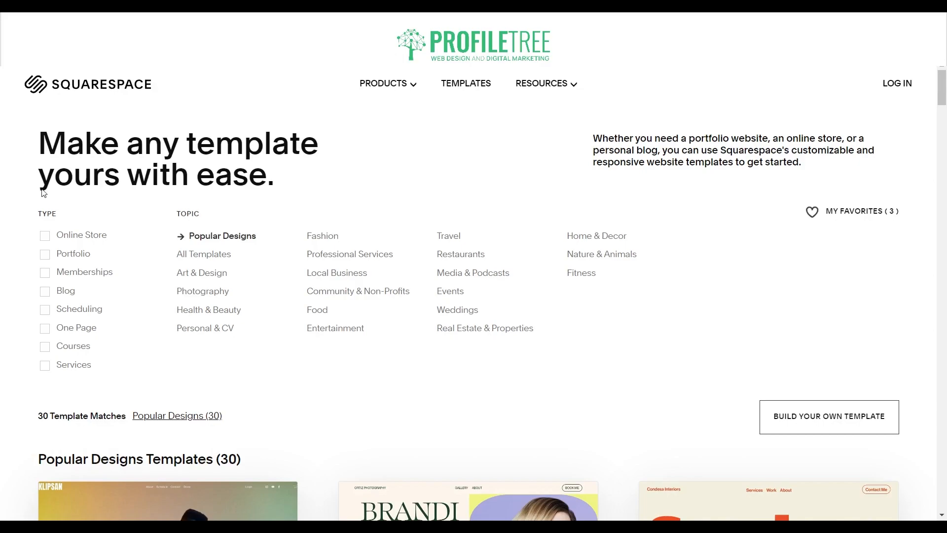
Step: Browse the Popular Designs template gallery to compare the available website designs
scroll(232, 269, "down", 12)
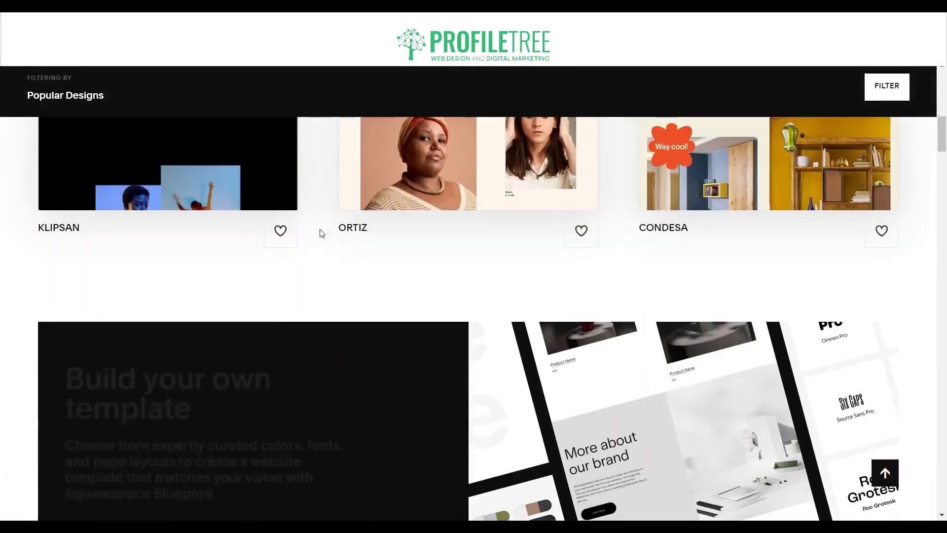
scroll(322, 233, "down", 15)
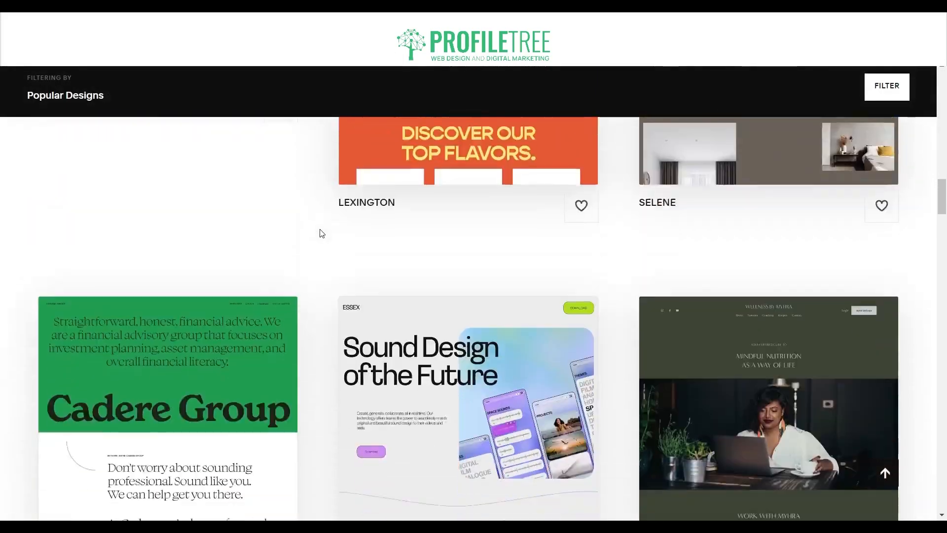
scroll(322, 233, "down", 20)
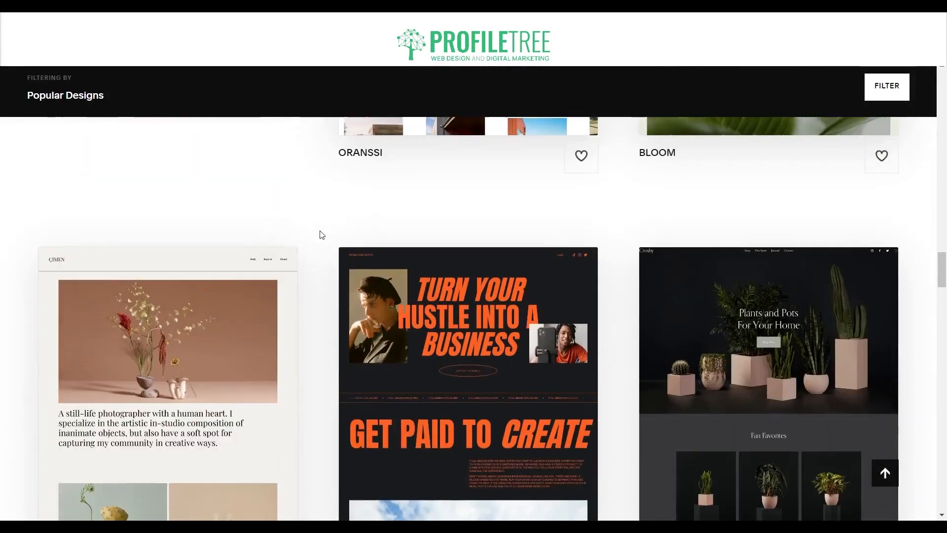
scroll(322, 235, "down", 15)
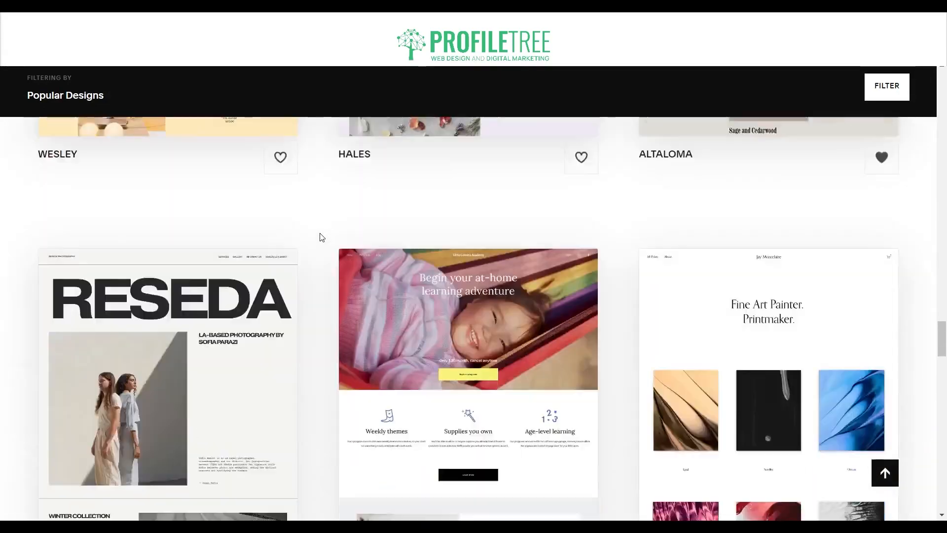
scroll(322, 238, "down", 5)
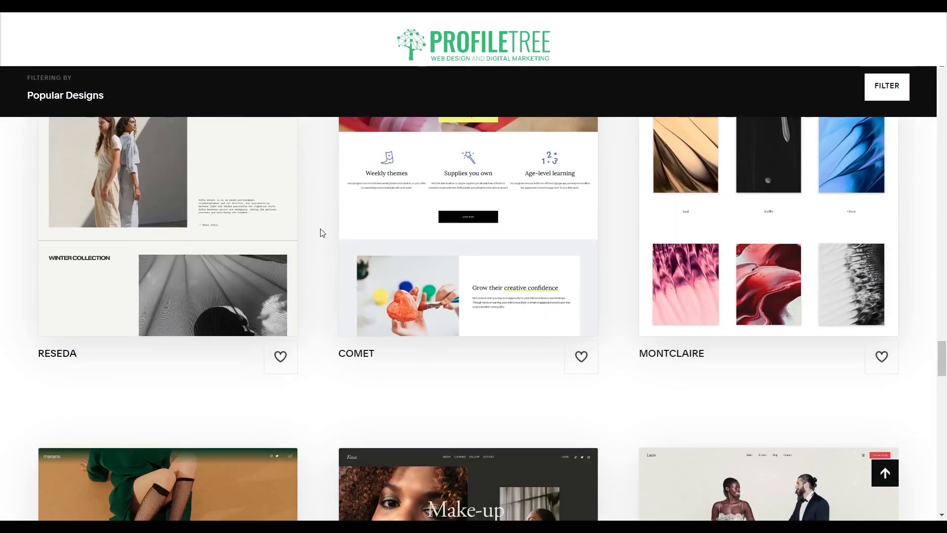
scroll(322, 233, "down", 6)
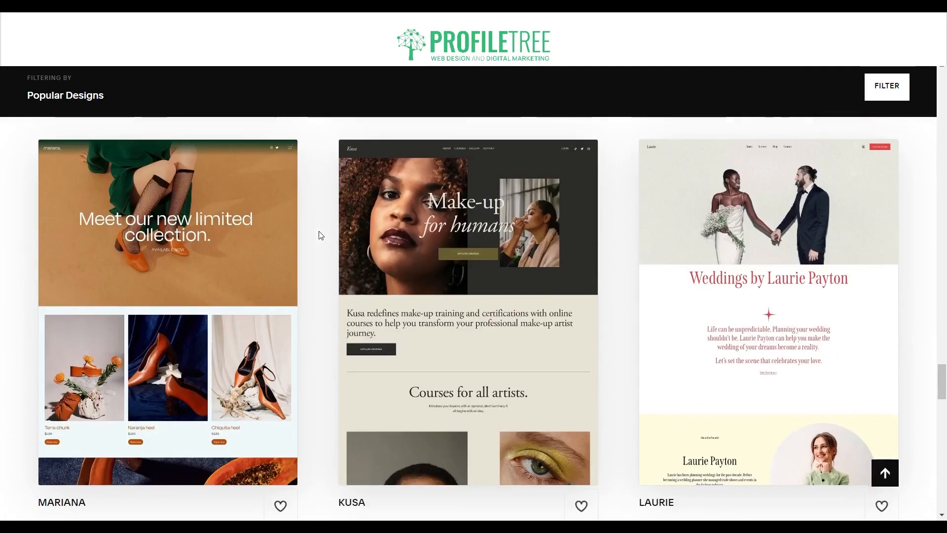
scroll(320, 236, "down", 8)
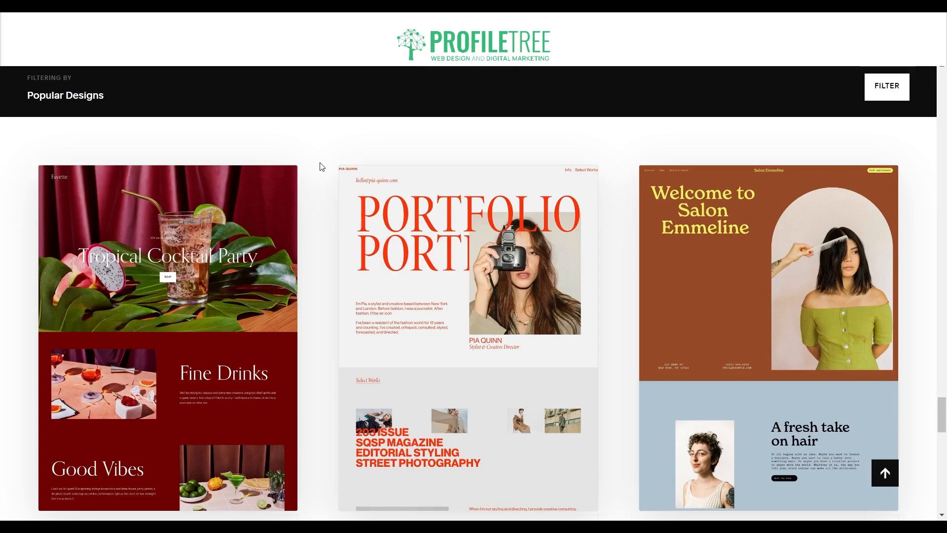
scroll(316, 226, "up", 20)
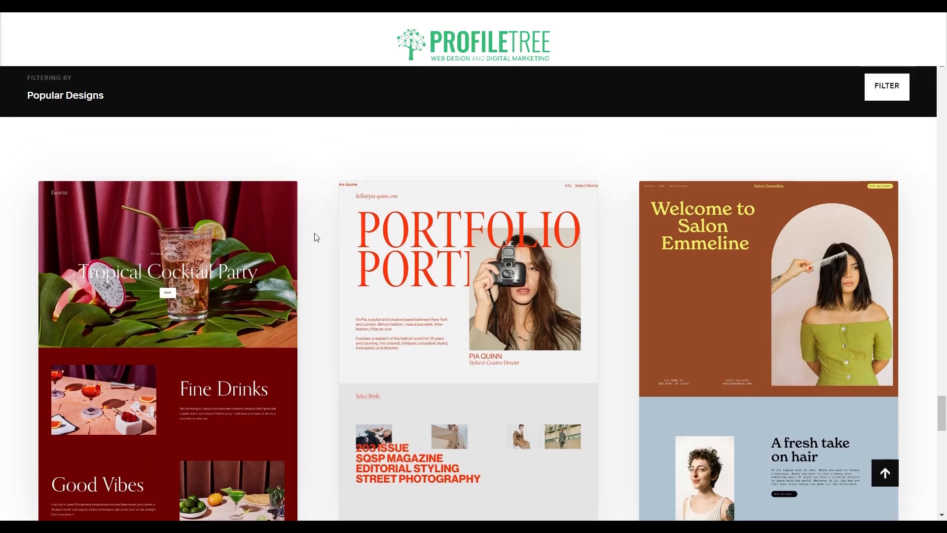
scroll(316, 226, "up", 20)
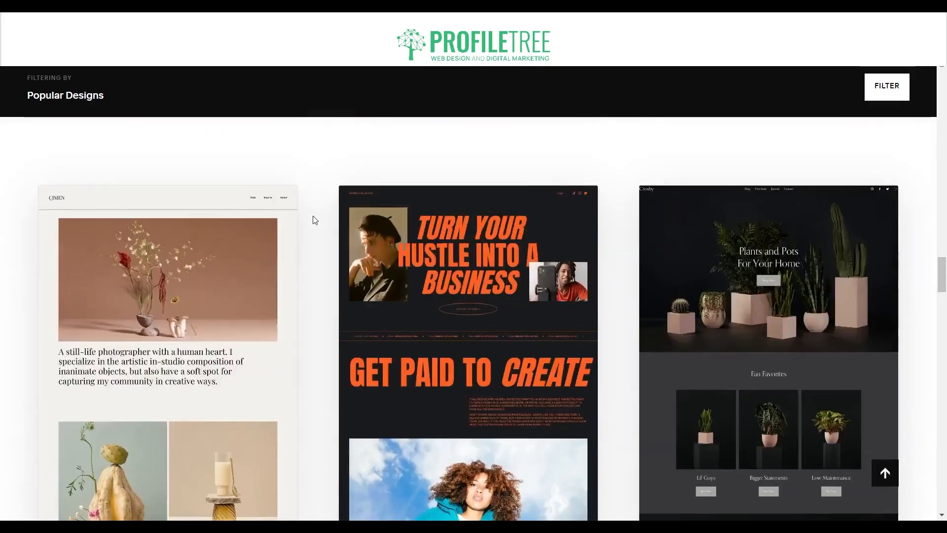
scroll(491, 252, "up", 10)
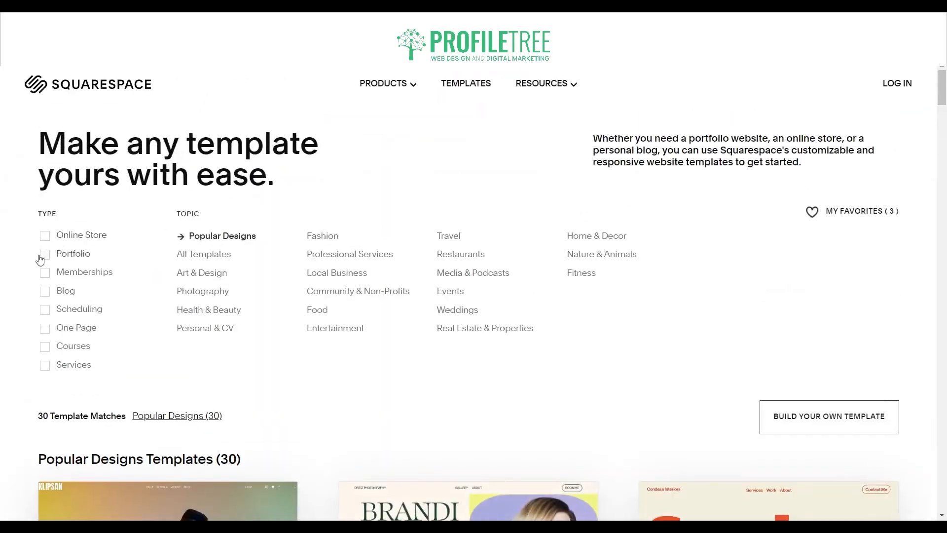
Step: Filter the templates to the Online Store type and open the preview of the Klipsan template
left_click(69, 241)
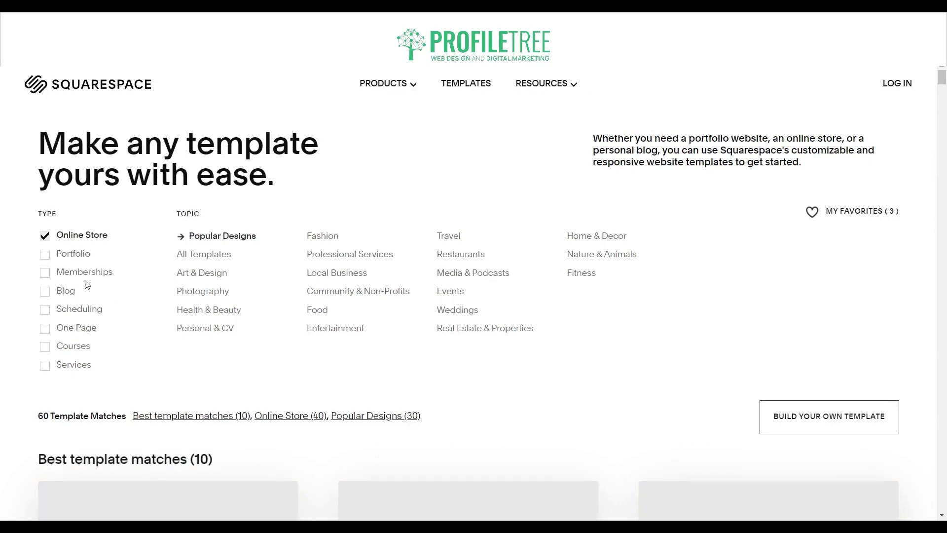
scroll(212, 267, "down", 5)
scroll(307, 187, "down", 9)
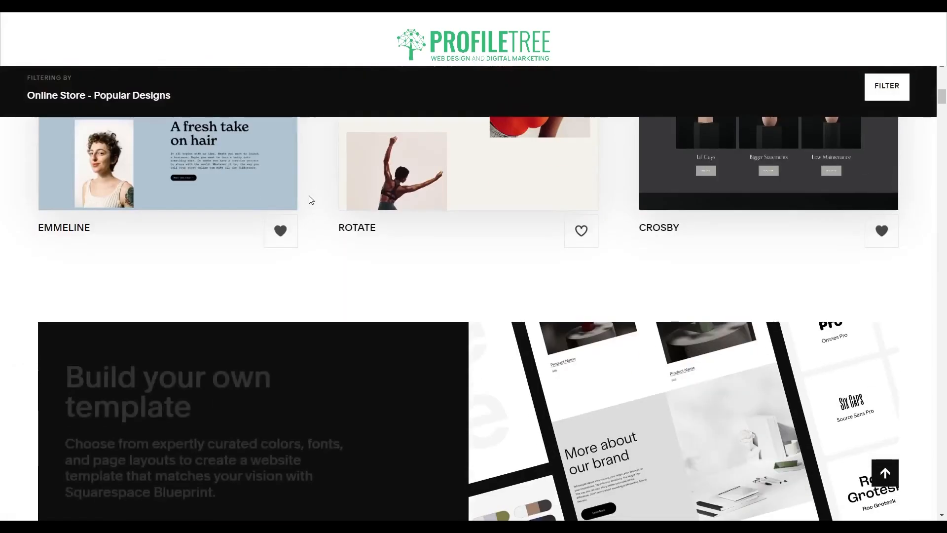
scroll(311, 207, "down", 15)
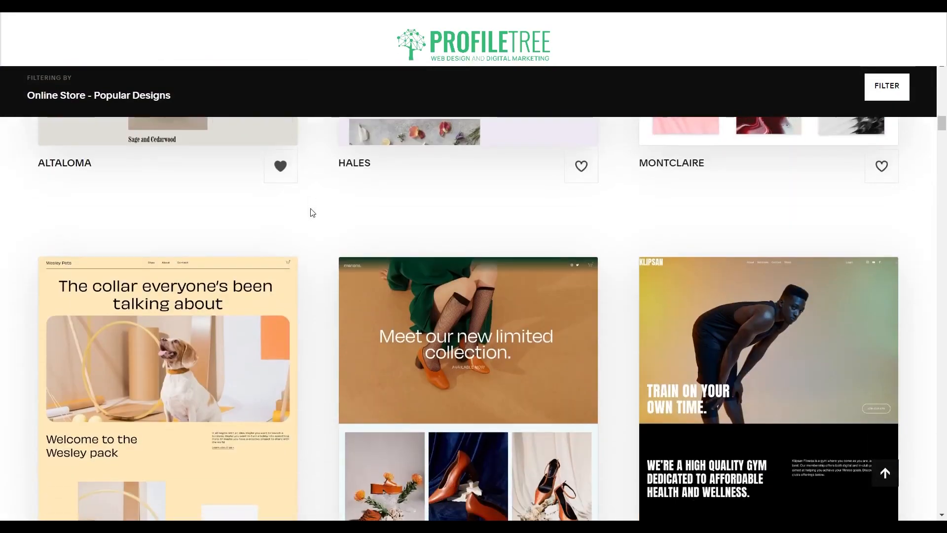
scroll(313, 217, "down", 7)
scroll(313, 217, "up", 7)
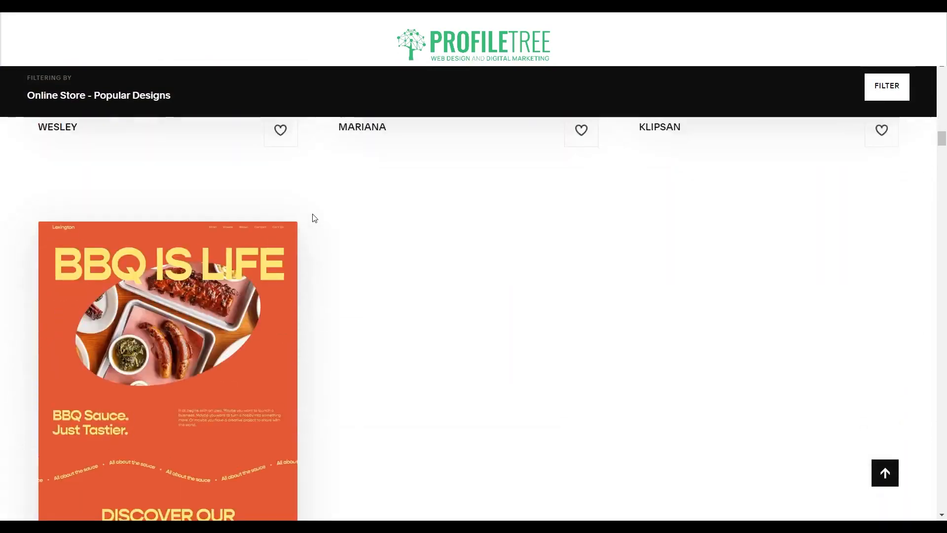
scroll(314, 217, "up", 2)
mouse_move(789, 193)
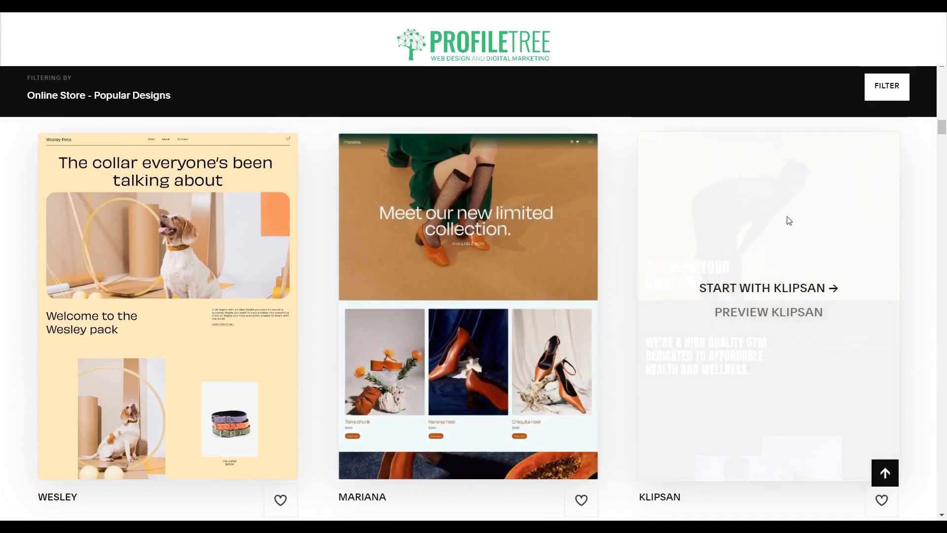
left_click(749, 318)
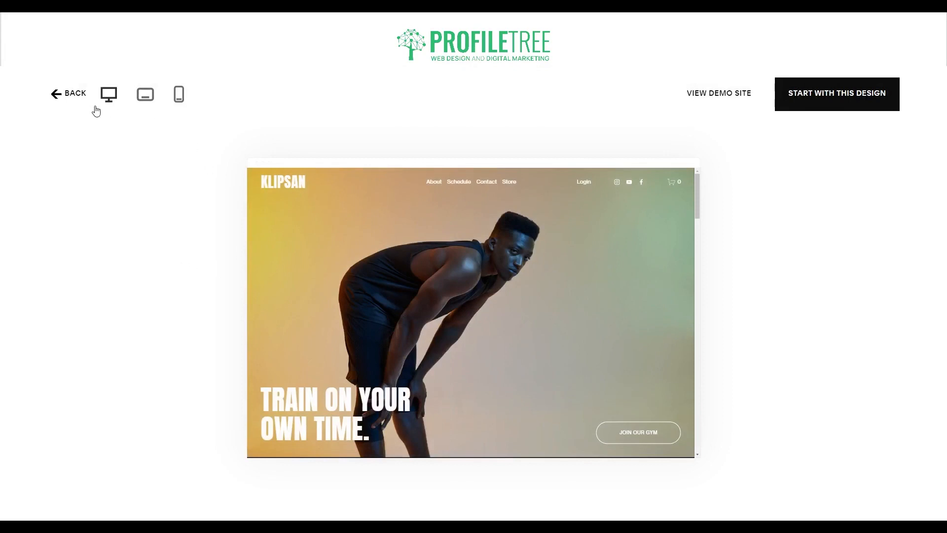
Step: Examine the Klipsan template in its tablet and mobile layouts, looking through the mobile page down to its footer
left_click(145, 105)
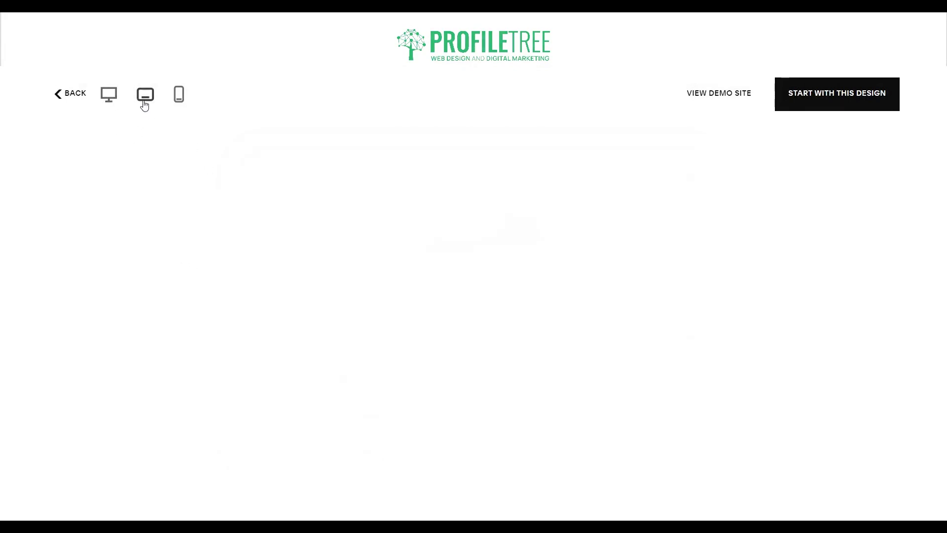
left_click(176, 104)
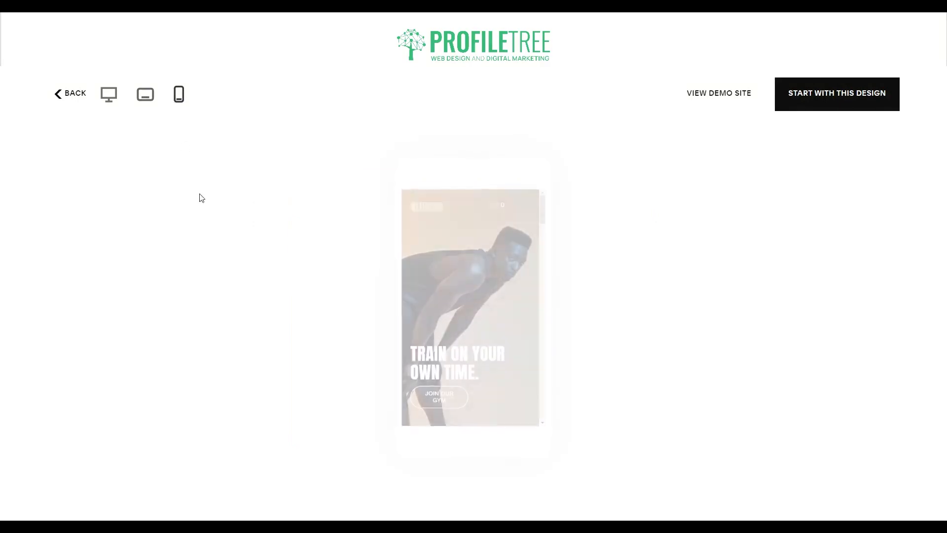
scroll(514, 294, "down", 10)
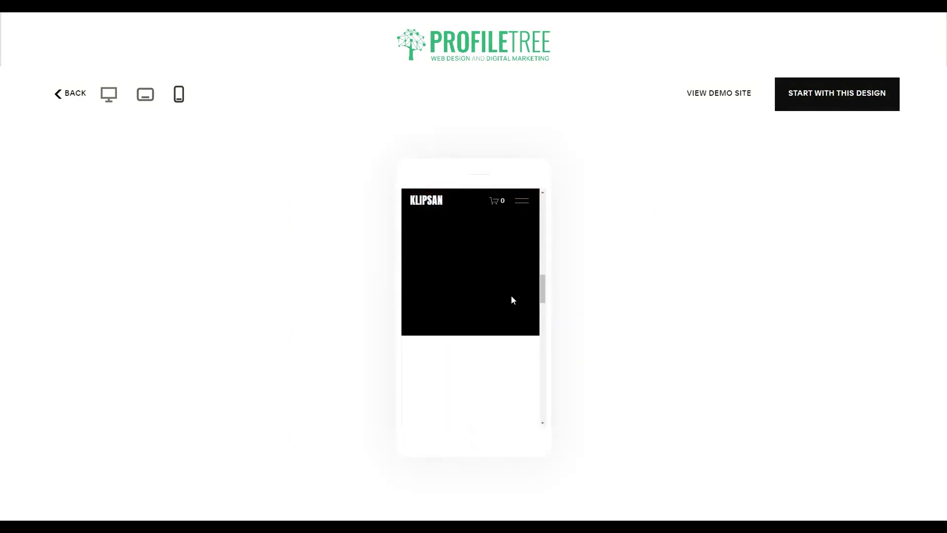
scroll(512, 299, "down", 10)
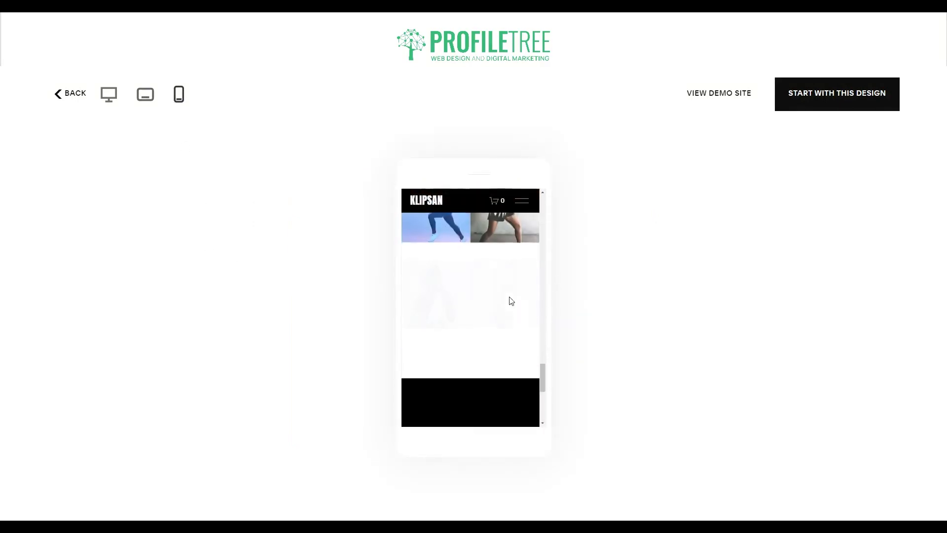
scroll(508, 298, "up", 15)
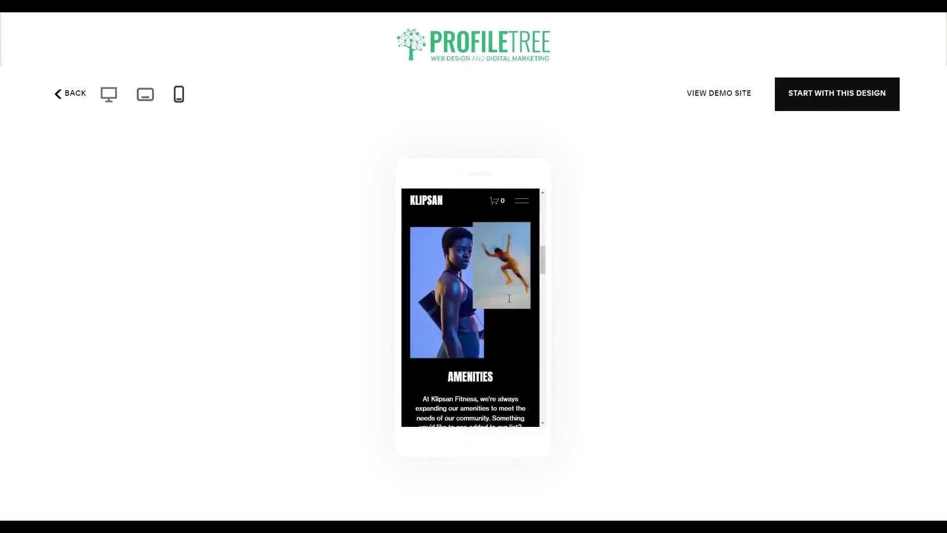
scroll(442, 206, "down", 15)
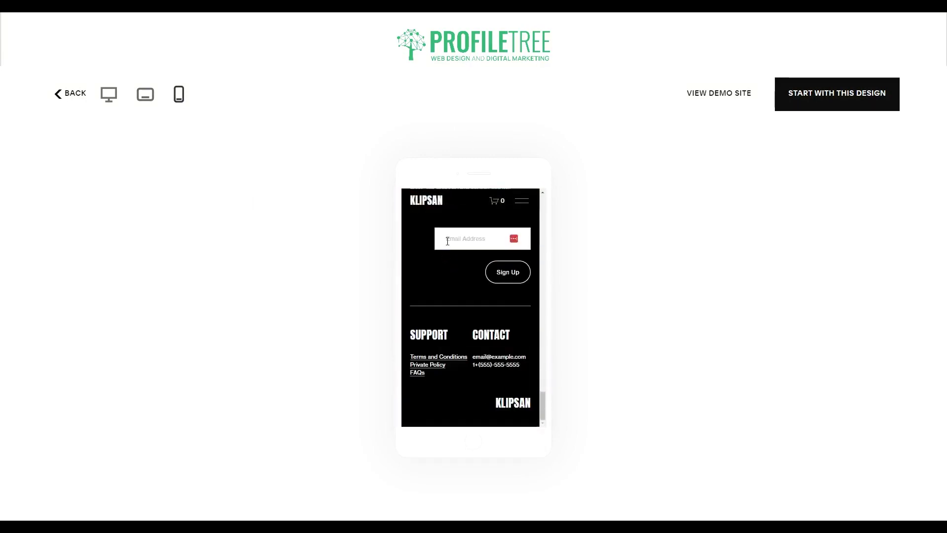
scroll(446, 273, "up", 2)
scroll(447, 274, "up", 1)
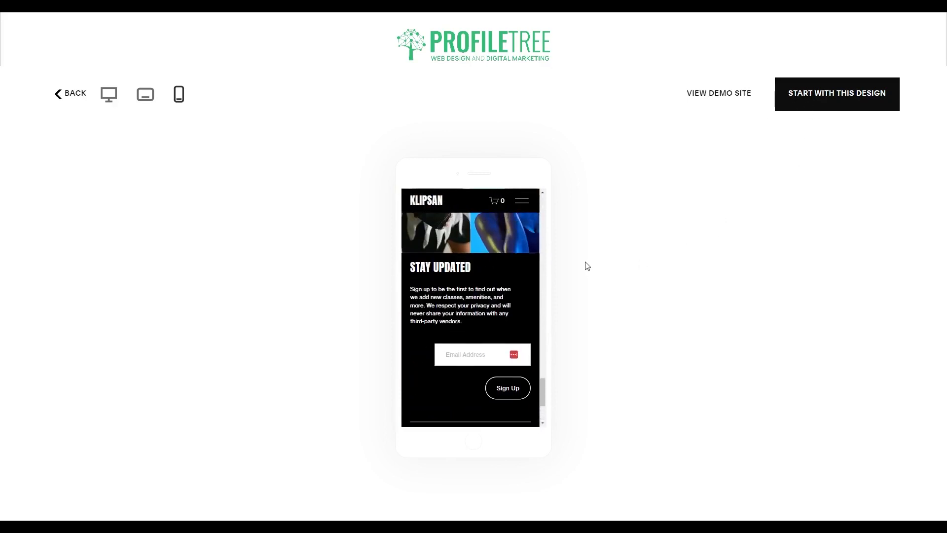
Step: Open the Klipsan demo site and look through its full home page down to the footer
left_click(735, 93)
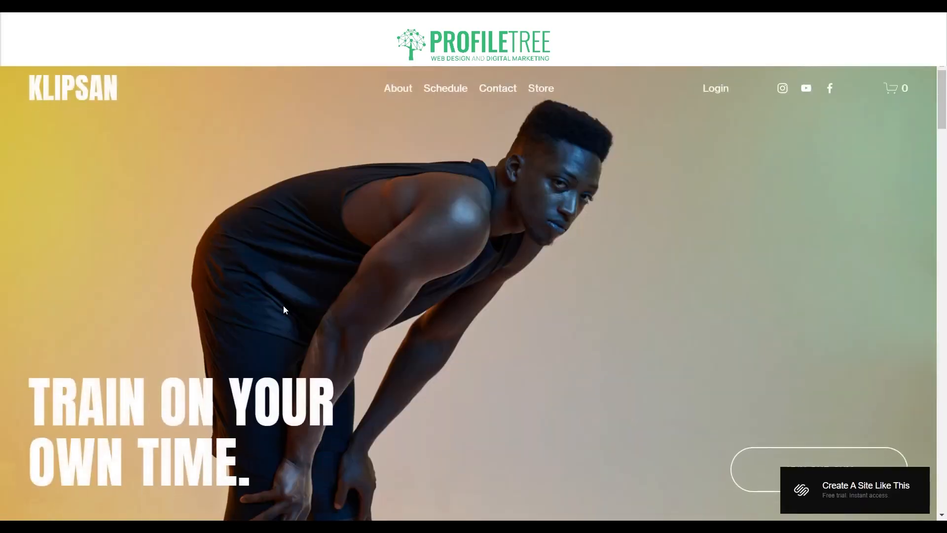
scroll(282, 300, "down", 10)
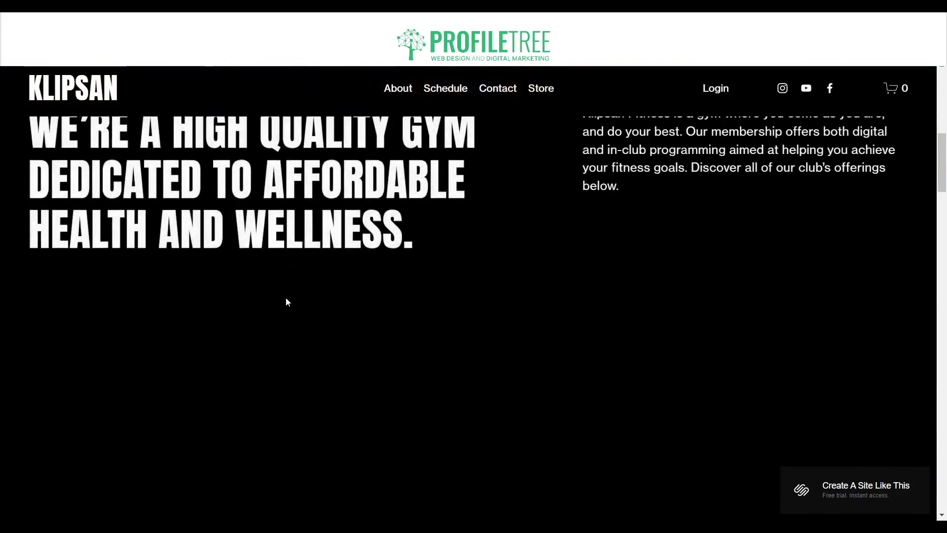
scroll(288, 297, "down", 14)
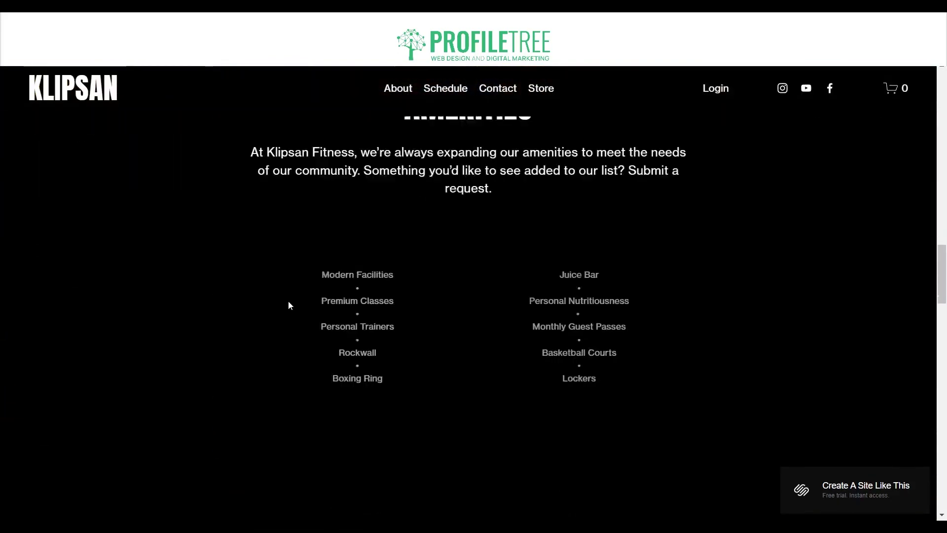
scroll(286, 305, "down", 4)
scroll(286, 307, "up", 5)
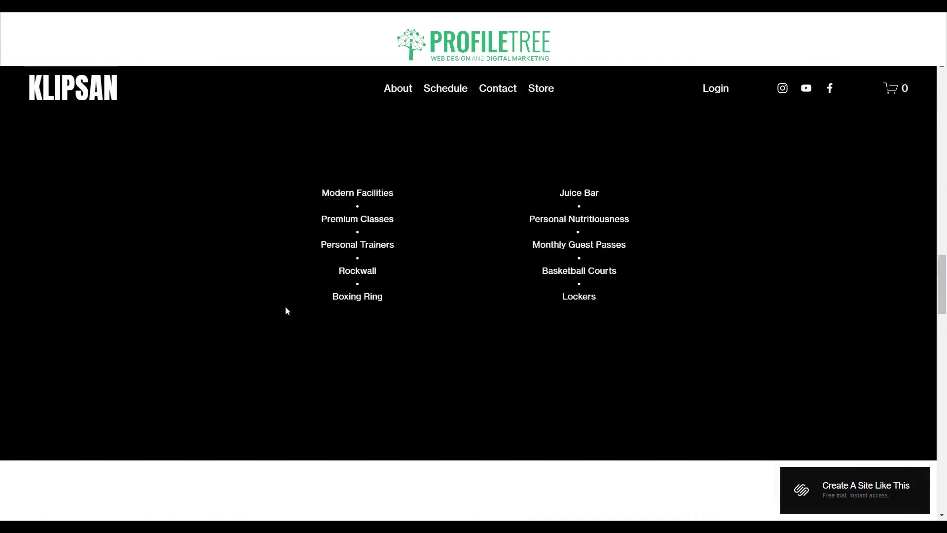
scroll(286, 307, "down", 15)
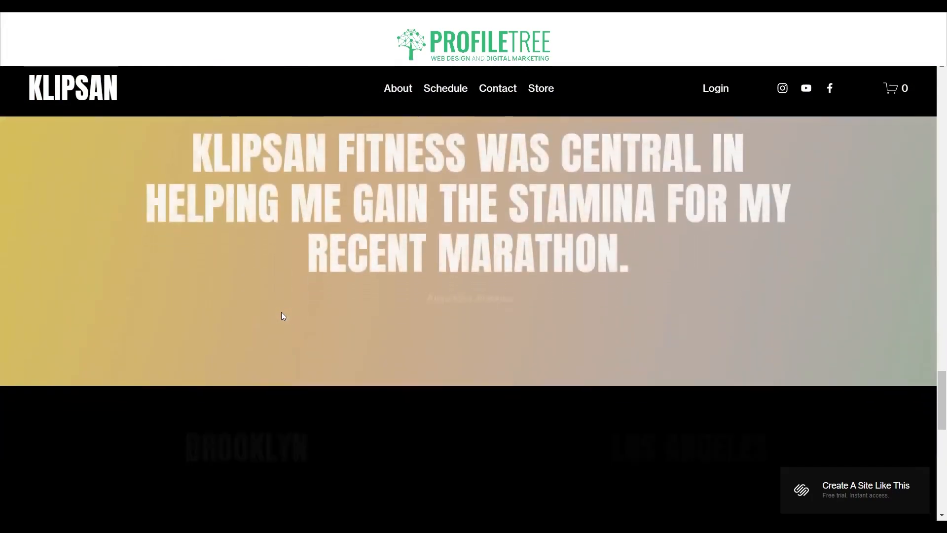
scroll(281, 318, "down", 8)
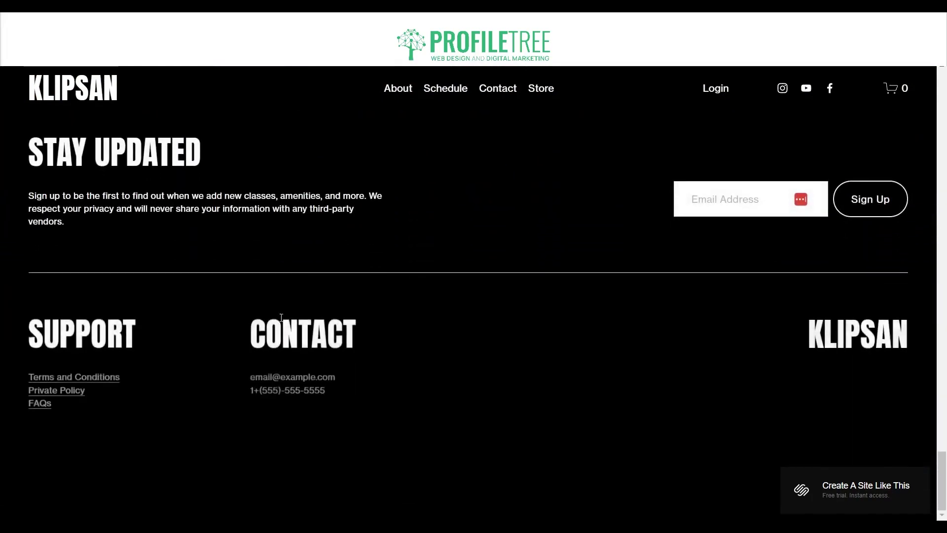
Step: Choose to create a site like the Klipsan demo and start with this design
left_click(860, 483)
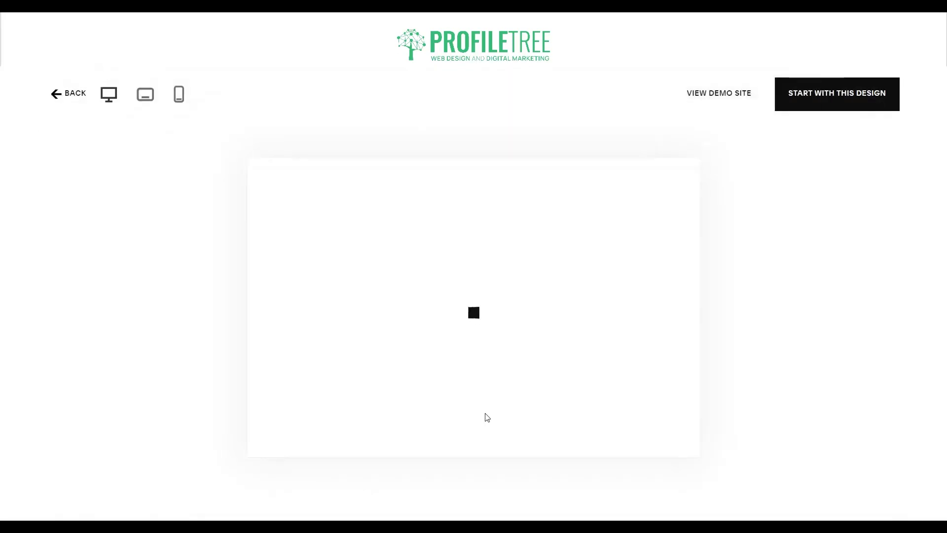
left_click(802, 89)
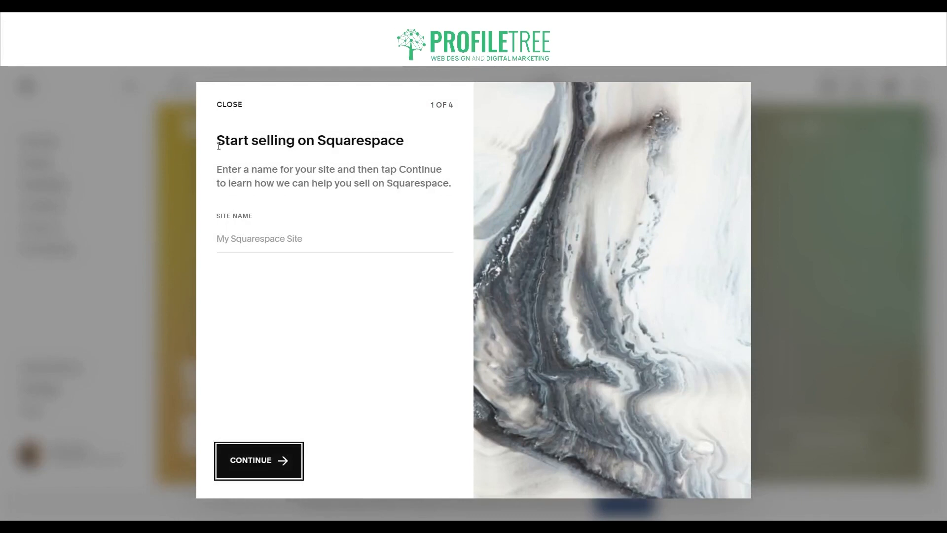
Step: Name the new site "Amazing Food and Drink" and continue the setup
left_click(270, 236)
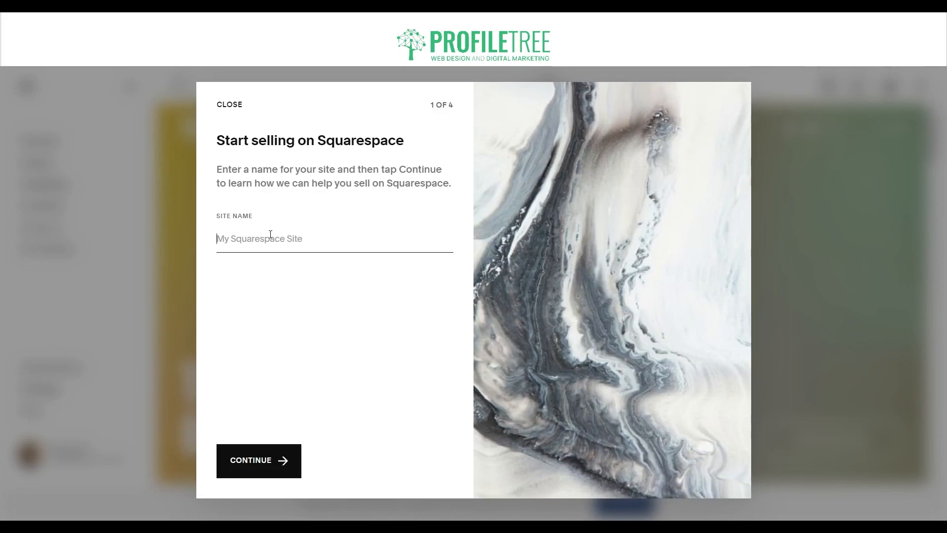
type("Amazing Food and Drink")
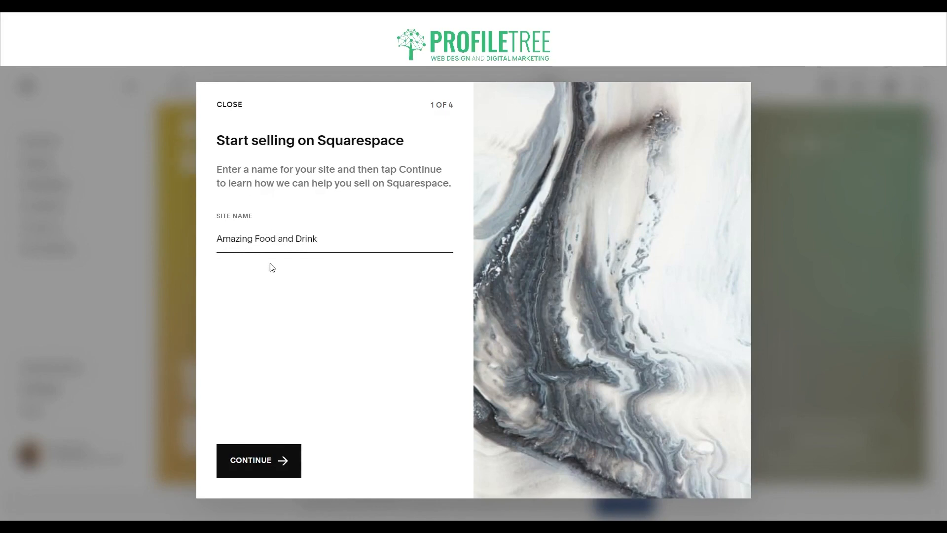
left_click(279, 459)
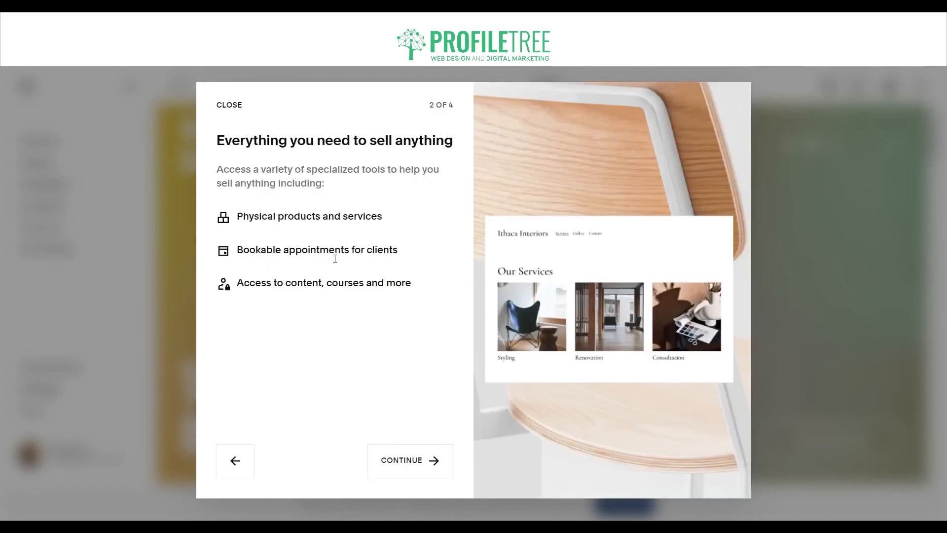
Step: Review the selling tools on the setup's second page, including products, bookable appointments and content access
left_click(419, 465)
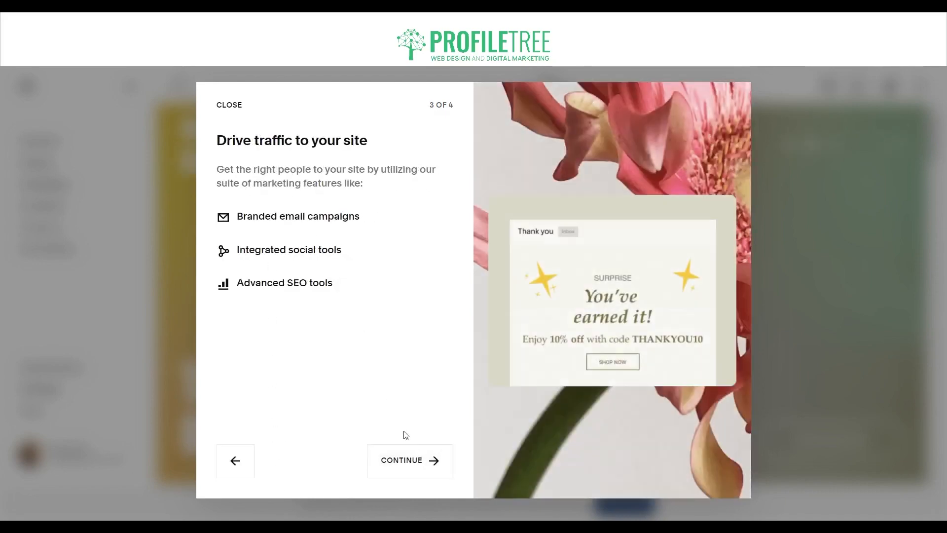
left_click(252, 469)
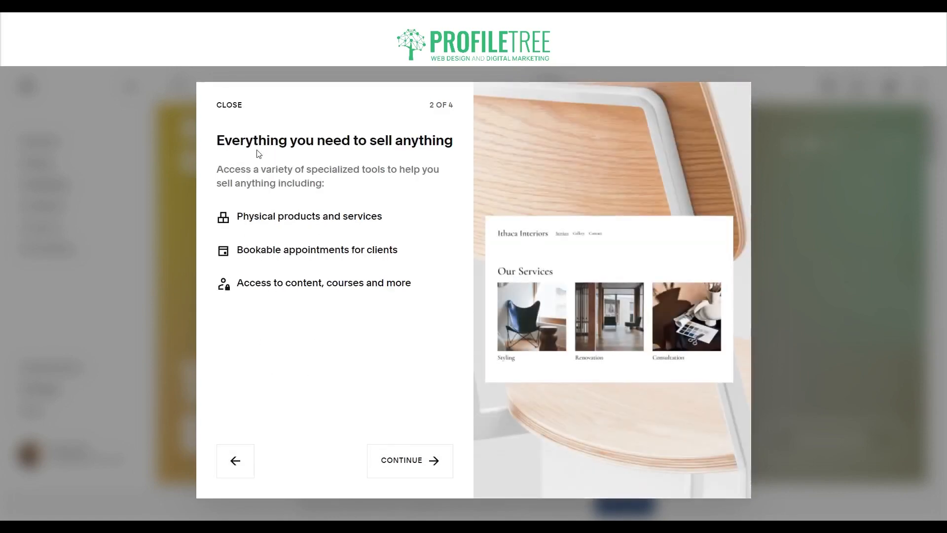
left_click_drag(237, 216, 391, 215)
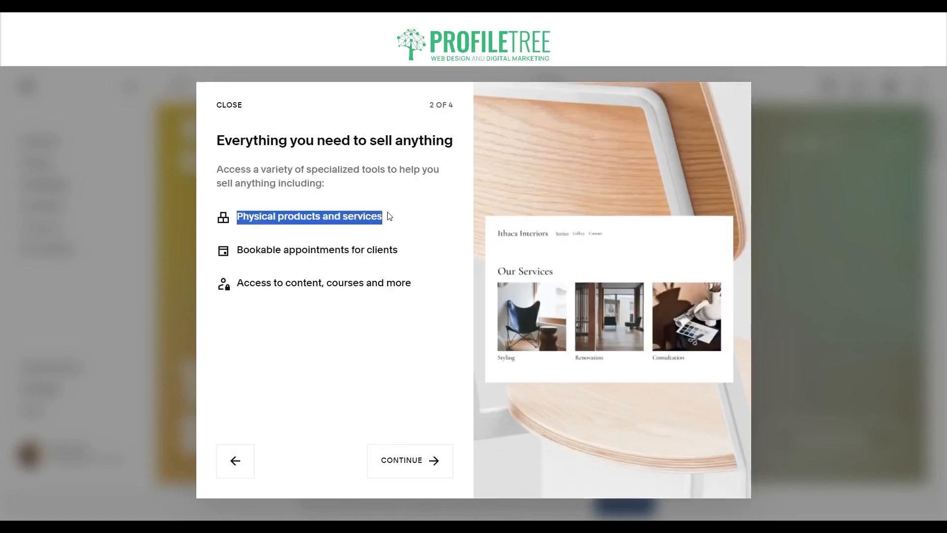
left_click_drag(236, 250, 404, 257)
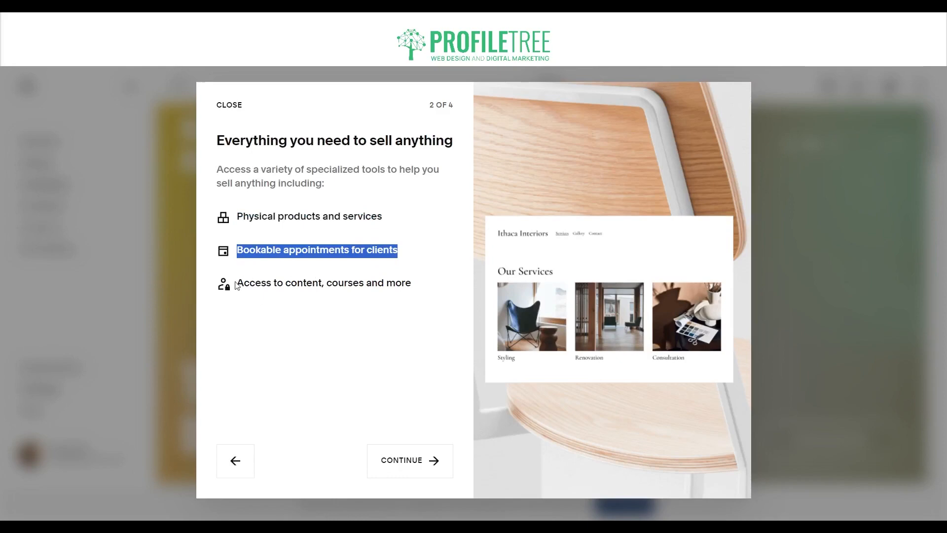
left_click_drag(236, 285, 449, 294)
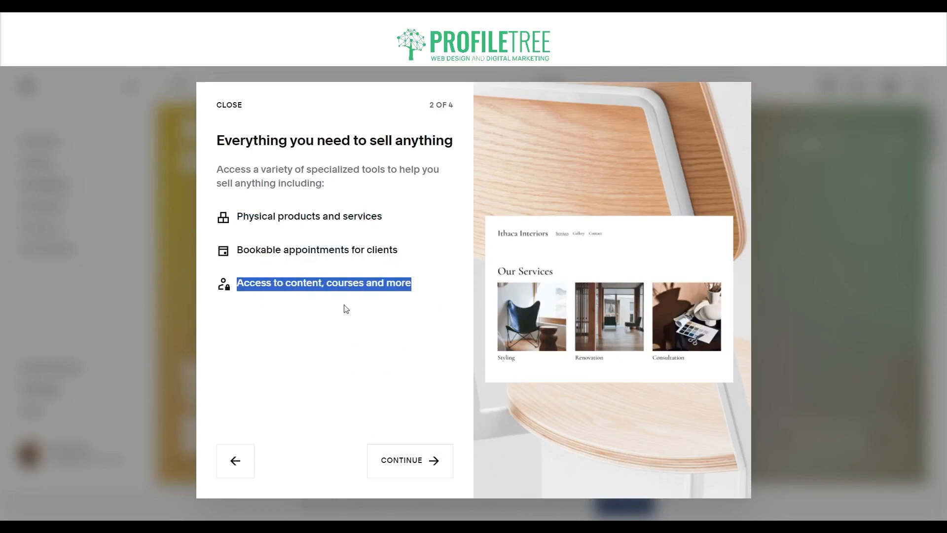
double_click(346, 283)
left_click(288, 340)
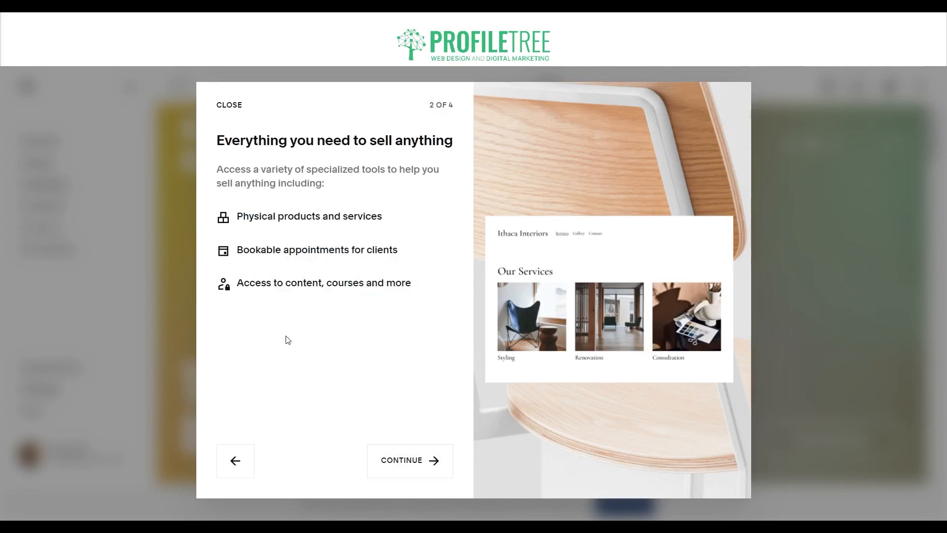
Step: Continue to the setup's third page and read through its marketing features
left_click(410, 457)
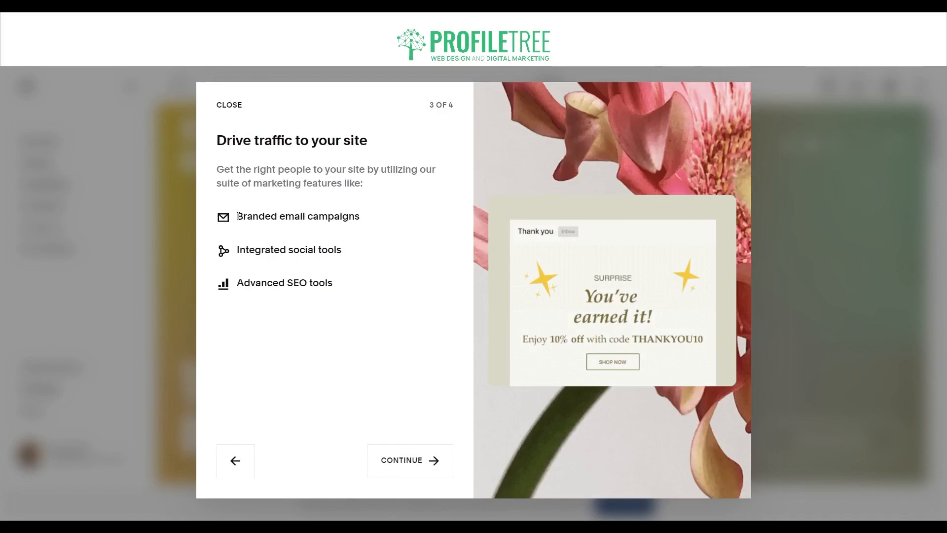
left_click_drag(237, 216, 389, 220)
left_click_drag(239, 250, 395, 256)
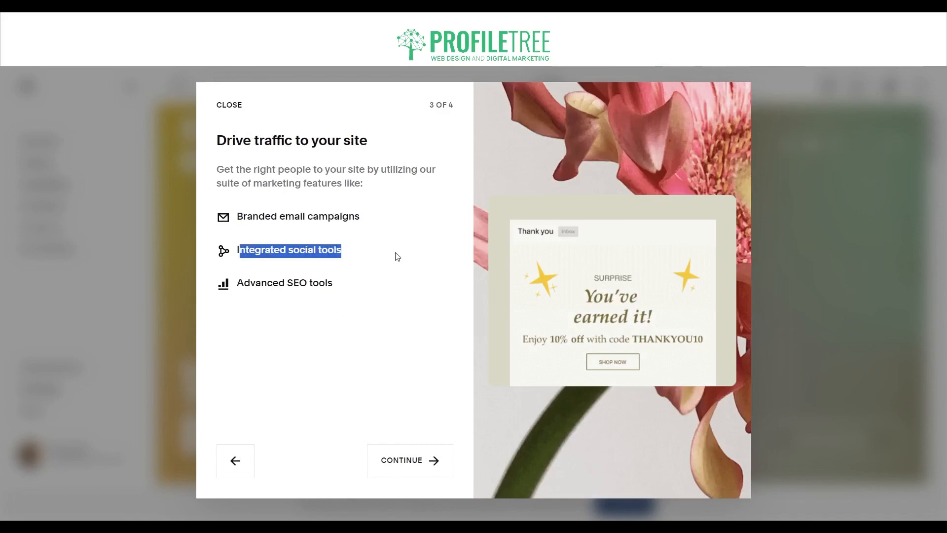
left_click_drag(236, 286, 357, 288)
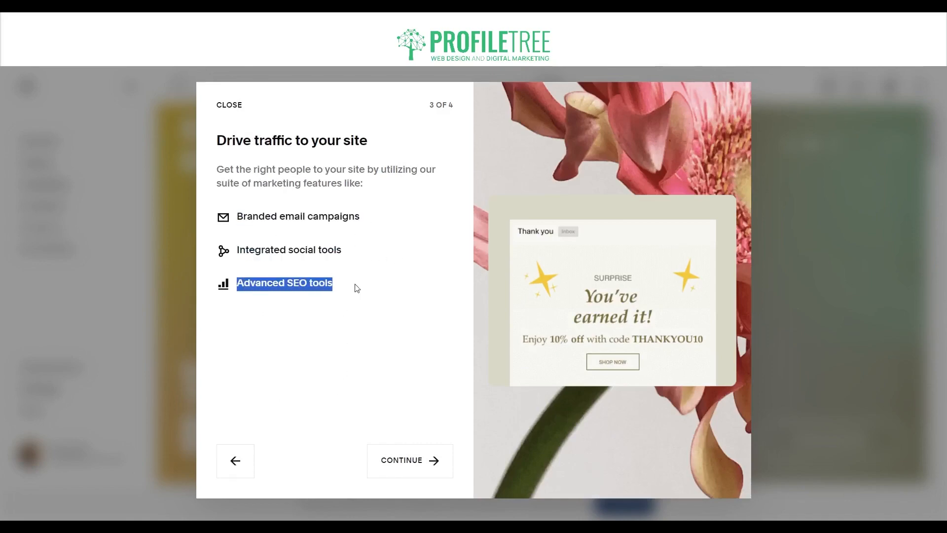
left_click(359, 316)
Step: Continue to the setup's last page, read through its business management features and get started with the site
left_click(417, 478)
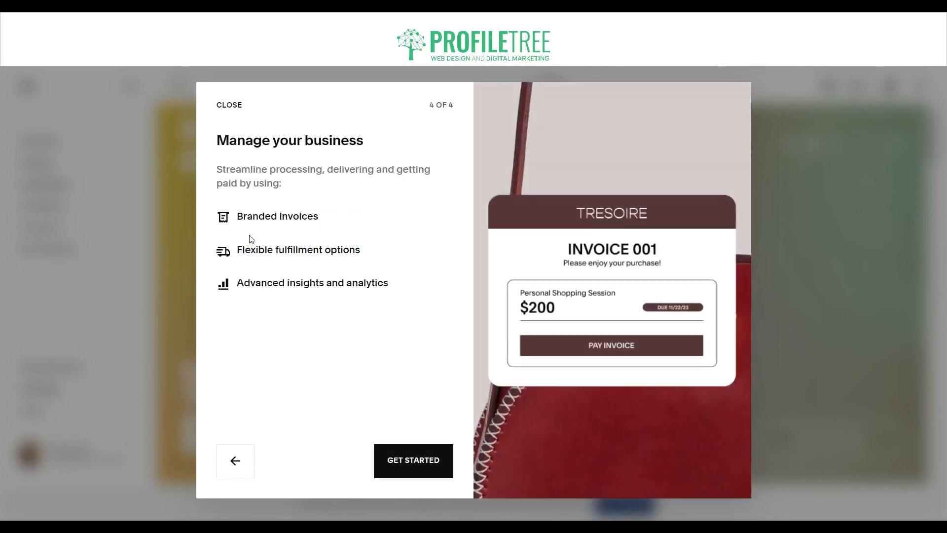
left_click_drag(237, 218, 347, 219)
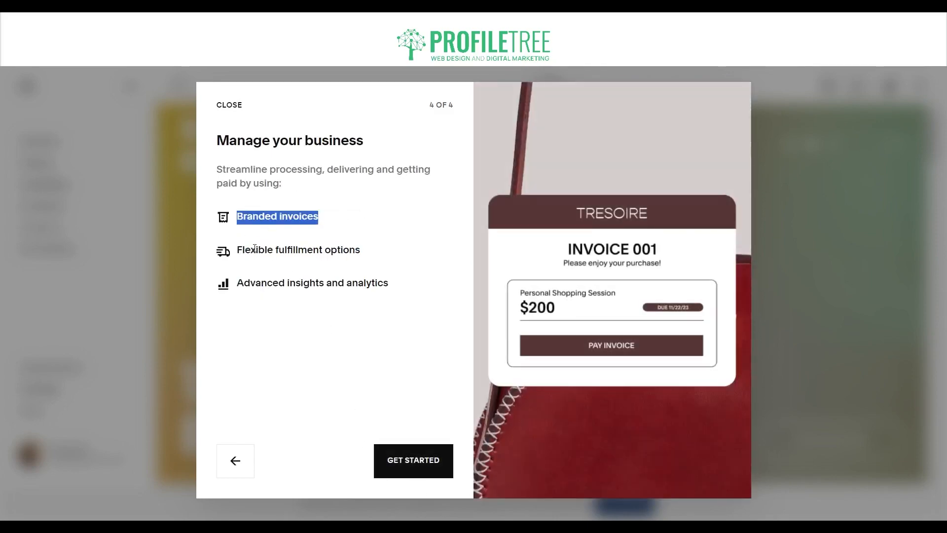
left_click_drag(238, 251, 408, 254)
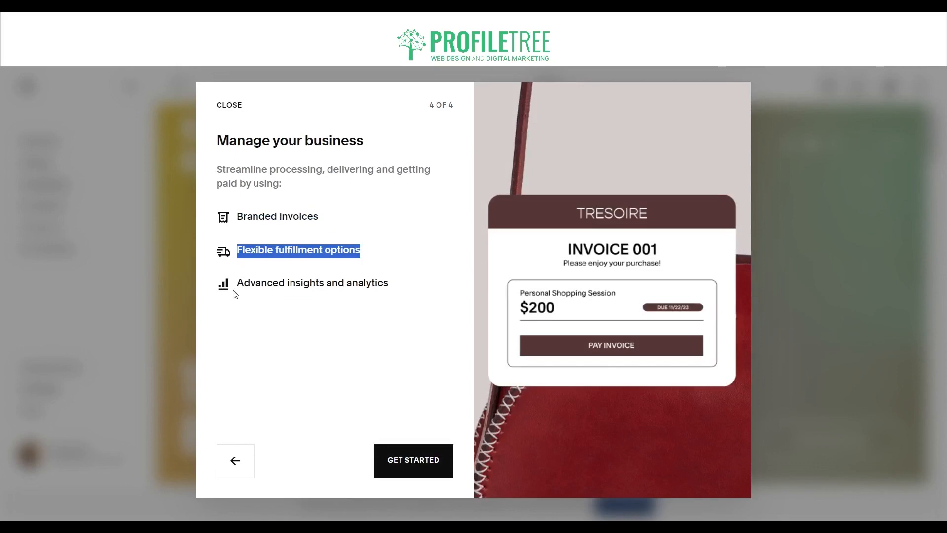
left_click_drag(241, 286, 413, 287)
left_click(384, 359)
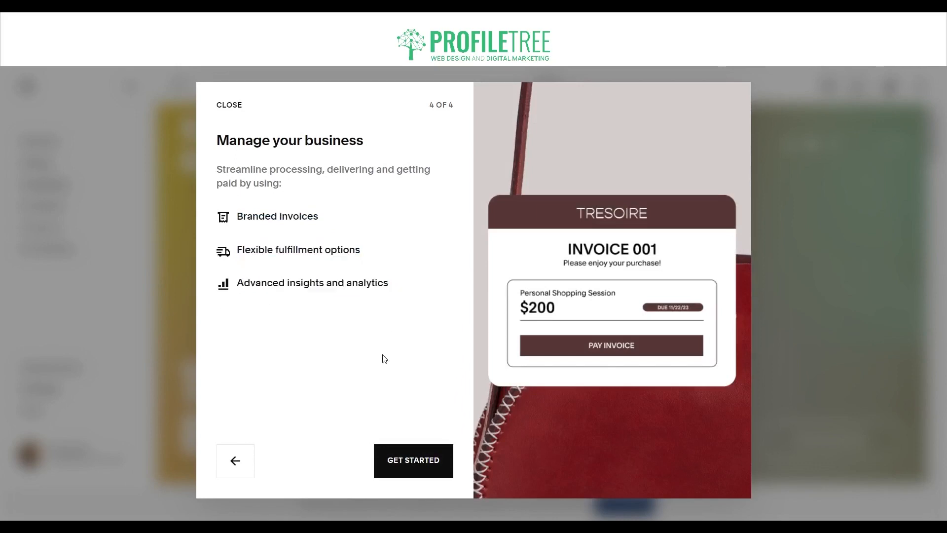
left_click(397, 459)
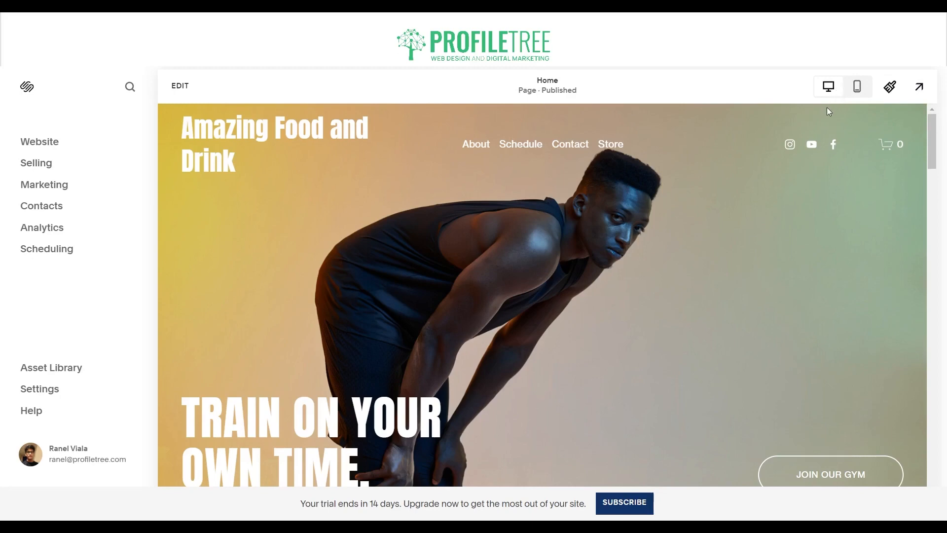
Step: Check the trial notice, then start editing the home page and open the hero section's background settings
left_click_drag(296, 508, 393, 507)
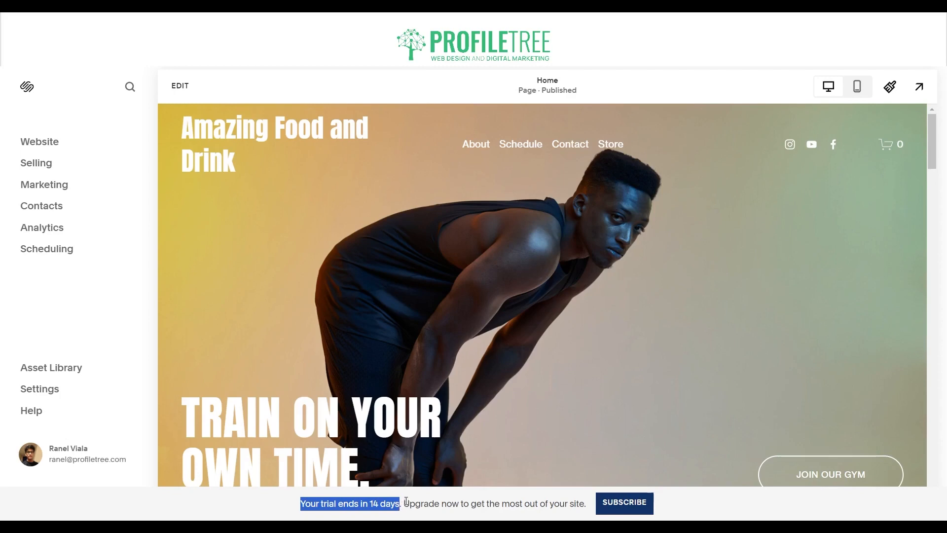
left_click(530, 324)
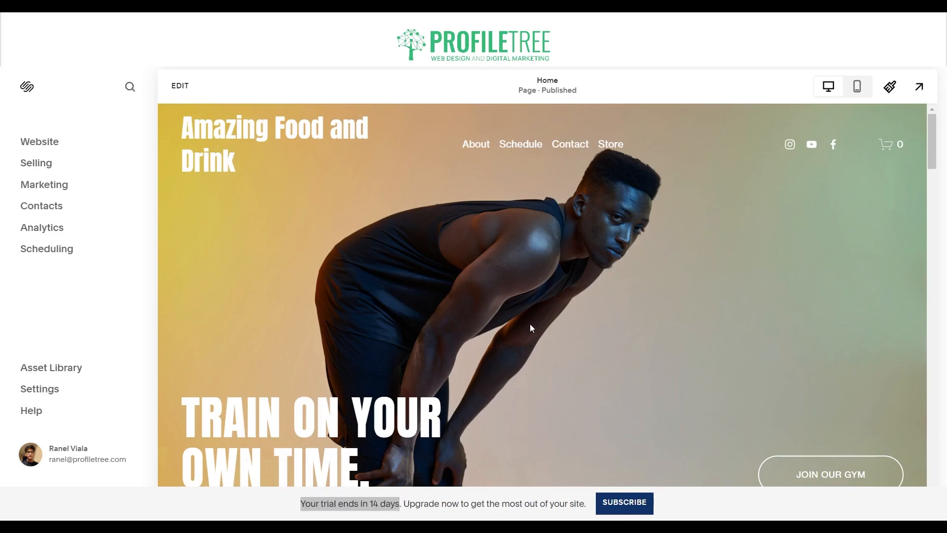
left_click(181, 89)
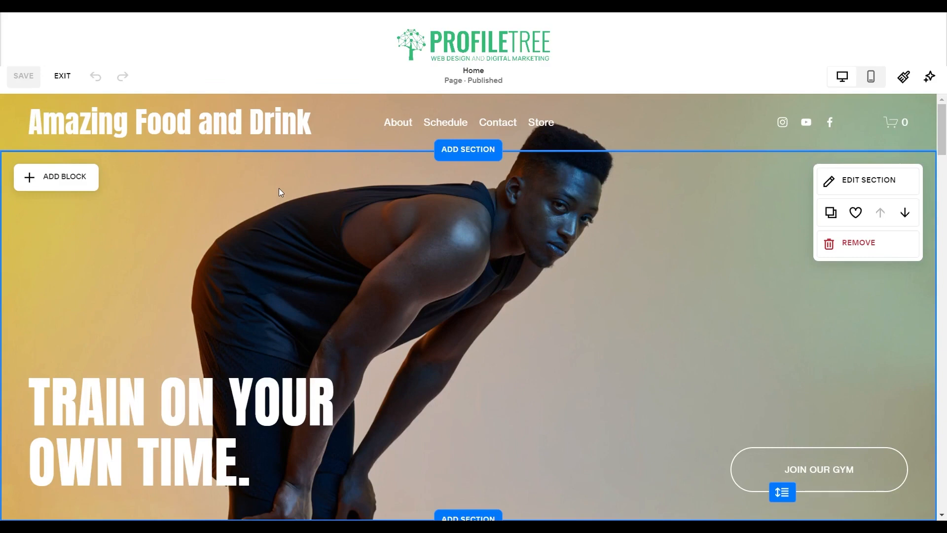
left_click(854, 179)
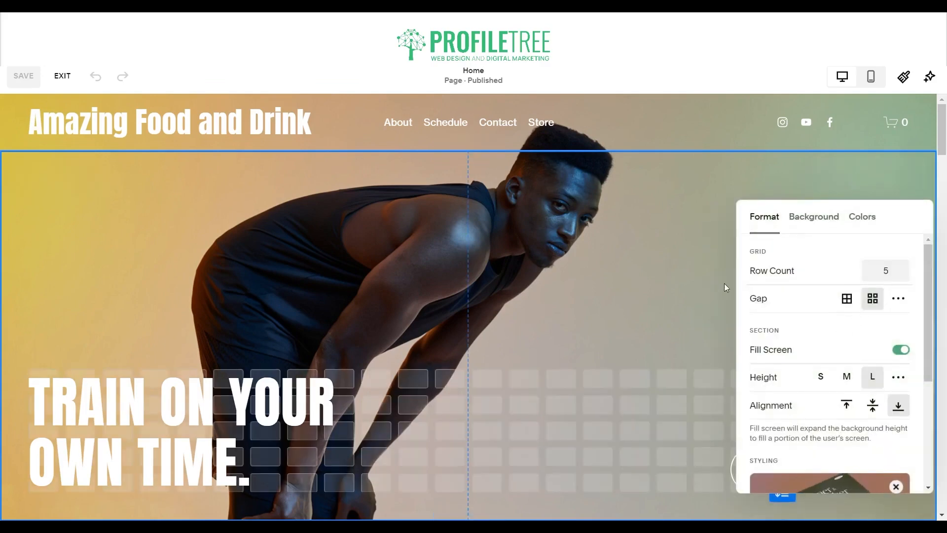
left_click(804, 218)
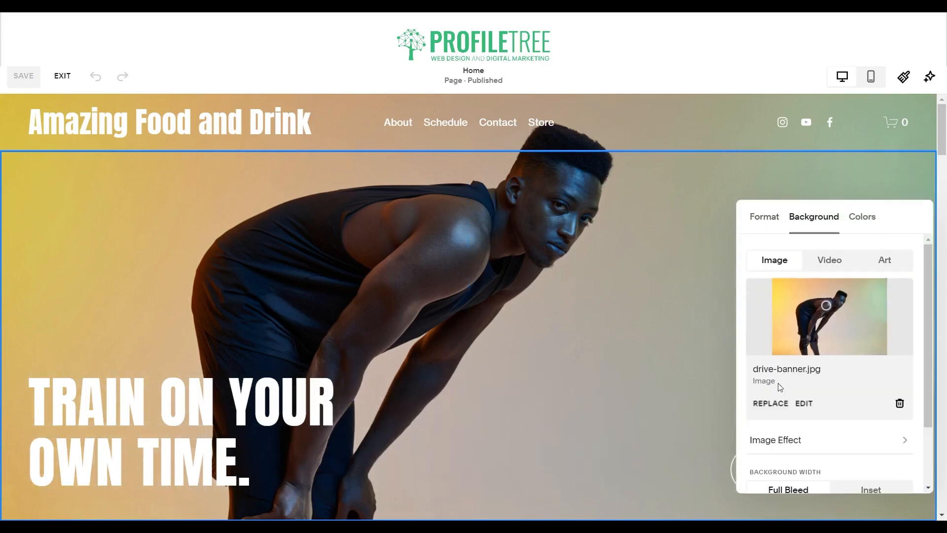
Step: Replace the hero section's background image with the free "Food" stock photo of three plated dishes on a wooden table
left_click(773, 405)
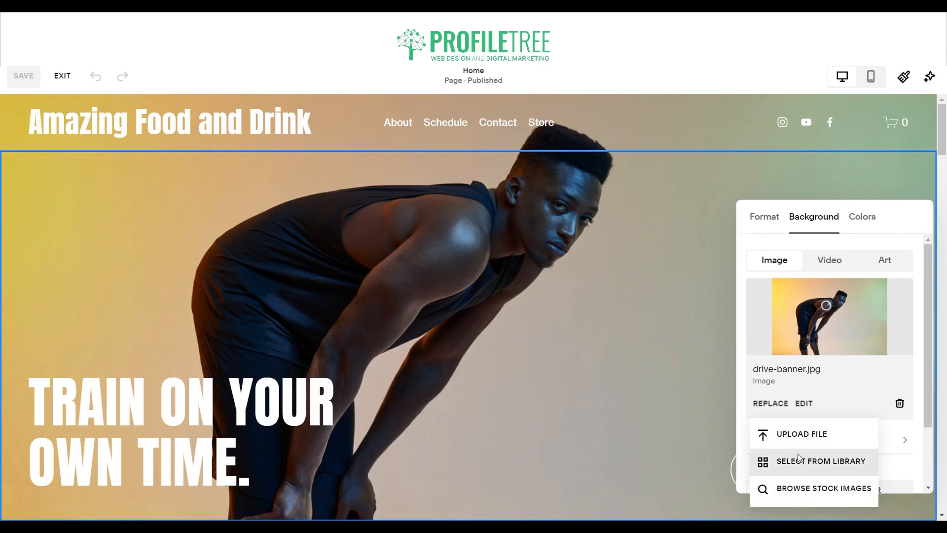
left_click(799, 488)
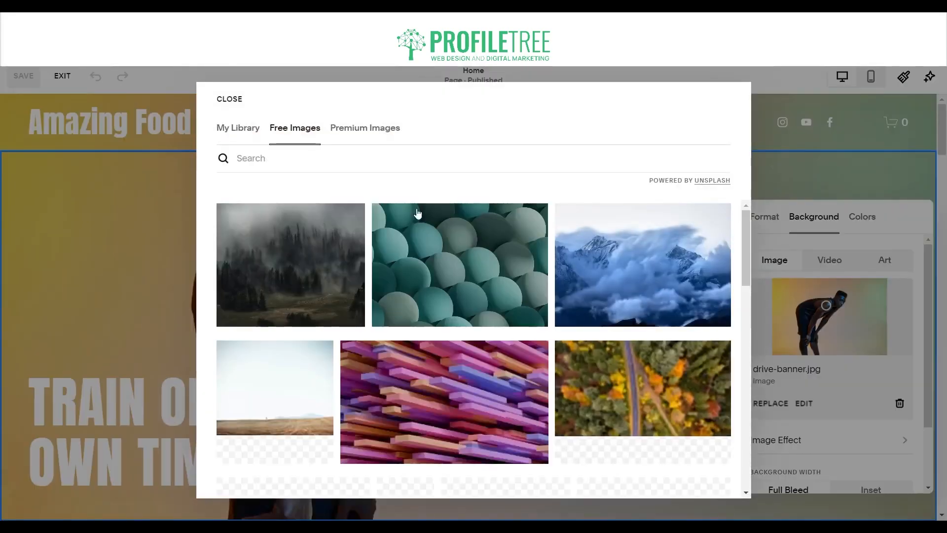
left_click(306, 160)
type("Food")
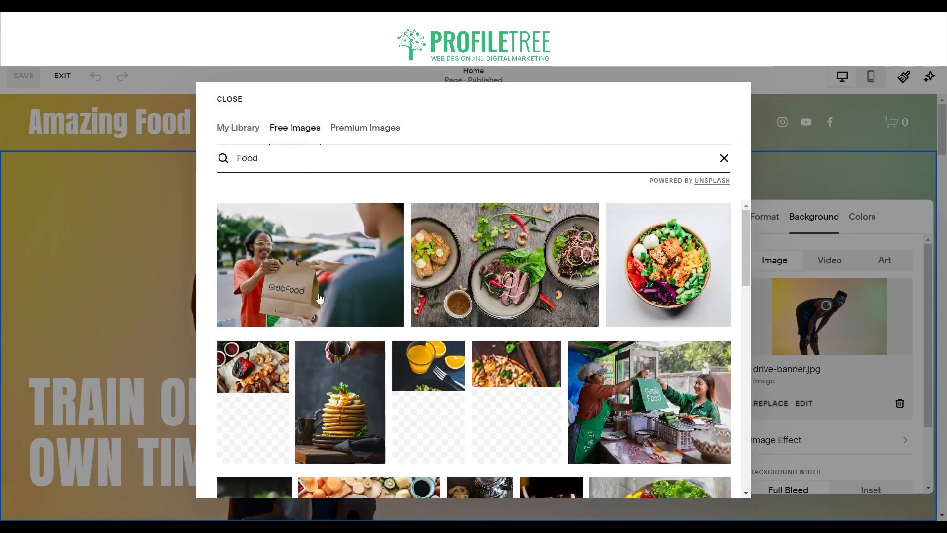
left_click(549, 291)
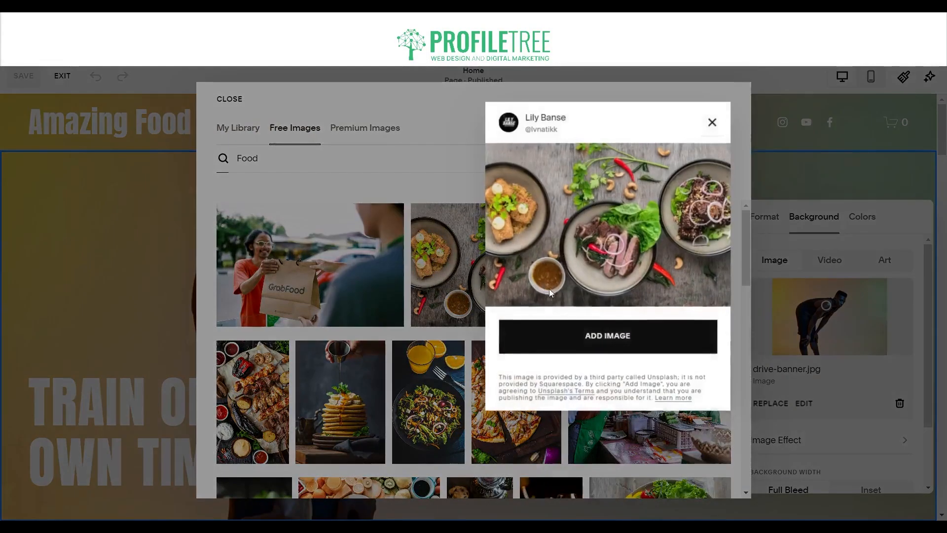
left_click(603, 340)
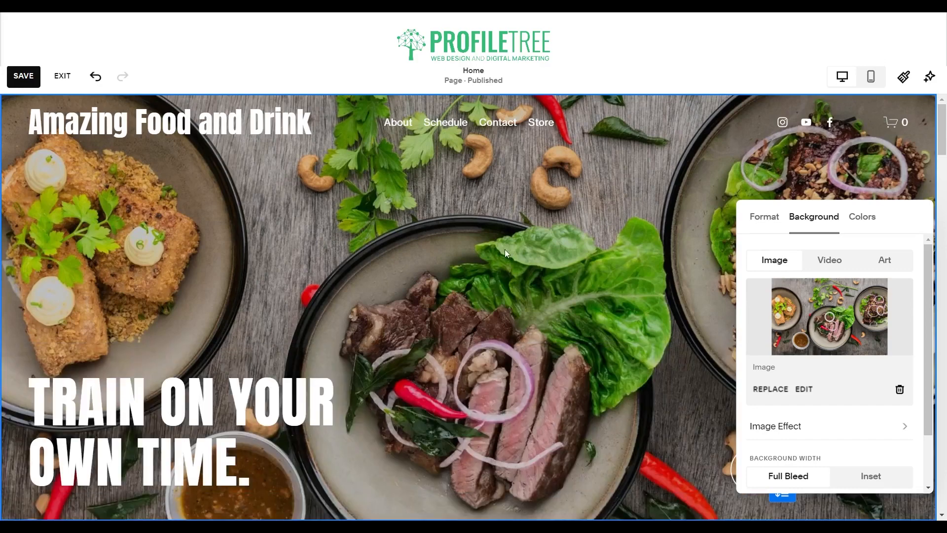
Step: Switch the hero section's background to video and check the site's video library for files
left_click(830, 260)
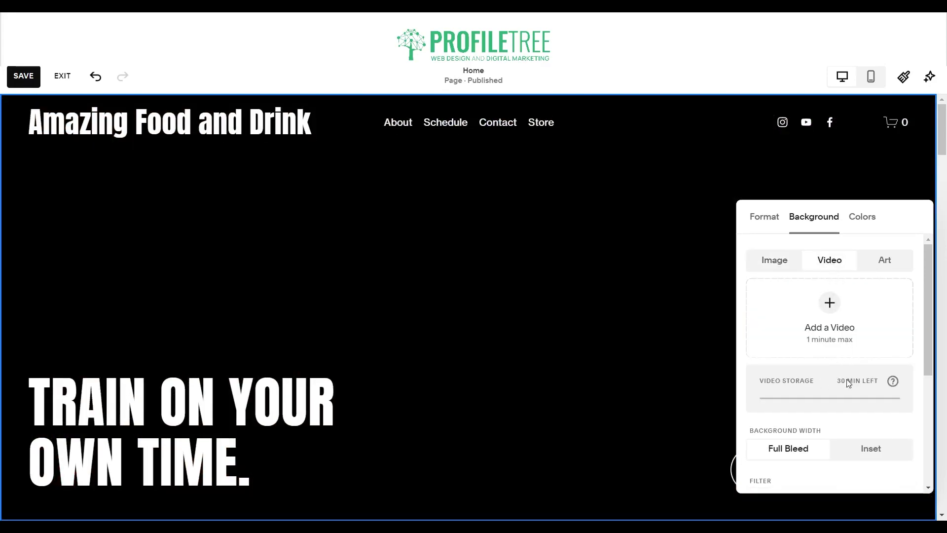
left_click(842, 308)
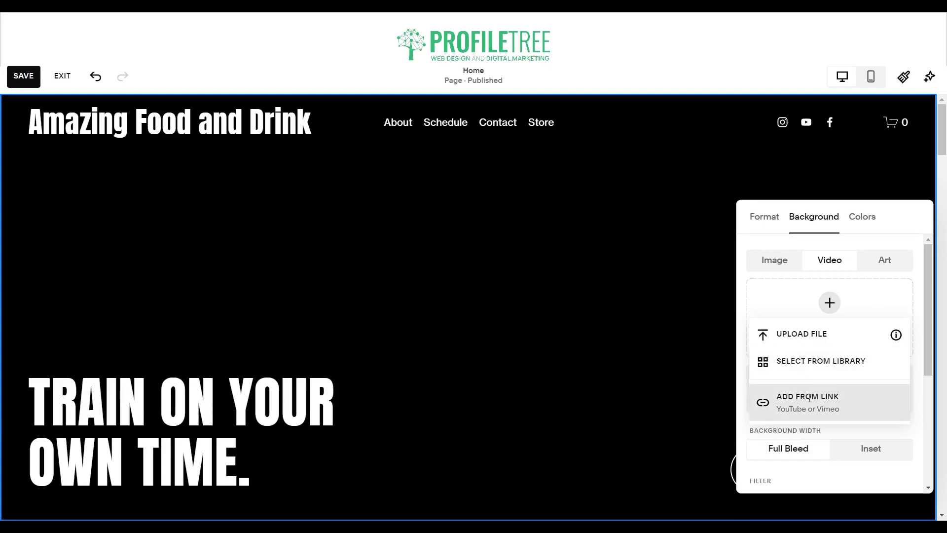
left_click(803, 360)
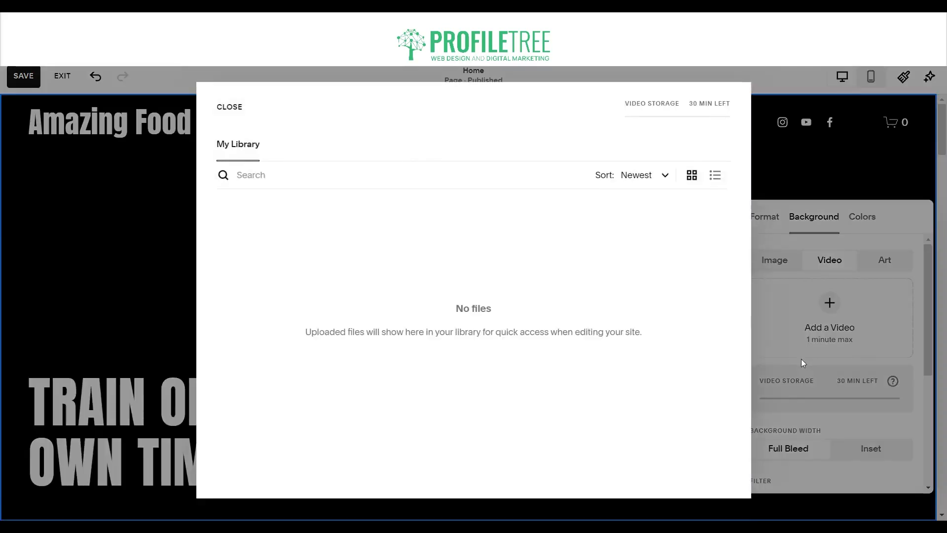
left_click(241, 108)
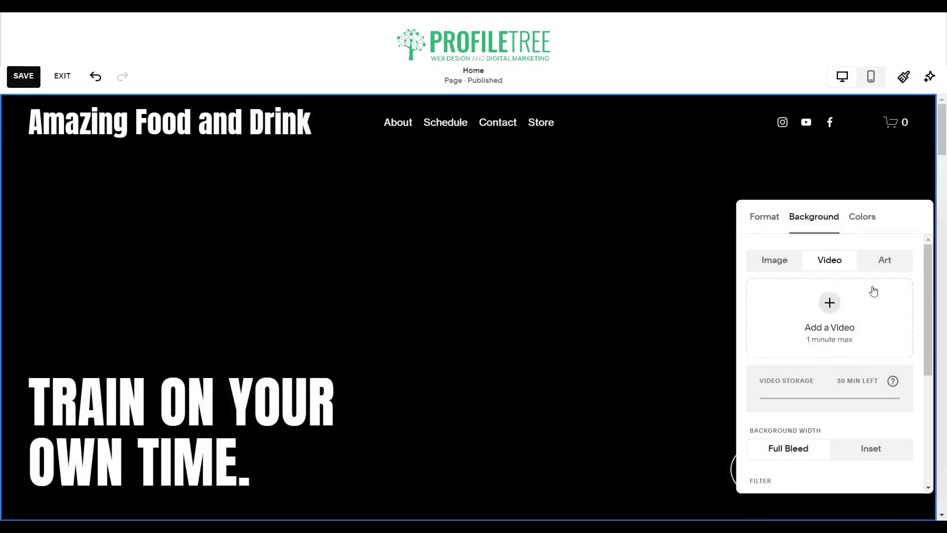
Step: Open the background video options, then switch to YouTube and browse the Amazing Food and Drink channel's videos
left_click(827, 322)
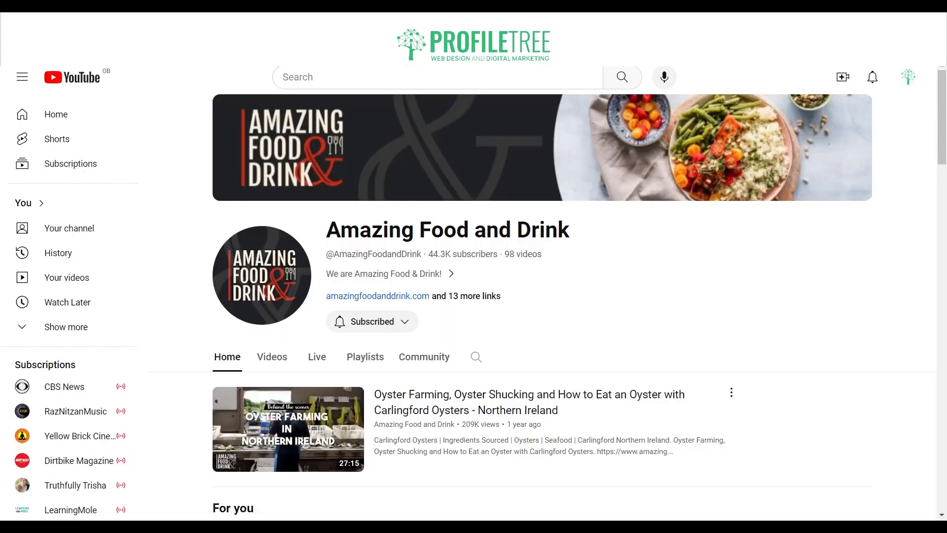
scroll(296, 306, "down", 3)
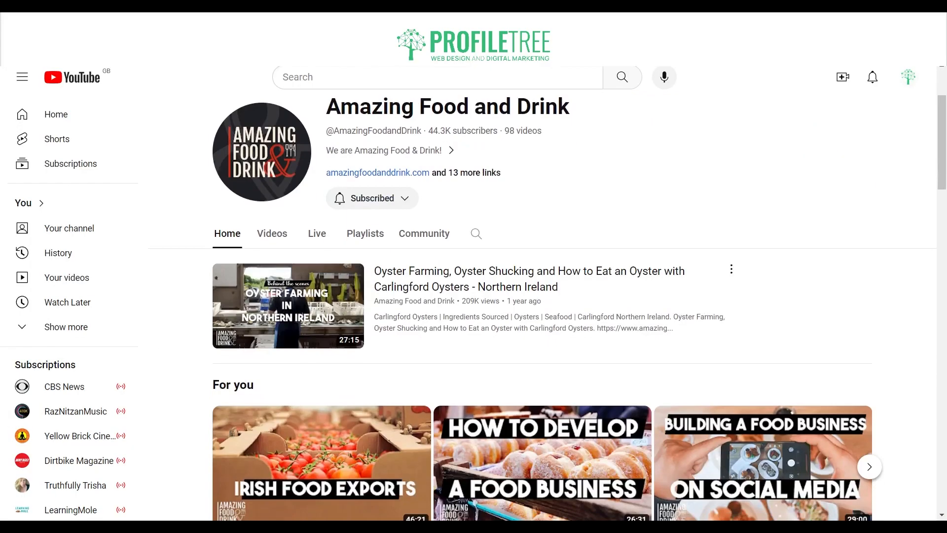
left_click(271, 240)
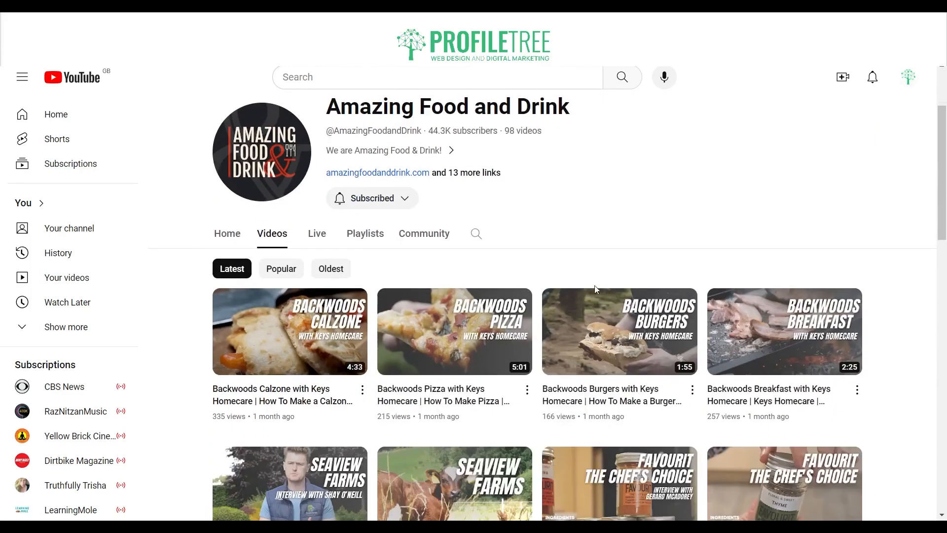
scroll(559, 286, "down", 8)
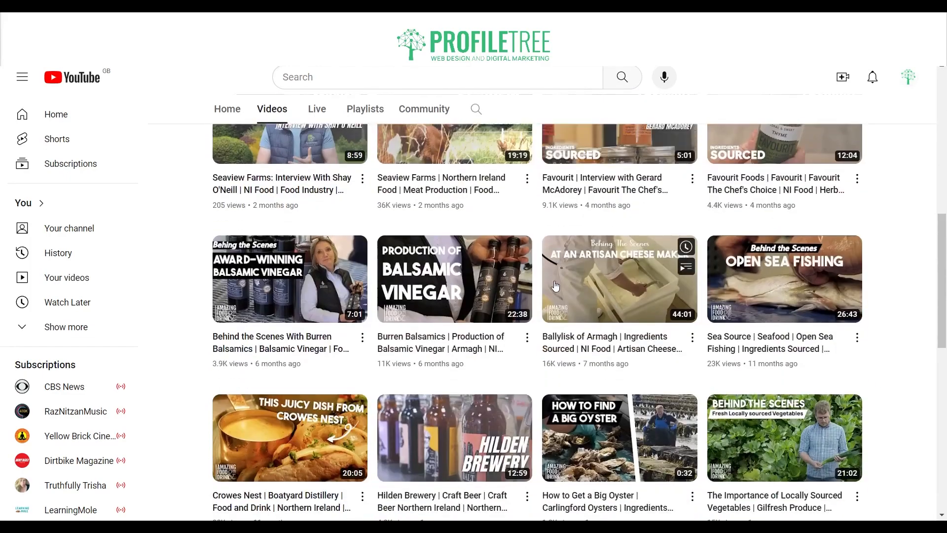
scroll(783, 287, "down", 10)
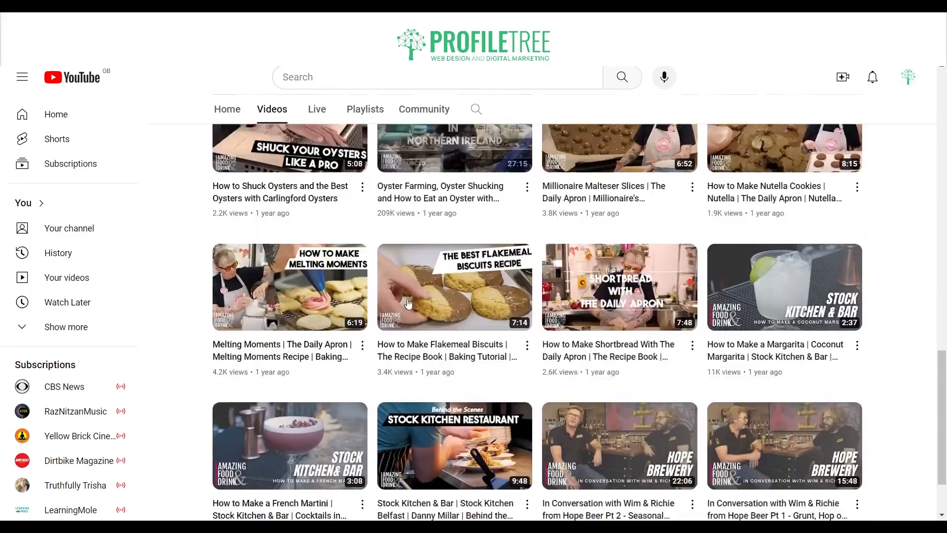
scroll(730, 260, "down", 1)
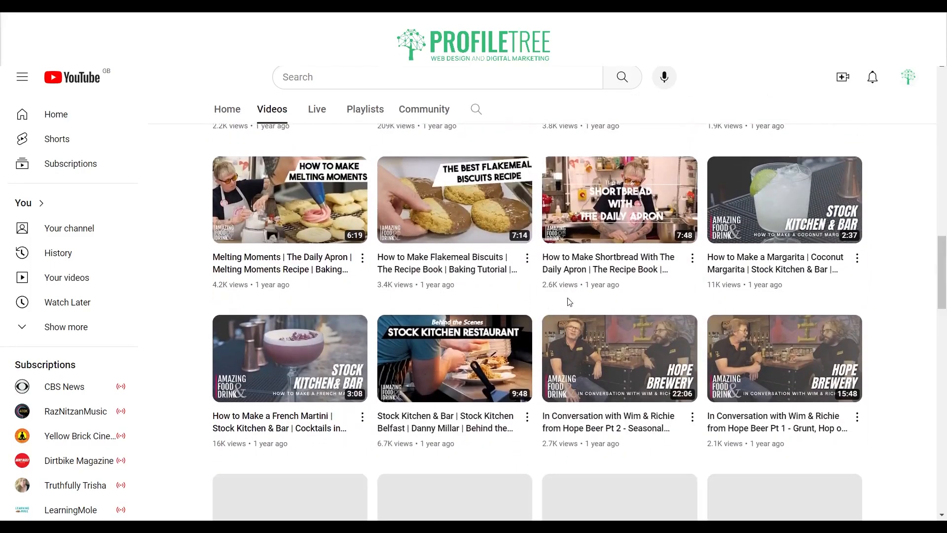
scroll(489, 295, "up", 3)
scroll(499, 261, "up", 3)
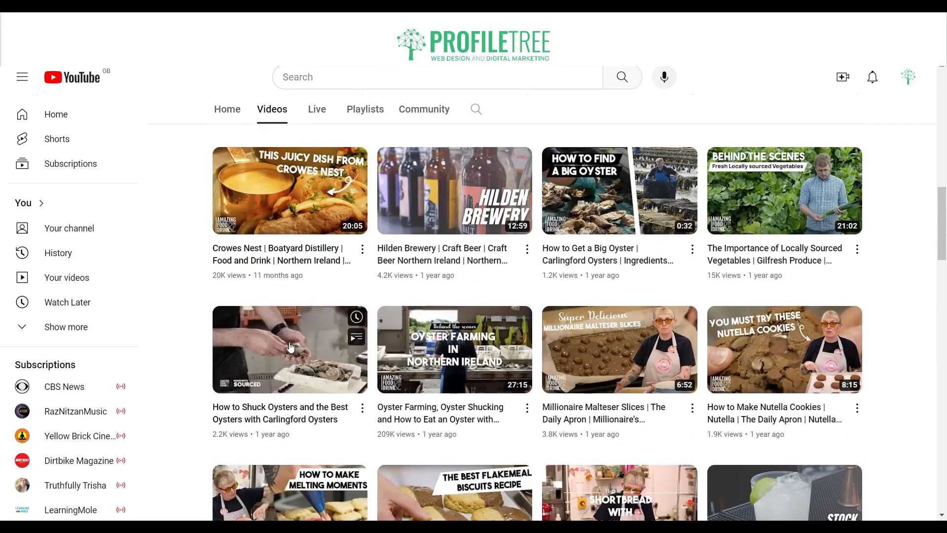
scroll(492, 299, "up", 3)
scroll(489, 300, "up", 5)
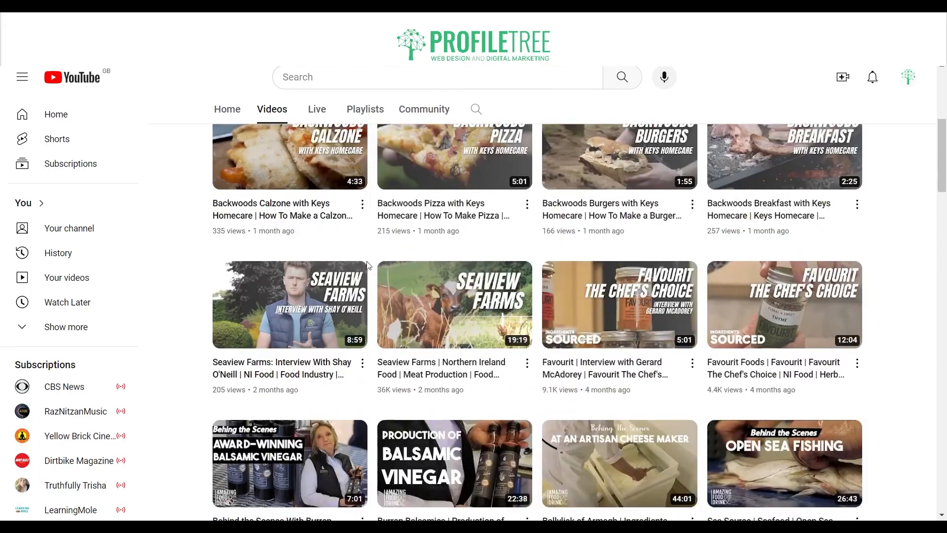
scroll(382, 303, "up", 3)
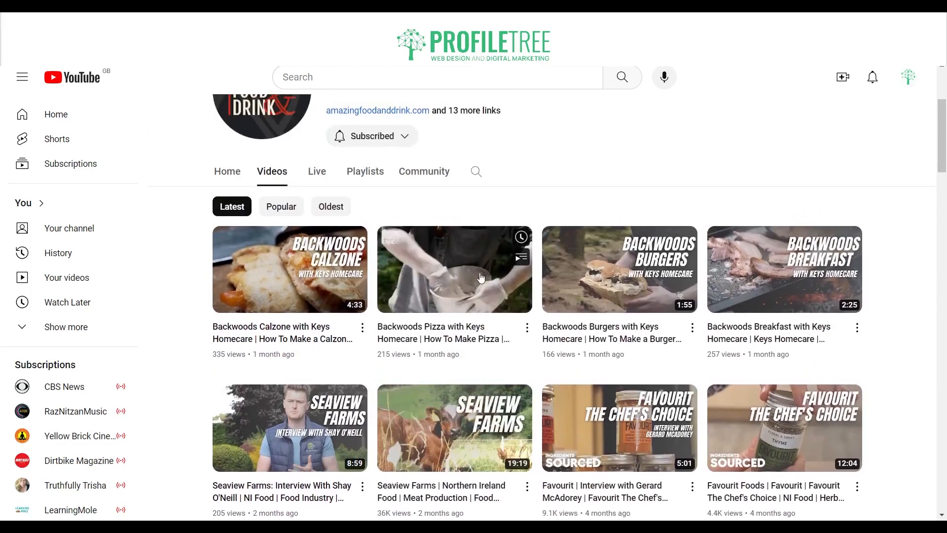
Step: Copy the share link of the Backwoods Pizza video and add it in Squarespace as the hero section's background video
left_click(527, 327)
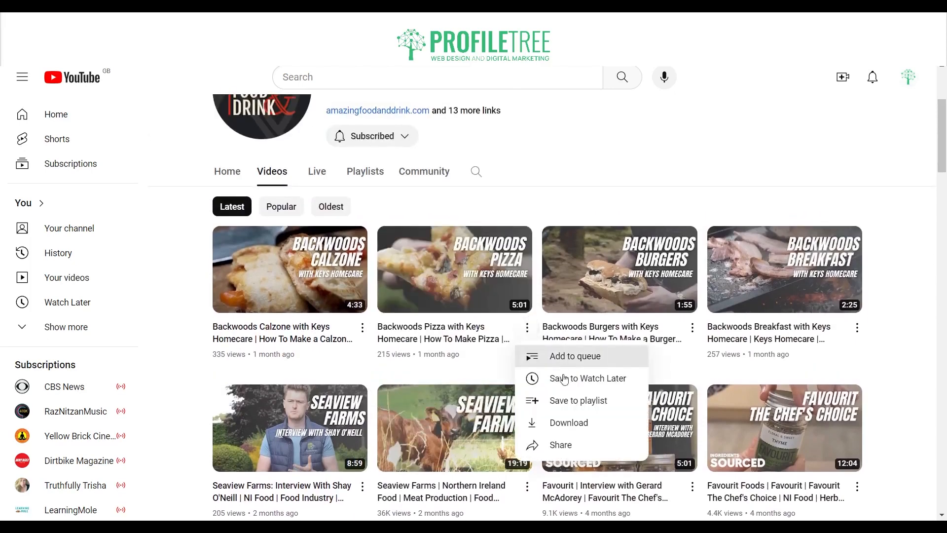
left_click(563, 445)
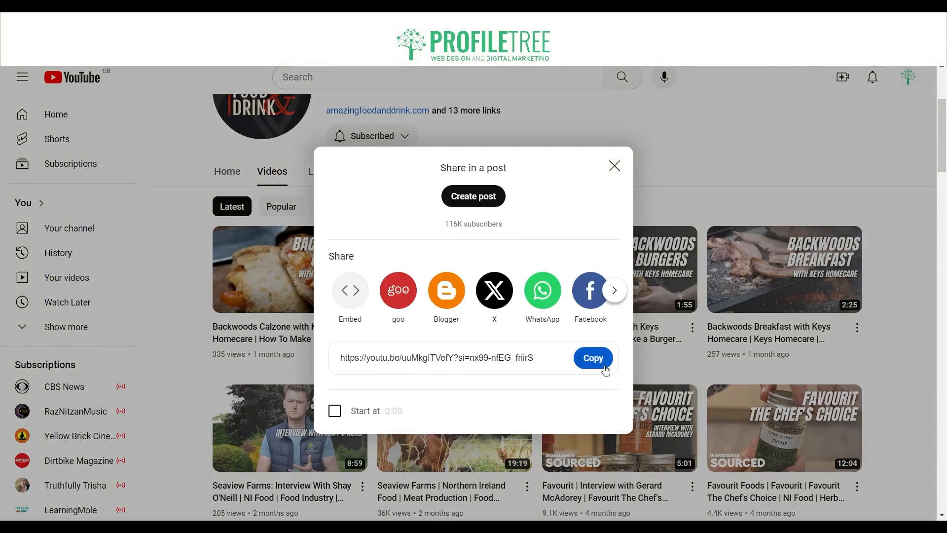
left_click(606, 370)
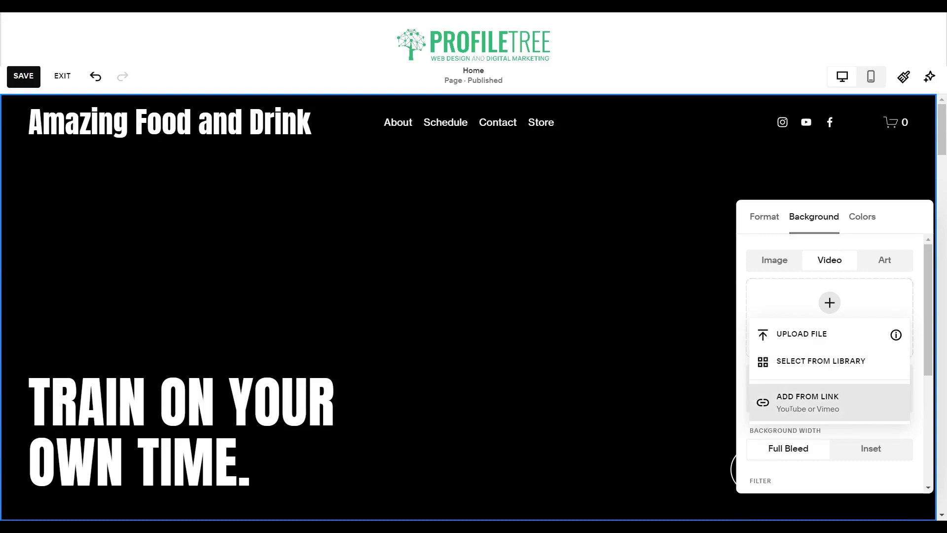
left_click(792, 400)
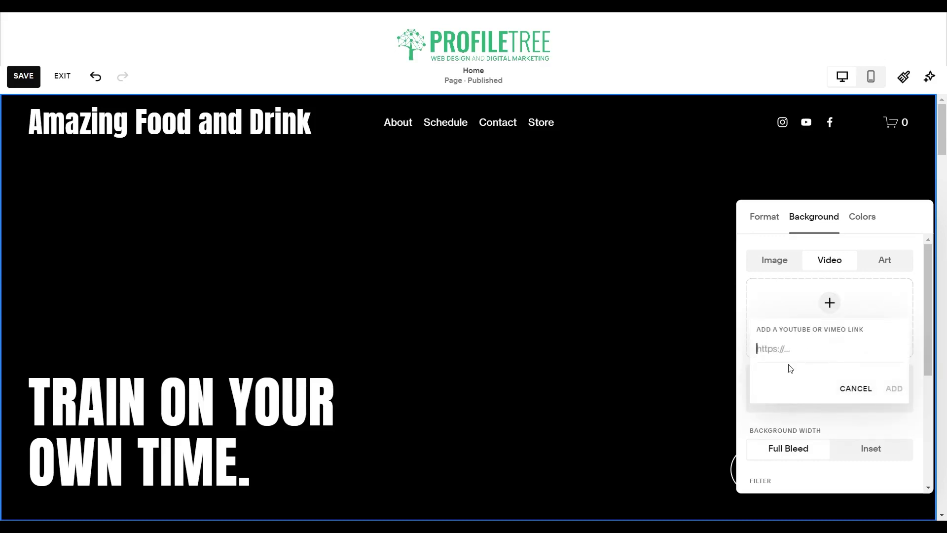
key("ctrl+v")
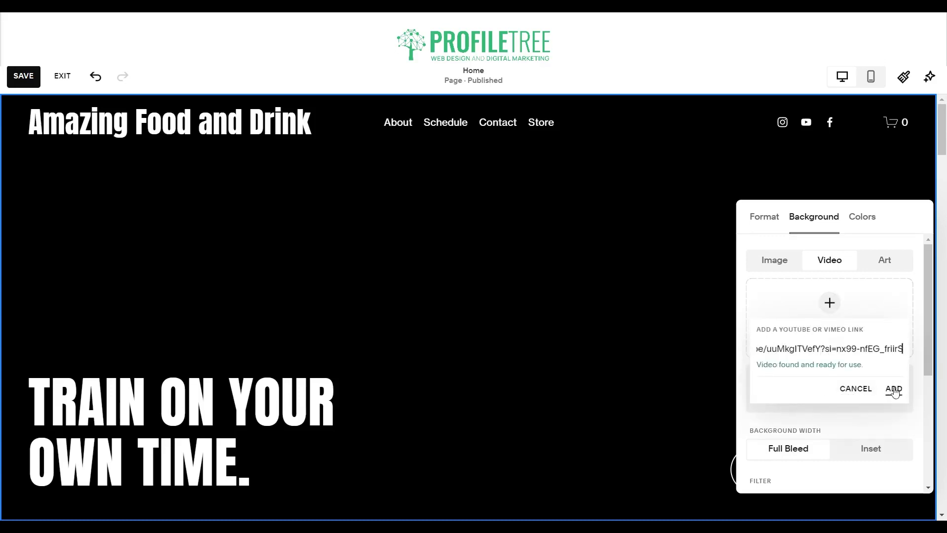
left_click(894, 389)
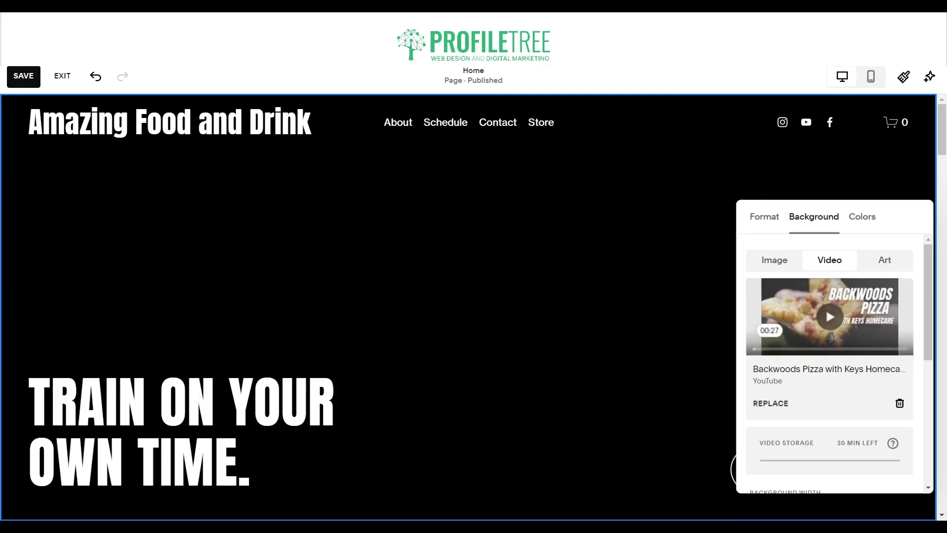
Step: Play the background video's preview and examine its width, filter, playback speed and mobile fallback image settings
left_click(826, 308)
scroll(787, 351, "down", 5)
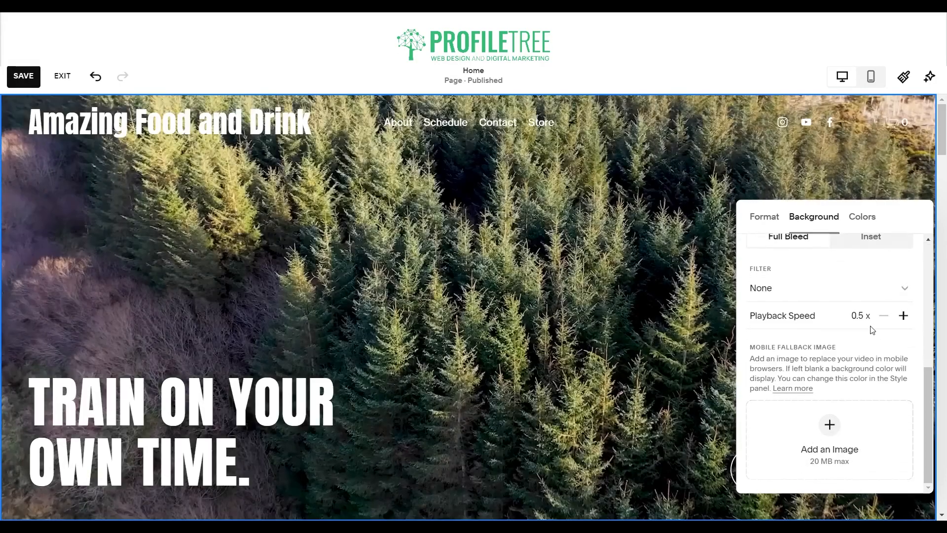
scroll(869, 327, "up", 1)
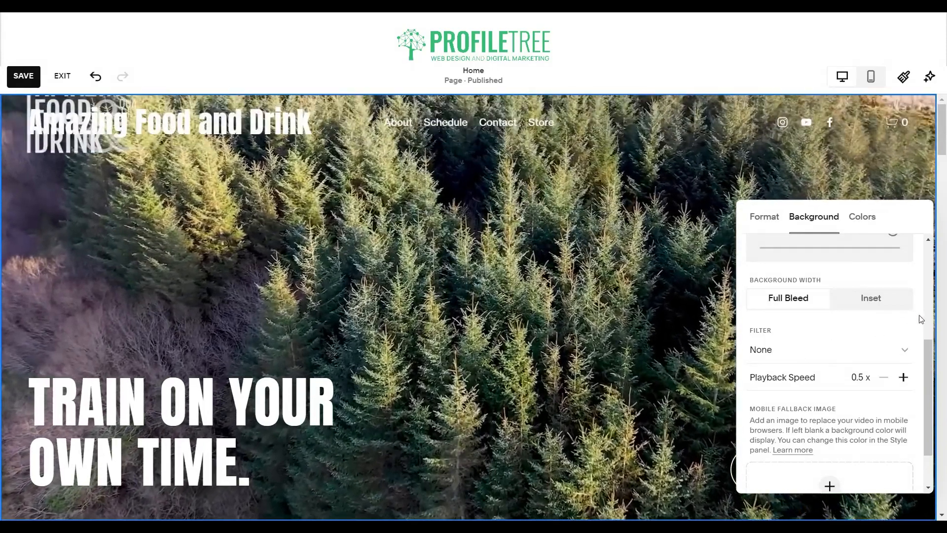
scroll(854, 311, "up", 5)
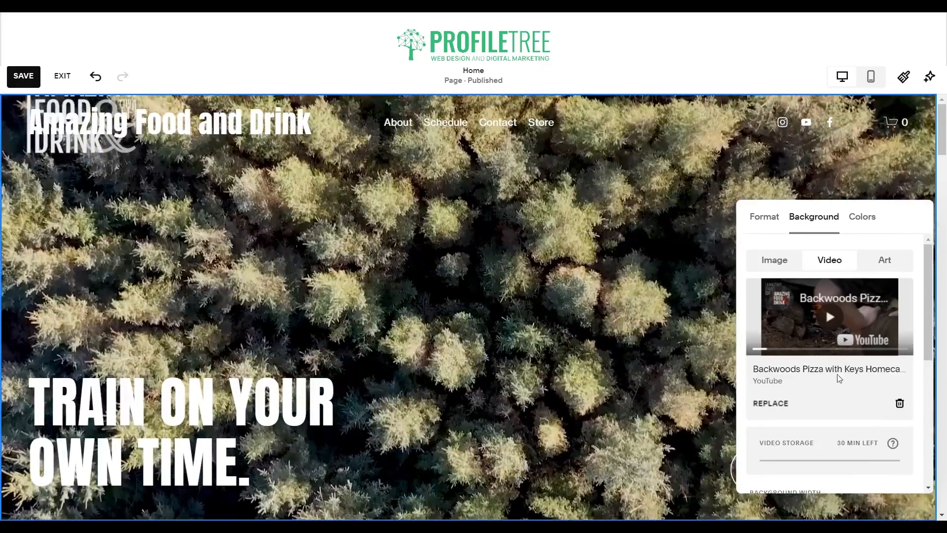
scroll(839, 371, "down", 1)
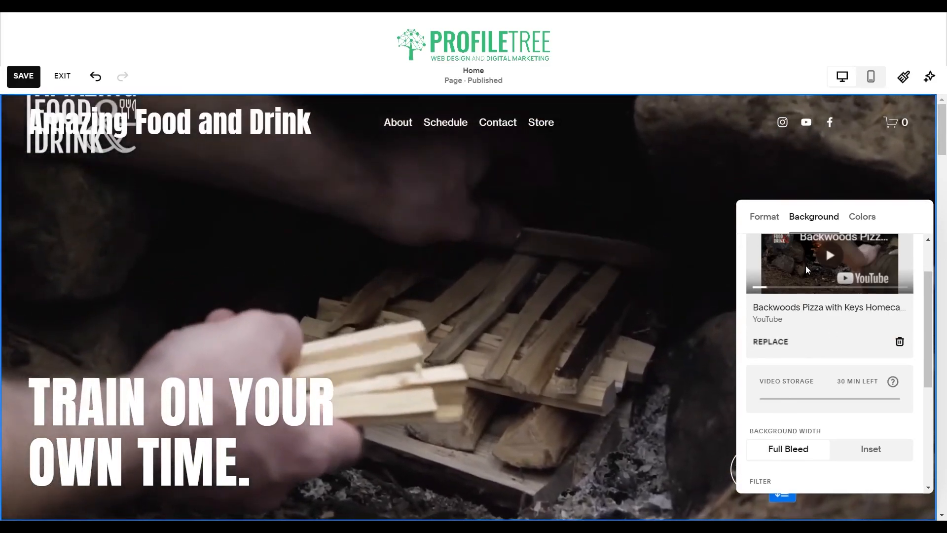
scroll(830, 358, "down", 5)
scroll(830, 358, "up", 6)
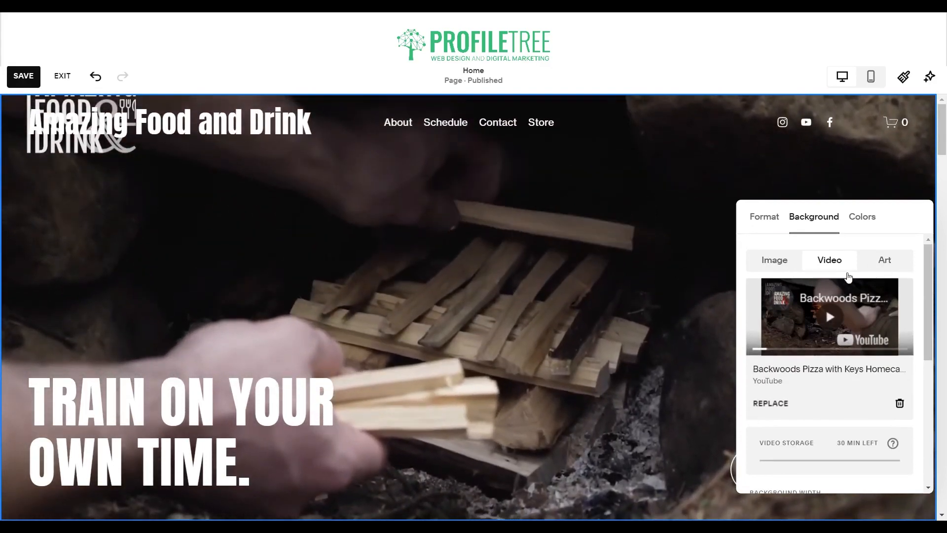
Step: Switch the hero section's background to art and look through the available art styles
left_click(883, 262)
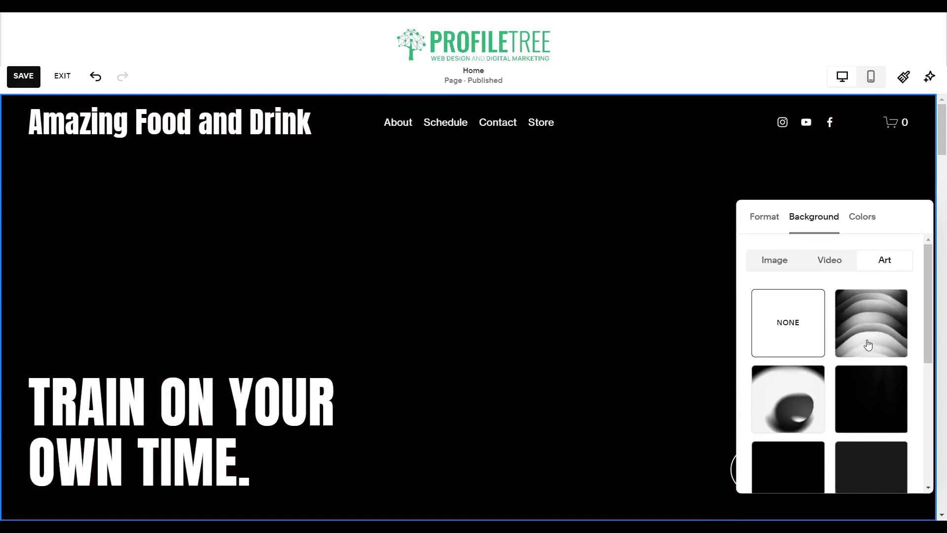
scroll(866, 340, "down", 4)
scroll(866, 338, "up", 4)
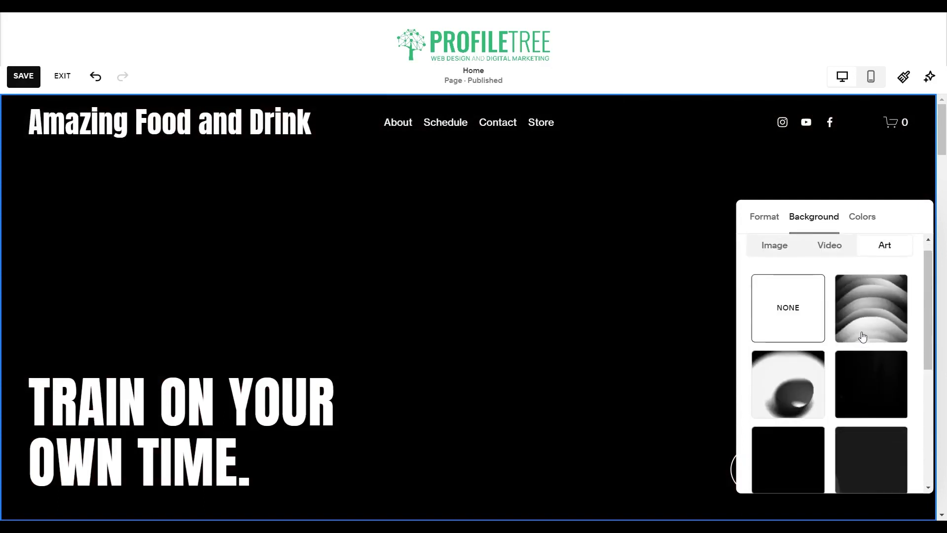
scroll(861, 337, "down", 5)
scroll(861, 336, "up", 5)
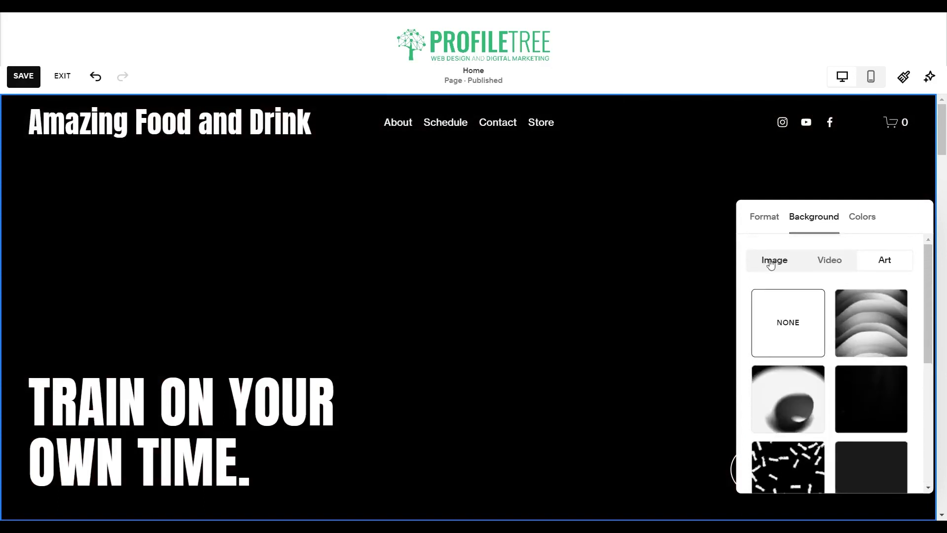
Step: Switch the hero section's background back to the food image and check its settings
left_click(772, 262)
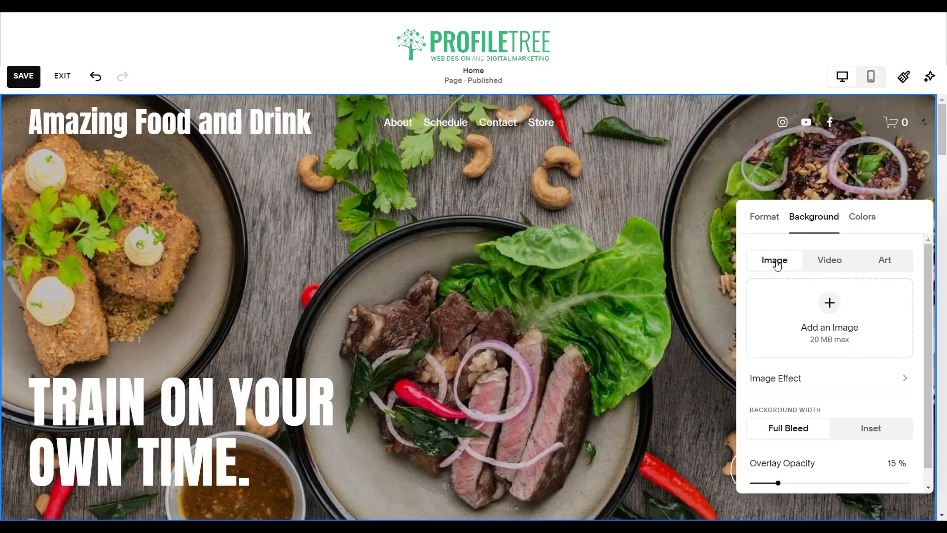
scroll(807, 292, "down", 1)
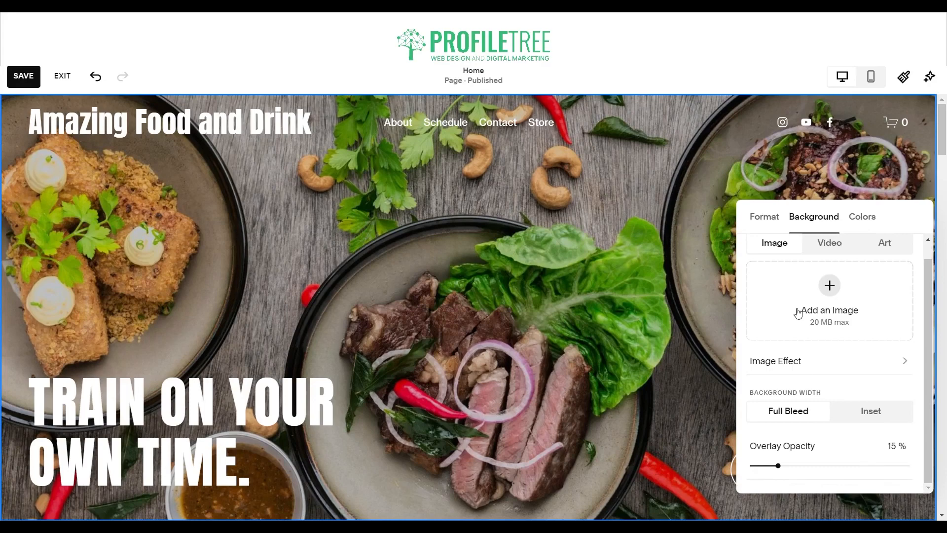
scroll(797, 313, "up", 1)
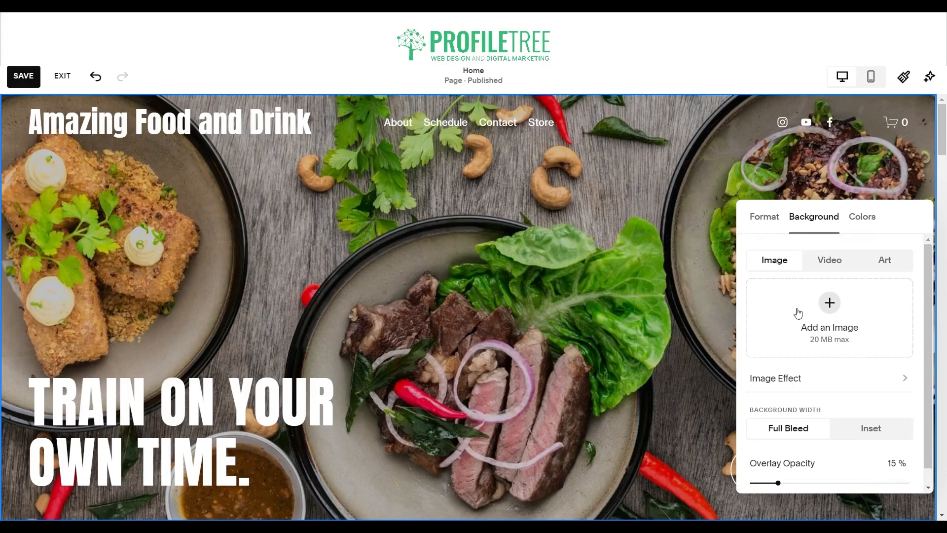
scroll(815, 296, "down", 1)
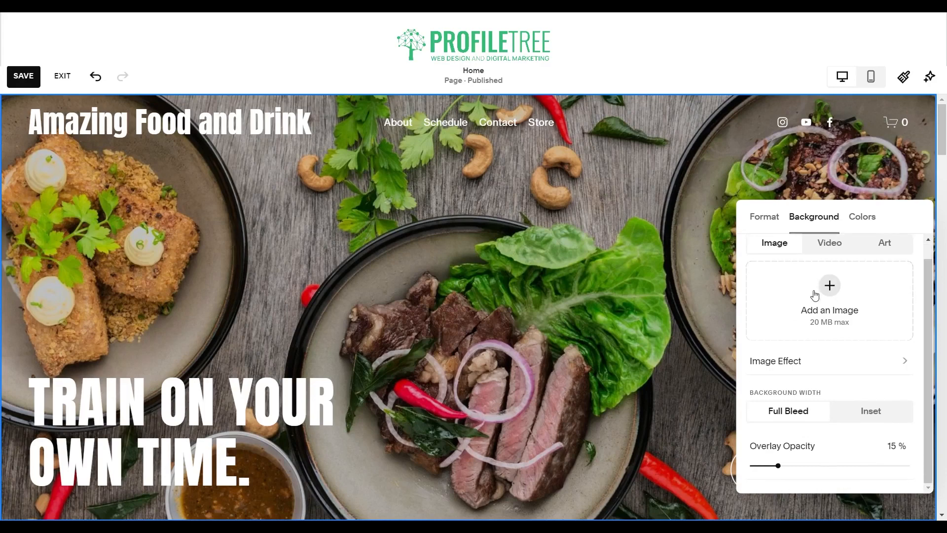
Step: Set the hero background image's overlay opacity to 55% and close the section's settings
left_click_drag(780, 466, 889, 463)
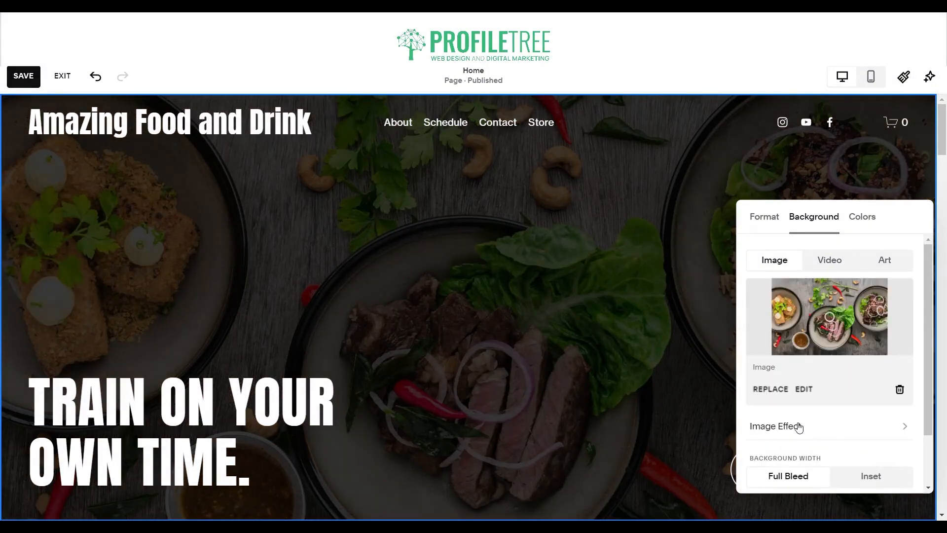
scroll(789, 424, "down", 1)
left_click_drag(876, 467, 847, 466)
scroll(484, 308, "down", 1)
scroll(597, 377, "up", 2)
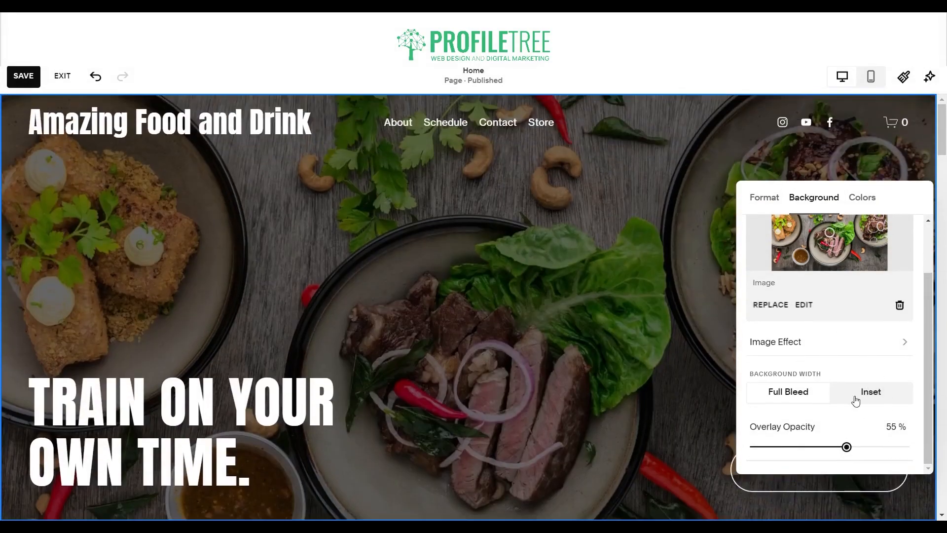
left_click(653, 247)
scroll(451, 232, "down", 3)
scroll(452, 232, "up", 3)
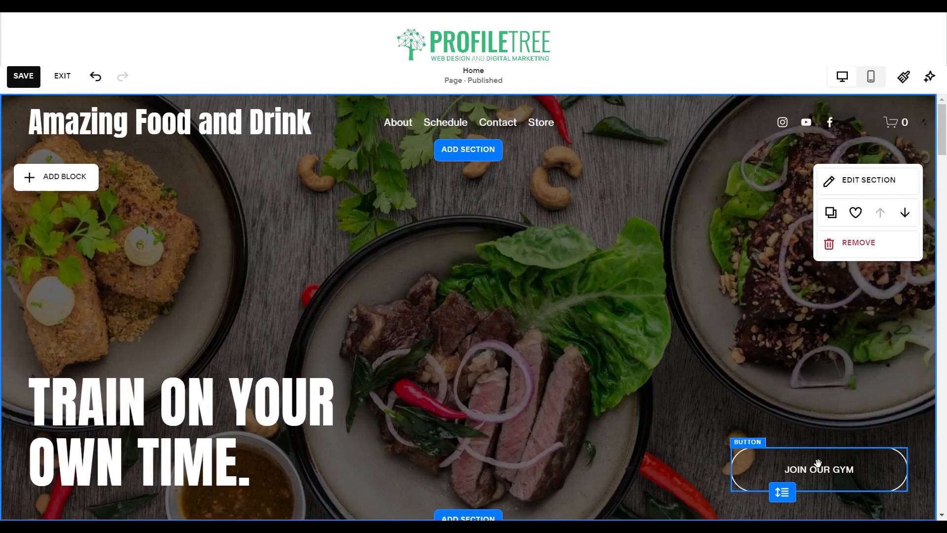
Step: Change the text of the hero section's "JOIN OUR GYM" button to "CHECK THE NEWSLETTER"
left_click(818, 463)
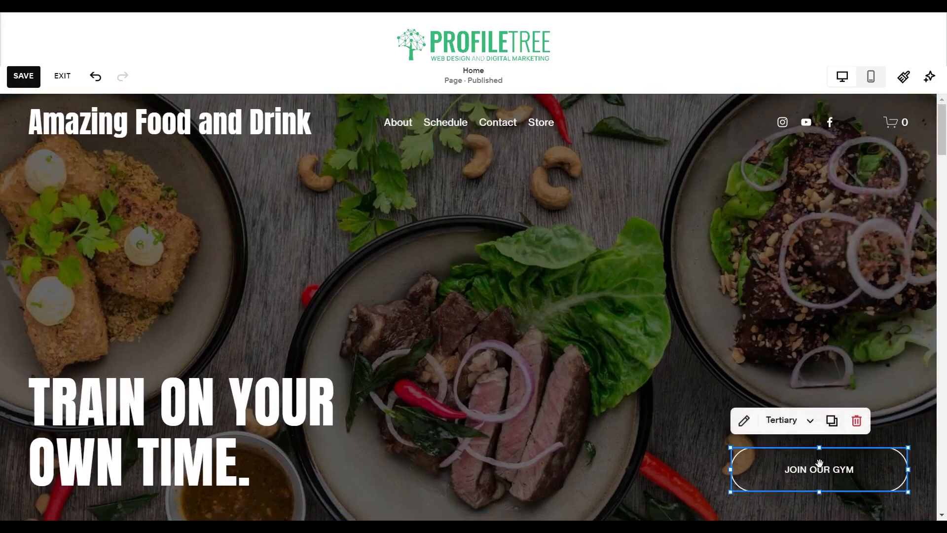
left_click(745, 421)
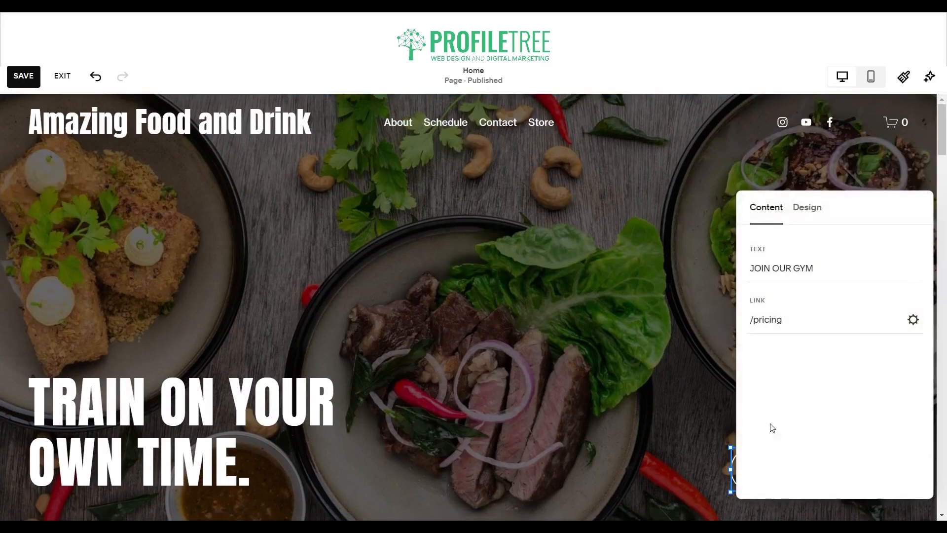
left_click(822, 269)
key("BackSpace")
key("BackSpace")
key("BackSpace")
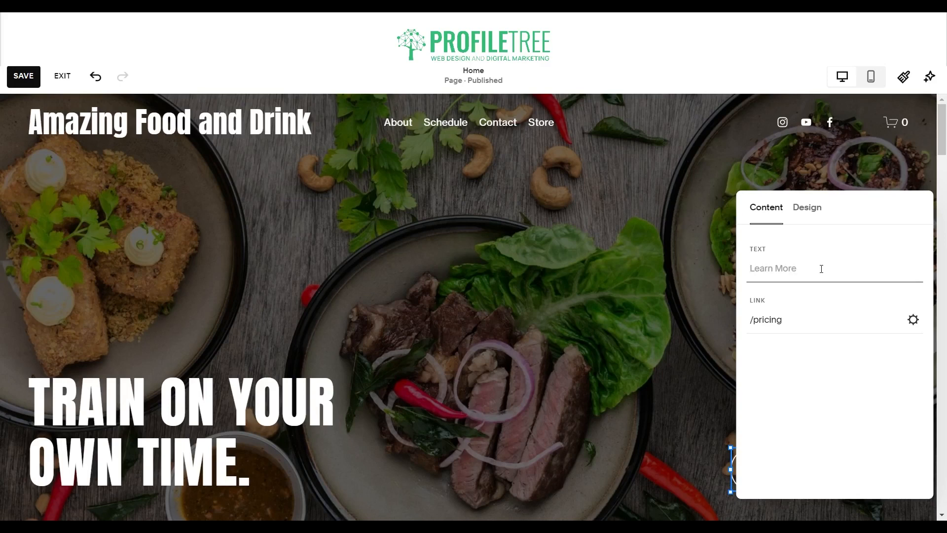
type("Chec")
type("ECK")
key("BackSpace")
key("BackSpace")
key("BackSpace")
key("BackSpace")
key("BackSpace")
key("BackSpace")
key("BackSpace")
key("BackSpace")
type("THE NEWSLETTER")
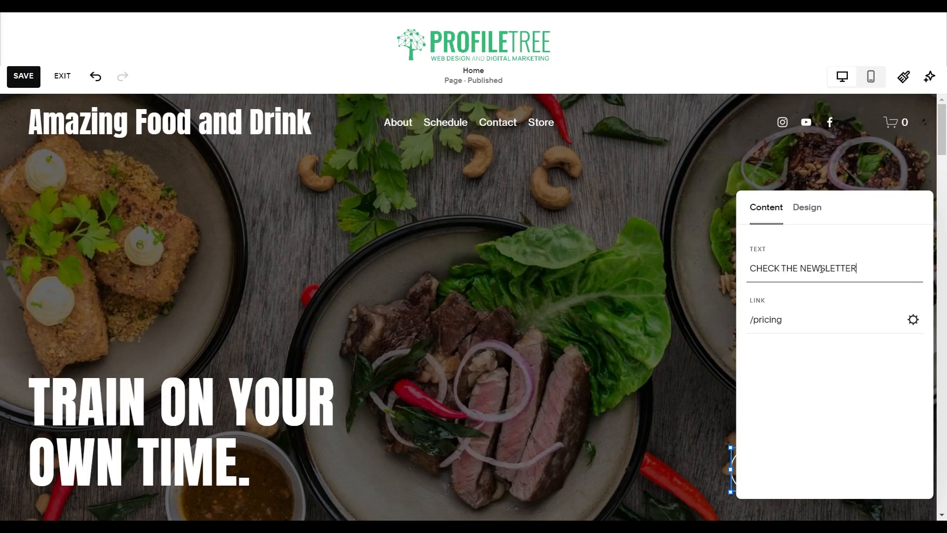
left_click(665, 357)
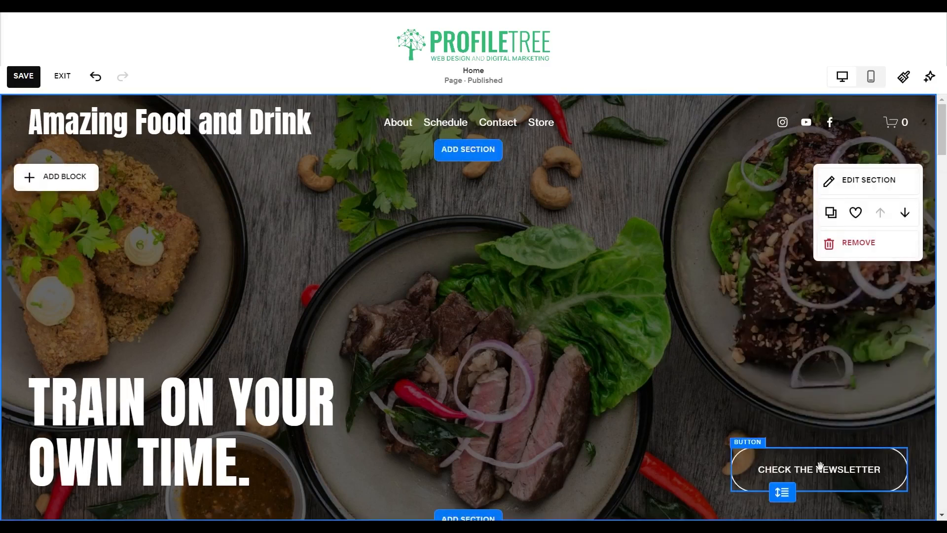
Step: Open the Squarespace AI writing assistant on the full "TRAIN ON YOUR OWN TIME." hero heading and accept its terms
left_click(244, 416)
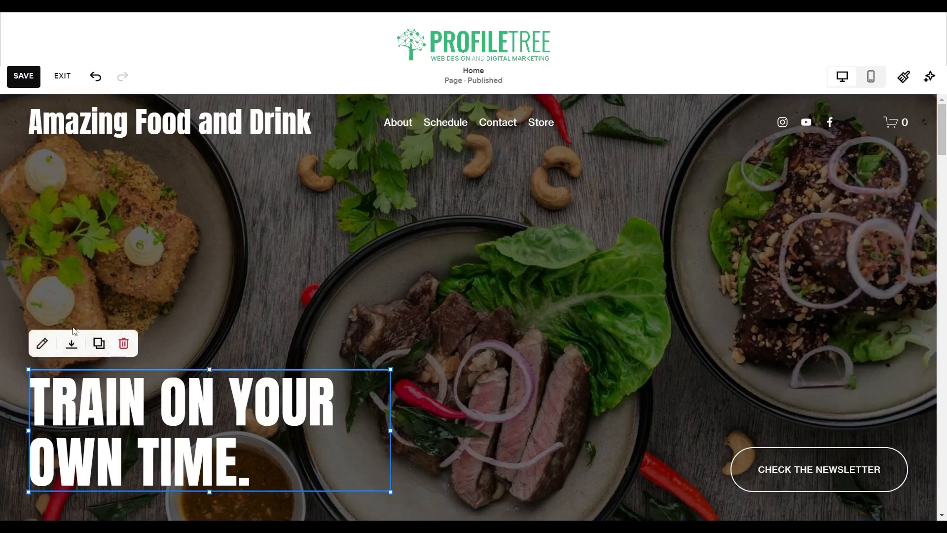
left_click(42, 344)
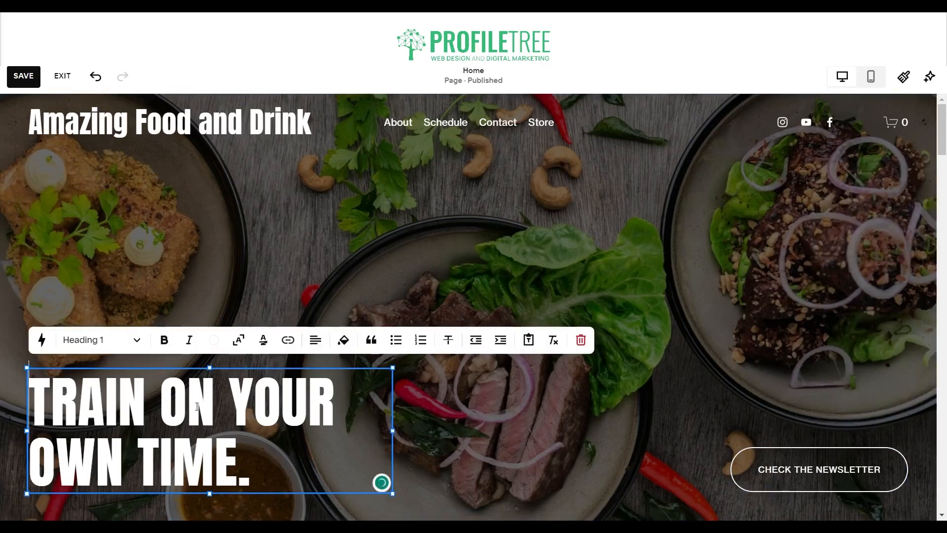
triple_click(212, 419)
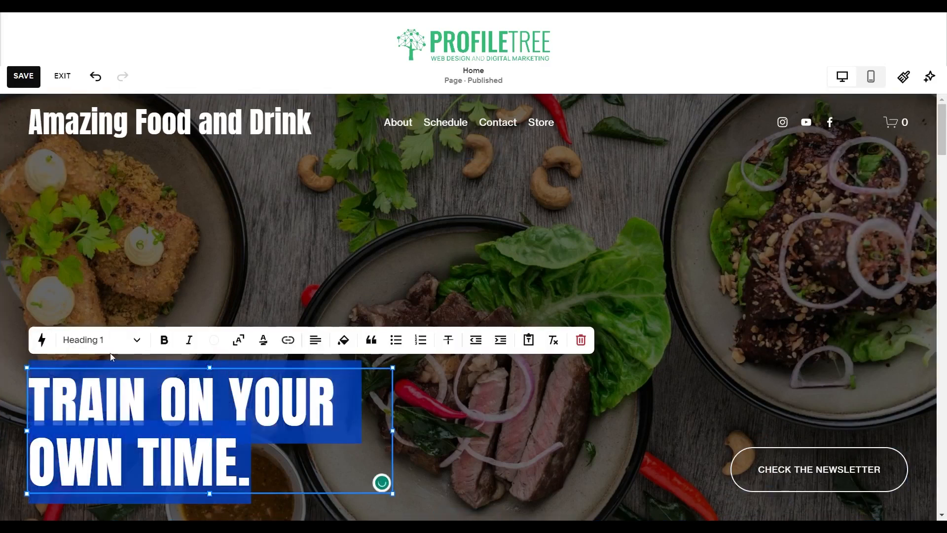
left_click(46, 344)
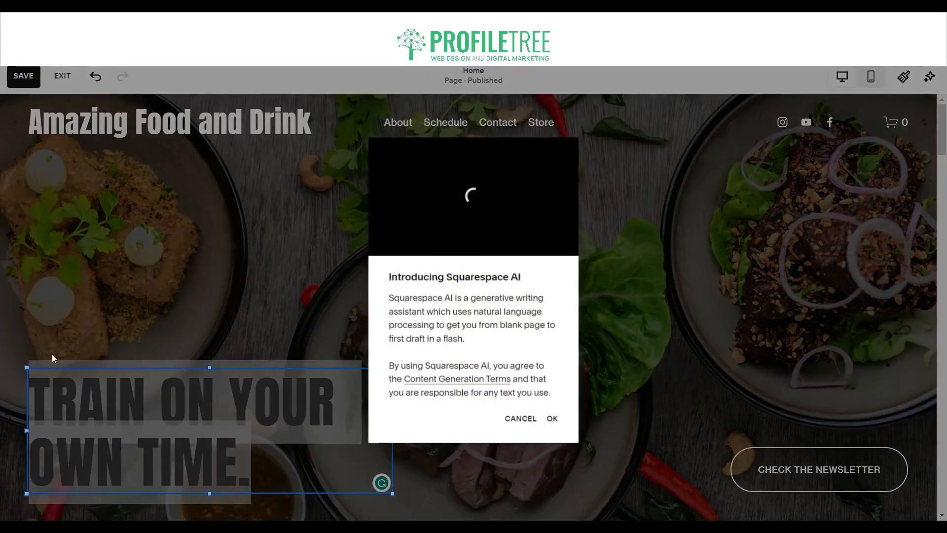
left_click(554, 420)
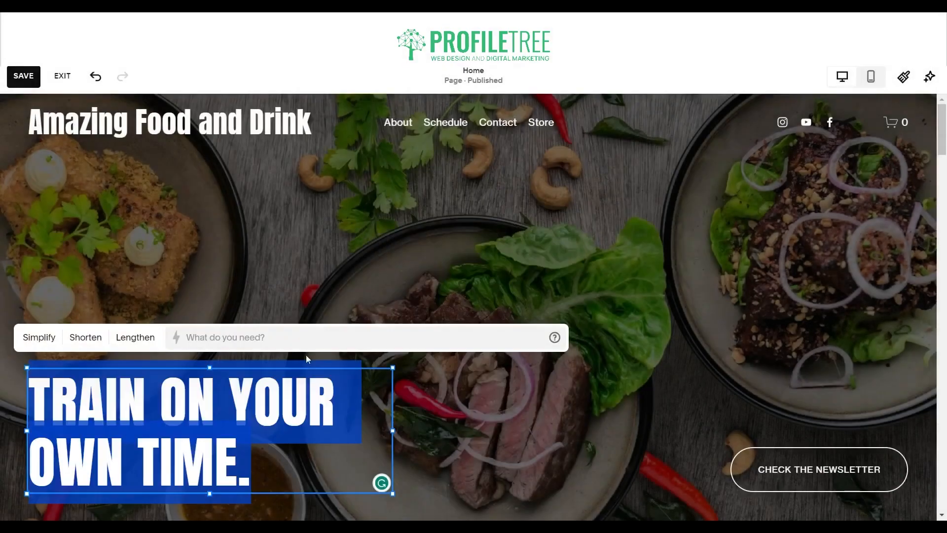
Step: Generate replacement text for the hero heading with the AI prompt "Food and Drink" and stop the generation
left_click(248, 336)
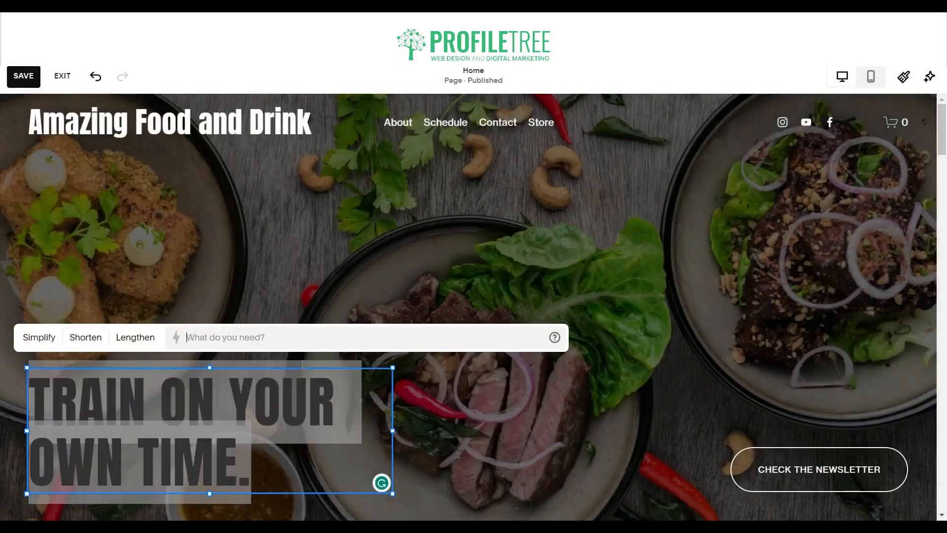
type("Su")
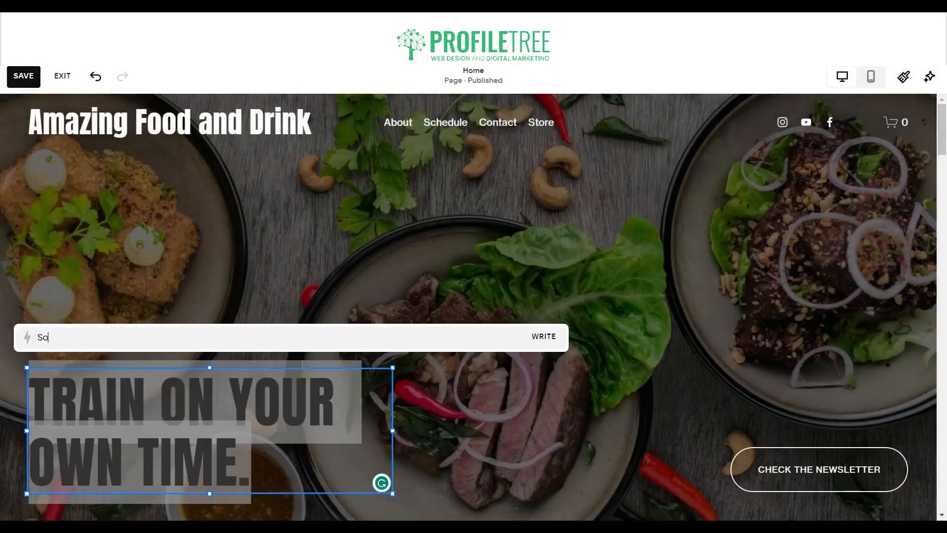
key("BackSpace")
key("BackSpace")
type("FOod")
left_click(545, 337)
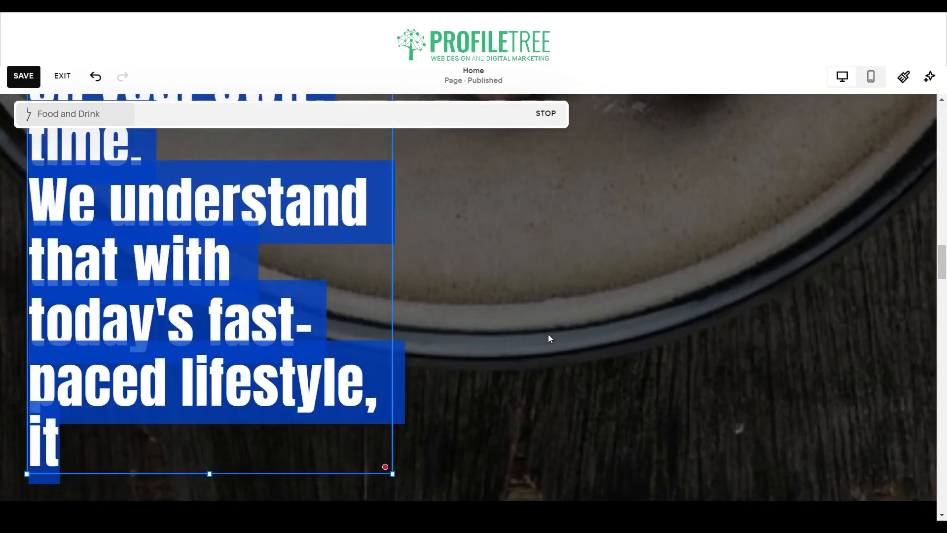
left_click(546, 114)
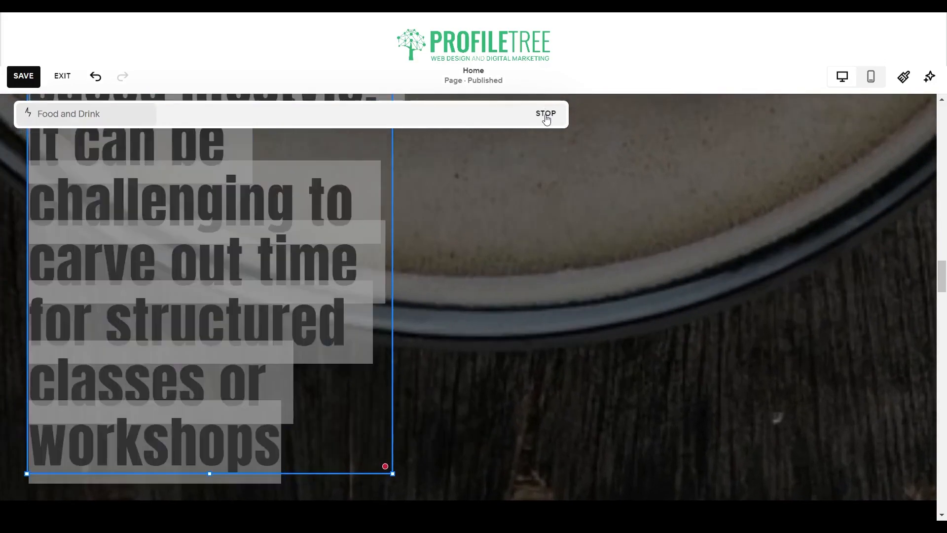
Step: Undo the AI-generated text in the hero heading and return to the hero section
left_click(96, 79)
scroll(318, 262, "down", 15)
scroll(317, 262, "up", 8)
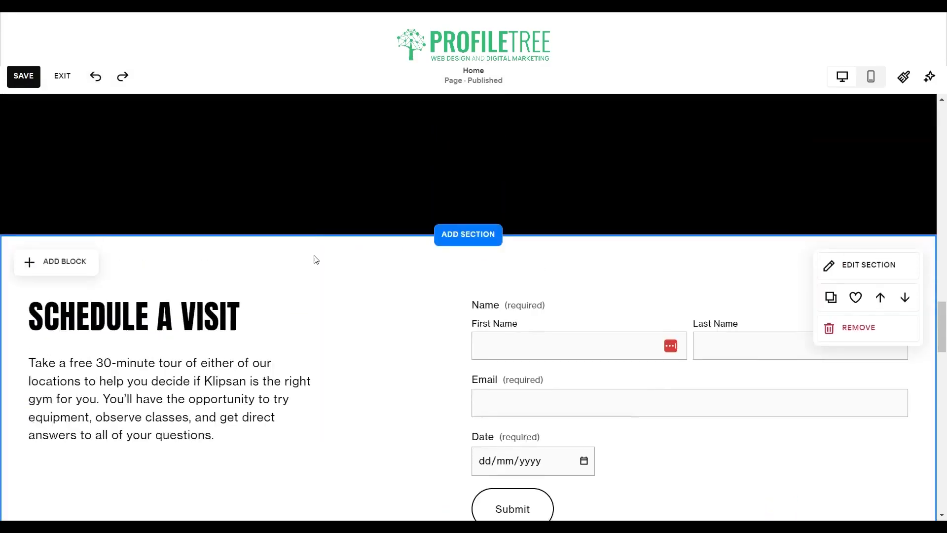
scroll(314, 254, "up", 10)
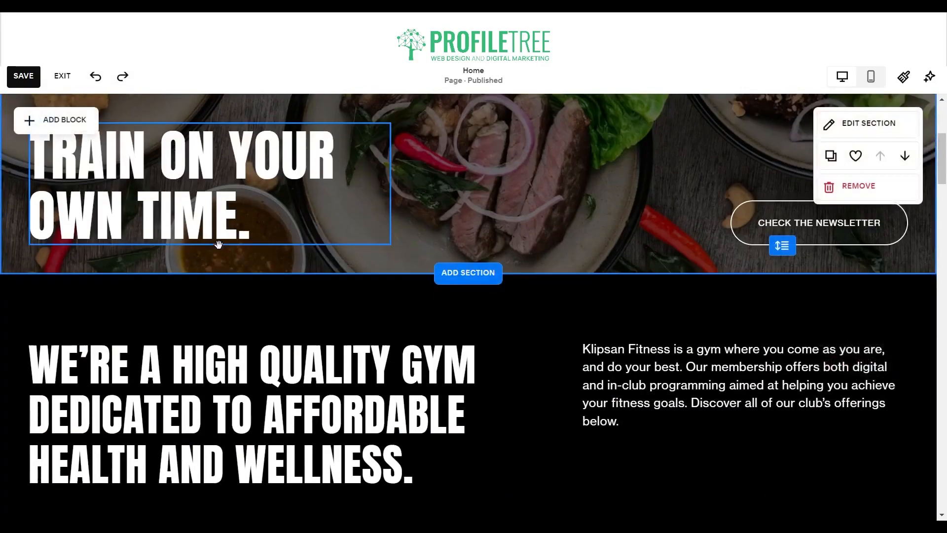
Step: Replace the hero heading "TRAIN ON YOUR OWN TIME." with "EAT WELL"
scroll(219, 244, "up", 1)
left_click(166, 238)
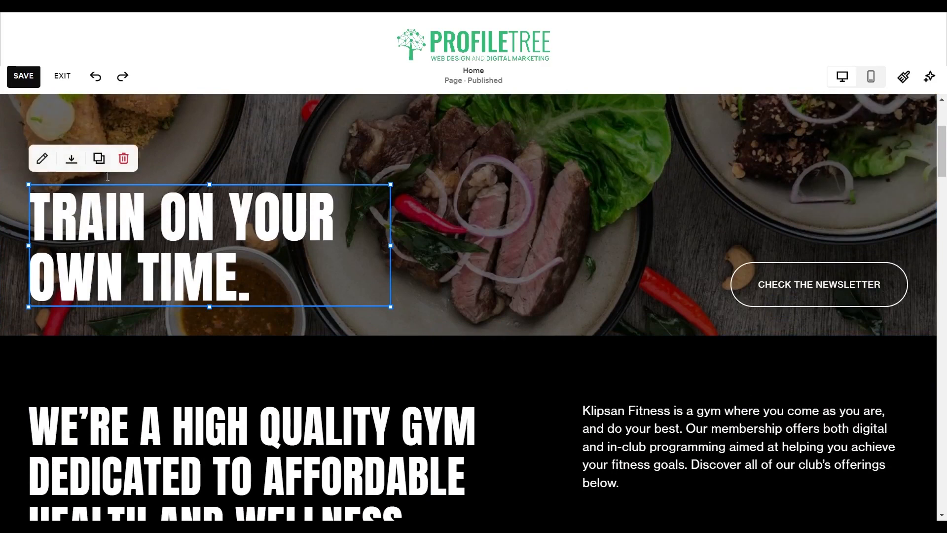
left_click(43, 159)
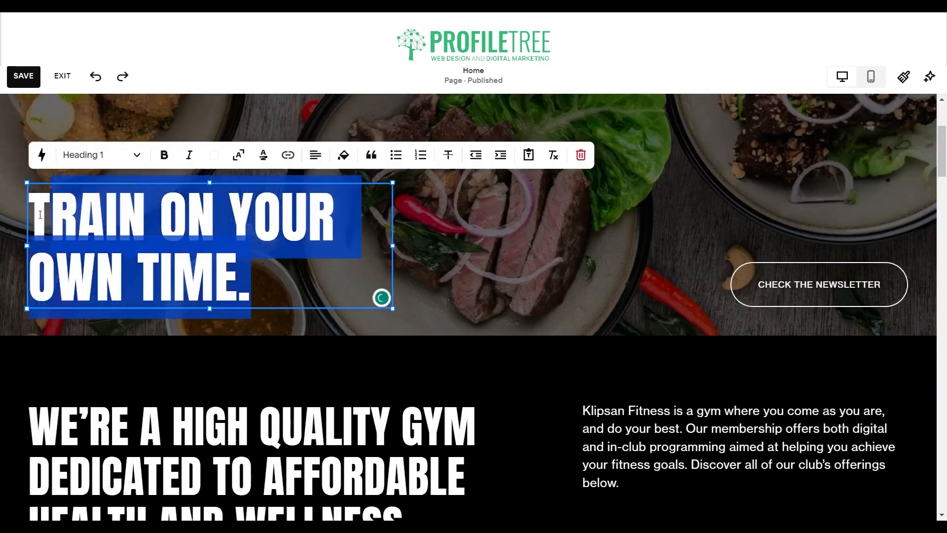
type("East")
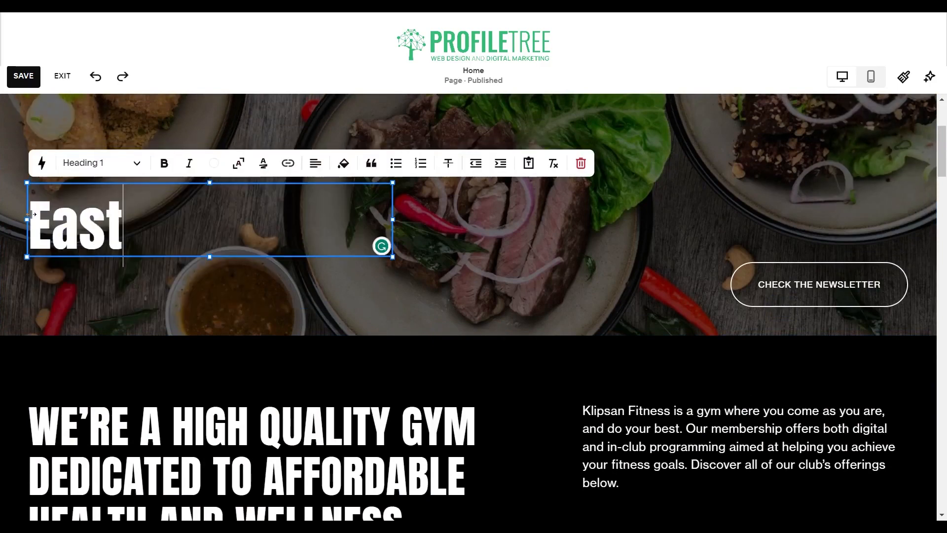
key("BackSpace")
key("BackSpace")
key("BackSpace")
type("AT WELL")
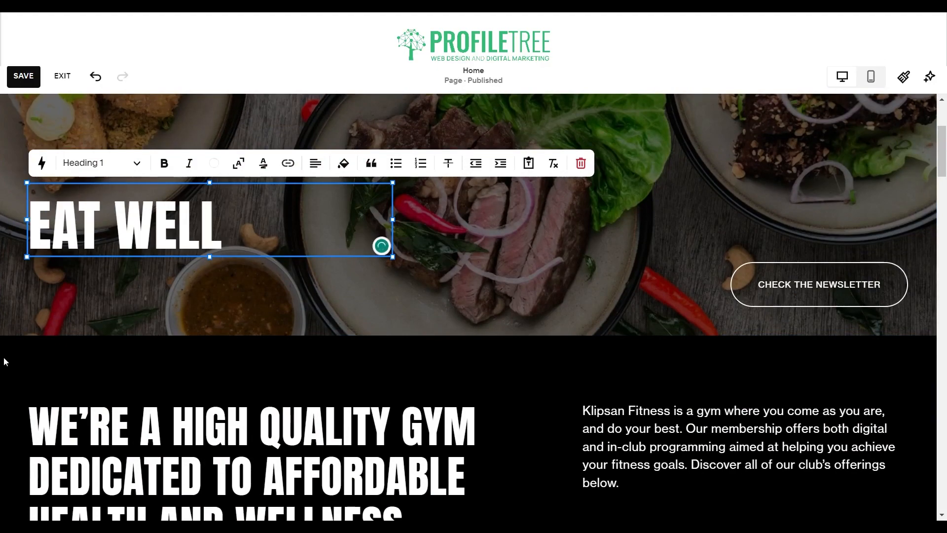
Step: Add "DRINK WELL" as a separate line above "EAT WELL" in the hero heading and finish editing the text
scroll(4, 359, "up", 4)
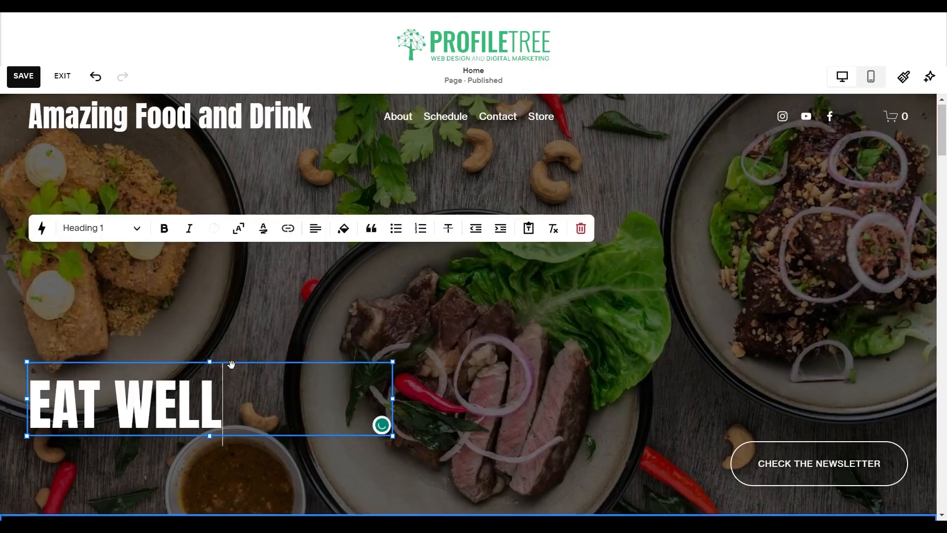
scroll(232, 365, "down", 1)
scroll(161, 397, "up", 1)
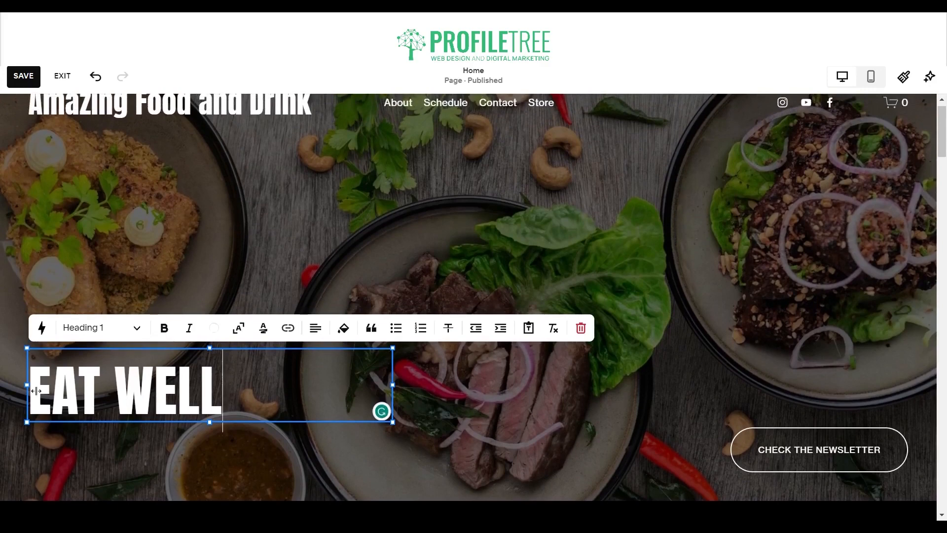
left_click(81, 390)
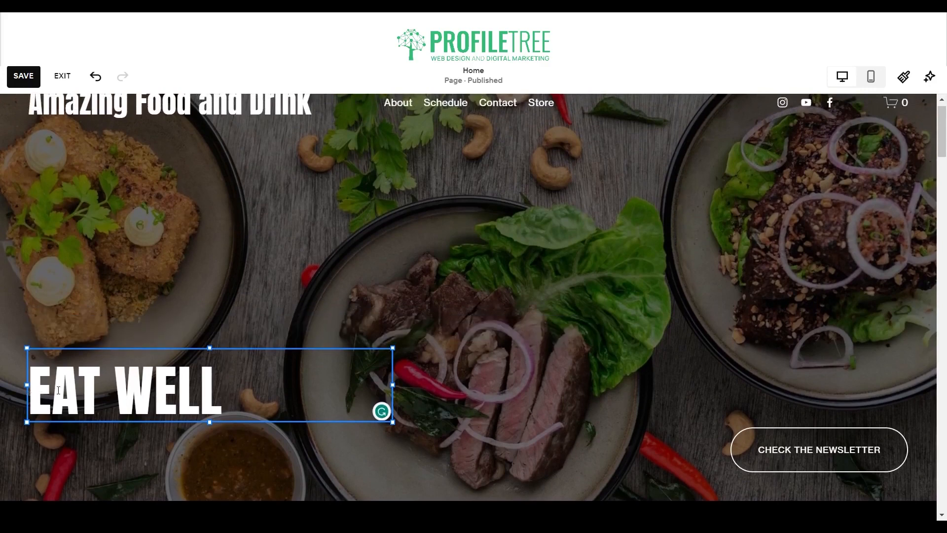
type("S")
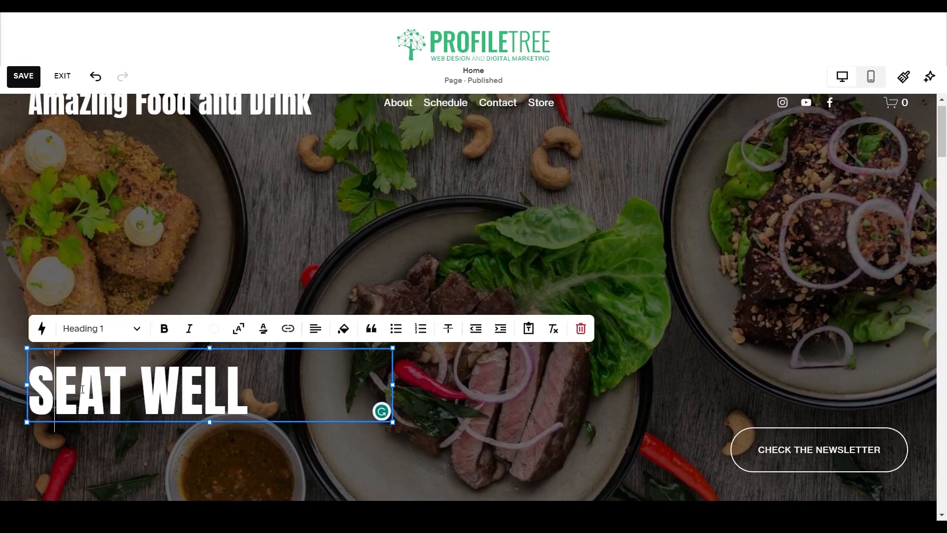
key("BackSpace")
type("DRINK WELL")
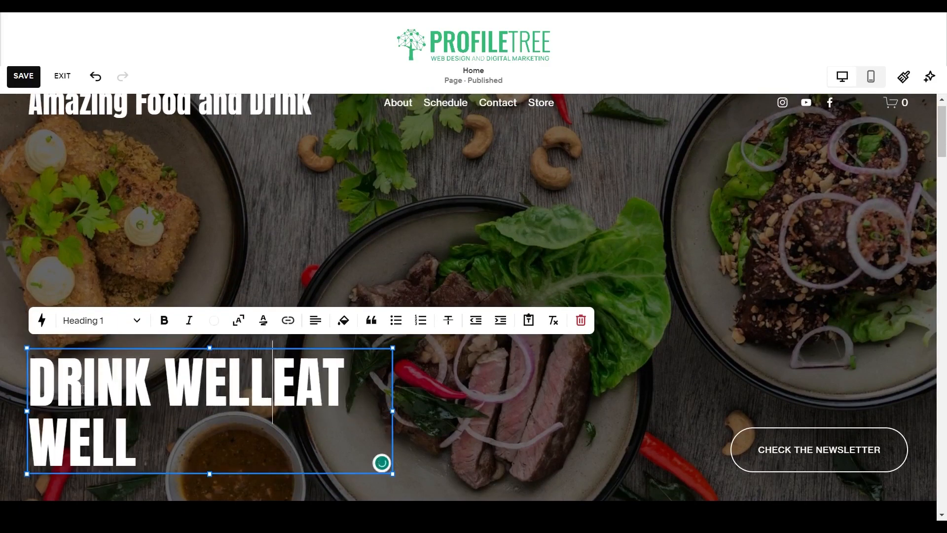
key("Return")
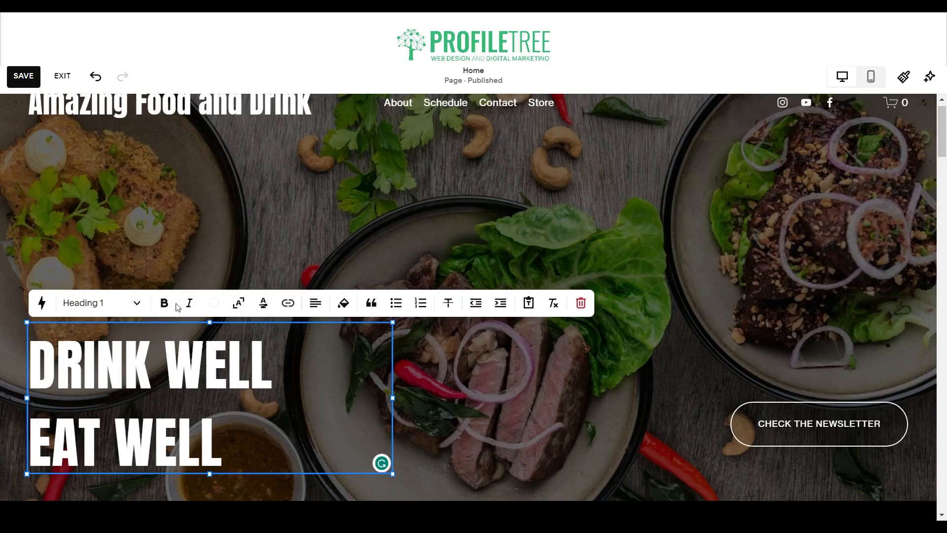
left_click(210, 415)
left_click(291, 420)
left_click(545, 230)
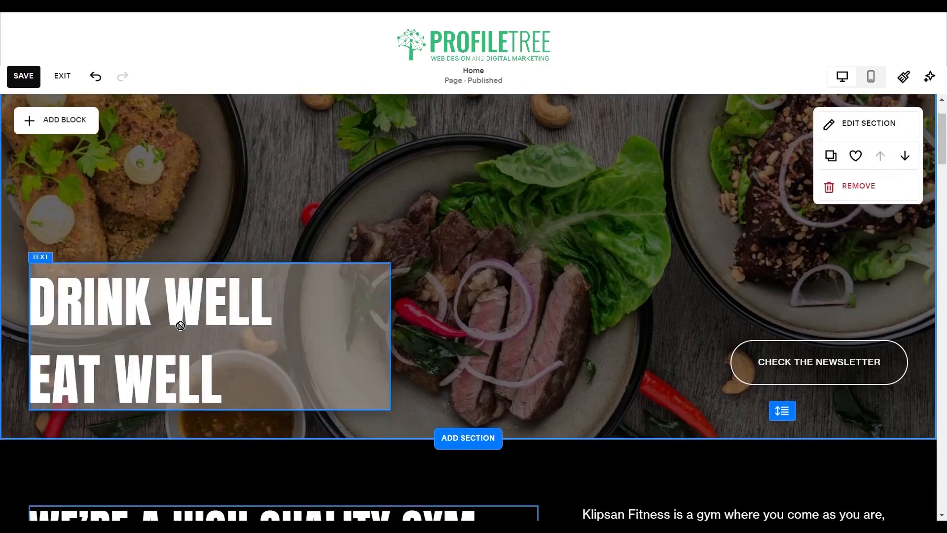
Step: Try moving the hero heading block towards the centre of the section, and undo the move
left_click_drag(180, 308, 309, 341)
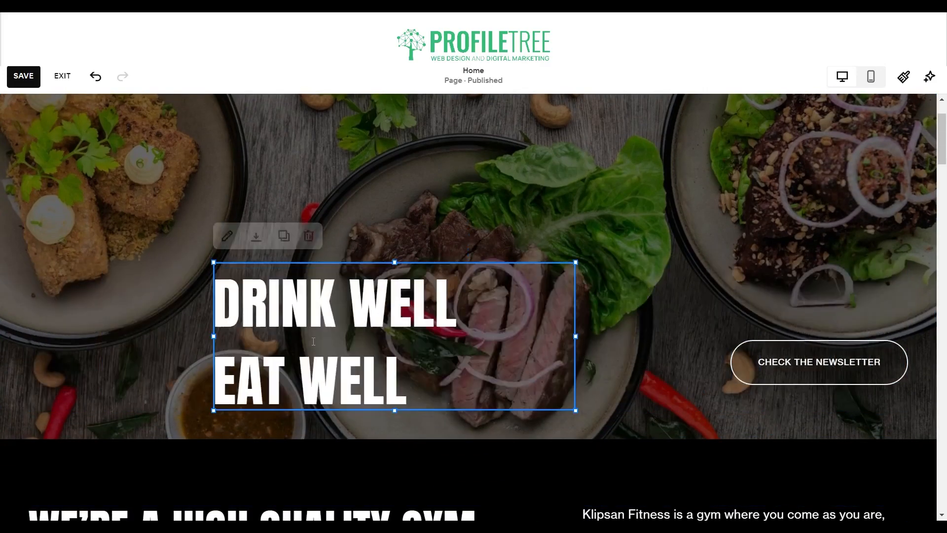
left_click(309, 341)
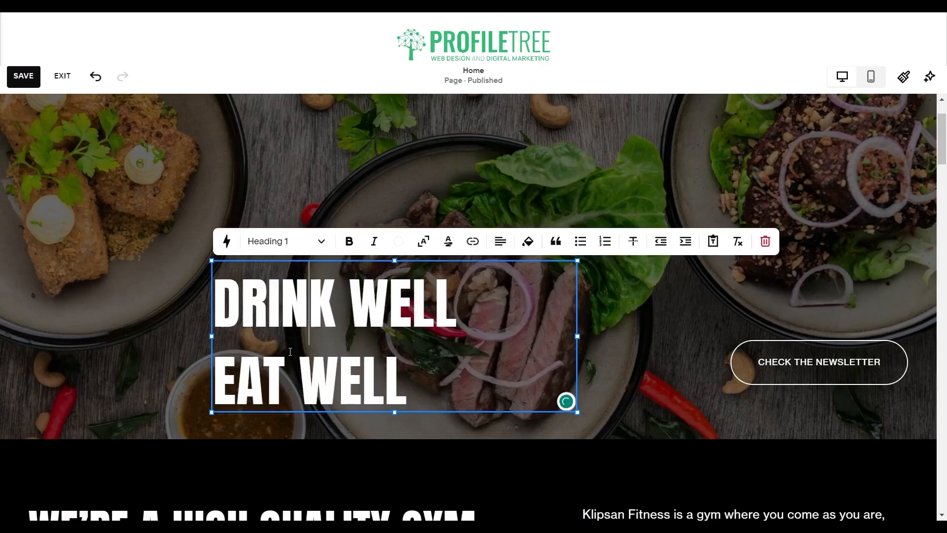
key("ctrl+z")
scroll(169, 383, "up", 2)
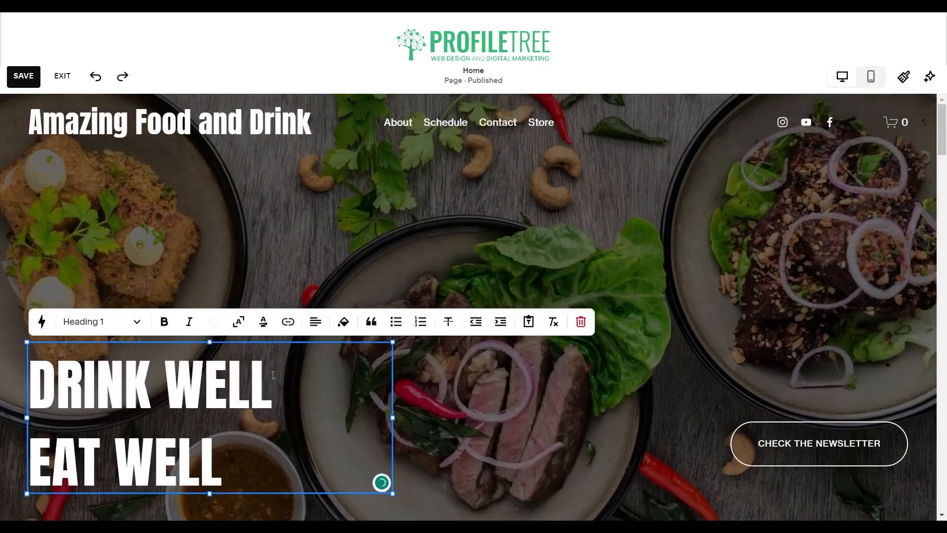
Step: Replace "GYM" with "FOOD SERVICE" in the heading of the section below the hero
scroll(393, 422, "down", 5)
left_click(202, 384)
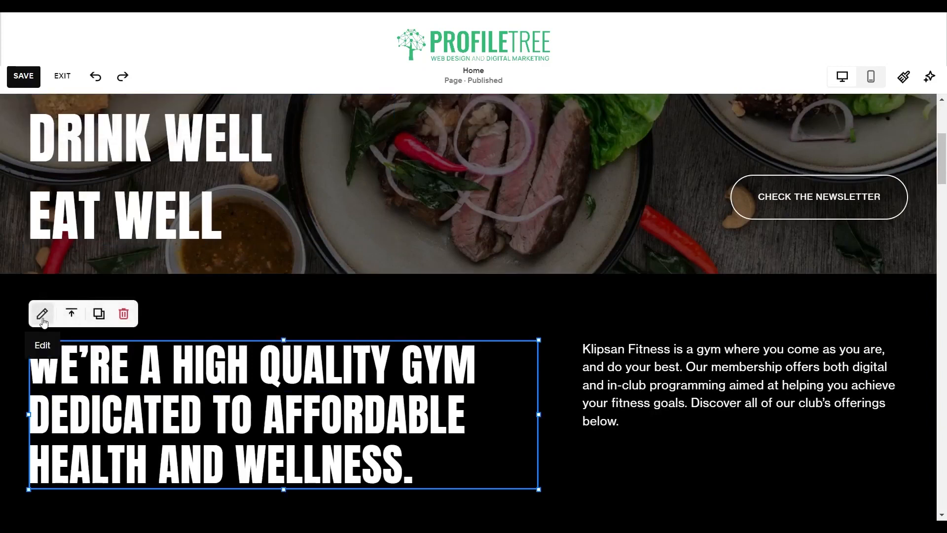
left_click(43, 315)
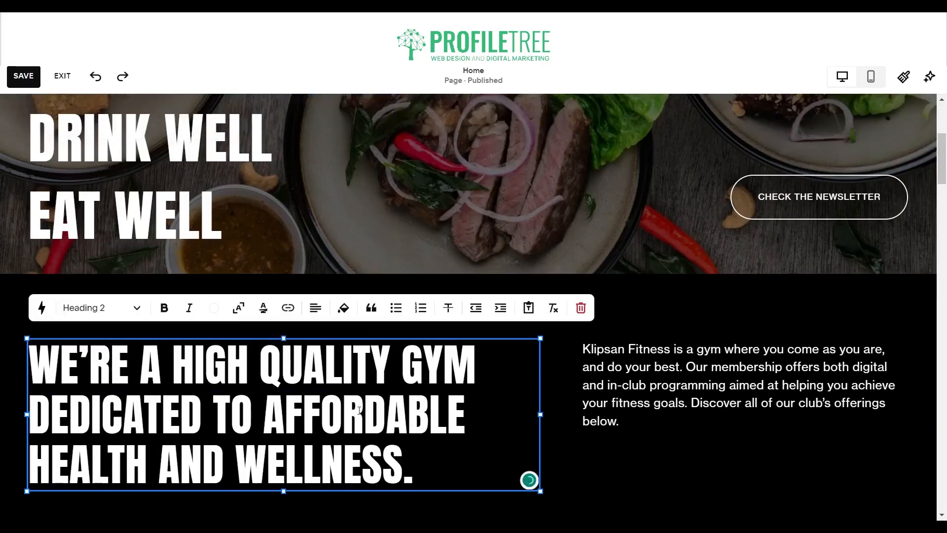
left_click_drag(435, 466, 21, 360)
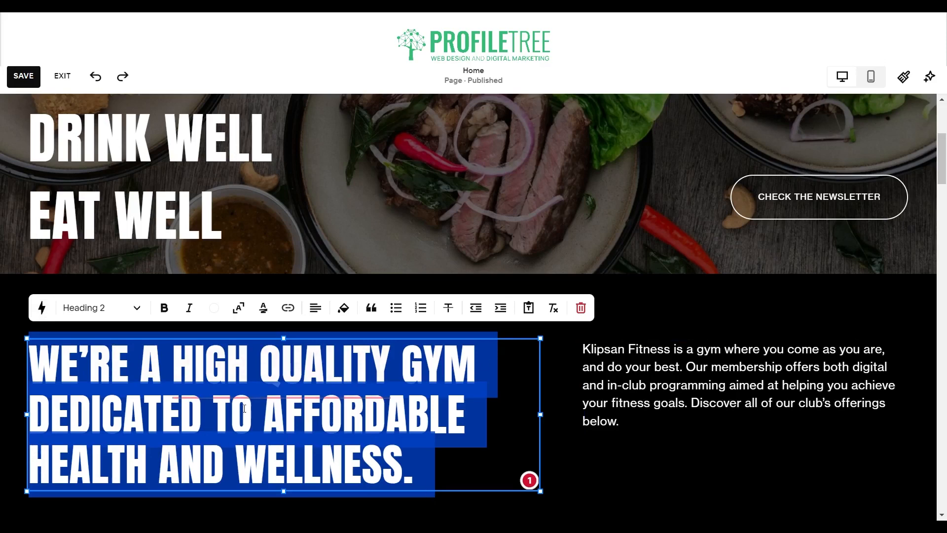
left_click(244, 390)
double_click(438, 371)
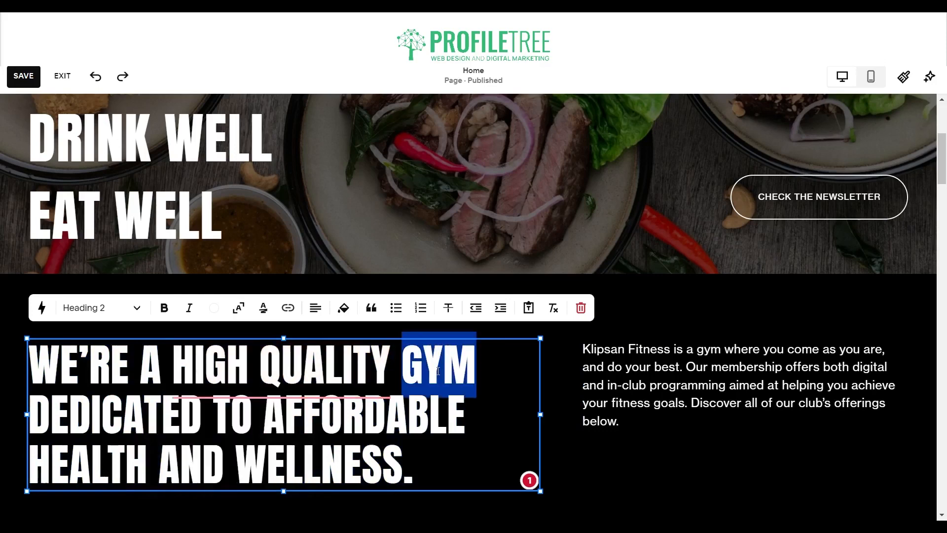
type("Food")
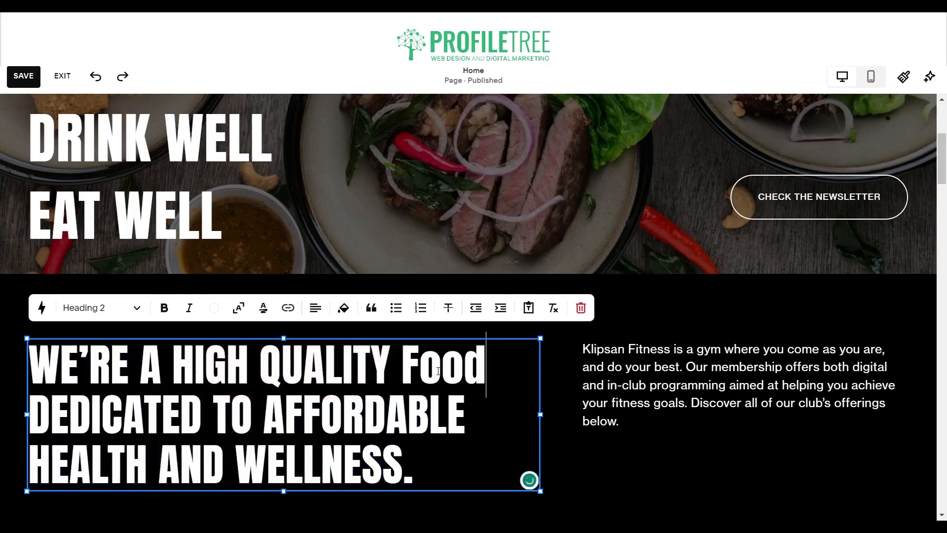
key("BackSpace")
key("BackSpace")
type("d")
key("BackSpace")
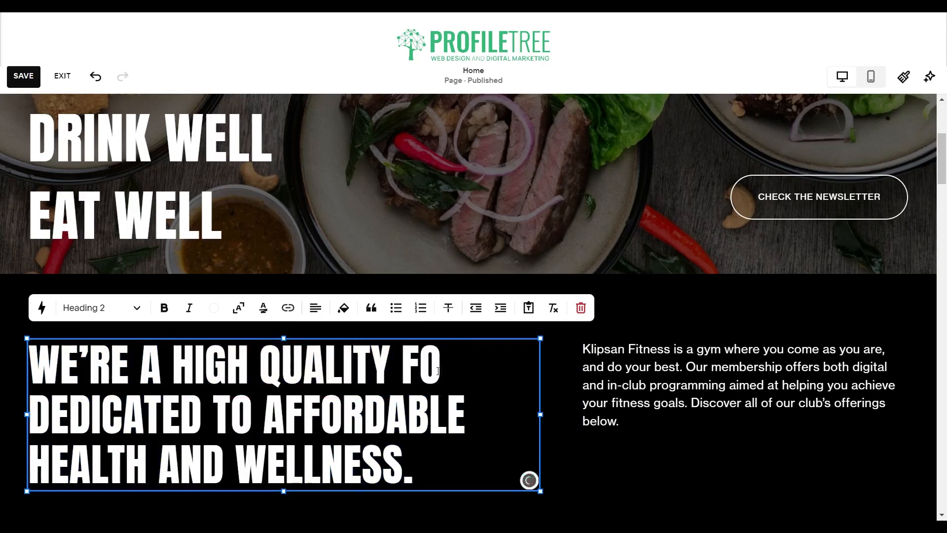
type("od service")
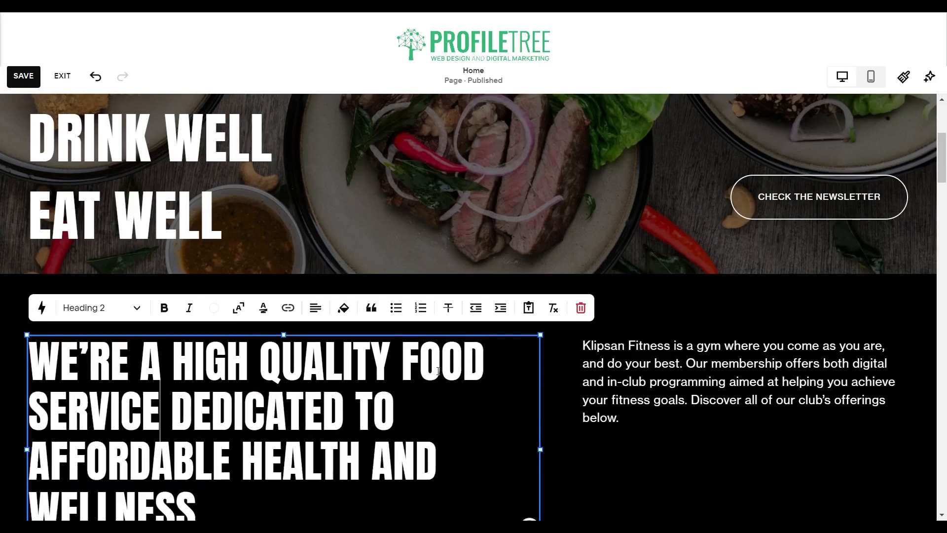
Step: Delete the whole Klipsan Fitness paragraph beside the "WE'RE A HIGH QUALITY FOOD SERVICE" heading, keeping its text block
scroll(358, 400, "down", 3)
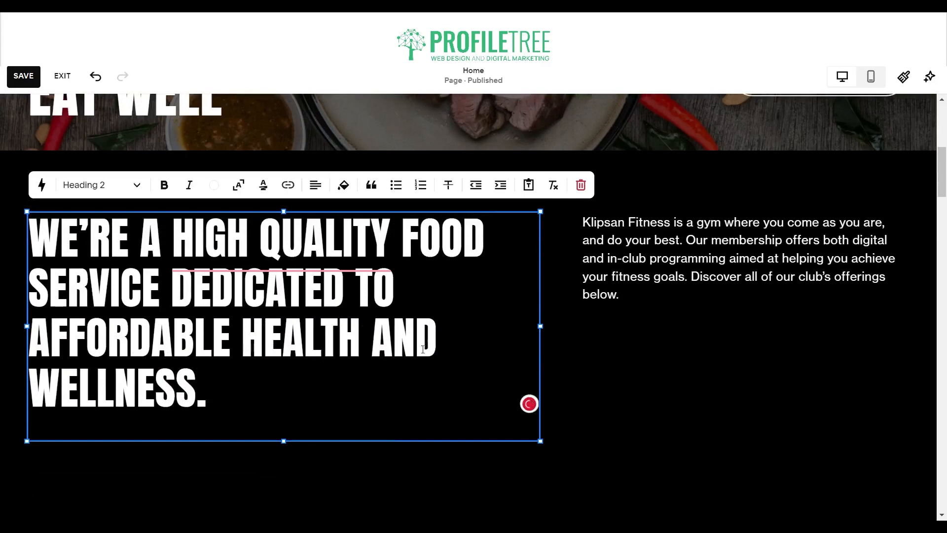
left_click(714, 371)
double_click(638, 241)
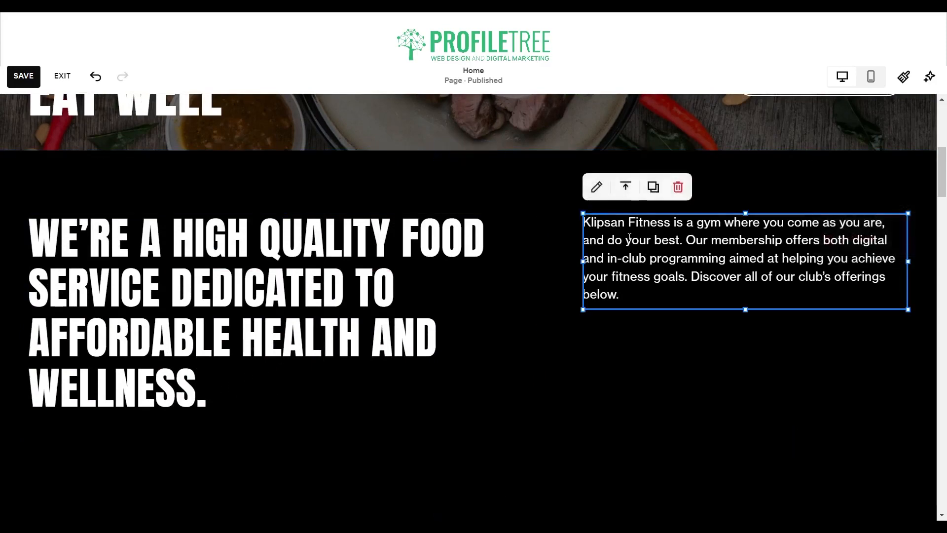
left_click(640, 222)
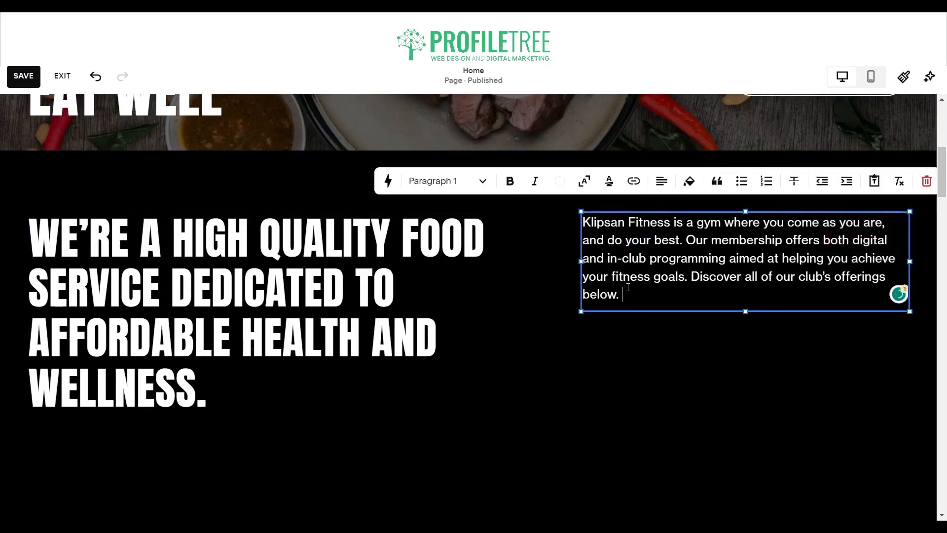
left_click_drag(625, 294, 570, 220)
key("BackSpace")
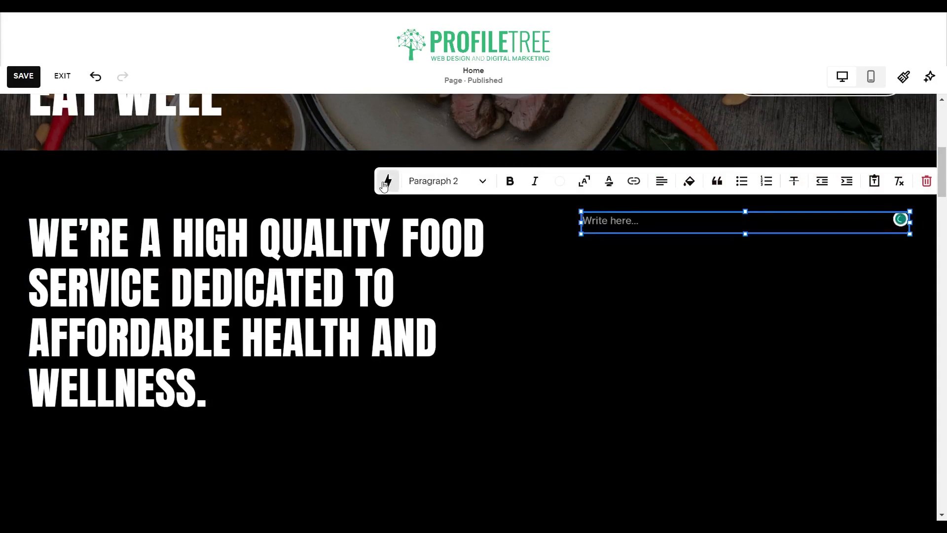
Step: Generate new paragraph text with the AI writer from the prompt "Food and drink - keep it short"
left_click(389, 181)
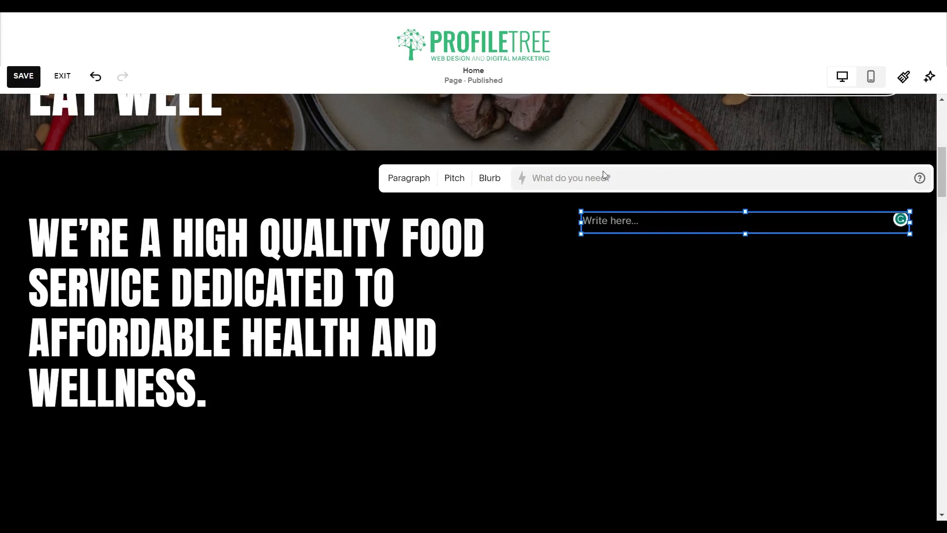
type("Food")
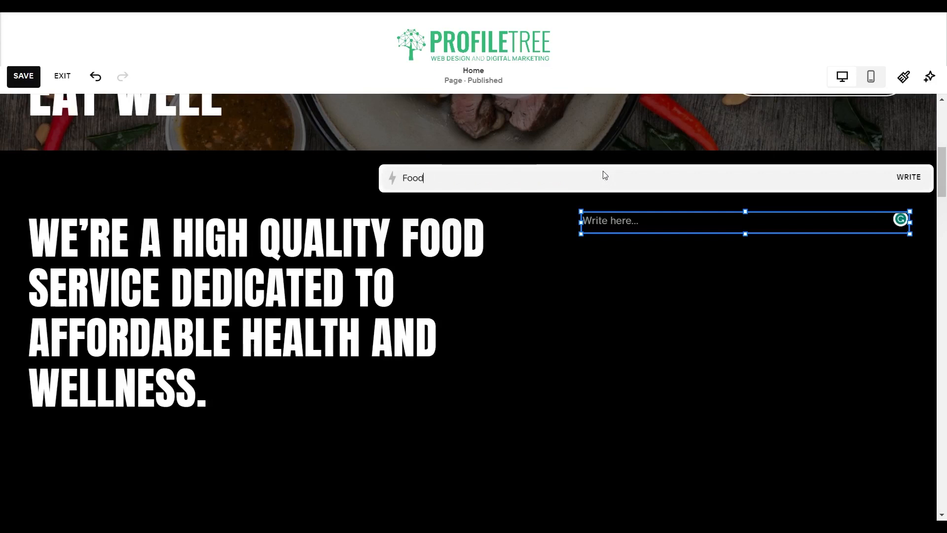
type(" and dd")
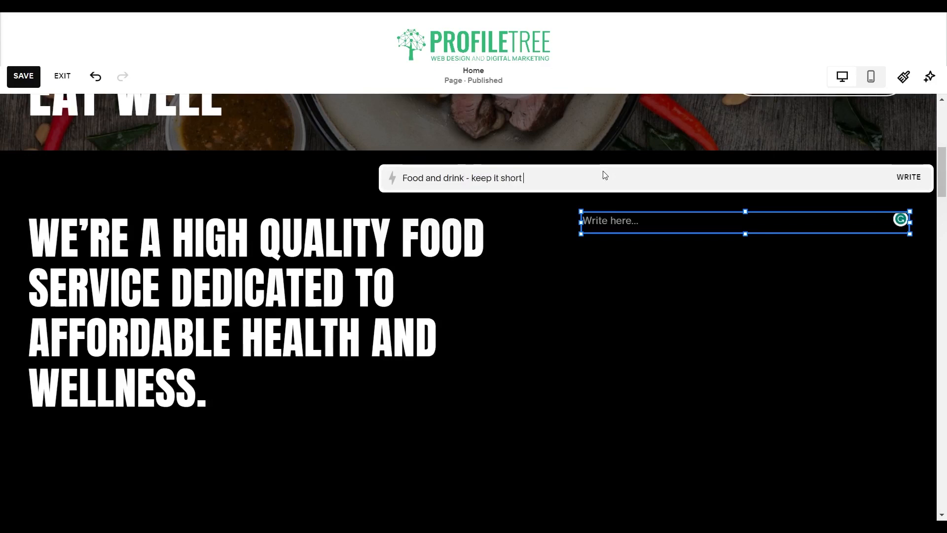
key("Return")
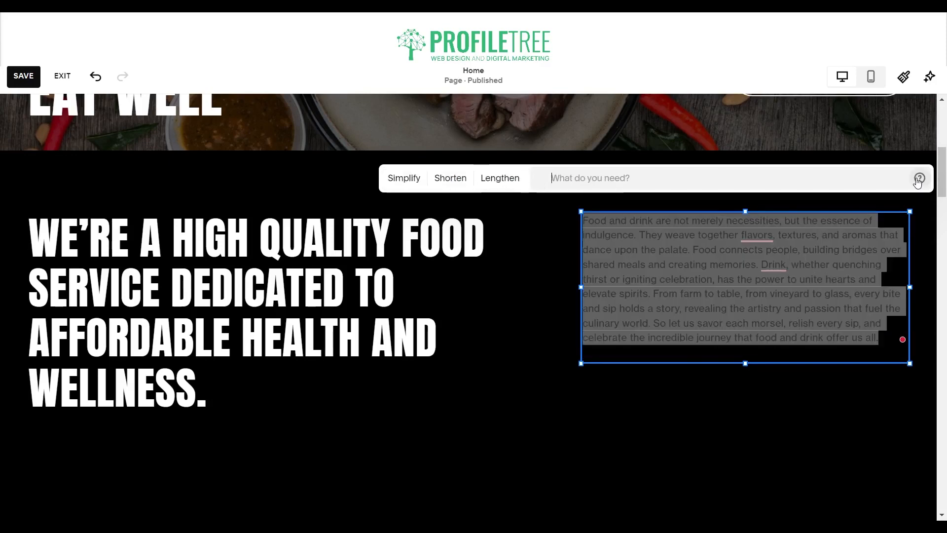
left_click(780, 326)
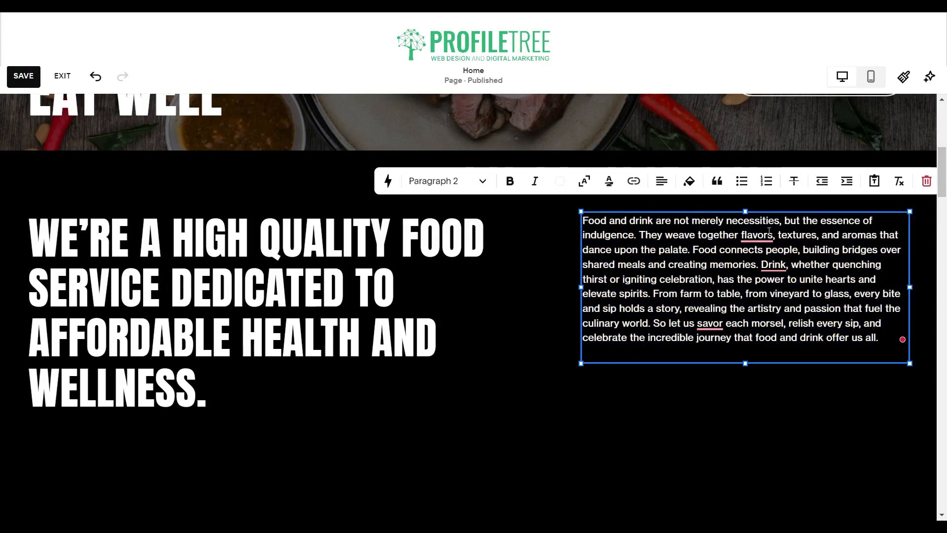
Step: Change the spellings in the generated paragraph to "flavours" and "savour" using the suggested corrections, and finish editing the text
mouse_move(769, 231)
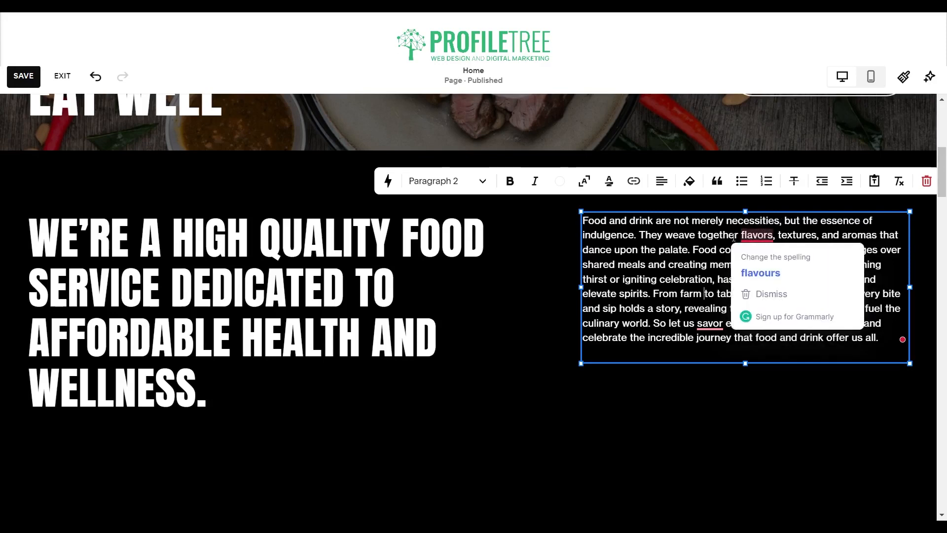
left_click(760, 273)
mouse_move(710, 323)
left_click(710, 362)
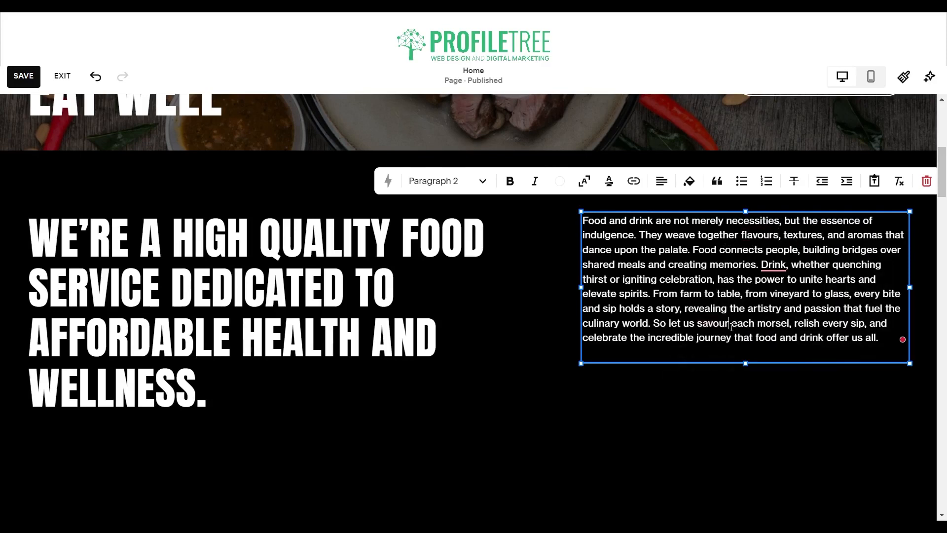
mouse_move(773, 265)
left_click(596, 425)
Step: Add an image block to the food service section, place it below the paragraph and widen it to the paragraph's width
scroll(563, 360, "down", 3)
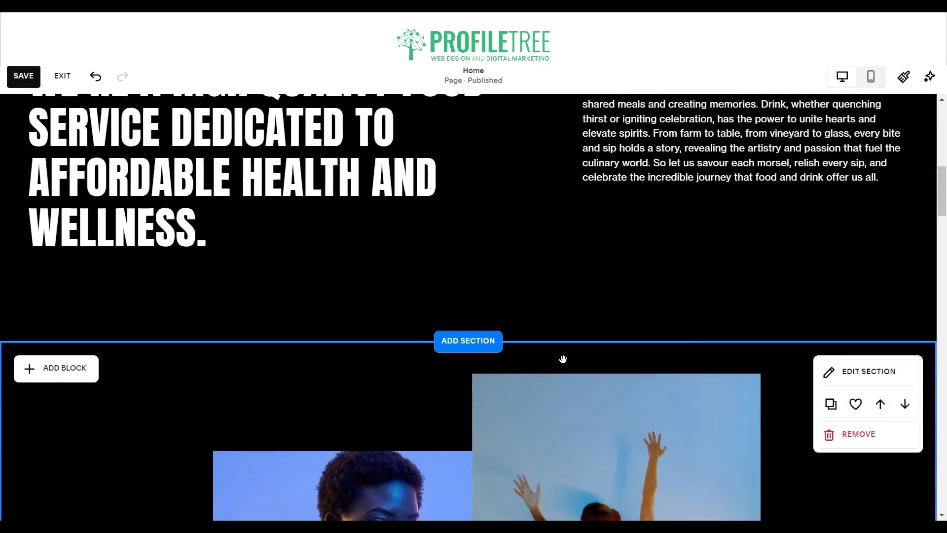
scroll(634, 268, "up", 5)
scroll(561, 261, "down", 5)
scroll(623, 281, "up", 3)
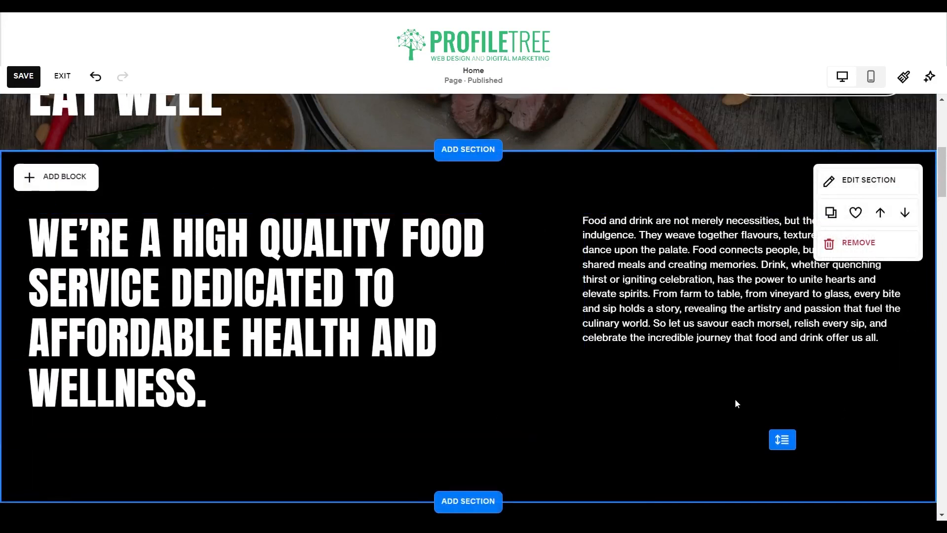
left_click(69, 178)
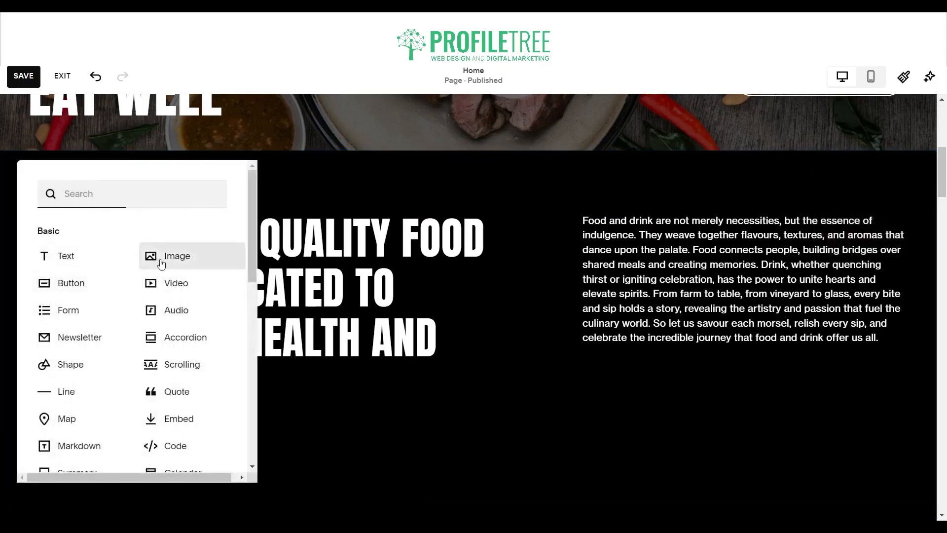
left_click(163, 256)
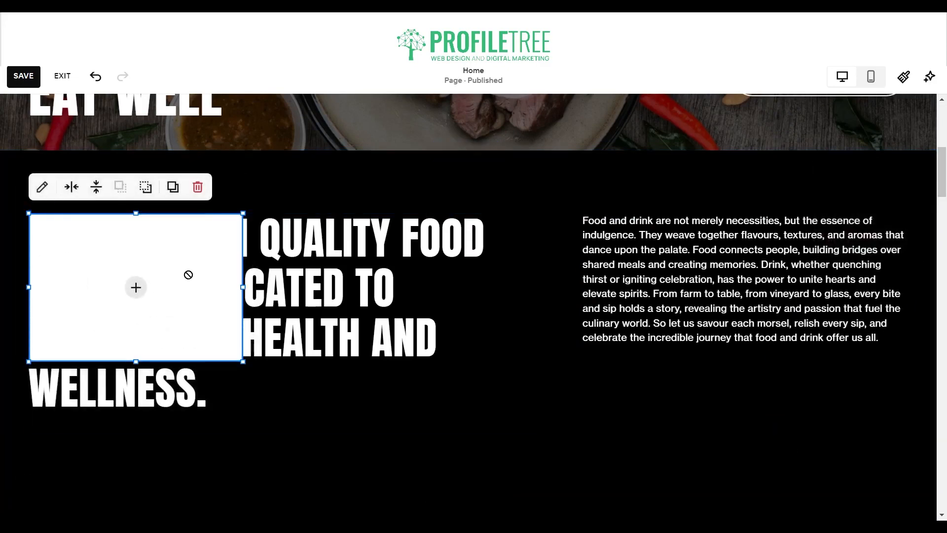
left_click_drag(188, 275, 656, 397)
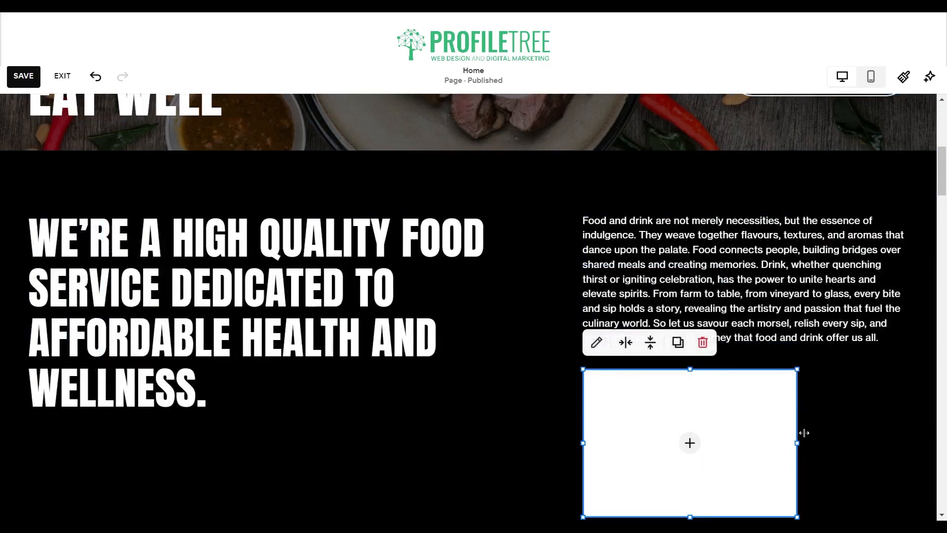
left_click_drag(800, 444, 901, 434)
Step: Reduce the height of the empty image block to about half and shorten the section to remove spare space below it
scroll(684, 377, "down", 3)
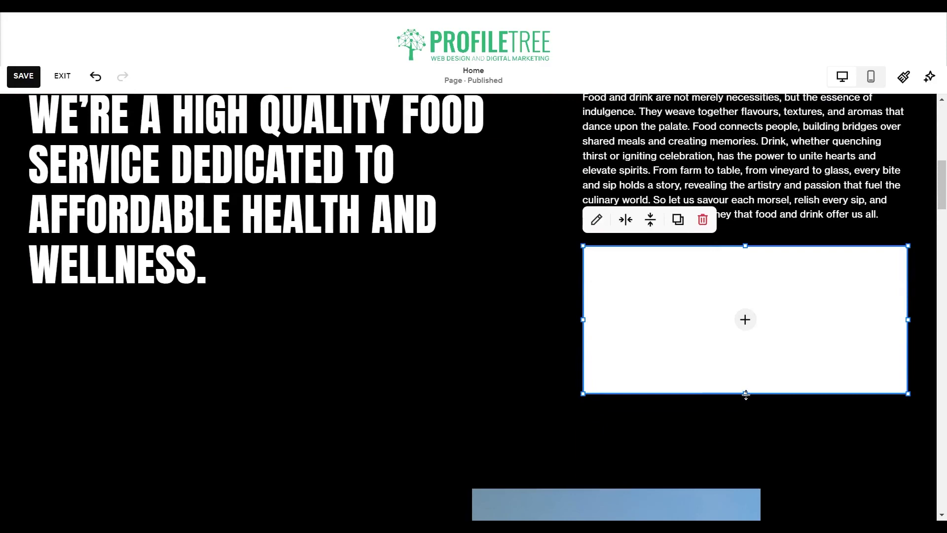
left_click_drag(746, 395, 726, 327)
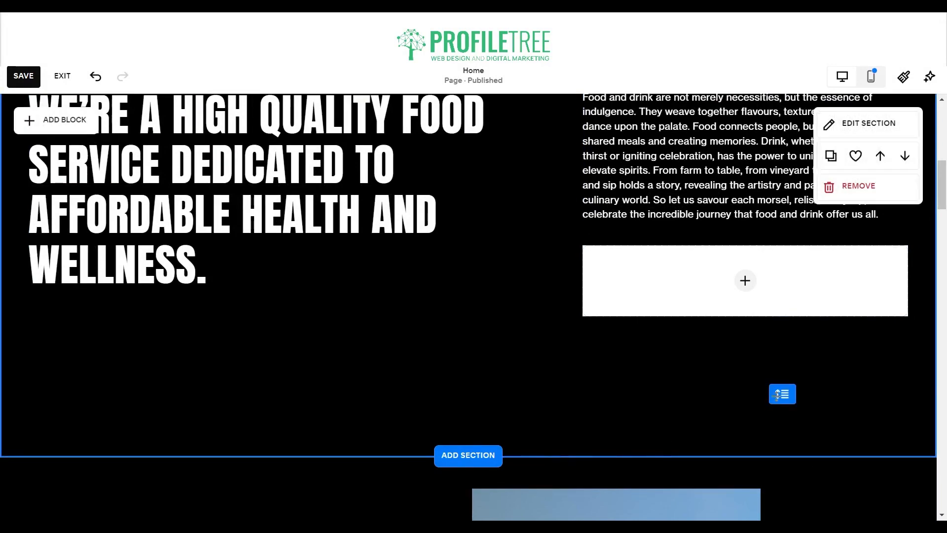
left_click_drag(777, 395, 767, 318)
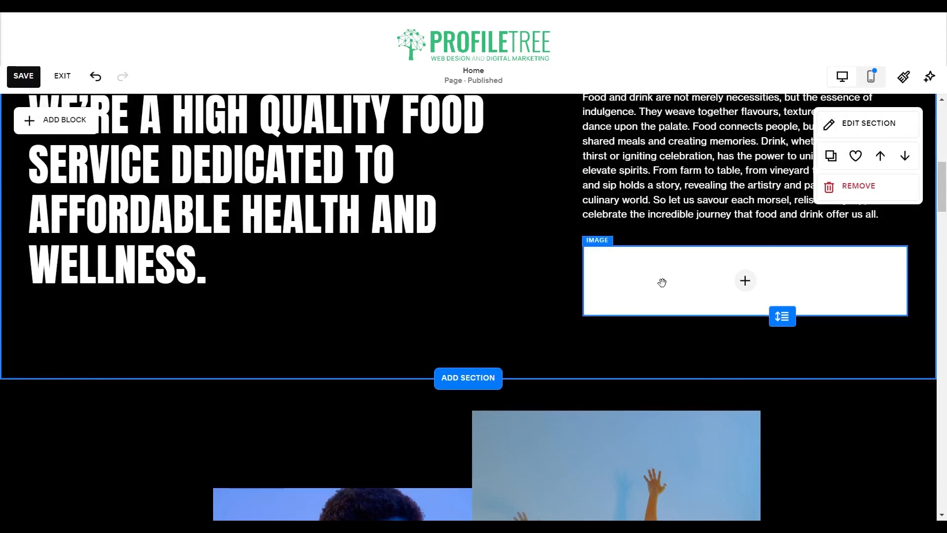
Step: Open the stock image picker for the empty image block and search the free images for "Food"
scroll(661, 283, "up", 3)
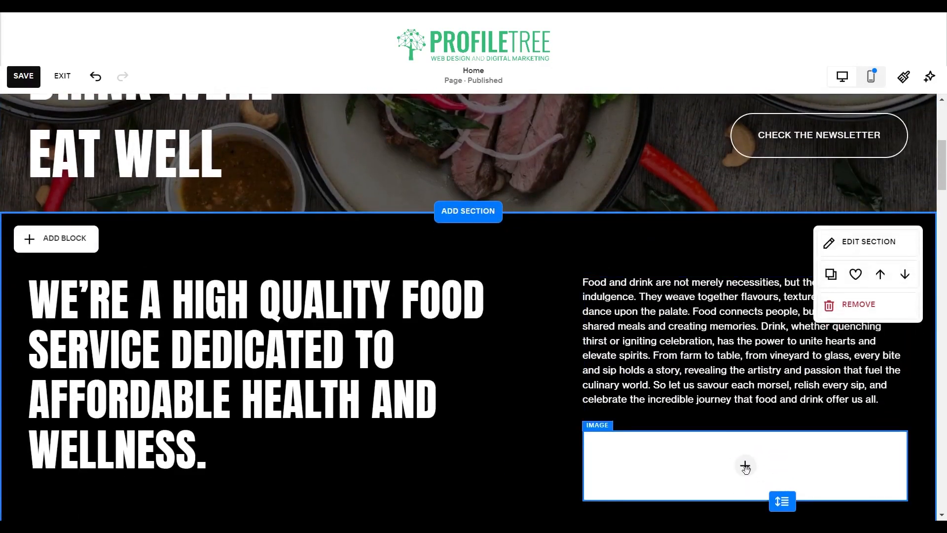
left_click(745, 468)
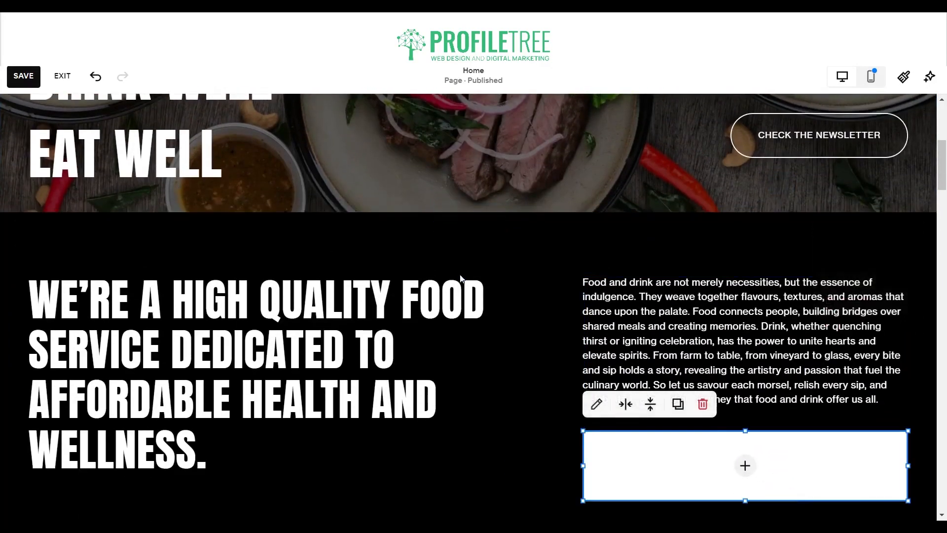
left_click(598, 405)
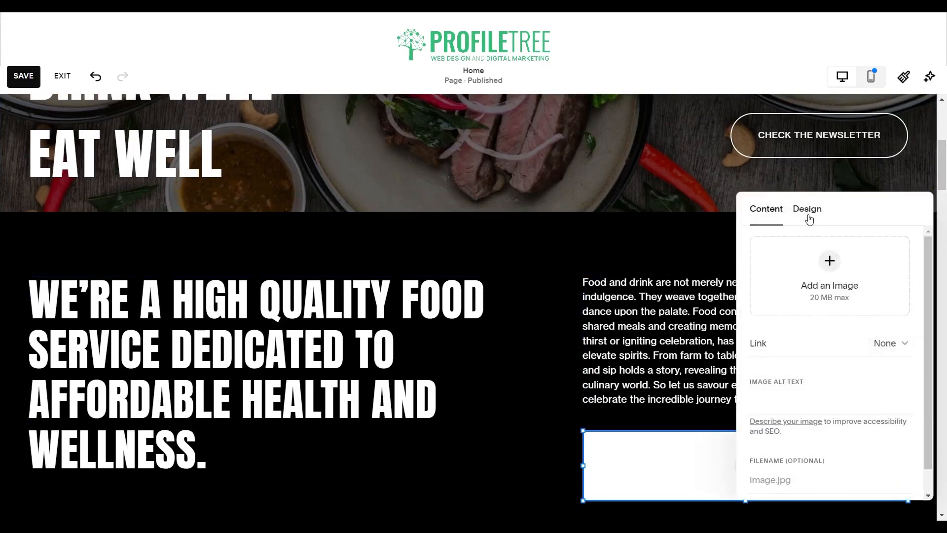
left_click(804, 209)
left_click(767, 211)
left_click(831, 264)
left_click(790, 346)
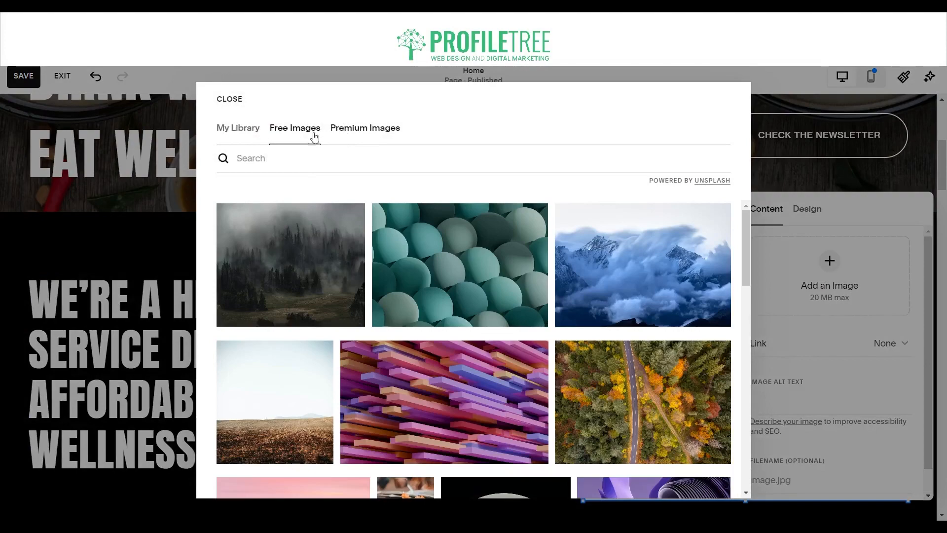
left_click(307, 158)
type("Food")
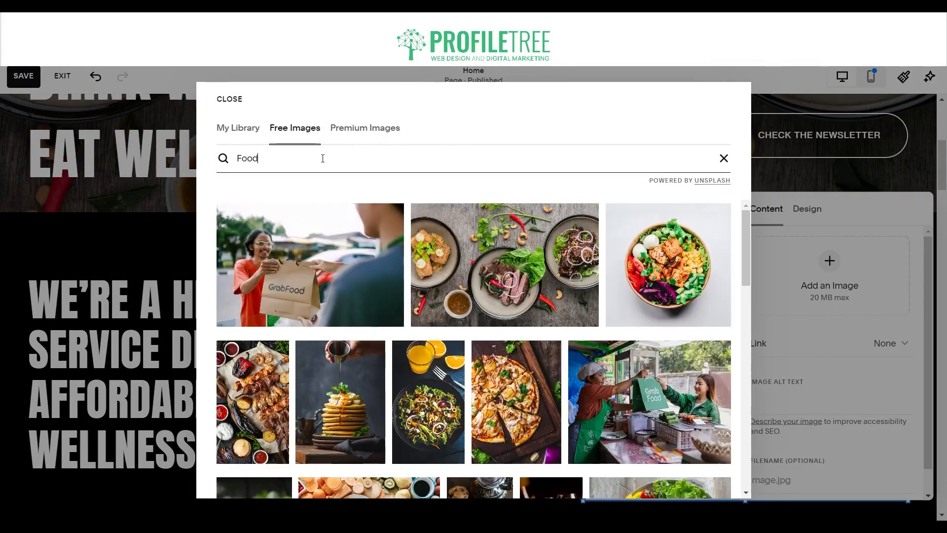
Step: Search the premium images for "Food", check the licensing details of the canned vegetables image, and clear the search
left_click(347, 130)
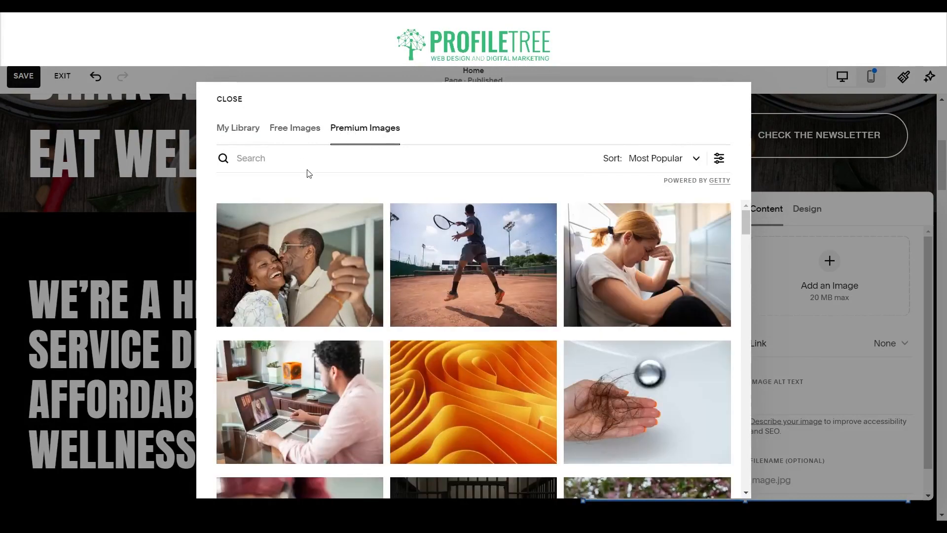
left_click(301, 156)
type("Foof")
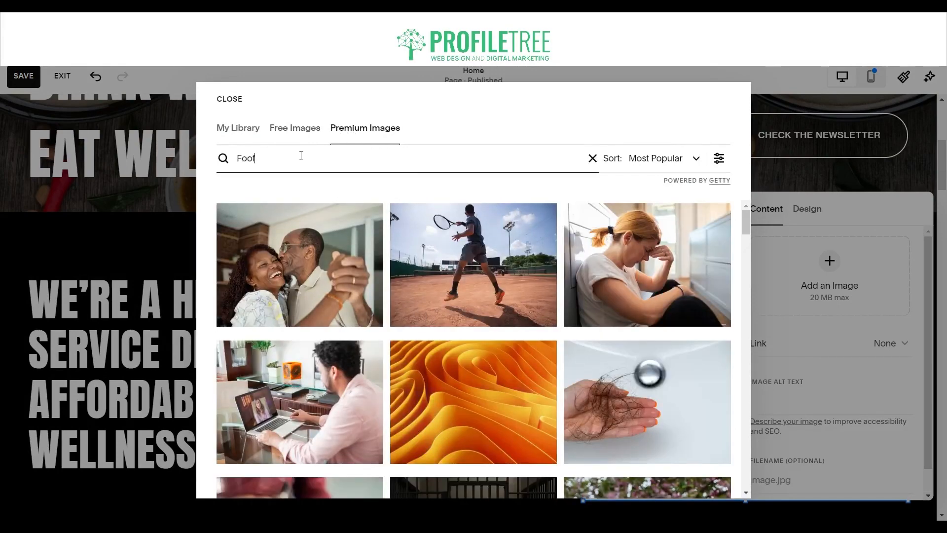
key("Return")
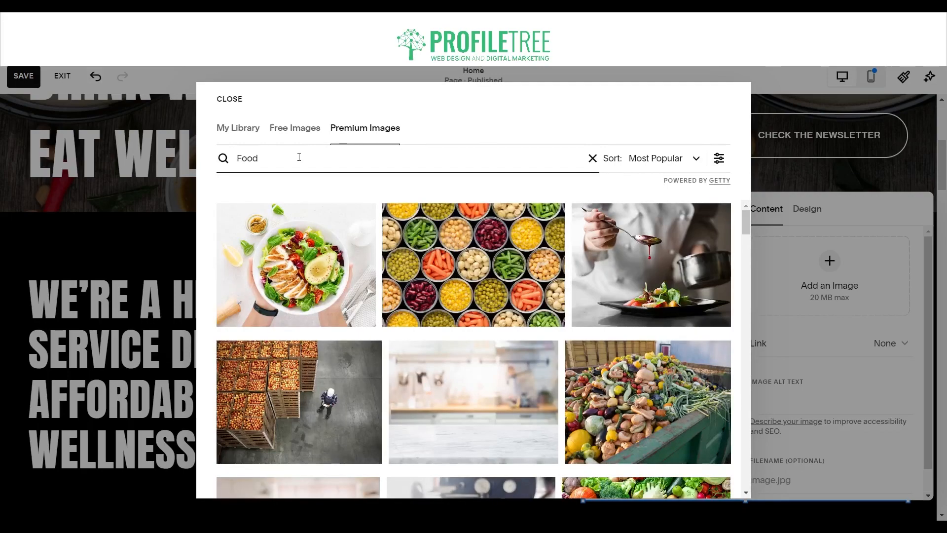
left_click(517, 279)
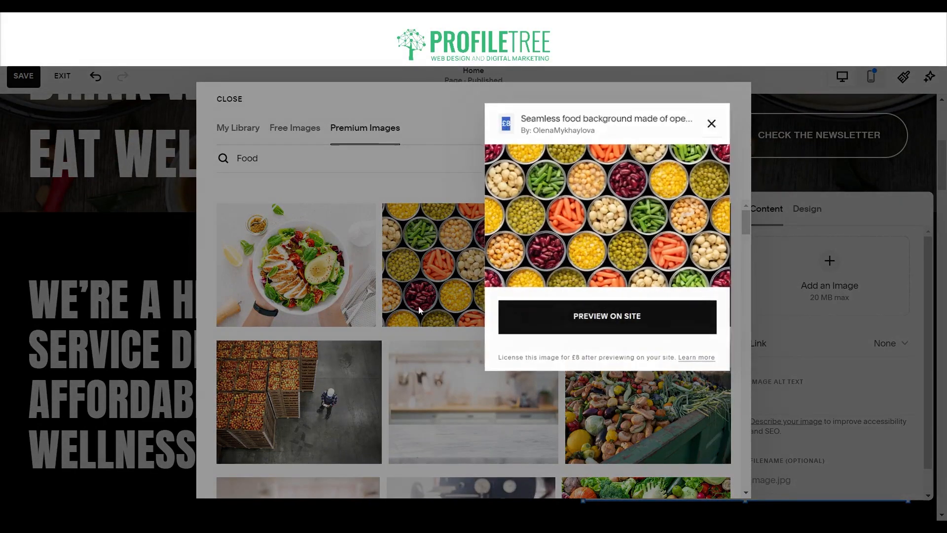
left_click(712, 122)
scroll(301, 326, "down", 5)
scroll(301, 242, "up", 5)
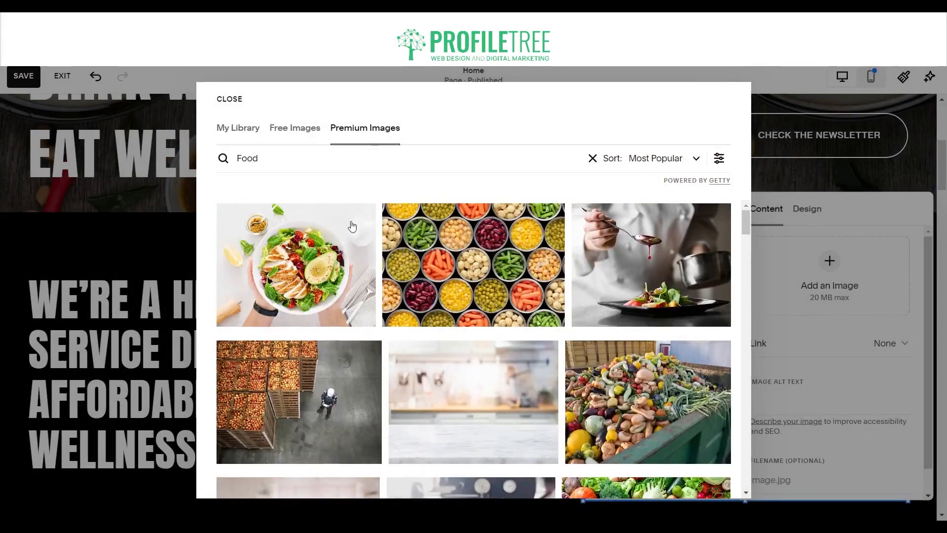
left_click(587, 163)
Step: Browse the free stock images and insert the photo of the cheese, cracker and strawberry platter on a dark blue table
left_click(291, 128)
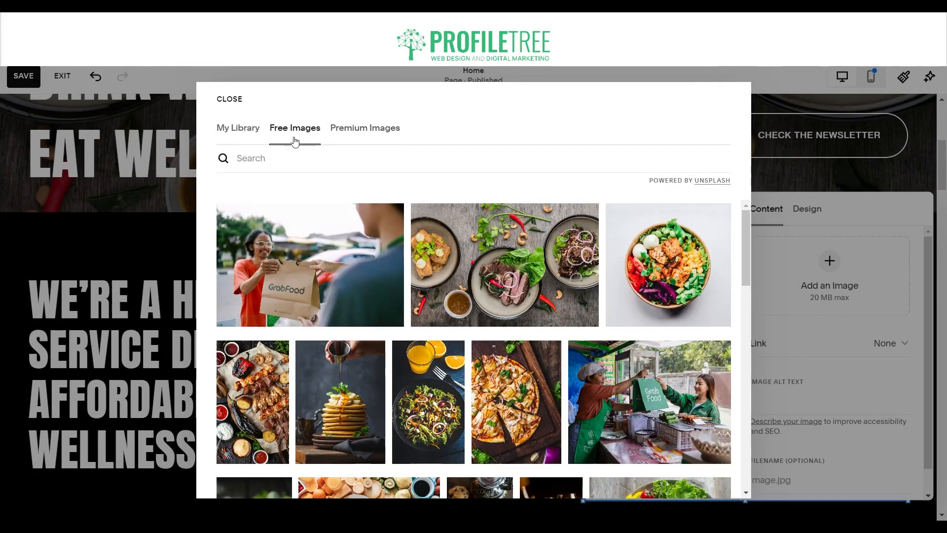
left_click(297, 158)
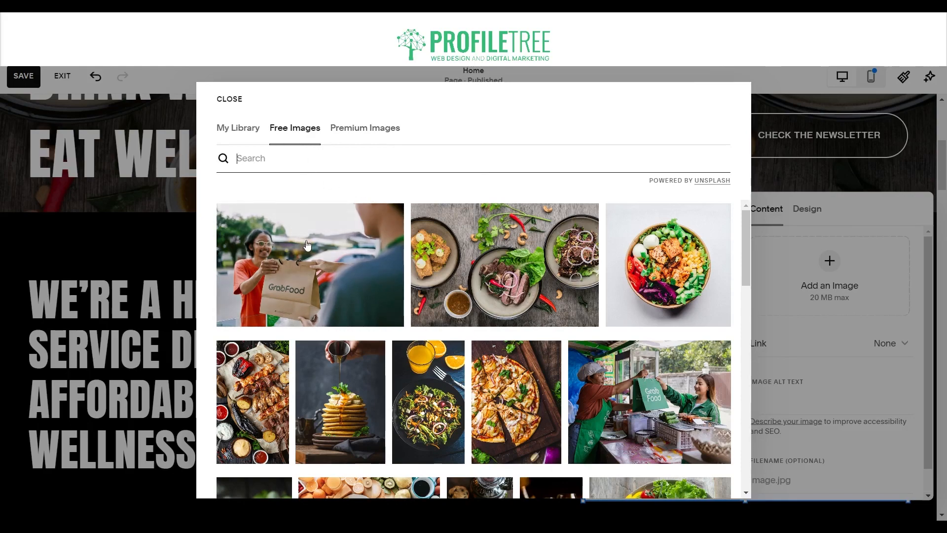
scroll(427, 321, "down", 10)
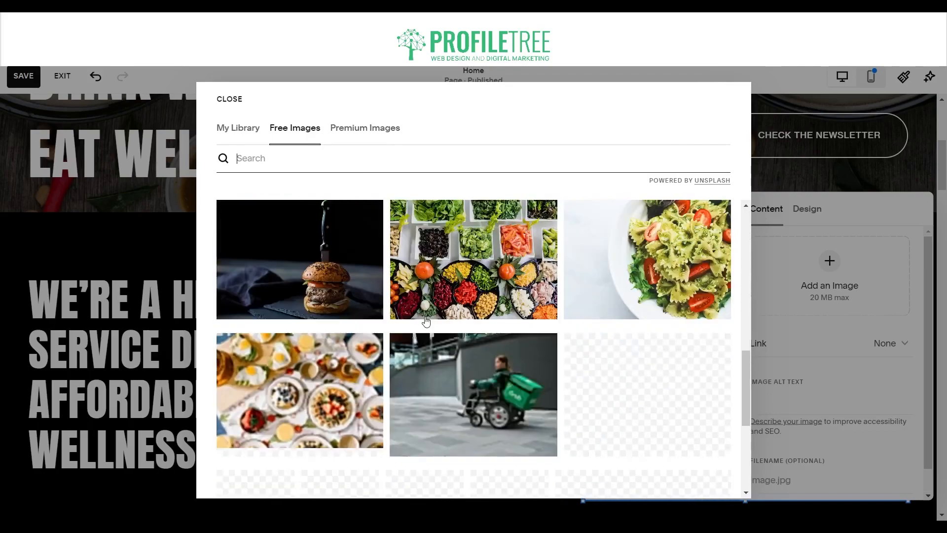
scroll(426, 321, "up", 5)
scroll(468, 291, "down", 5)
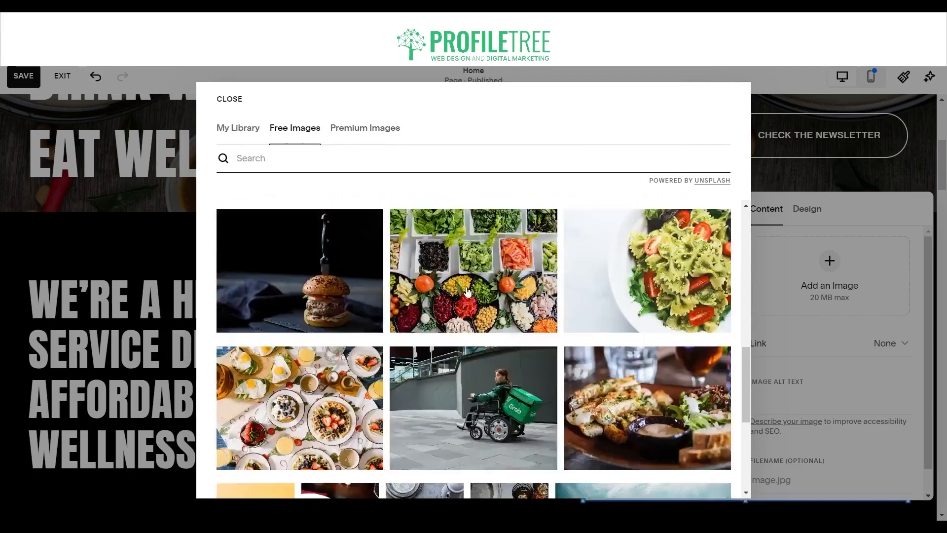
scroll(467, 291, "down", 5)
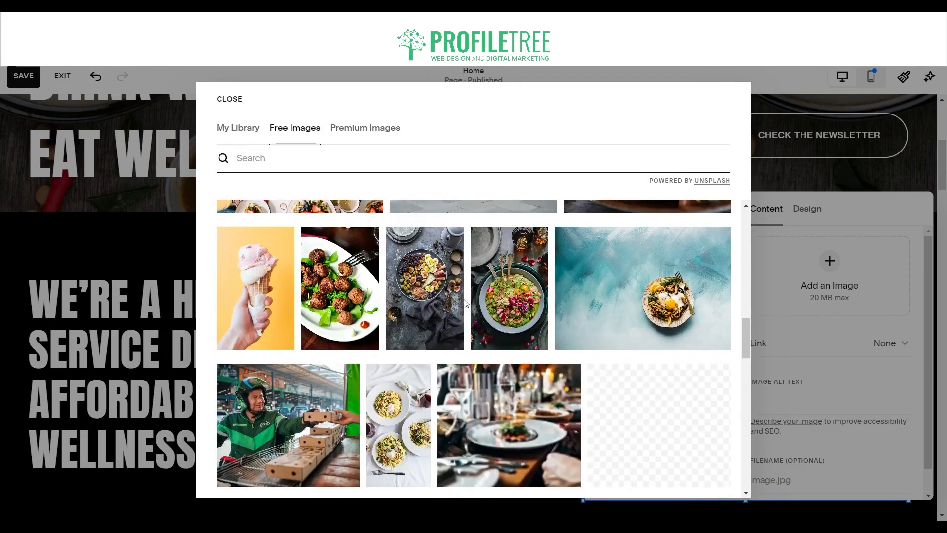
scroll(466, 303, "down", 4)
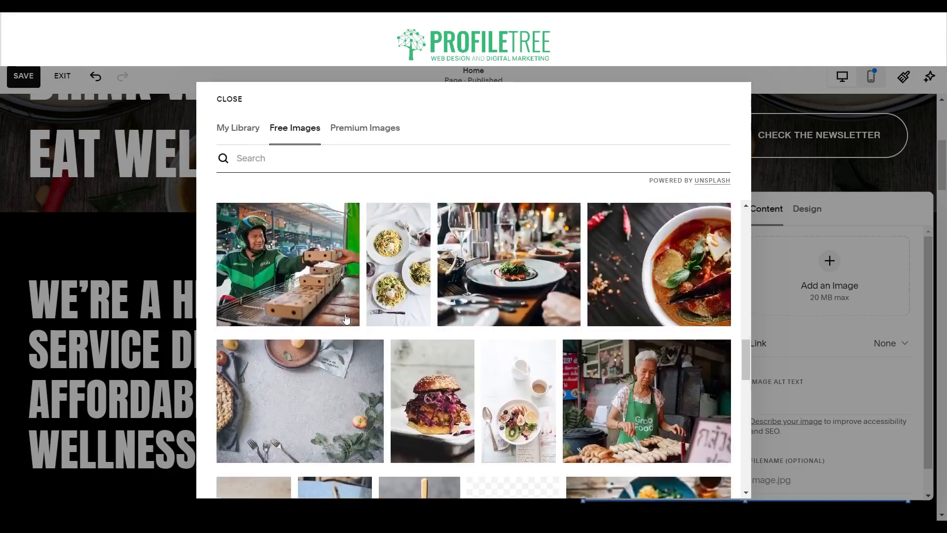
scroll(347, 320, "up", 1)
scroll(346, 326, "down", 10)
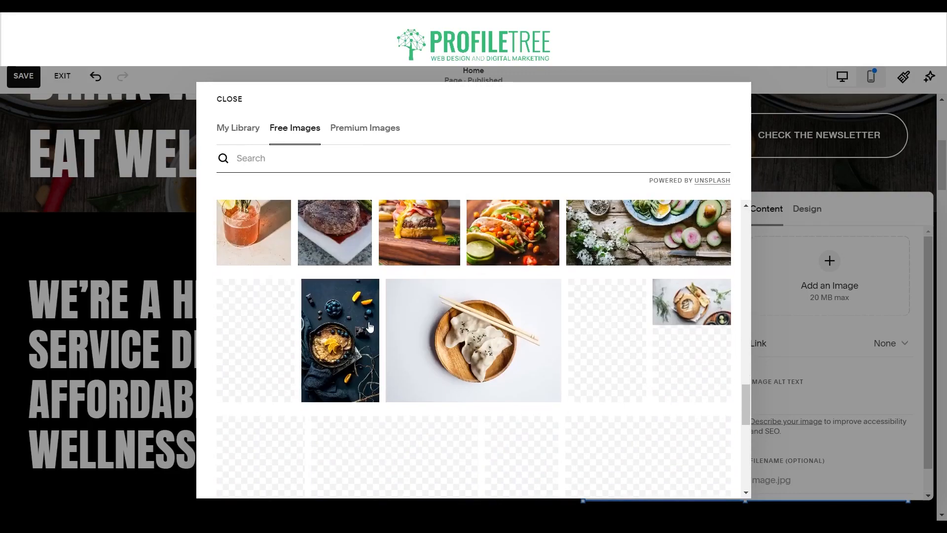
scroll(385, 325, "down", 3)
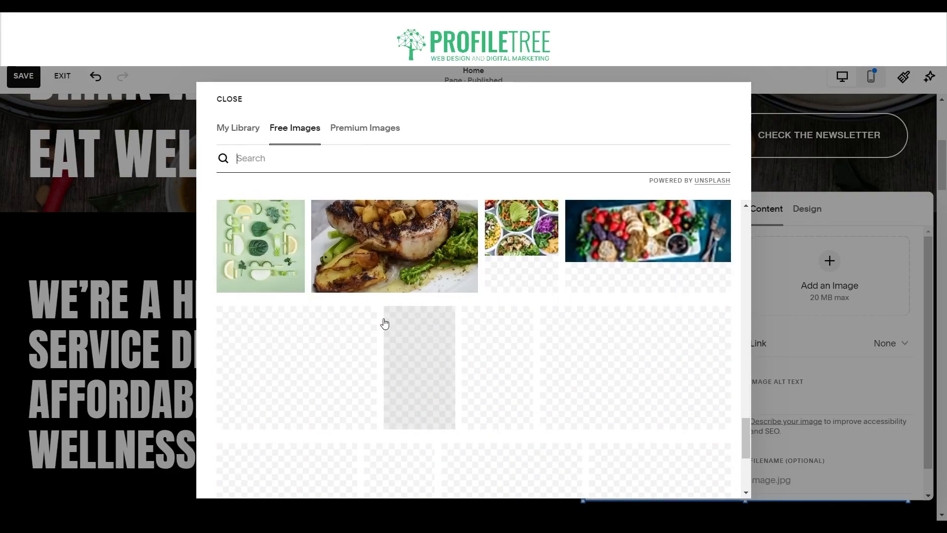
scroll(385, 324, "up", 2)
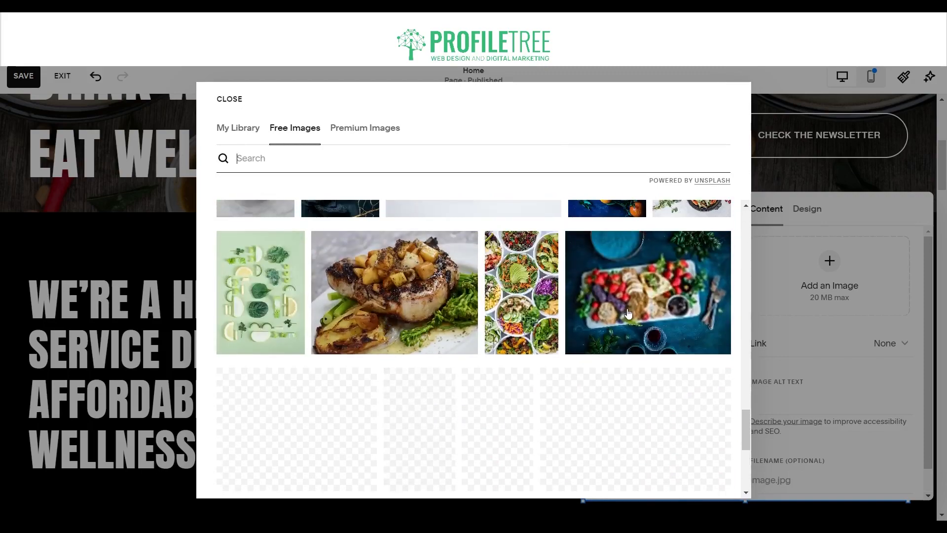
scroll(612, 312, "up", 6)
scroll(444, 317, "up", 3)
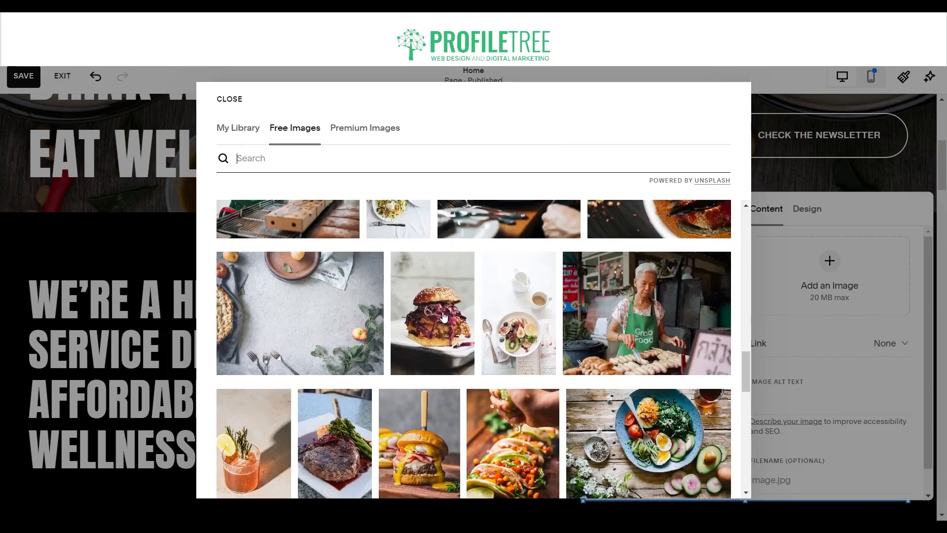
scroll(550, 321, "down", 5)
scroll(552, 323, "down", 3)
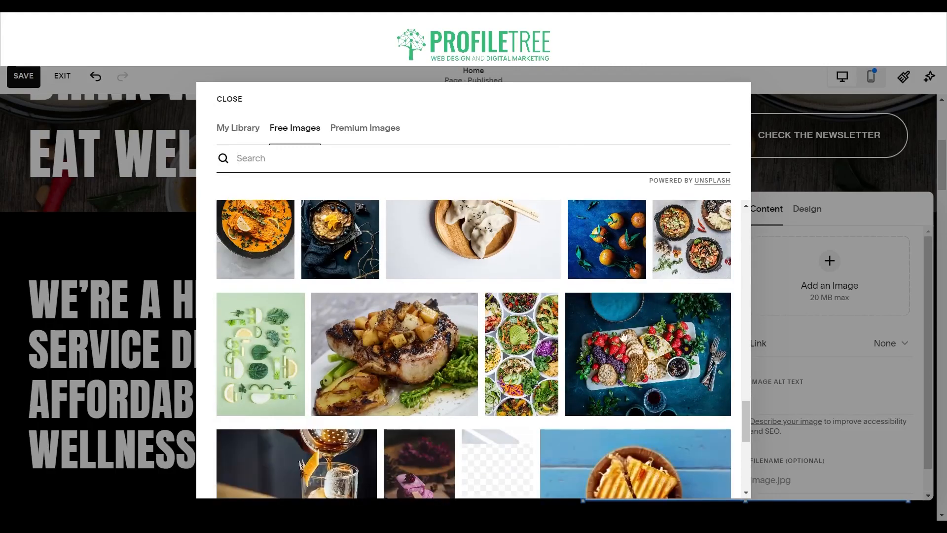
left_click(626, 341)
left_click(628, 341)
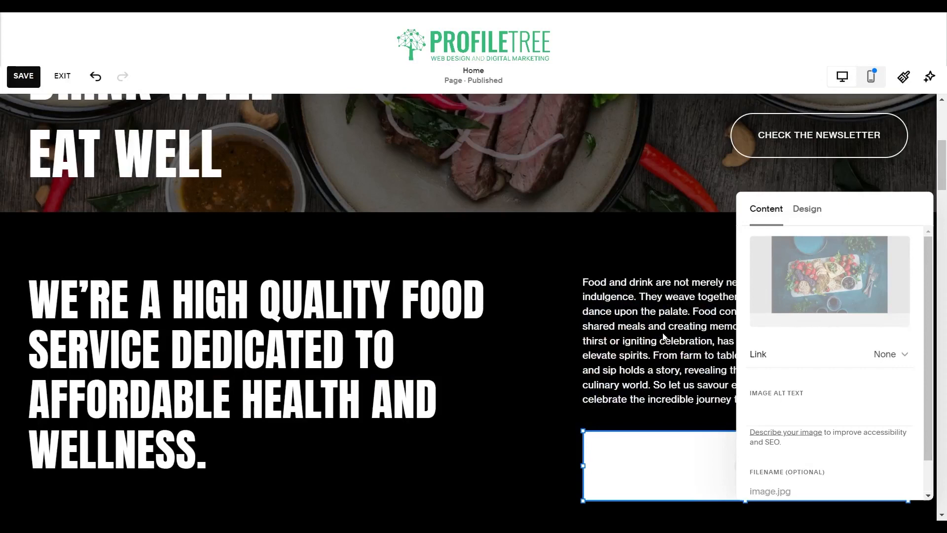
Step: Crop the platter photo at its upper and lower edges to a wide strip centred on the food and save it permanently
scroll(796, 358, "down", 1)
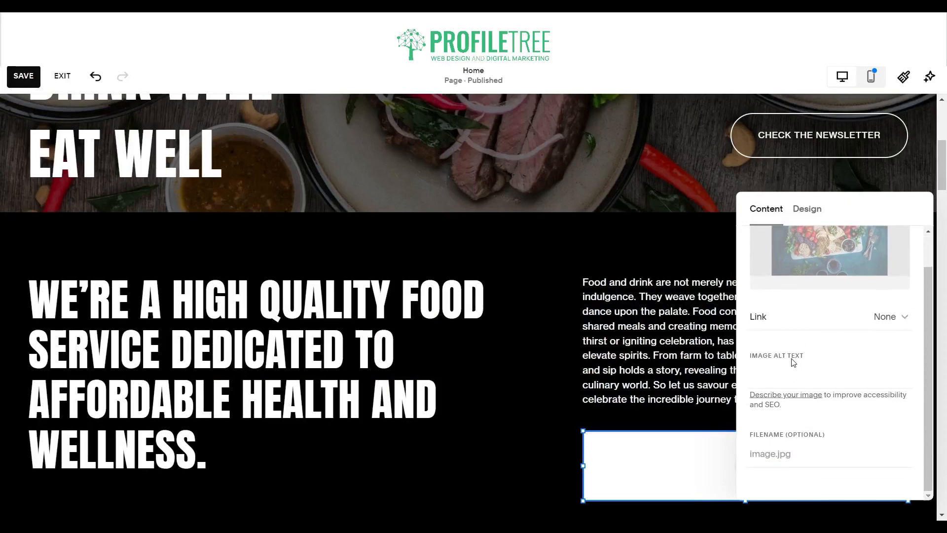
scroll(773, 364, "up", 2)
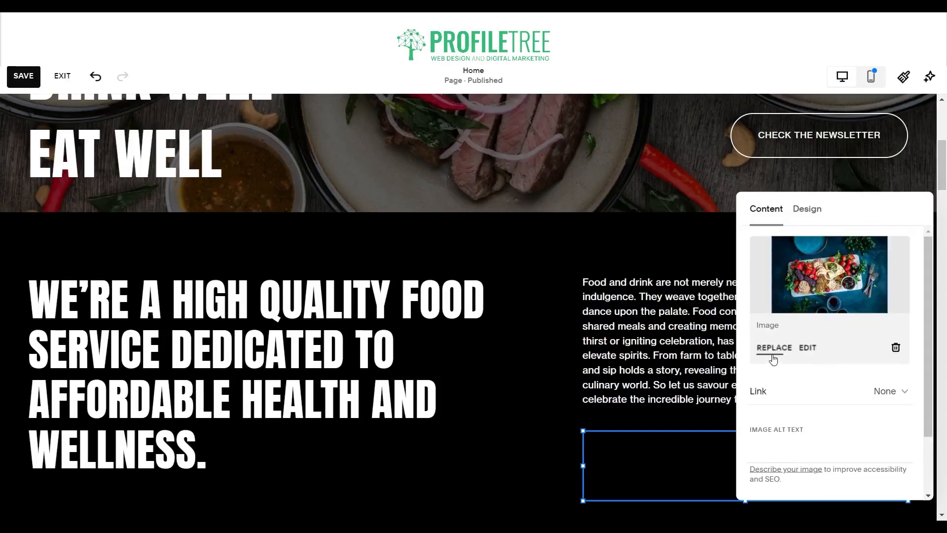
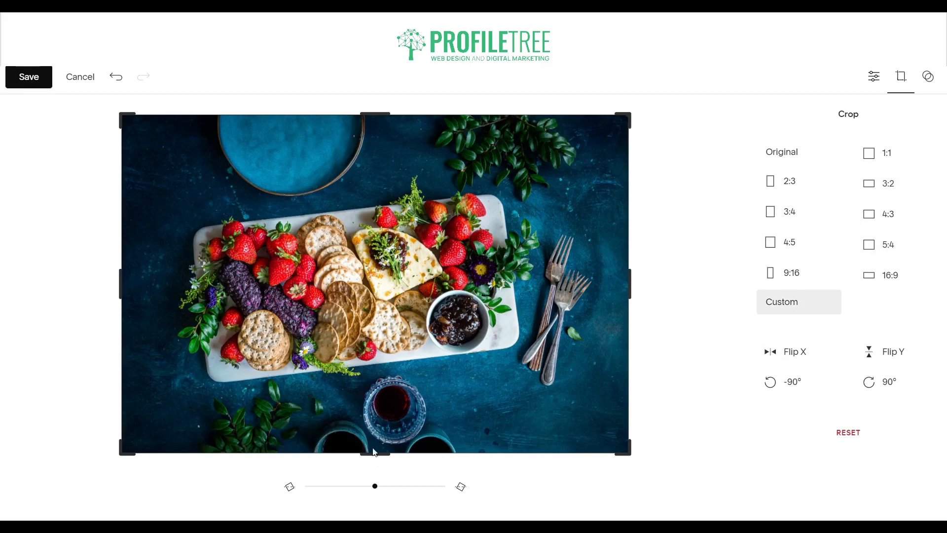
left_click_drag(374, 450, 373, 343)
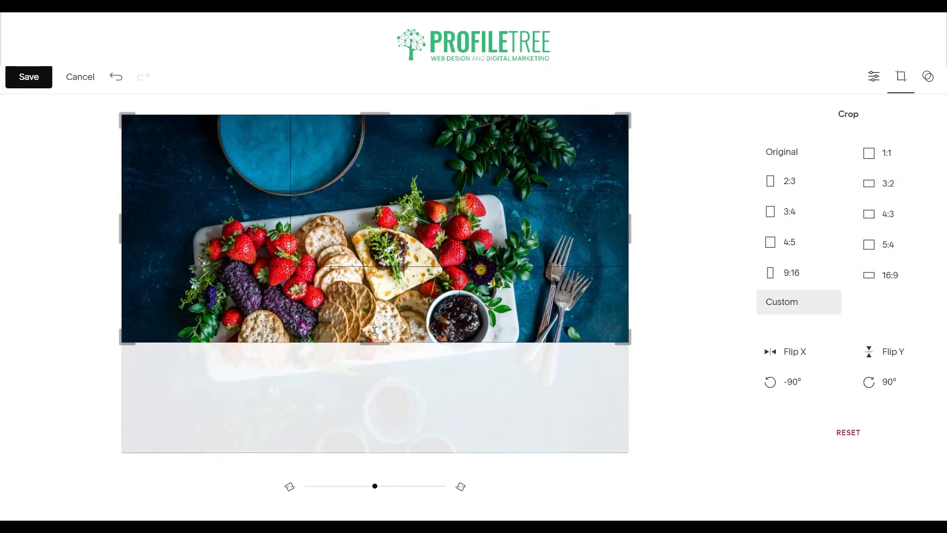
left_click_drag(376, 115, 375, 211)
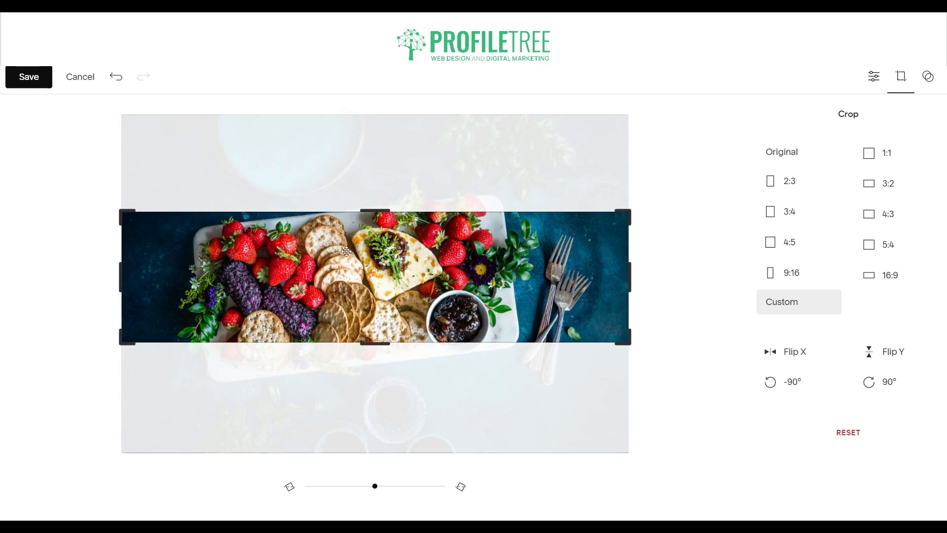
left_click_drag(347, 271, 347, 281)
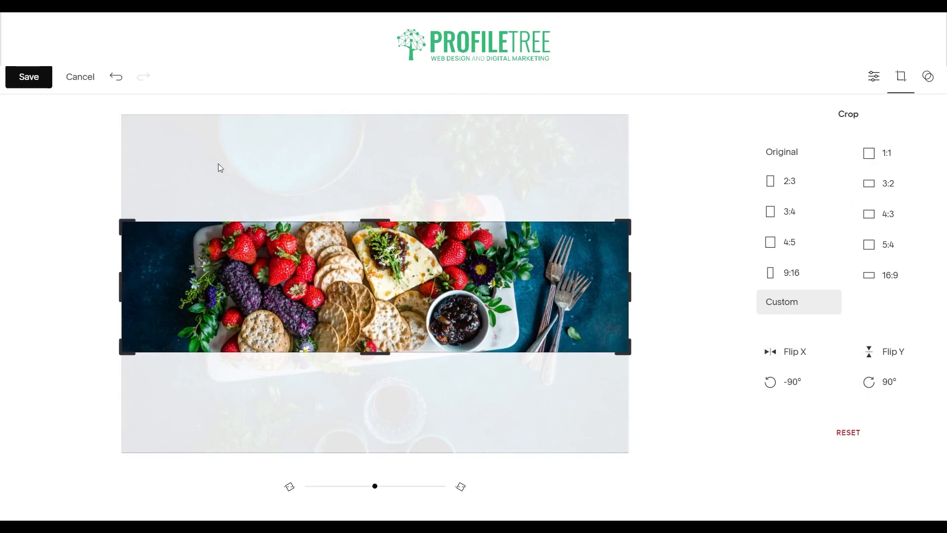
left_click(28, 77)
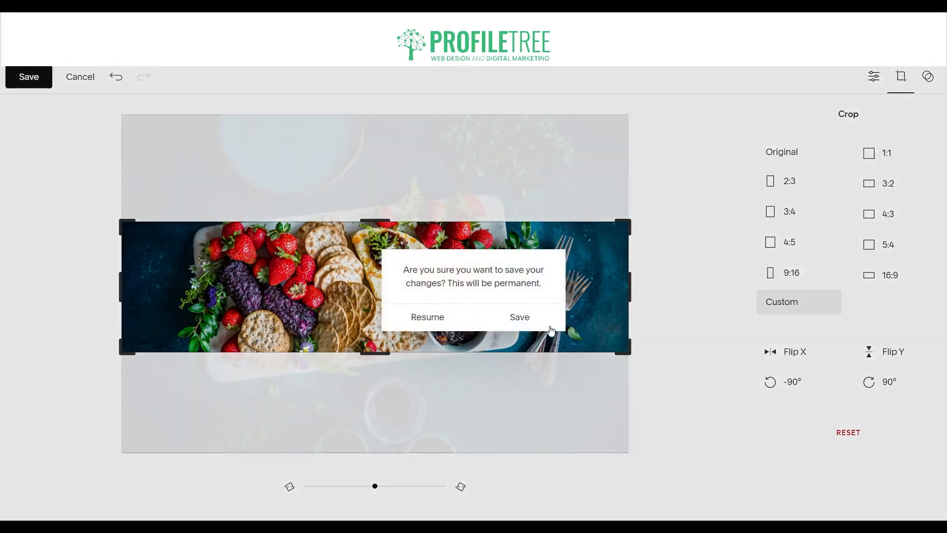
left_click(538, 322)
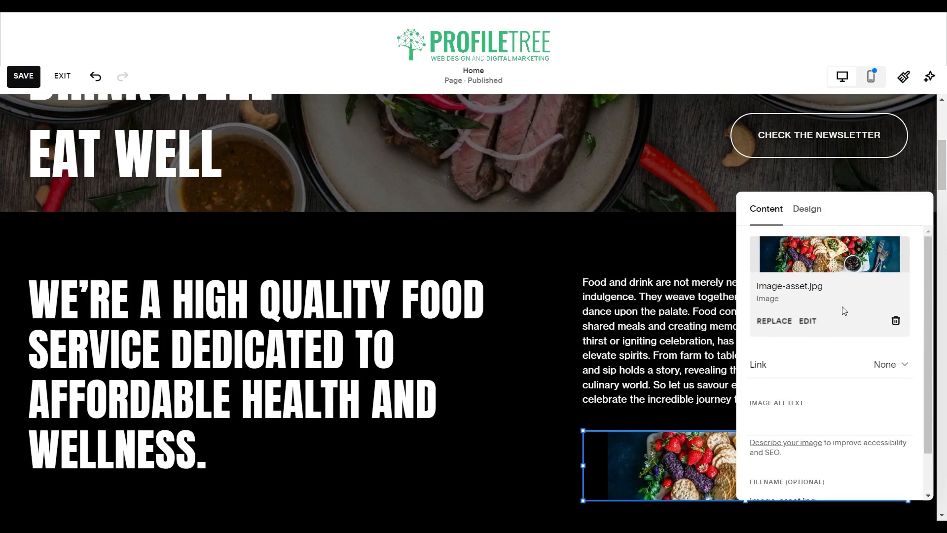
left_click(586, 363)
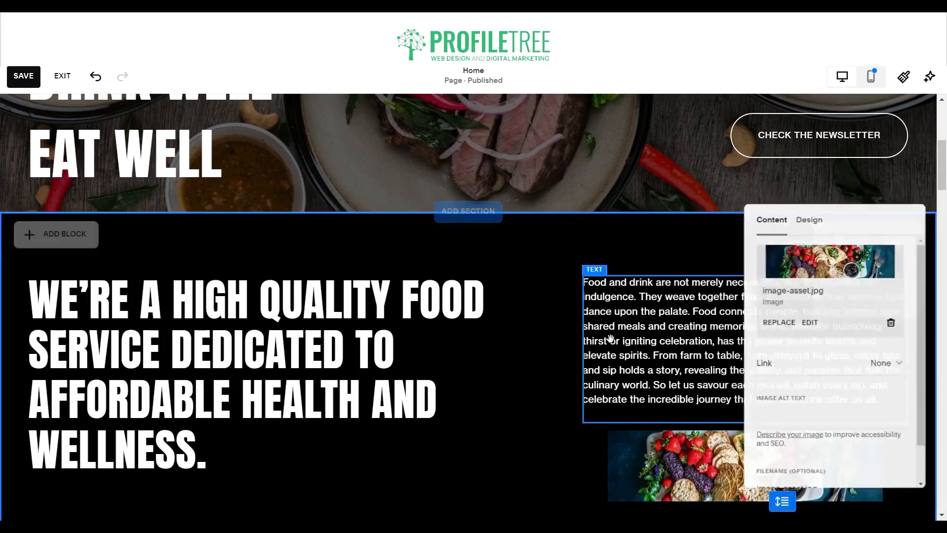
Step: Try to make the image block taller and shorten the paragraph text block above it
scroll(750, 410, "down", 1)
left_click(747, 404)
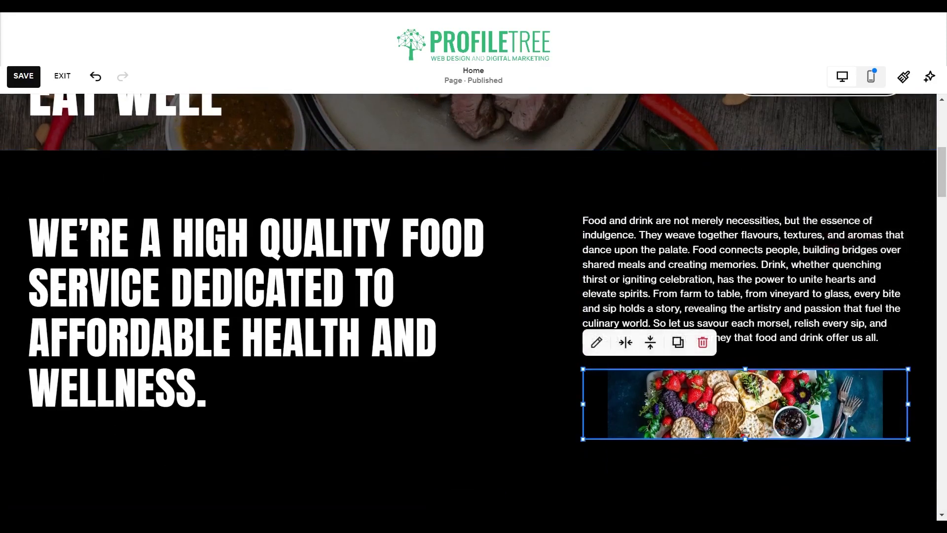
left_click_drag(745, 441, 741, 451)
left_click_drag(746, 368, 743, 359)
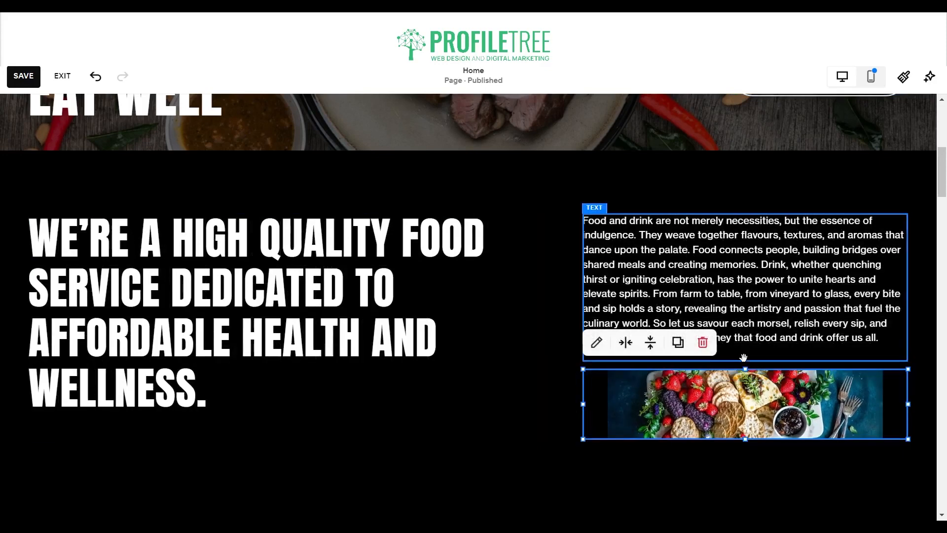
left_click(734, 275)
left_click_drag(746, 362, 746, 350)
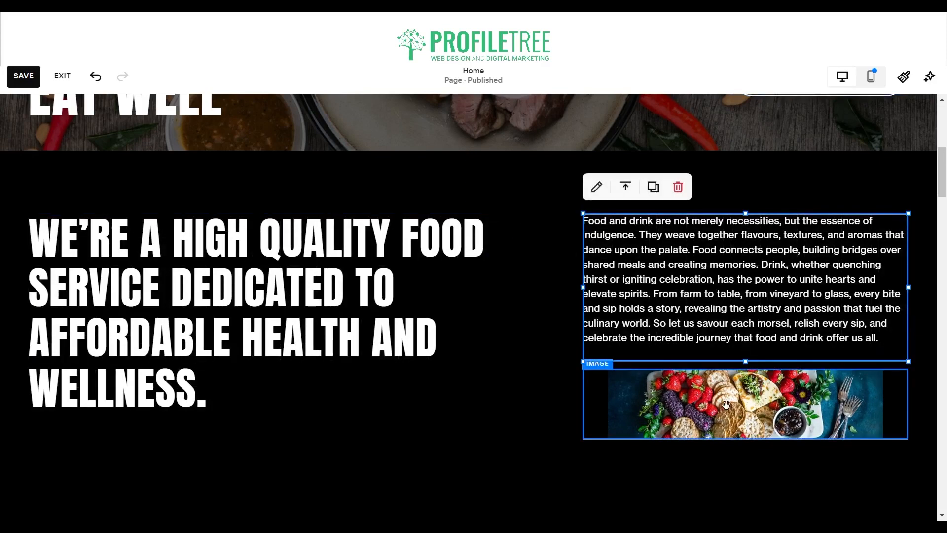
left_click(649, 426)
left_click(446, 455)
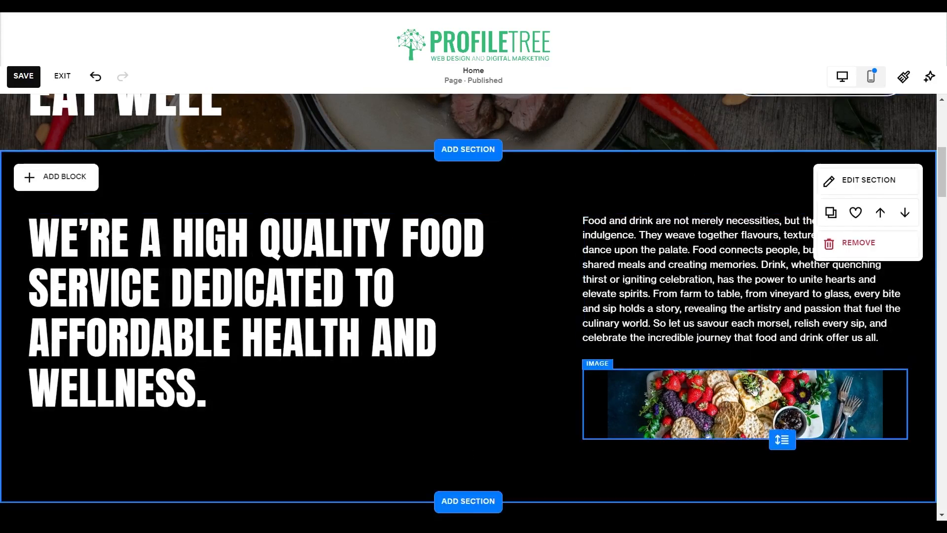
Step: Edit the platter photo again, cropping it to a flatter strip that fills the full width of its image block
left_click(779, 390)
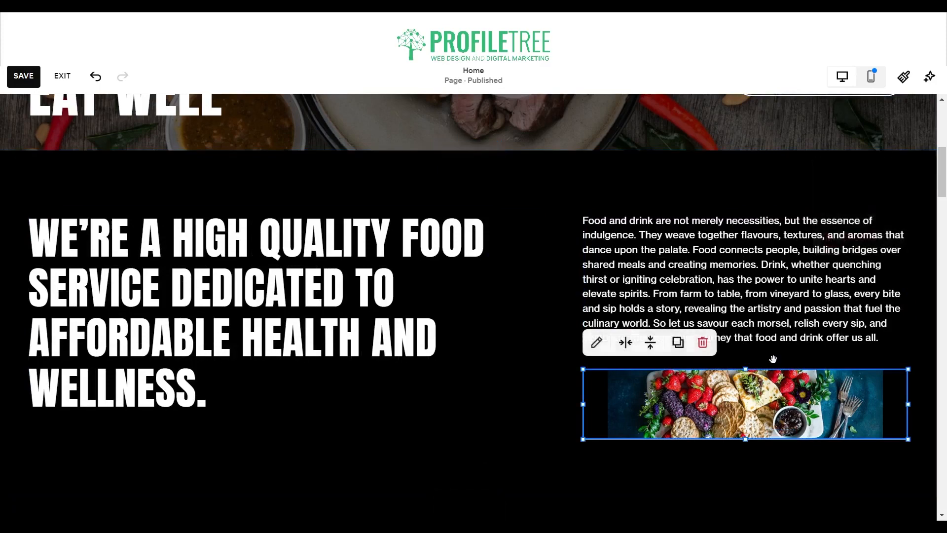
left_click(597, 343)
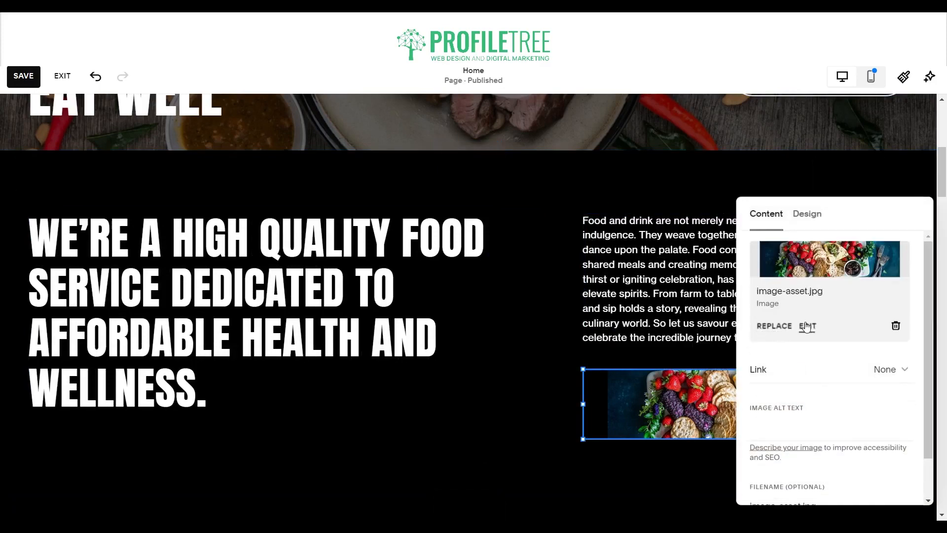
left_click(806, 327)
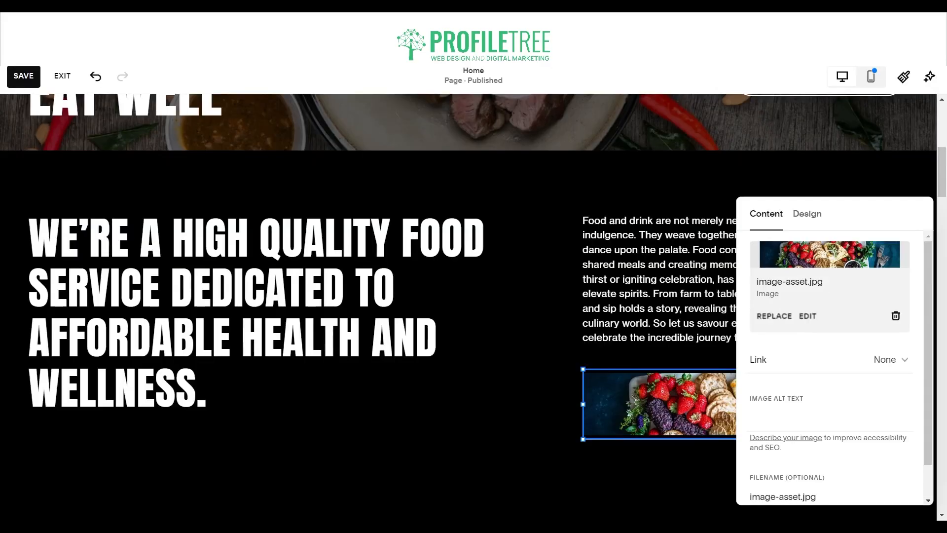
left_click(728, 343)
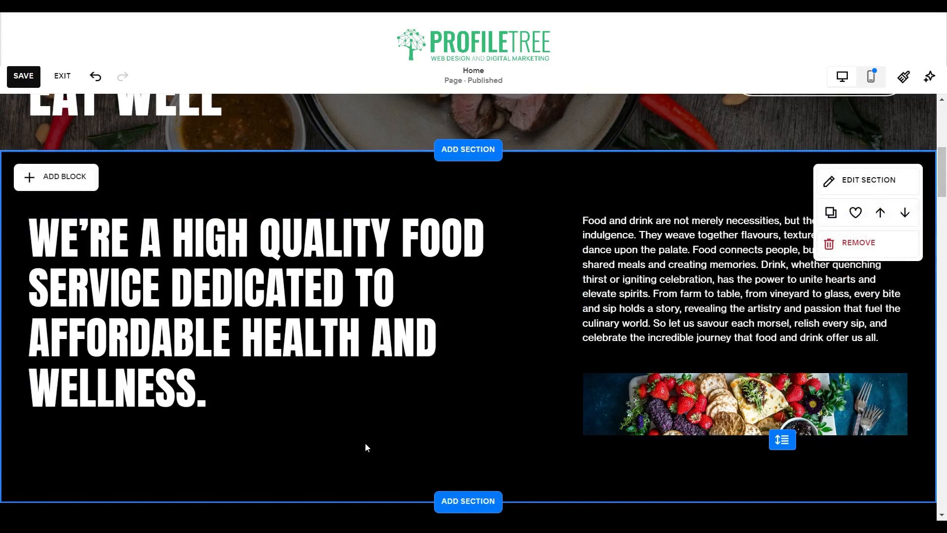
Step: Justify the food and drink paragraph in the food service section
left_click(799, 316)
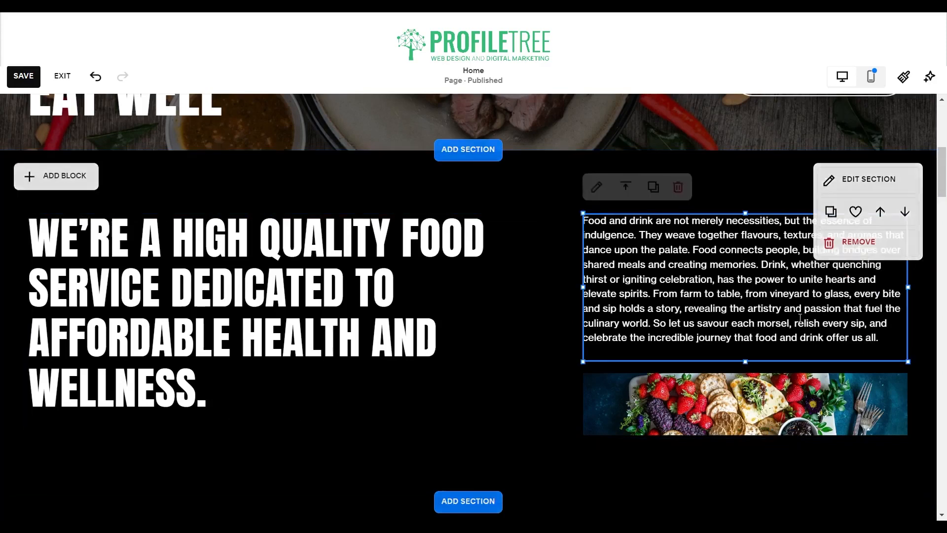
left_click(596, 186)
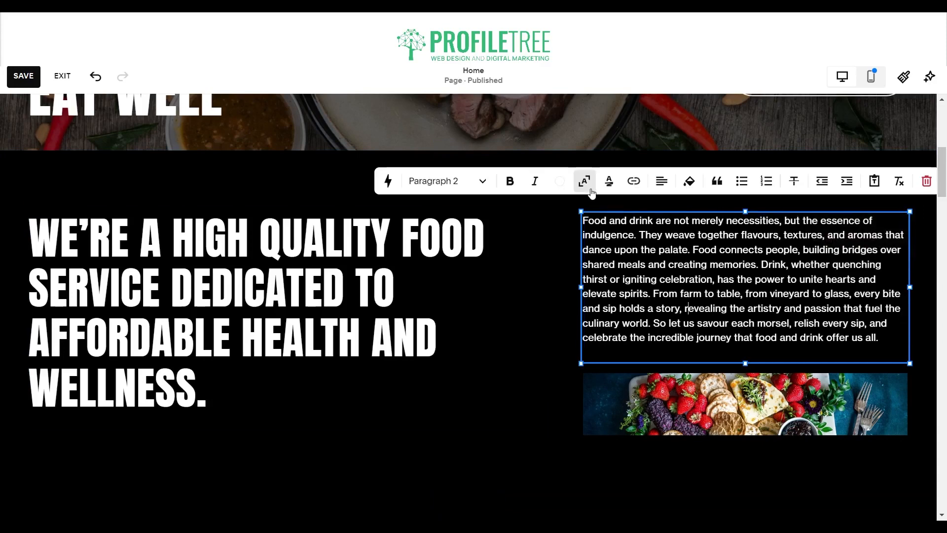
left_click(662, 181)
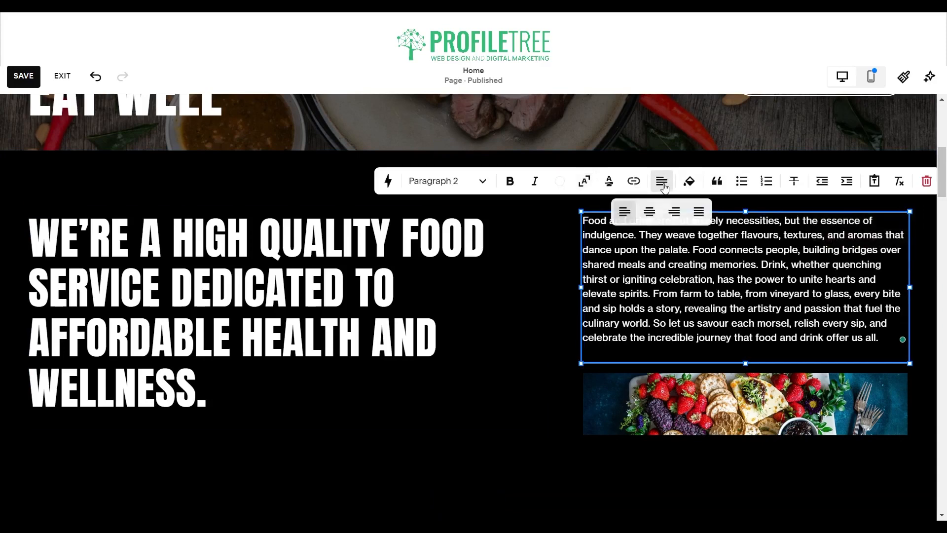
left_click(697, 212)
left_click(550, 328)
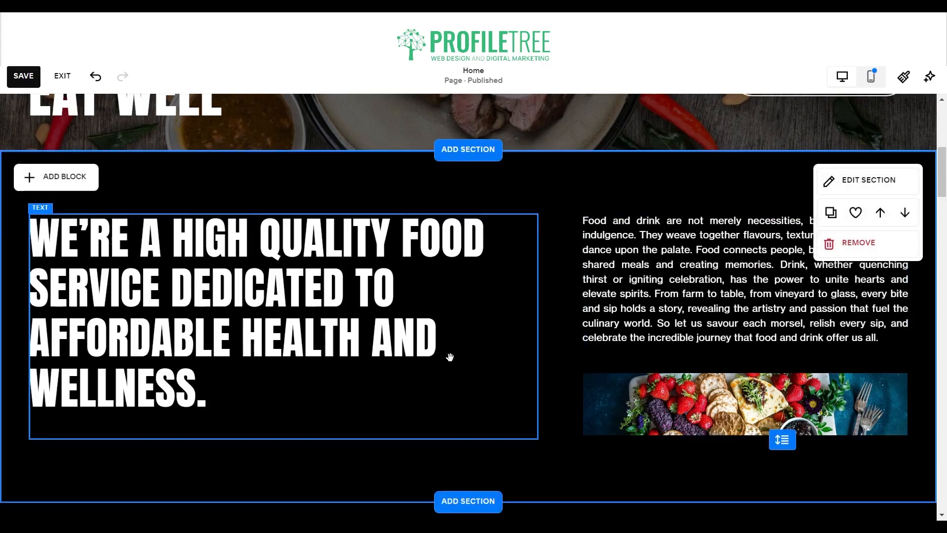
scroll(361, 344, "down", 8)
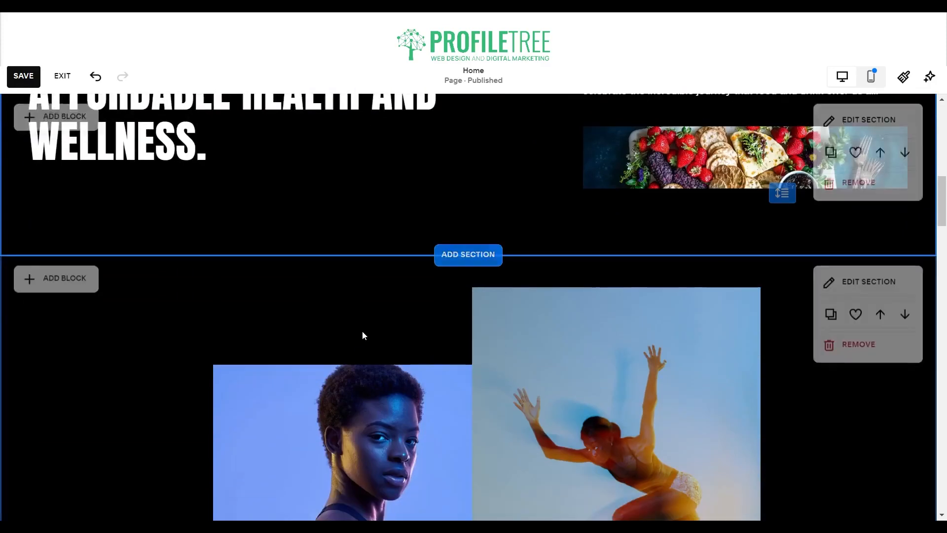
scroll(239, 271, "down", 1)
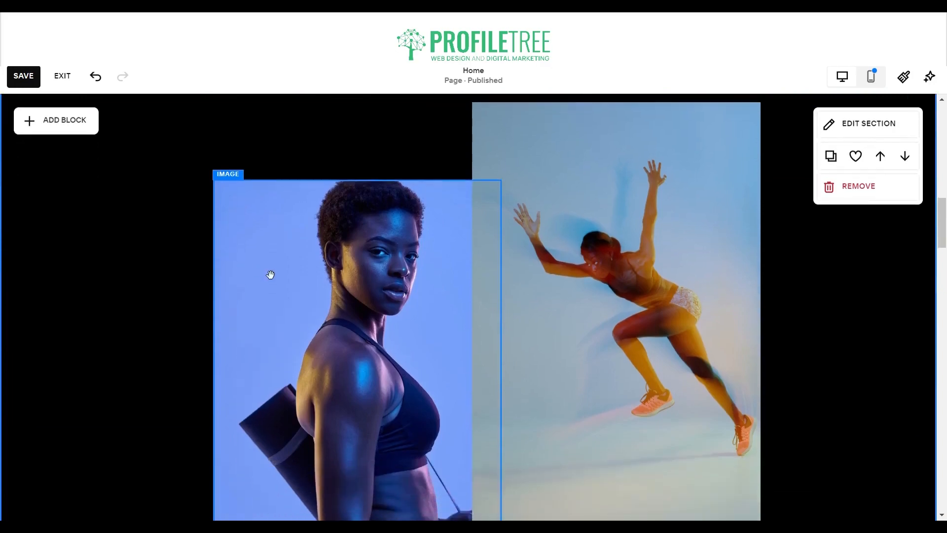
Step: Replace the photo of the woman carrying a yoga mat with a free stock image of a salad bowl and orange juice, searching for "Food"
left_click(278, 282)
left_click(227, 153)
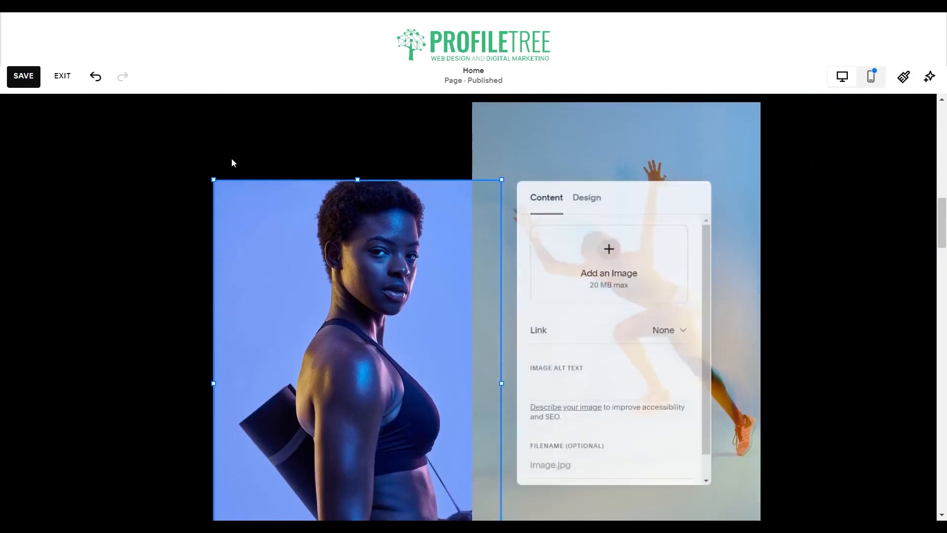
left_click(556, 349)
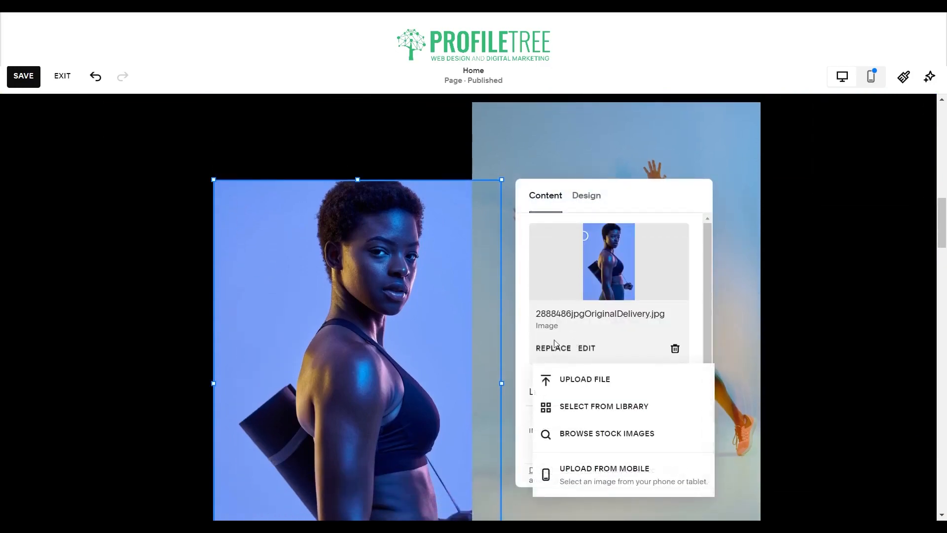
left_click(629, 434)
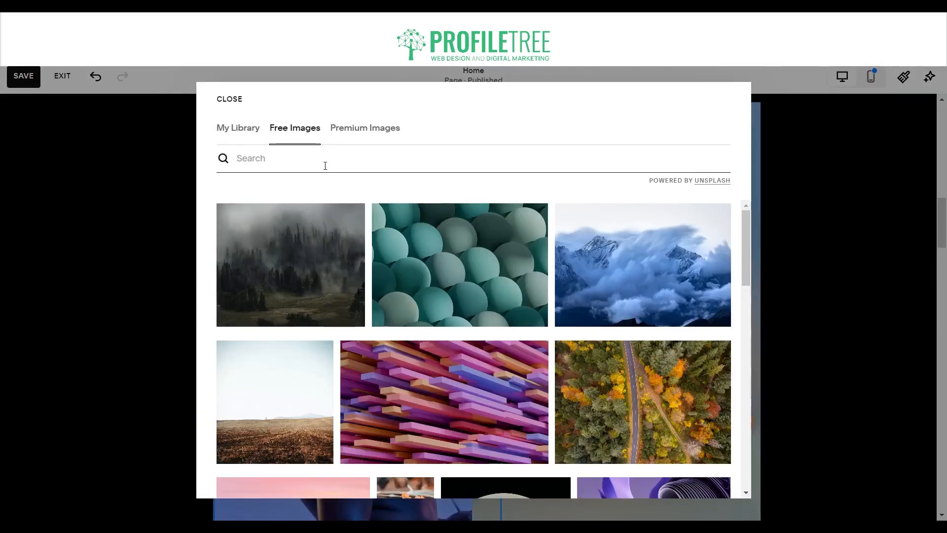
type("Food")
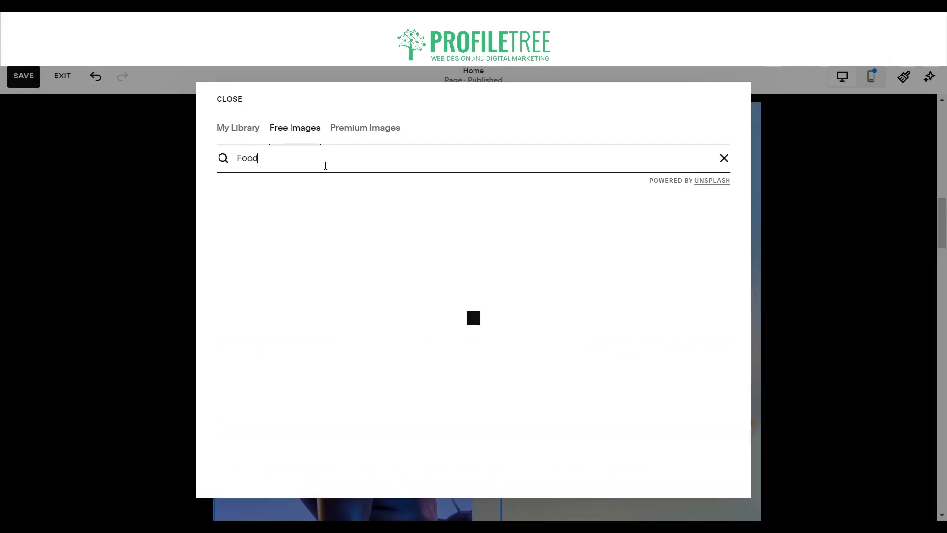
left_click(438, 397)
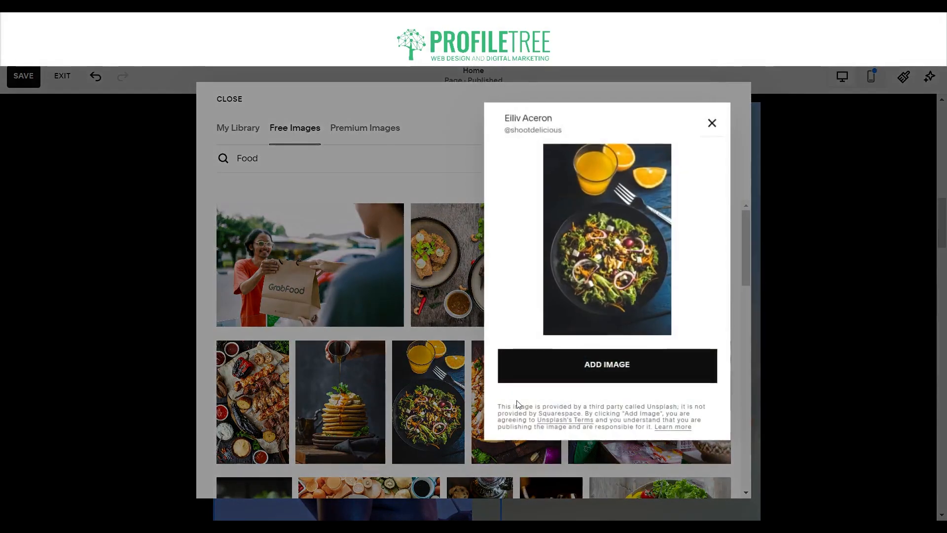
left_click(567, 376)
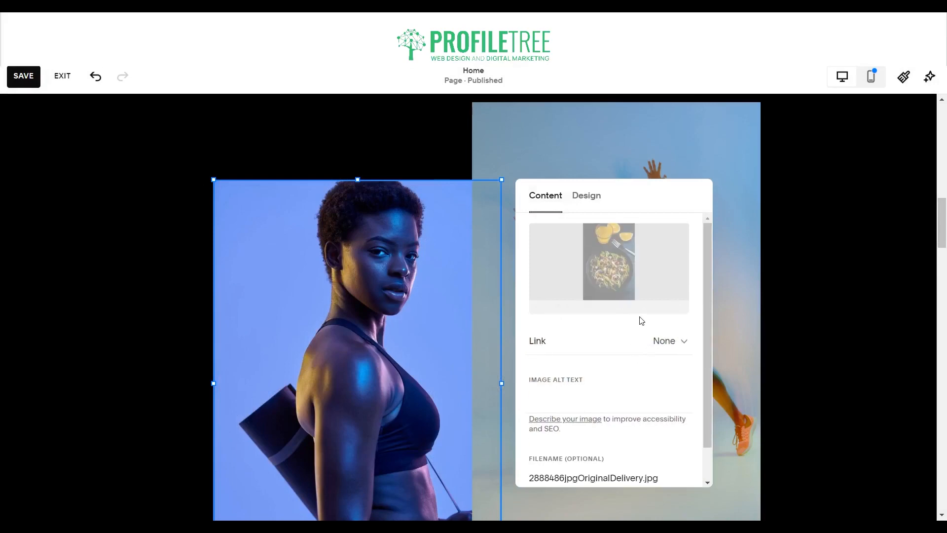
Step: Set the salad image's alt text to "Food Bowl with Orange Juice Drink" and close its settings
left_click(577, 398)
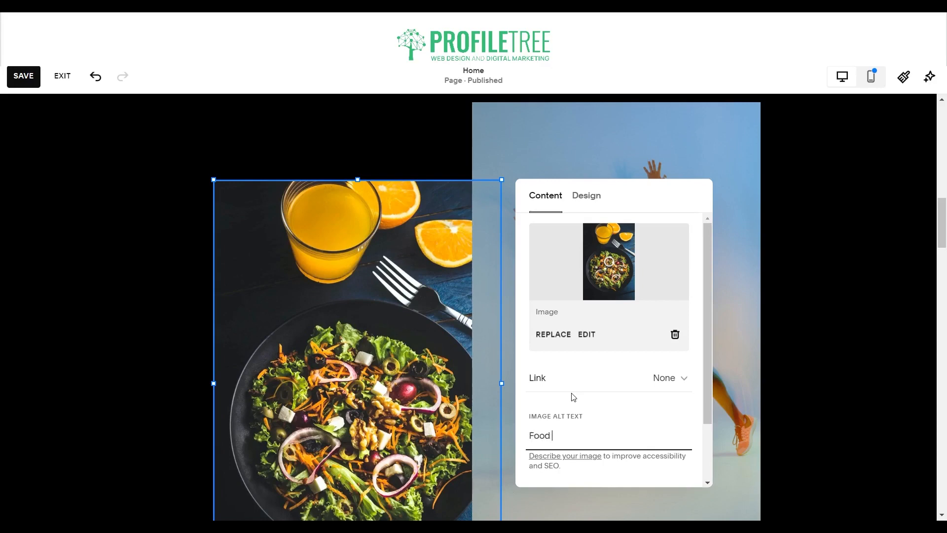
type("Bowl with Orange Juice Drink")
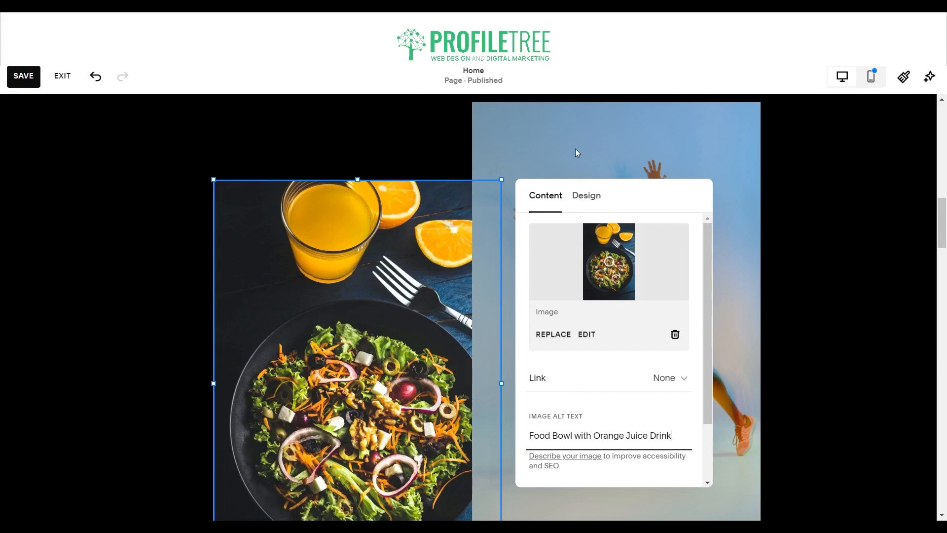
scroll(617, 390, "down", 2)
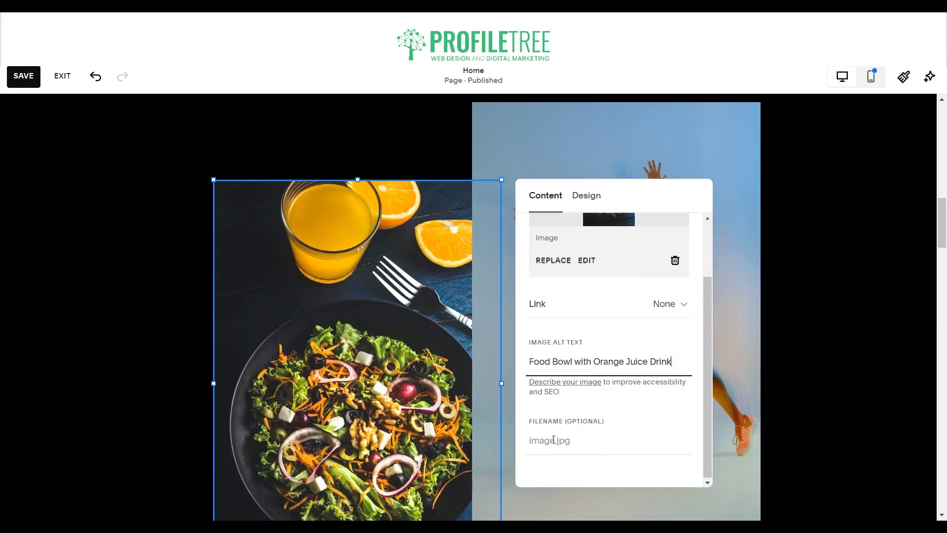
left_click(632, 132)
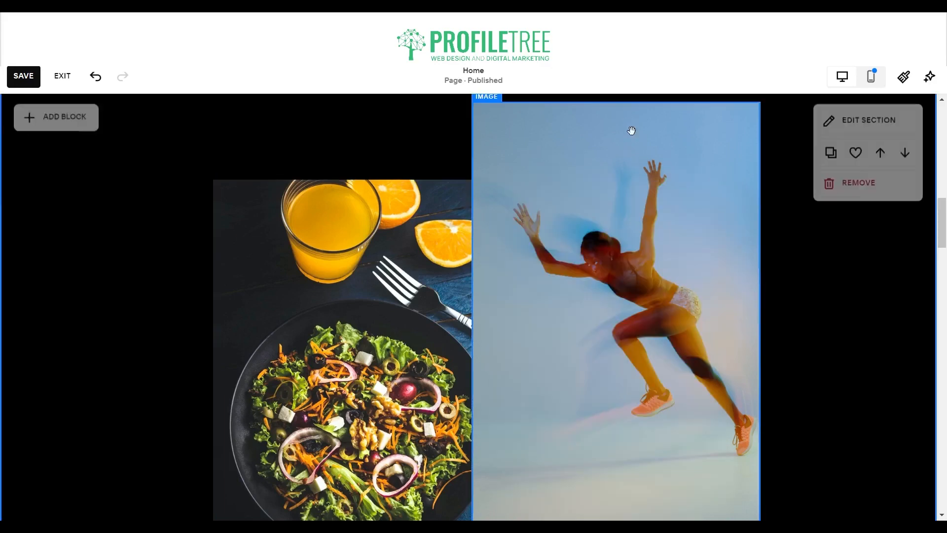
Step: Replace the sprinting runner photo with the free stock image of a lime drink on a wooden board, searching for "Drink"
left_click(554, 195)
left_click(486, 121)
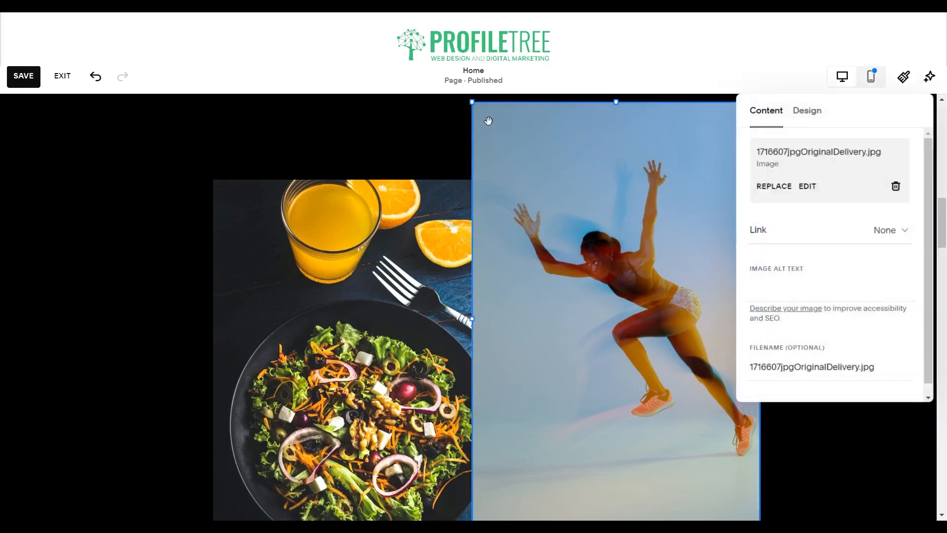
left_click(776, 264)
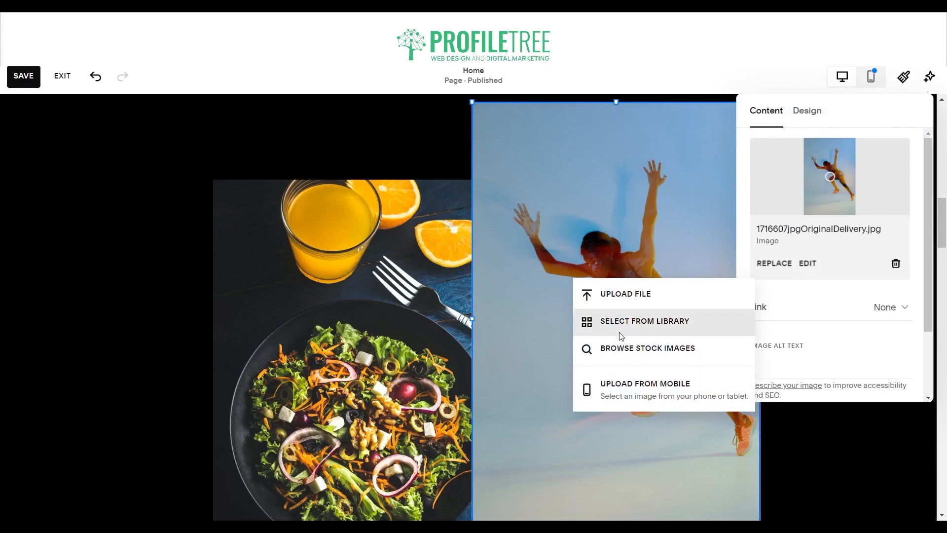
left_click(623, 349)
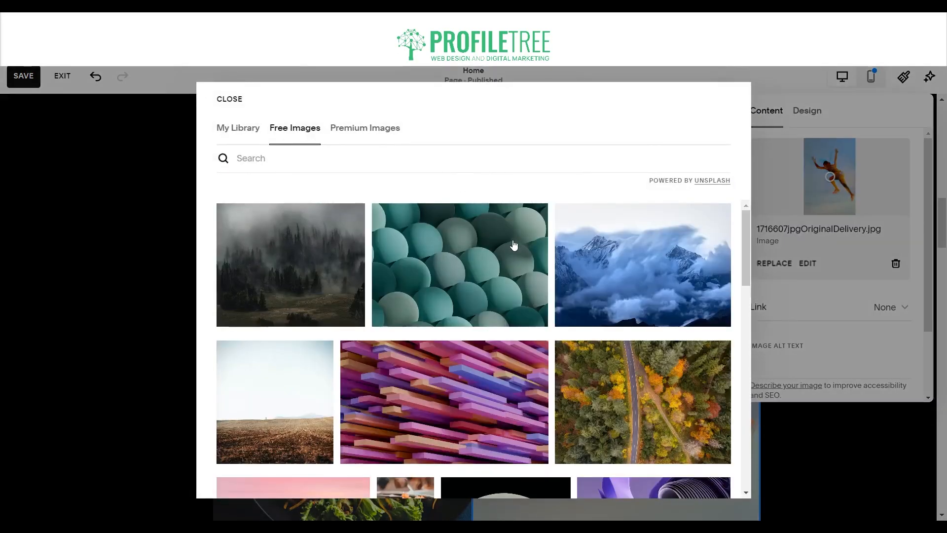
left_click(465, 159)
type("Drink")
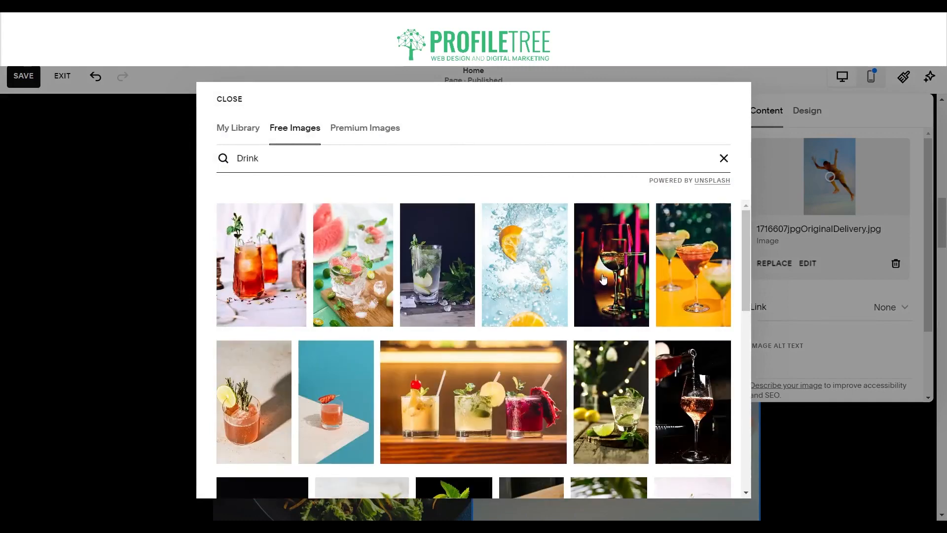
left_click(605, 397)
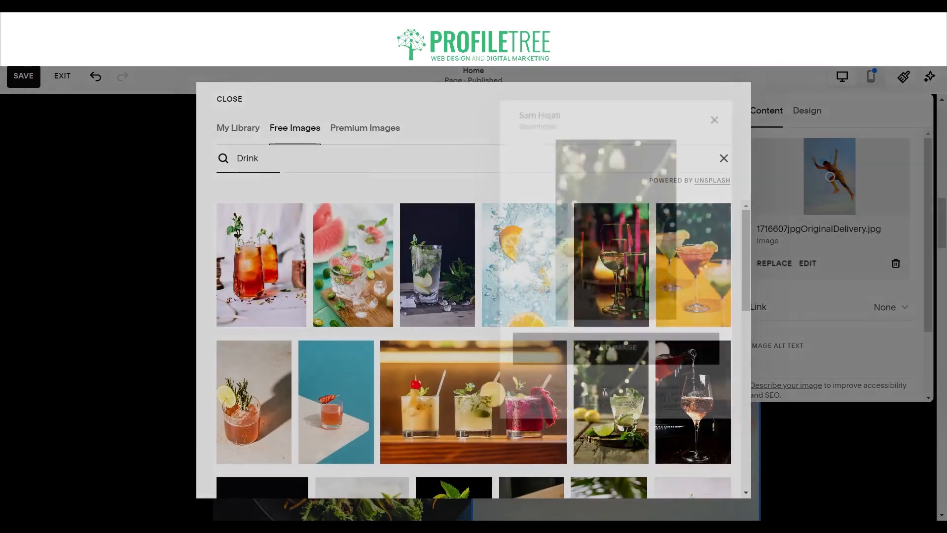
left_click(574, 374)
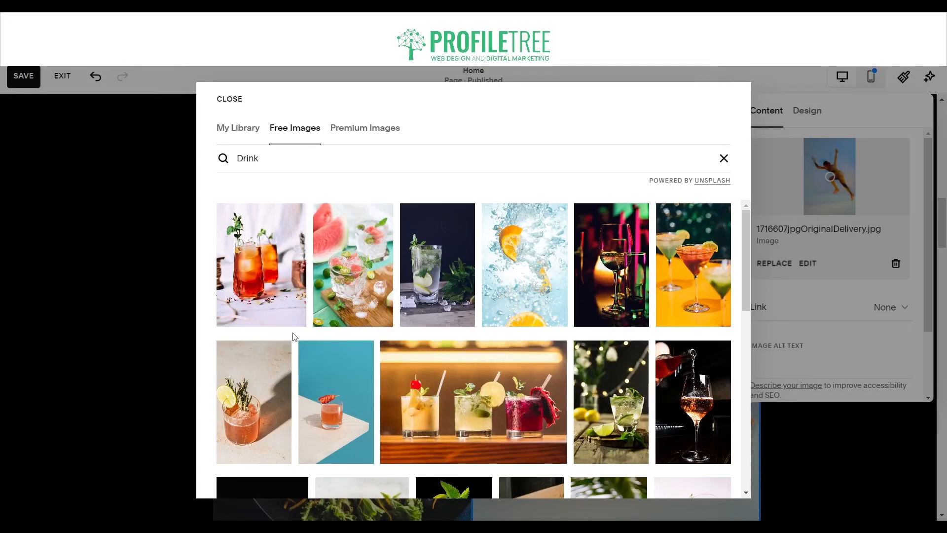
scroll(292, 338, "down", 3)
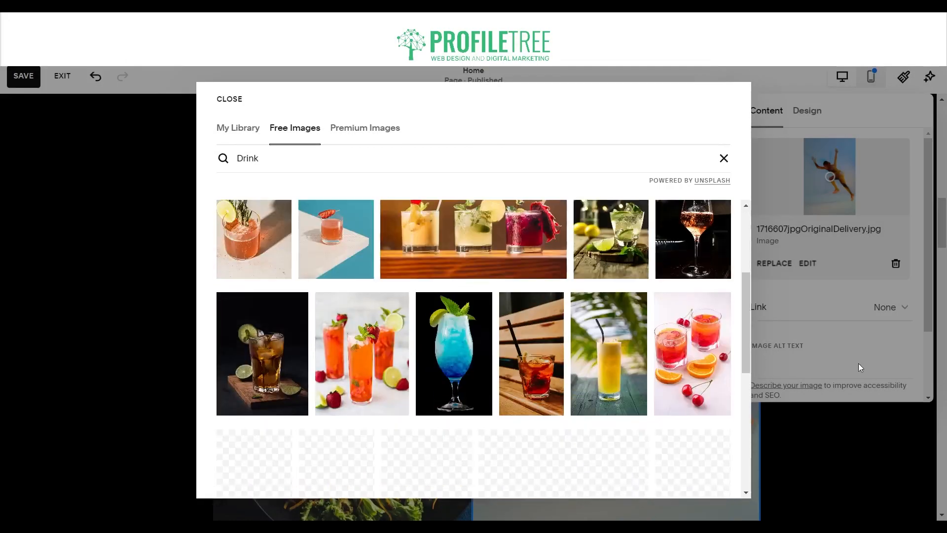
scroll(647, 344, "down", 1)
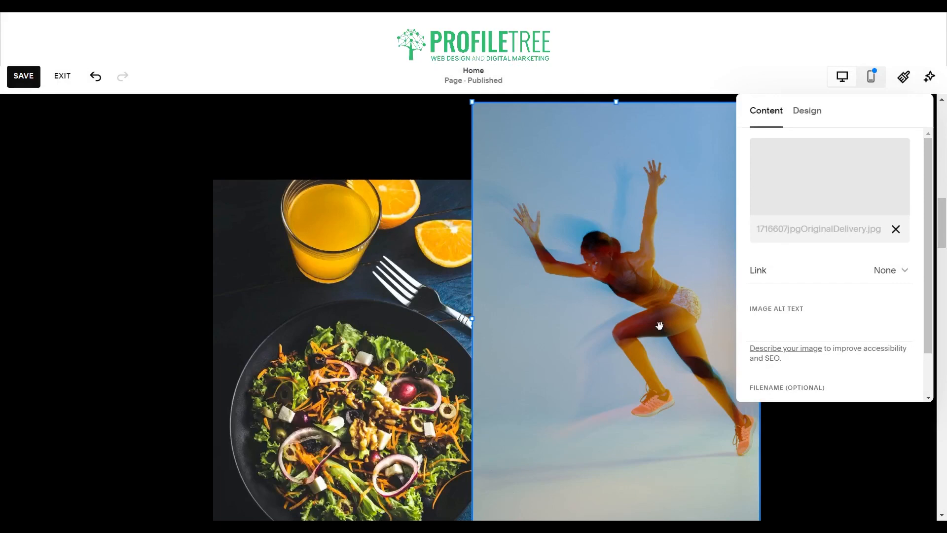
Step: Enter "Alcoholic Beverage with Lime and Lemons" as the drink image's alt text
left_click(773, 312)
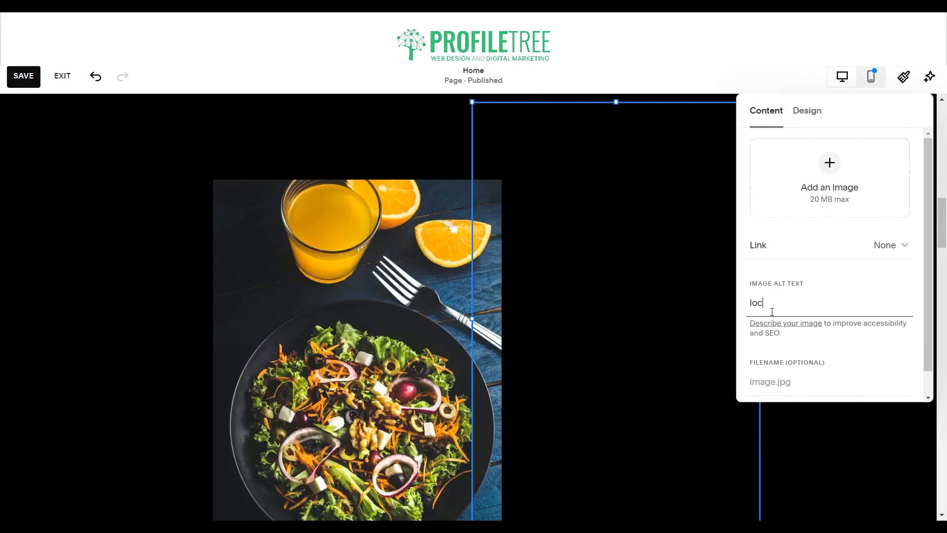
type("locholic")
key("ctrl+a")
type("Al")
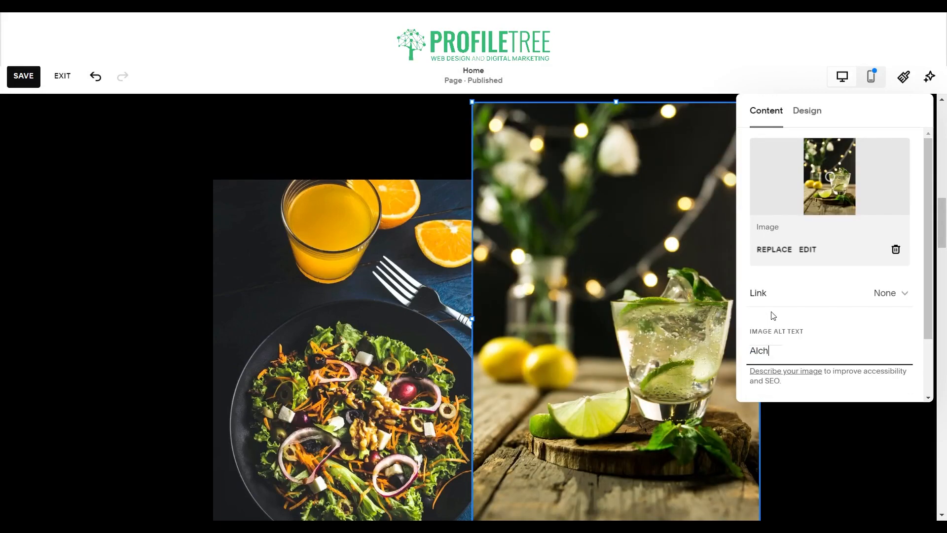
type("cholic Beverage with")
type("Lime and Lemons")
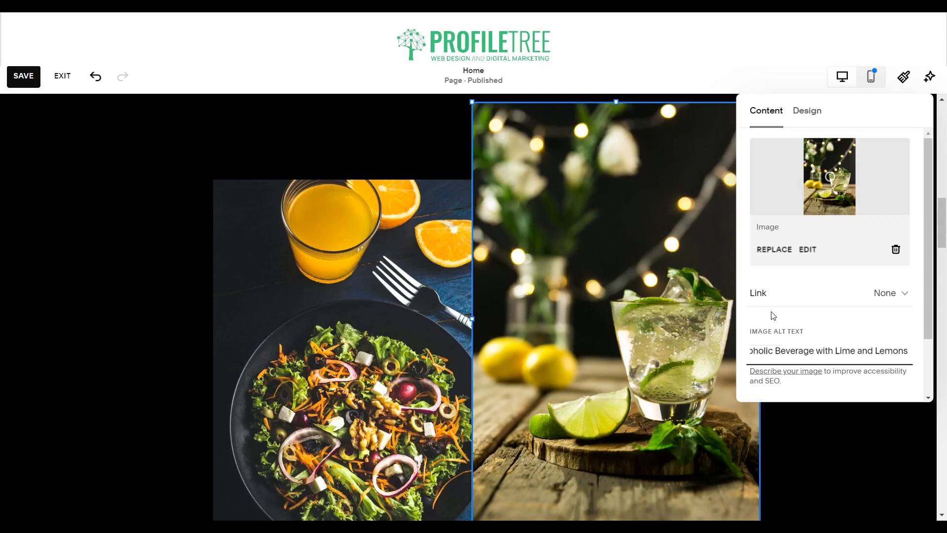
Step: Append "light background" to the drink image's alt text, with no comma after "Lemons", and close its settings
key("BackSpace")
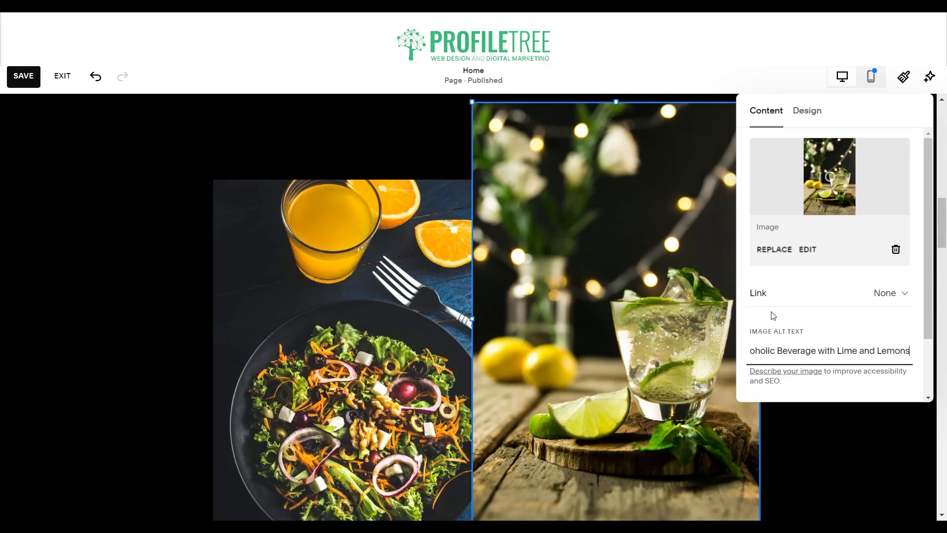
type(", ")
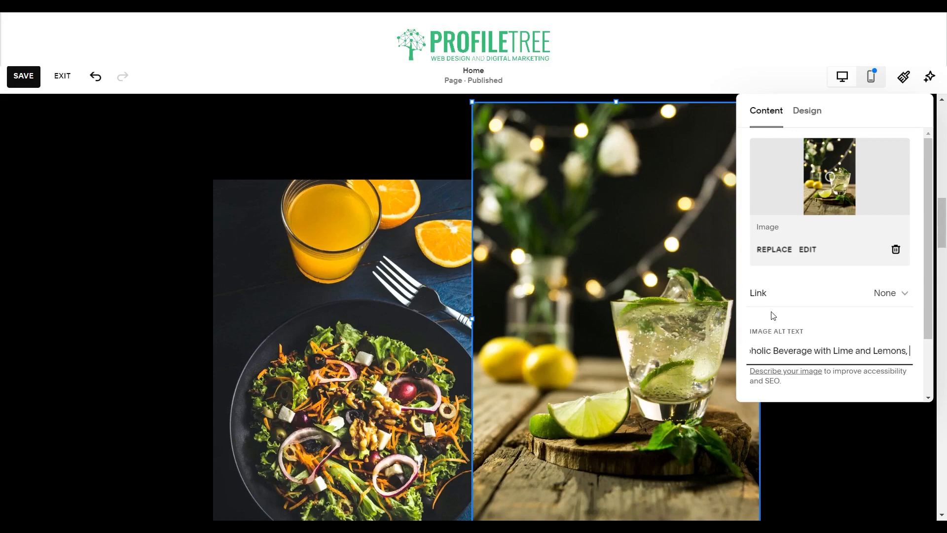
type("light backrgound")
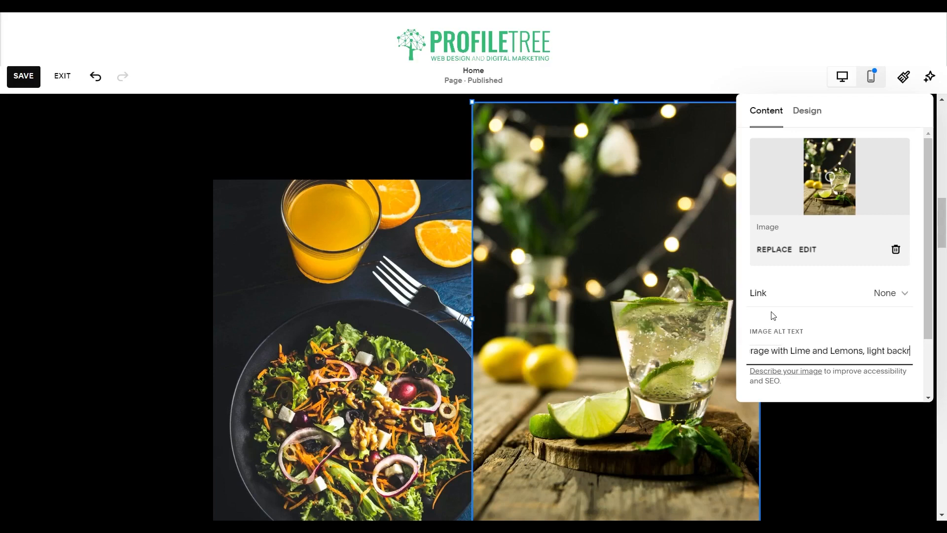
key("BackSpace")
key("BackSpace")
key("BackSpace")
key("BackSpace")
key("BackSpace")
key("BackSpace")
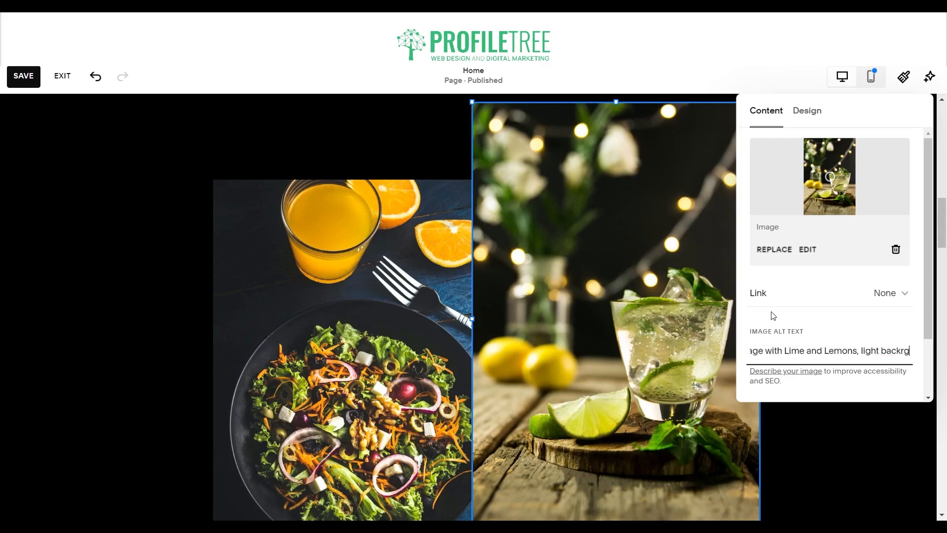
type("ground")
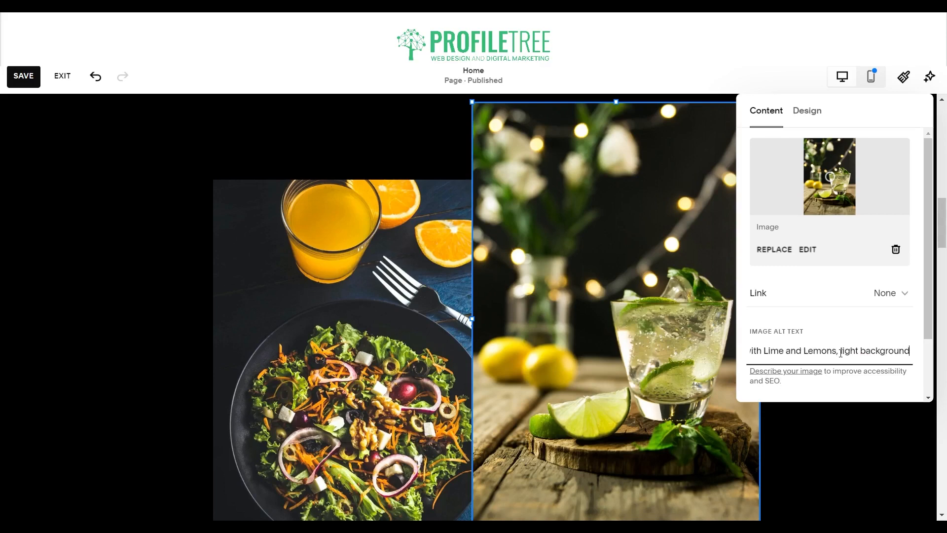
key("BackSpace")
key("BackSpace")
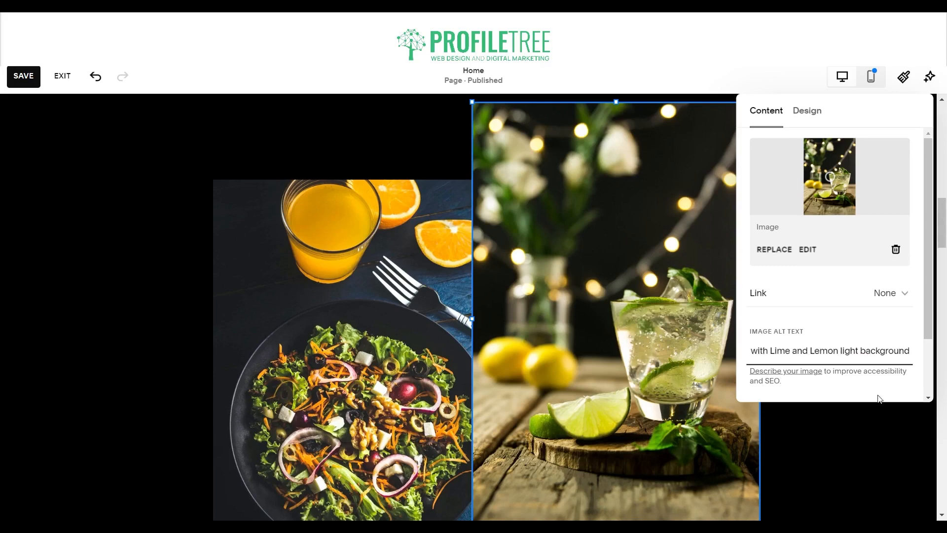
type("s")
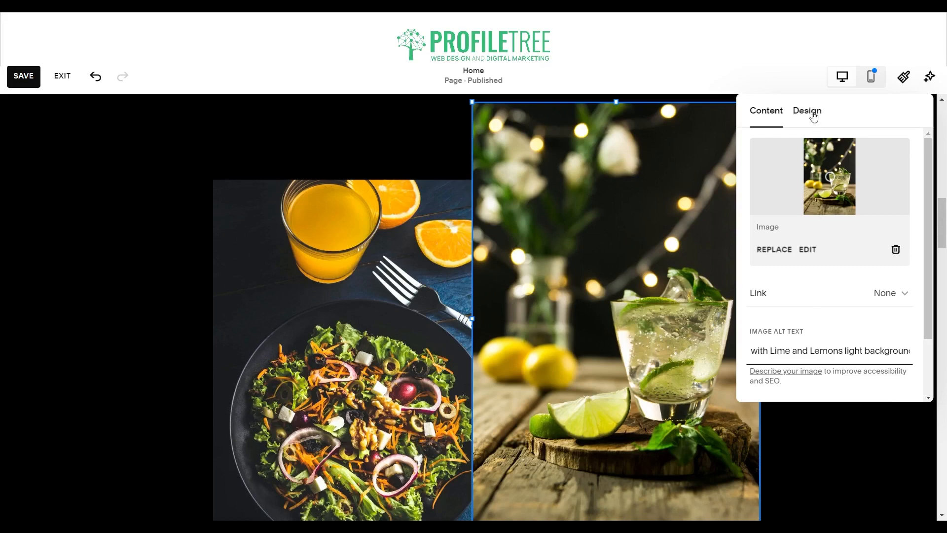
left_click(824, 451)
Step: Look through the remaining home page sections from Amenities and Schedule a Visit to the testimonial and gym locations
scroll(341, 237, "down", 5)
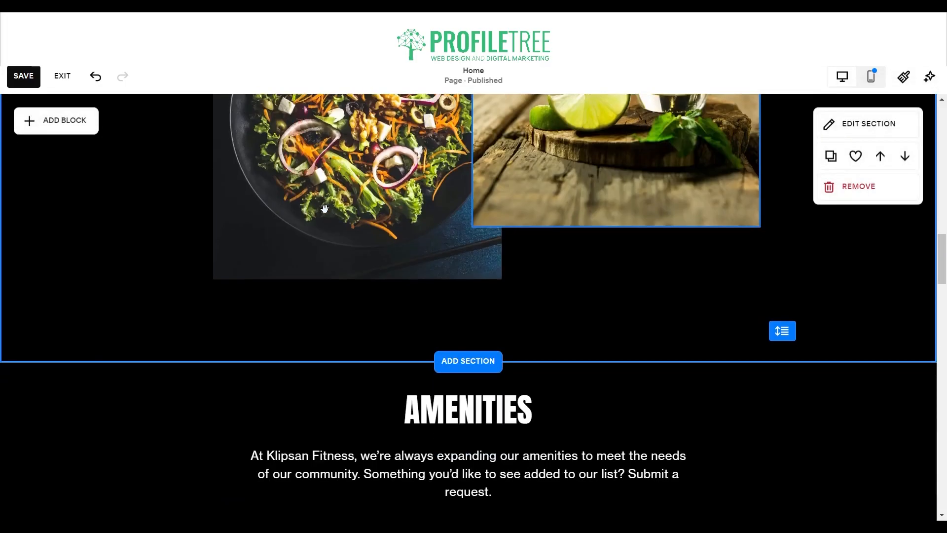
scroll(357, 291, "down", 3)
scroll(356, 299, "down", 20)
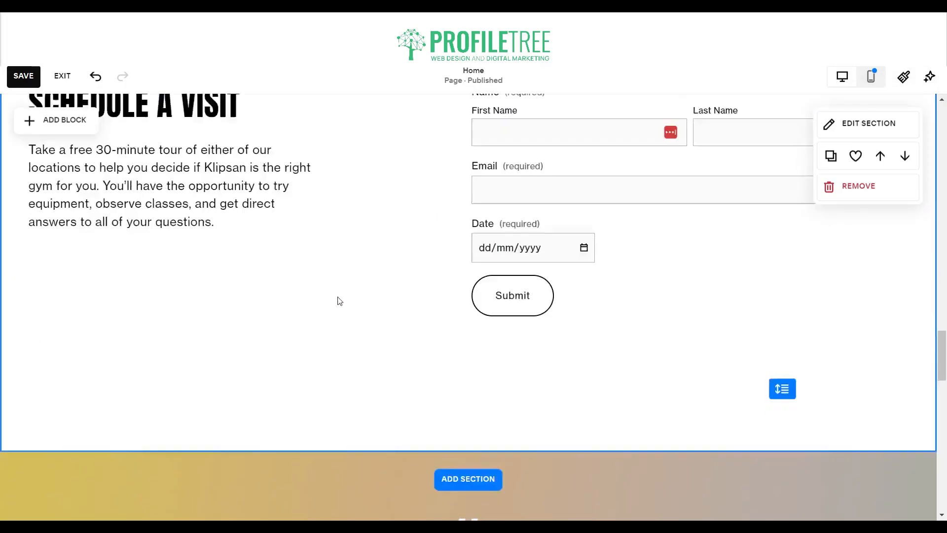
scroll(318, 276, "up", 5)
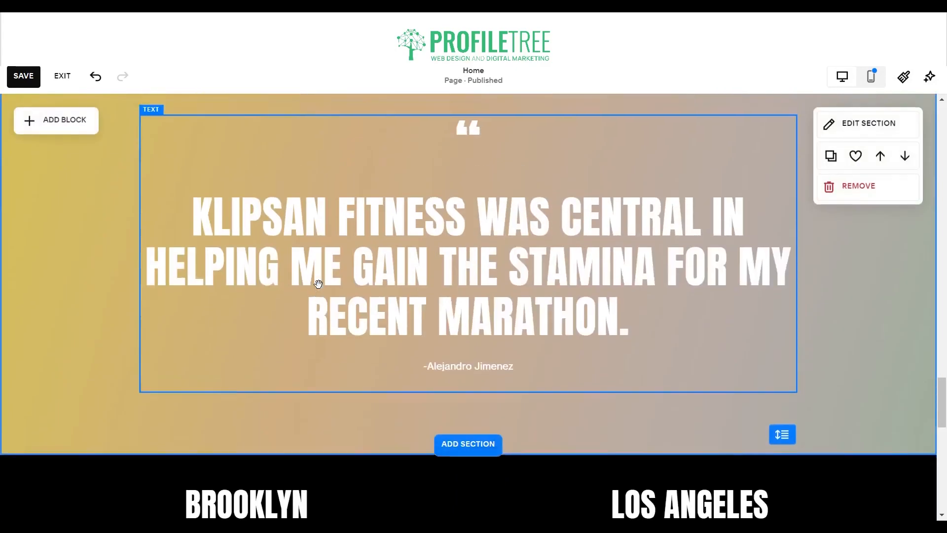
scroll(510, 323, "down", 3)
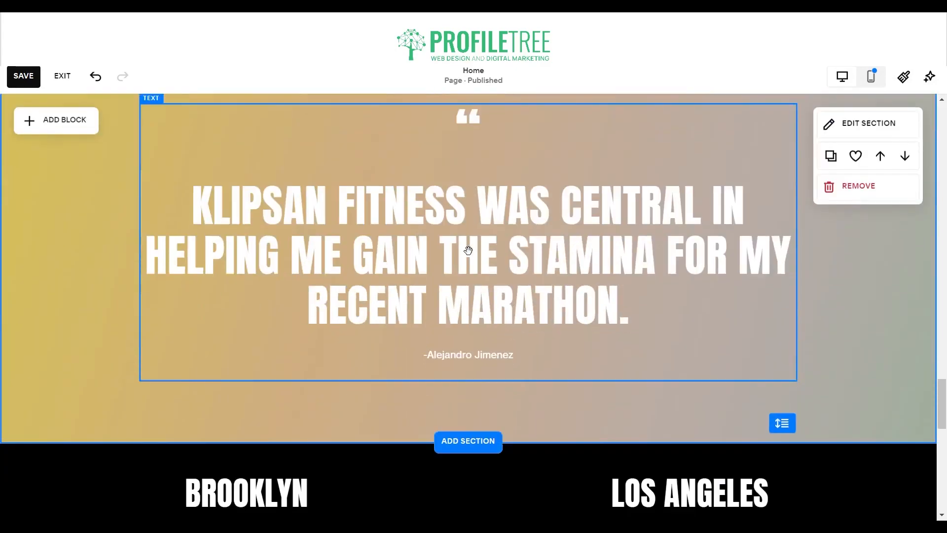
scroll(469, 252, "up", 4)
scroll(548, 302, "down", 5)
scroll(106, 245, "down", 3)
scroll(91, 264, "up", 3)
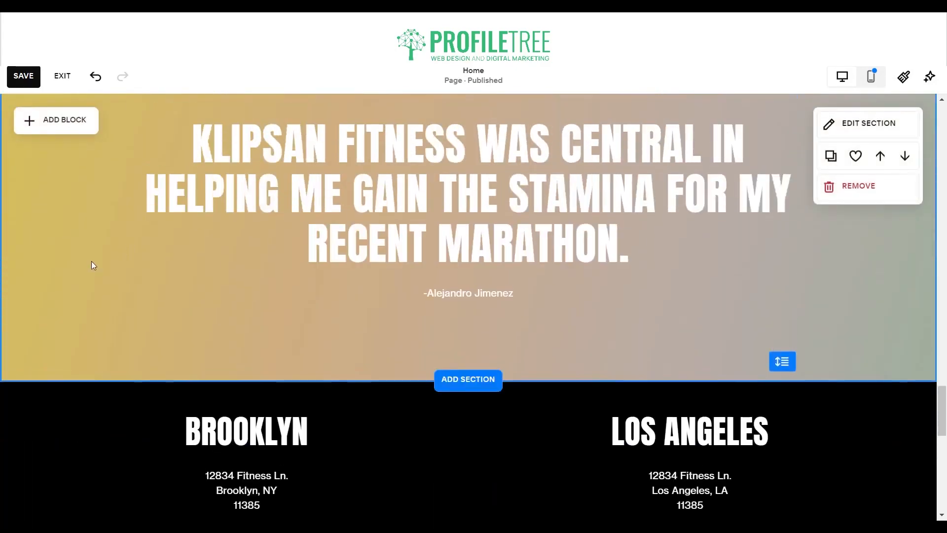
Step: Open the image strip above Stay Updated for editing and remove its first gallery image, the running woman
scroll(136, 279, "down", 5)
scroll(136, 279, "down", 3)
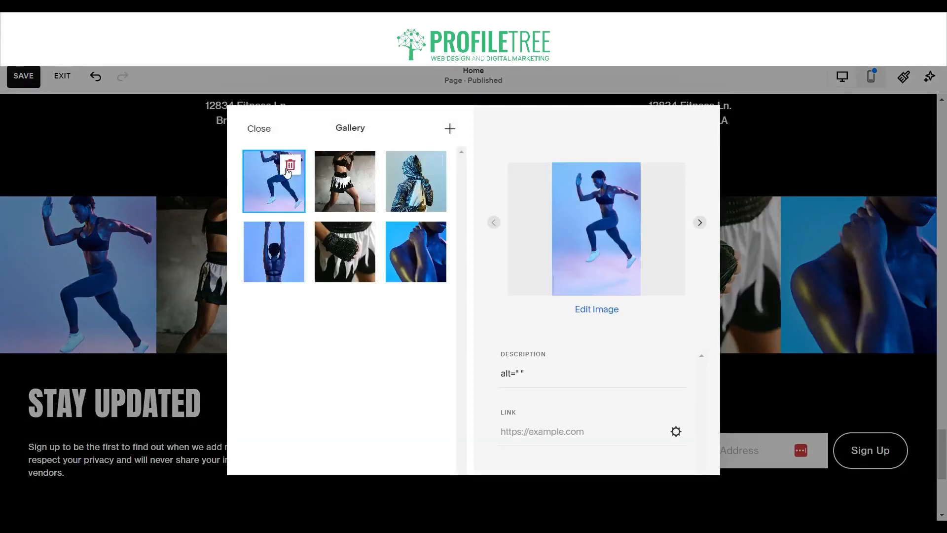
left_click(290, 166)
left_click(493, 326)
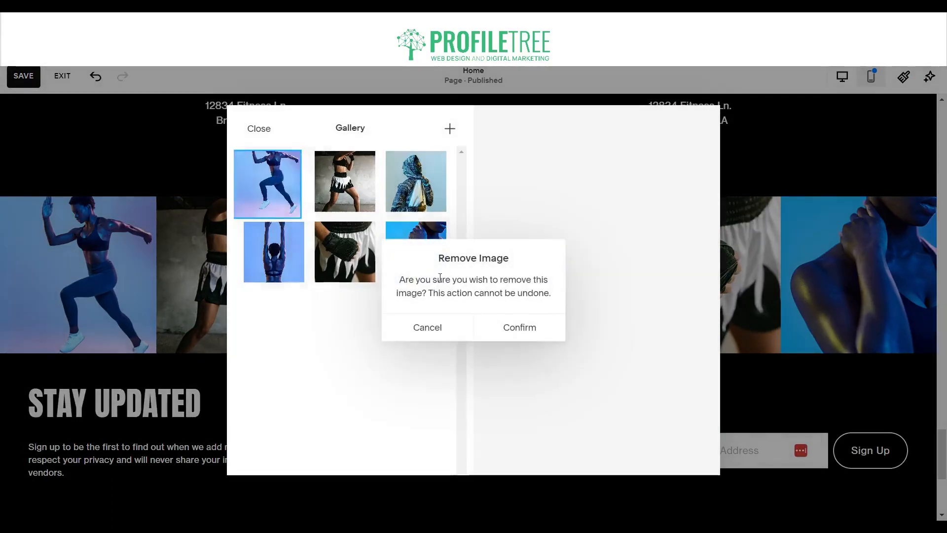
Step: Remove all the remaining fitness images from the gallery above Stay Updated, confirming each removal
left_click(290, 166)
left_click(519, 329)
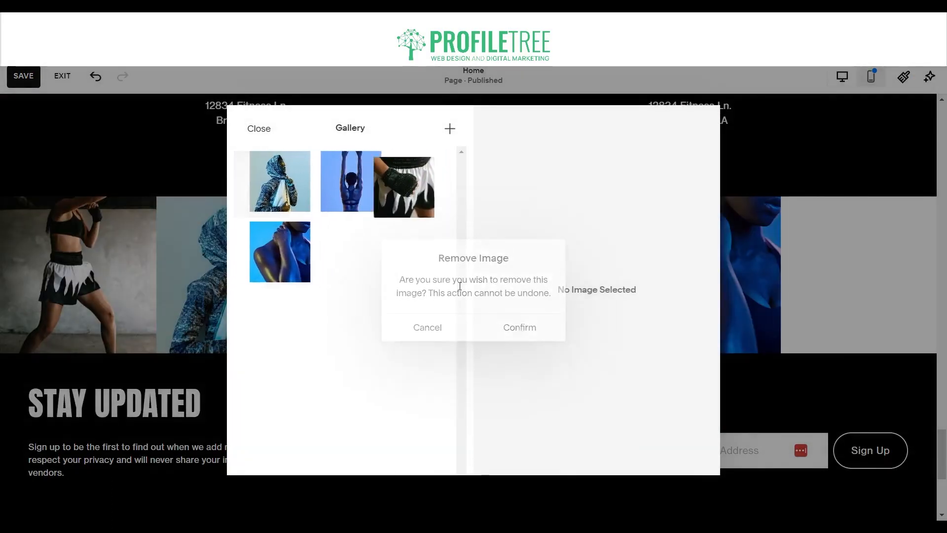
left_click(290, 166)
left_click(501, 328)
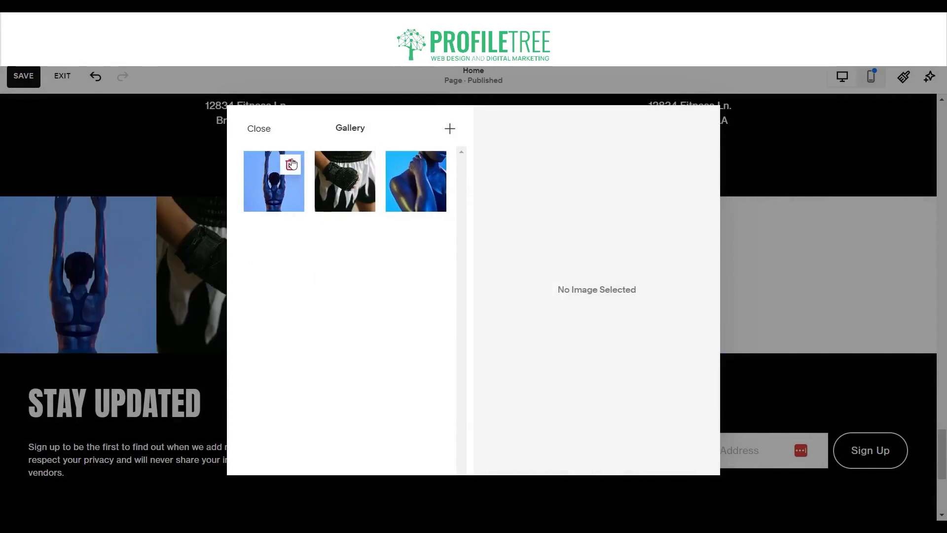
left_click(291, 165)
left_click(493, 324)
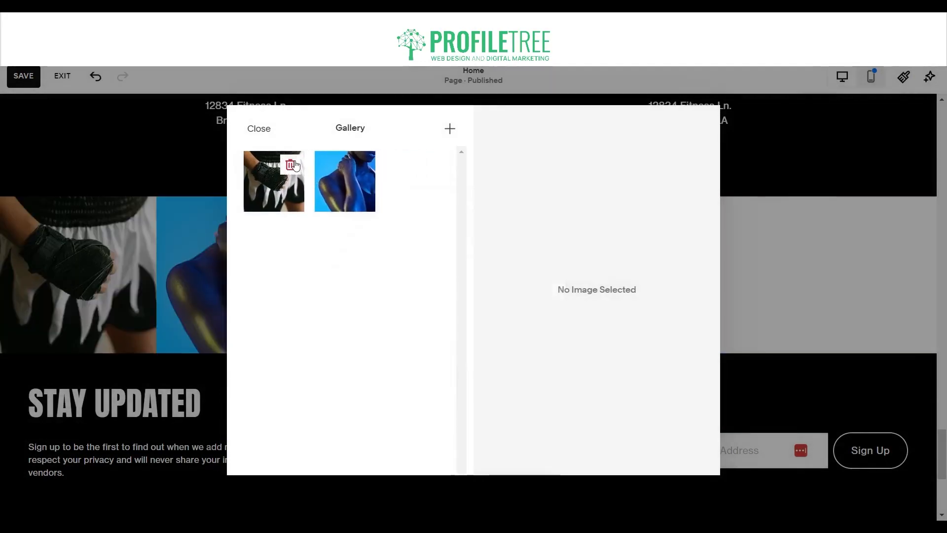
left_click(290, 165)
left_click(508, 328)
left_click(290, 164)
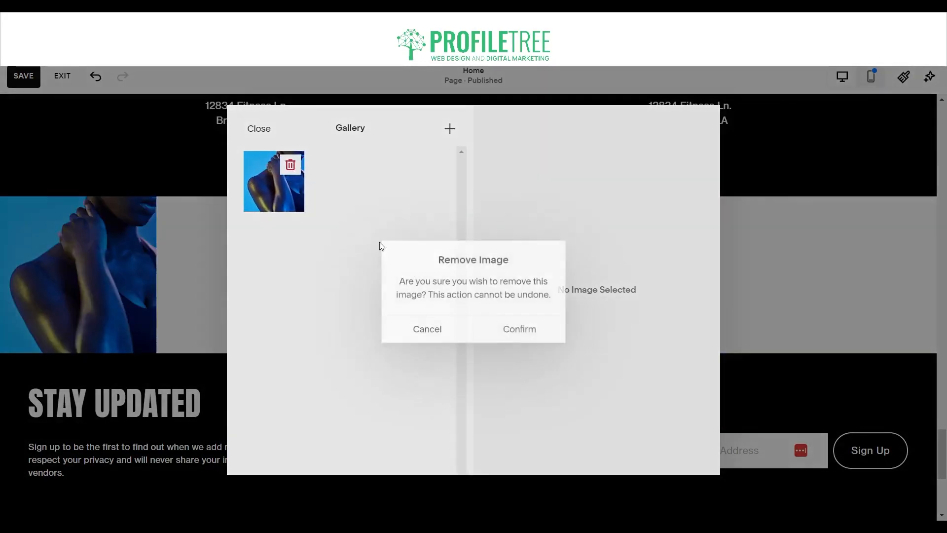
left_click(506, 327)
Step: Search the free images for "Food" and add the grilled meat skewers platter to the empty gallery
left_click(451, 131)
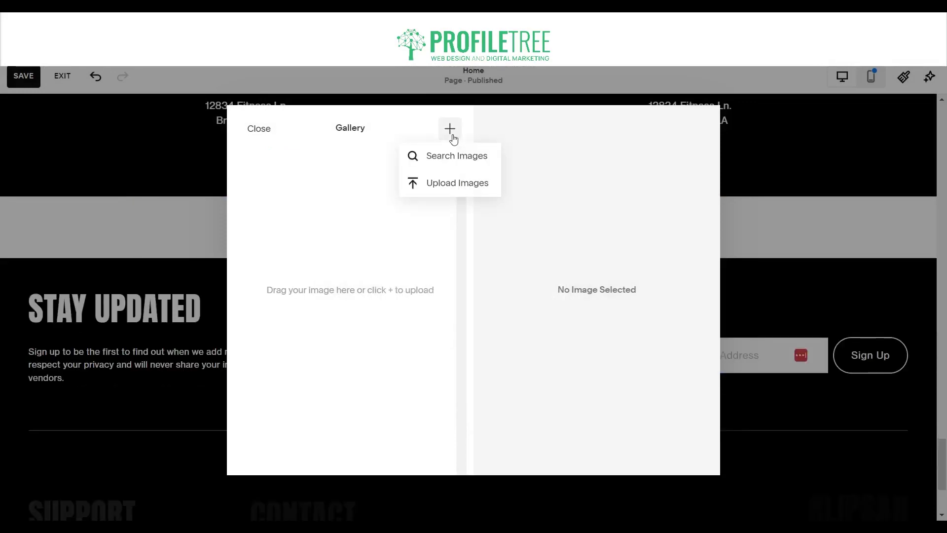
left_click(455, 161)
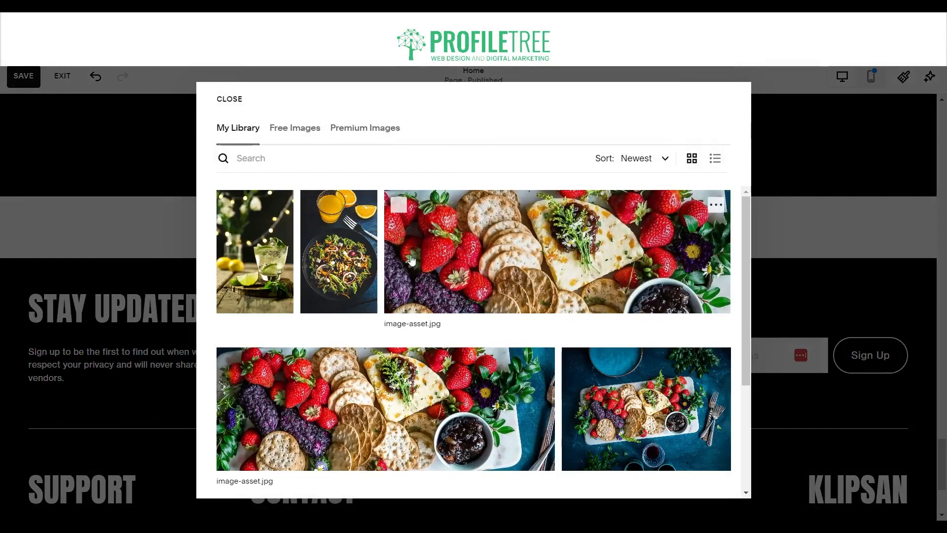
scroll(493, 242, "down", 3)
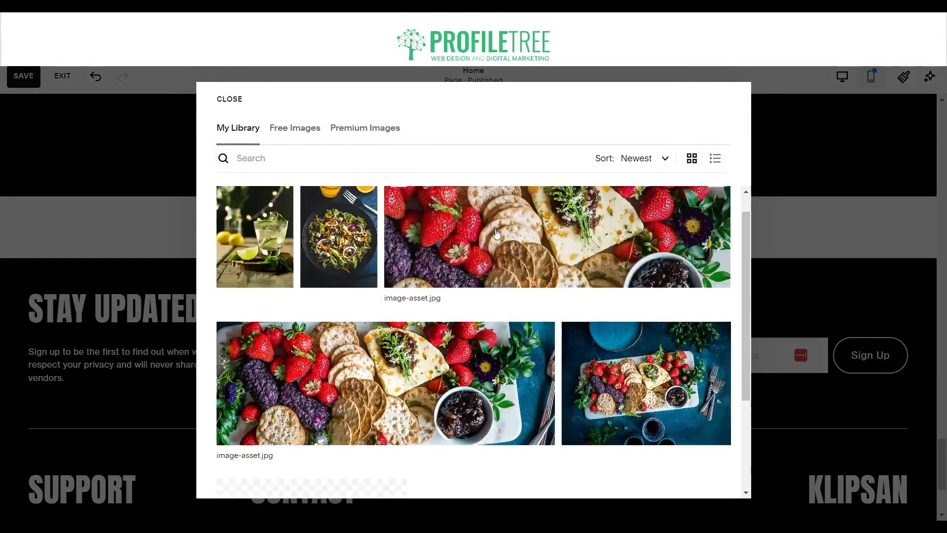
scroll(428, 273, "up", 3)
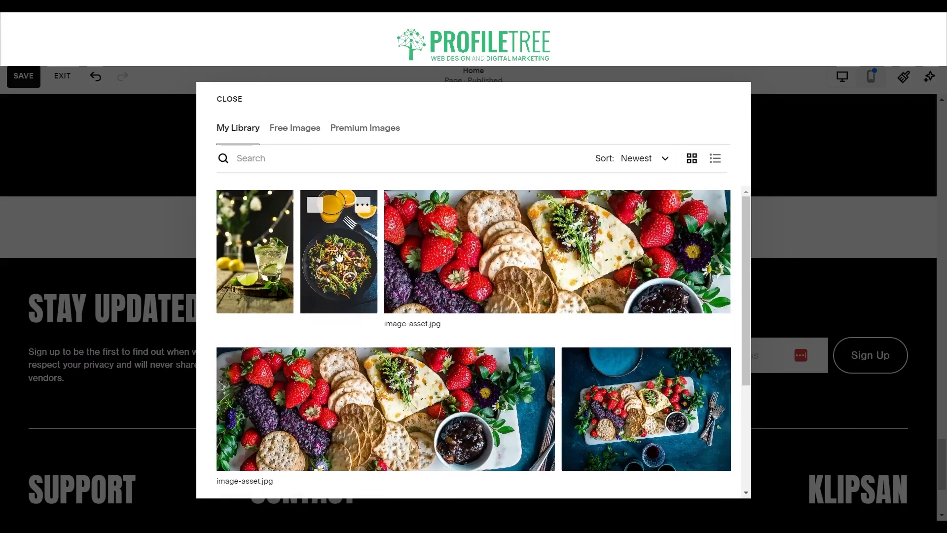
left_click(306, 140)
left_click(304, 161)
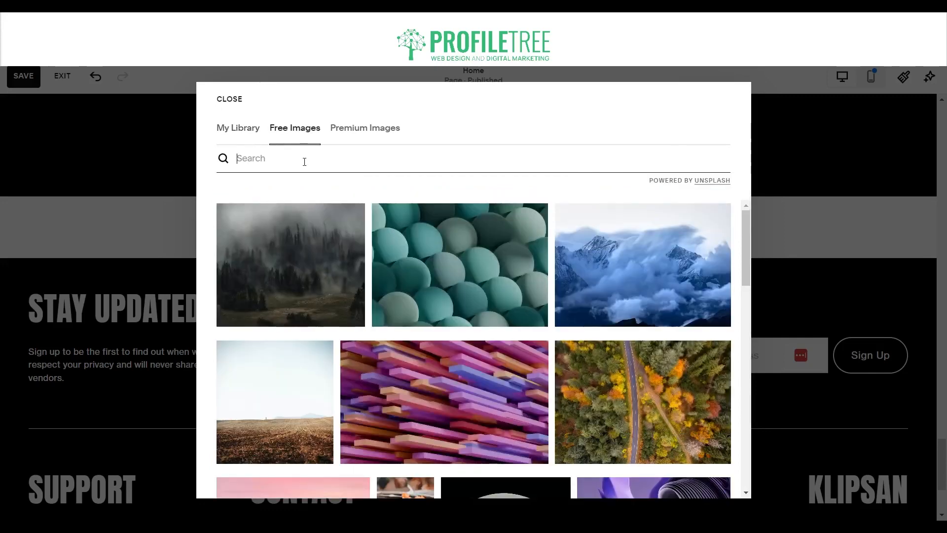
type("Food")
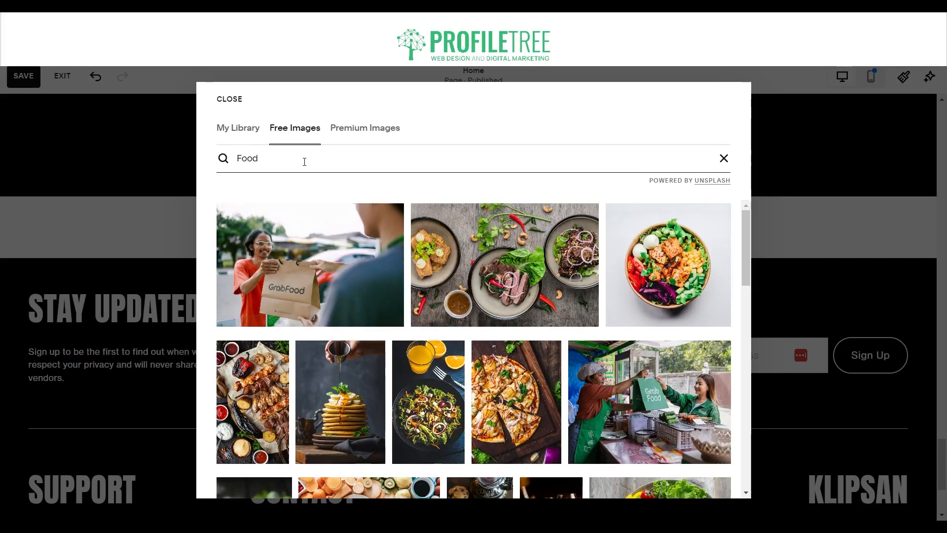
scroll(386, 245, "down", 1)
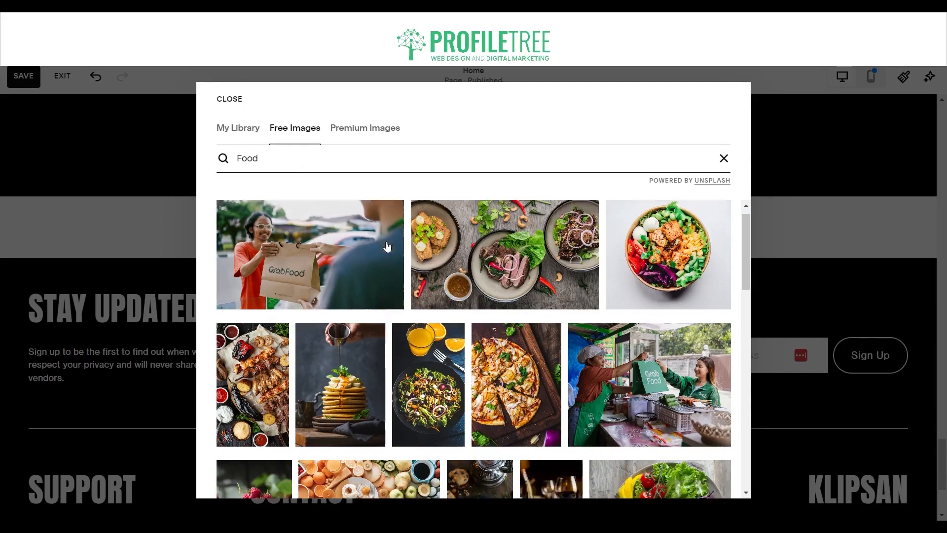
left_click(276, 323)
left_click(616, 364)
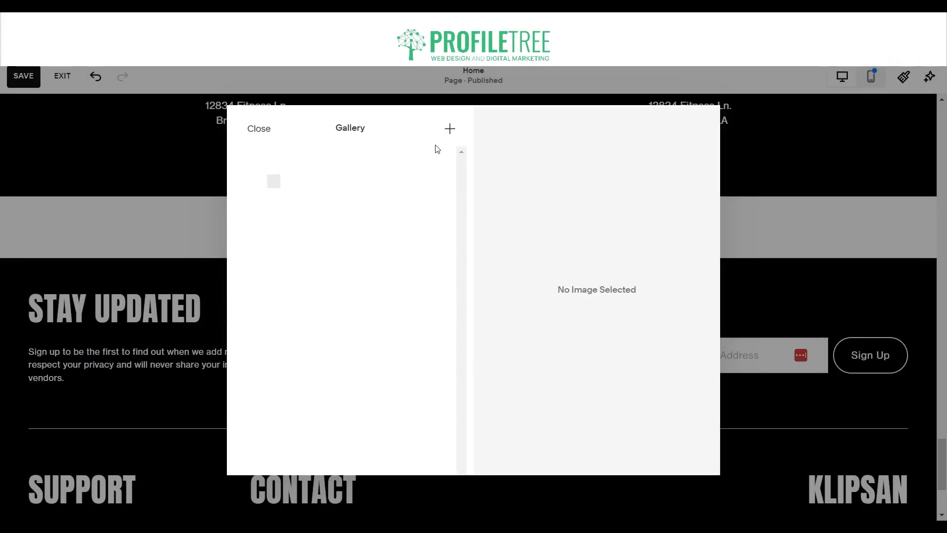
Step: Add the lime and lemon drink image and the salad plate image from the site's own library to the gallery
left_click(449, 128)
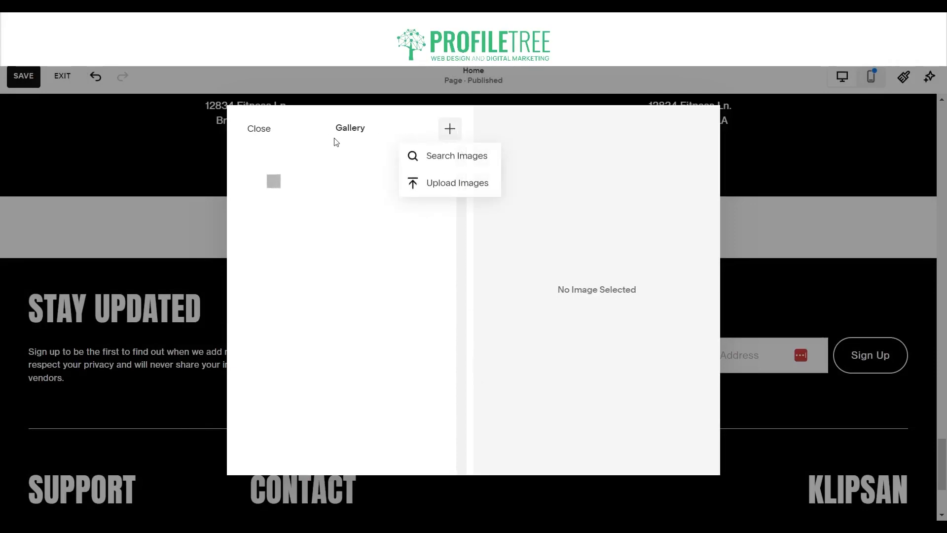
left_click(432, 159)
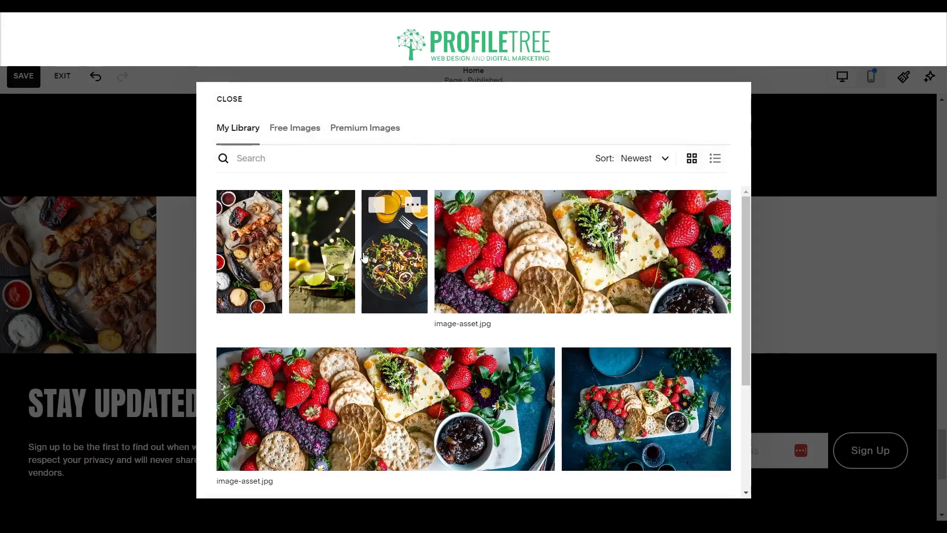
left_click(326, 269)
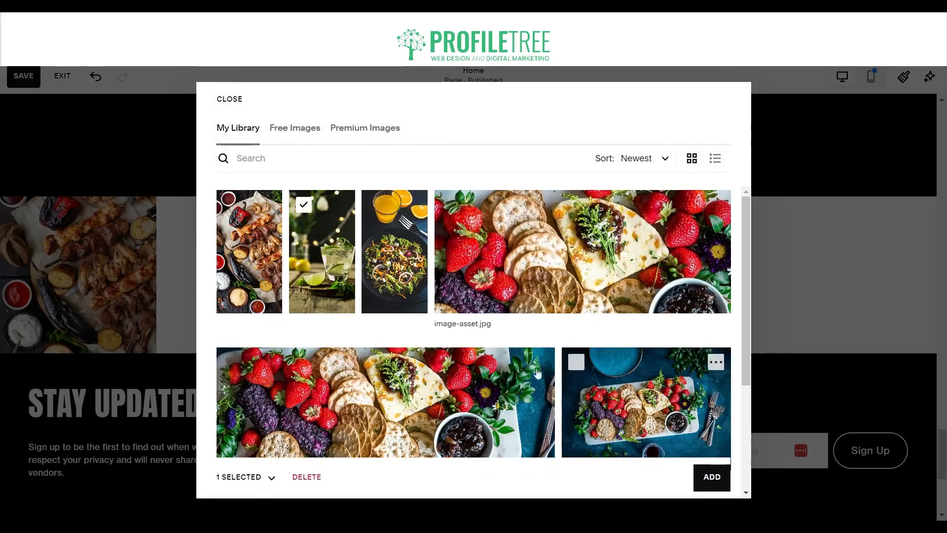
left_click(709, 478)
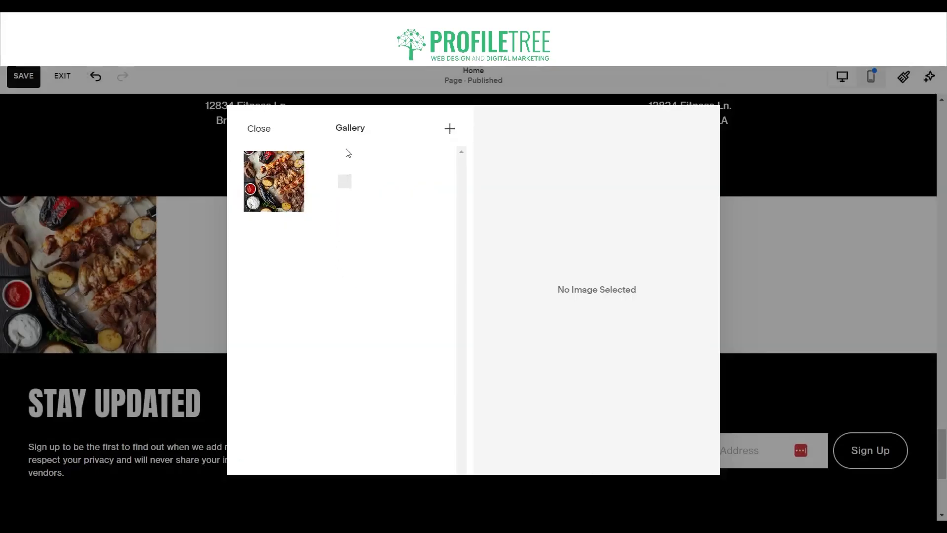
left_click(449, 129)
left_click(449, 157)
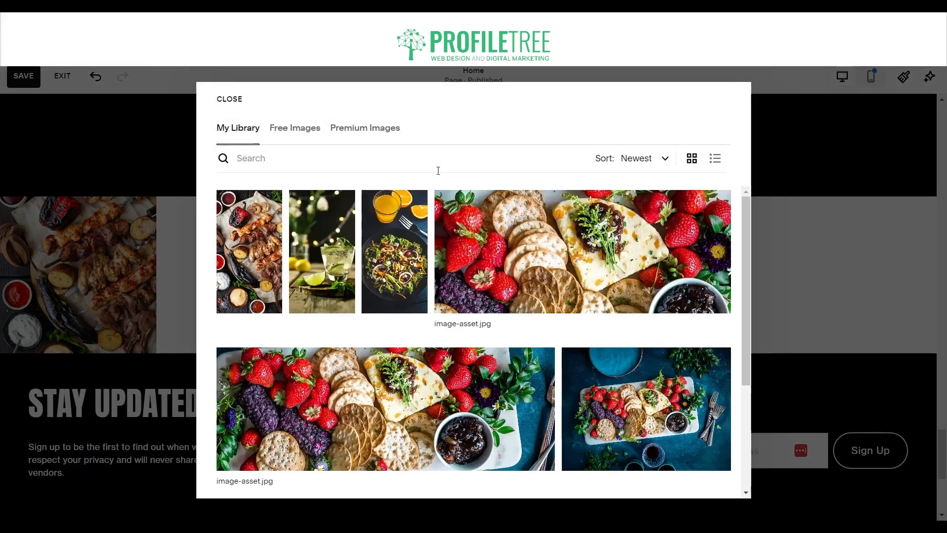
left_click(387, 254)
left_click(706, 478)
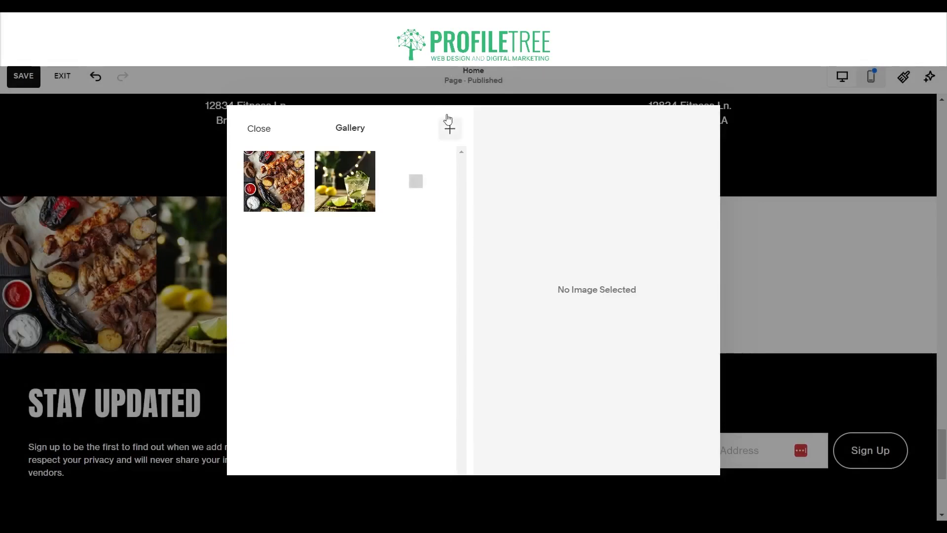
Step: Search the free images for "Food" and add the sliced pizza on a wooden board to the gallery
left_click(450, 128)
left_click(446, 158)
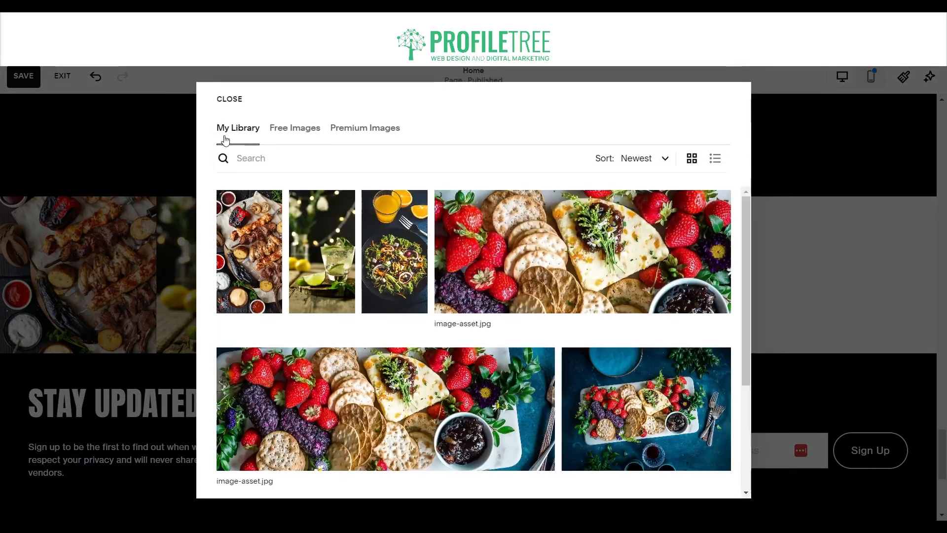
left_click(279, 128)
left_click(298, 153)
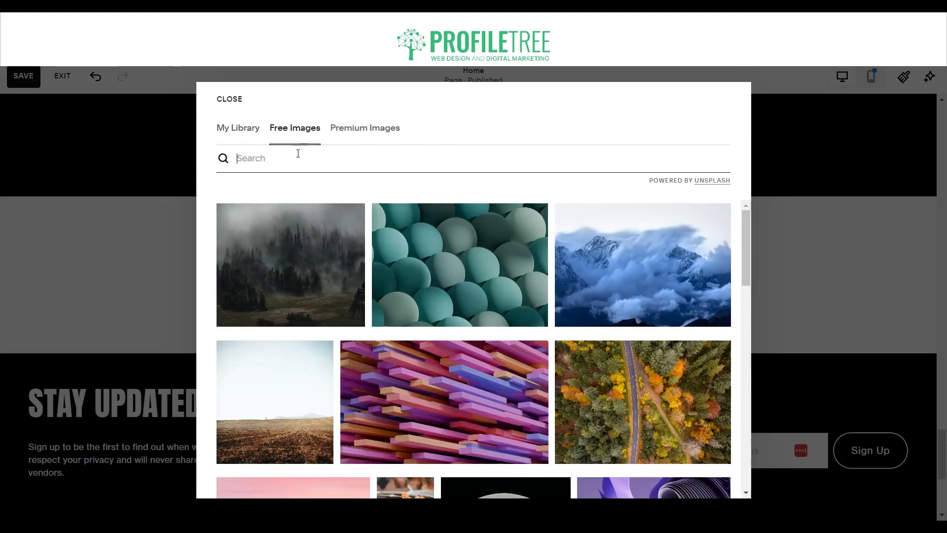
type("Food")
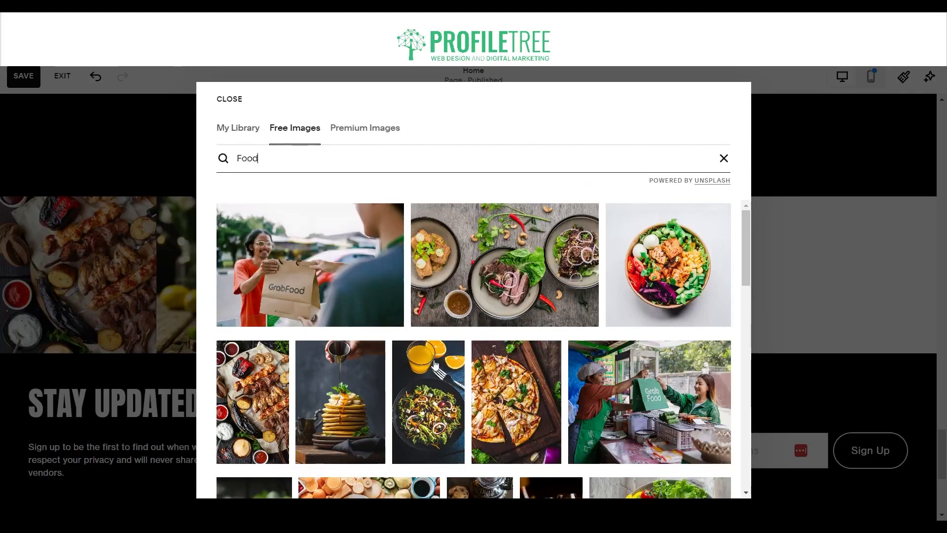
left_click(510, 380)
left_click(656, 360)
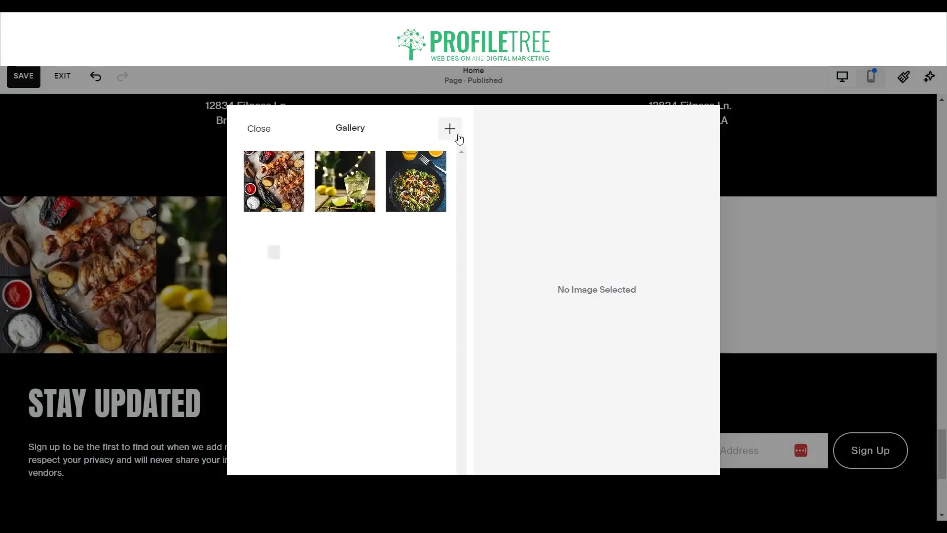
Step: Search the free images for "drink" and add the wine glass against dark pink and green lighting to the gallery
left_click(449, 129)
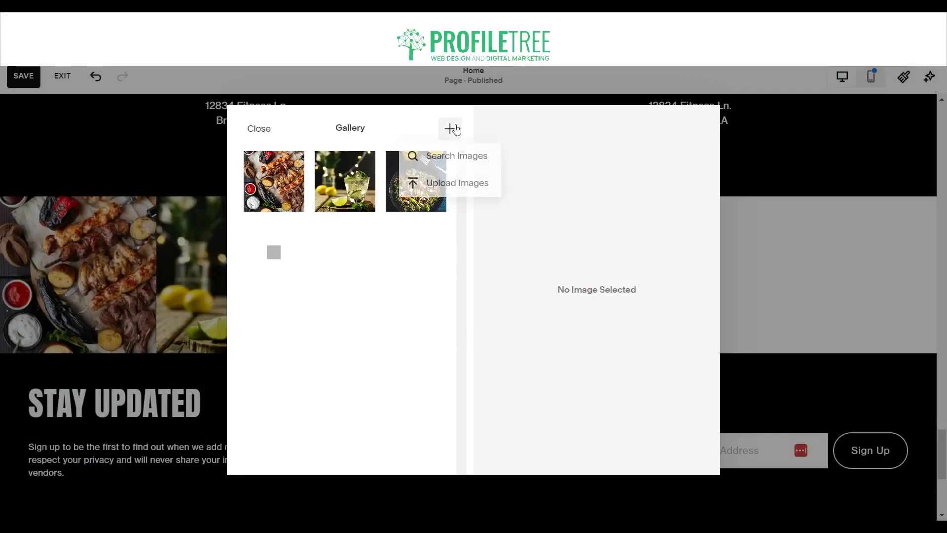
left_click(456, 155)
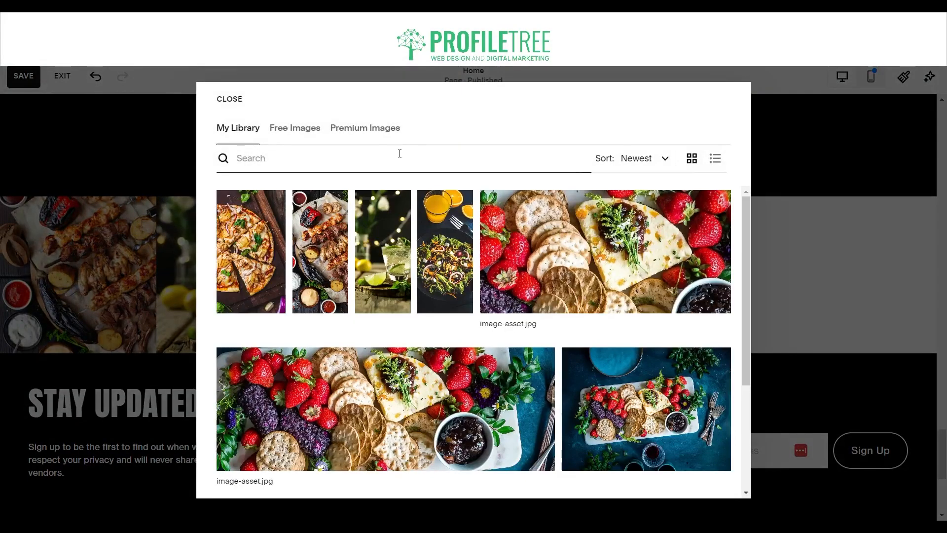
type("Drink")
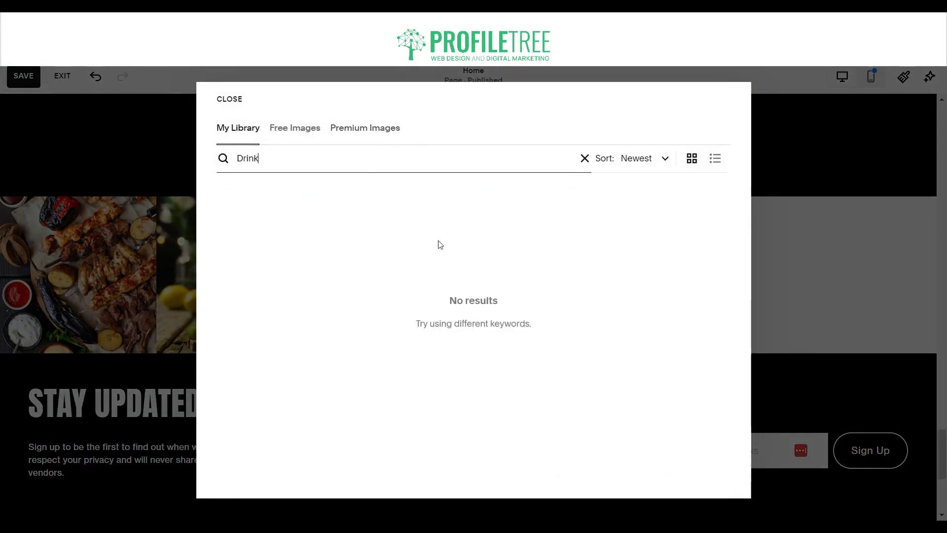
left_click(302, 131)
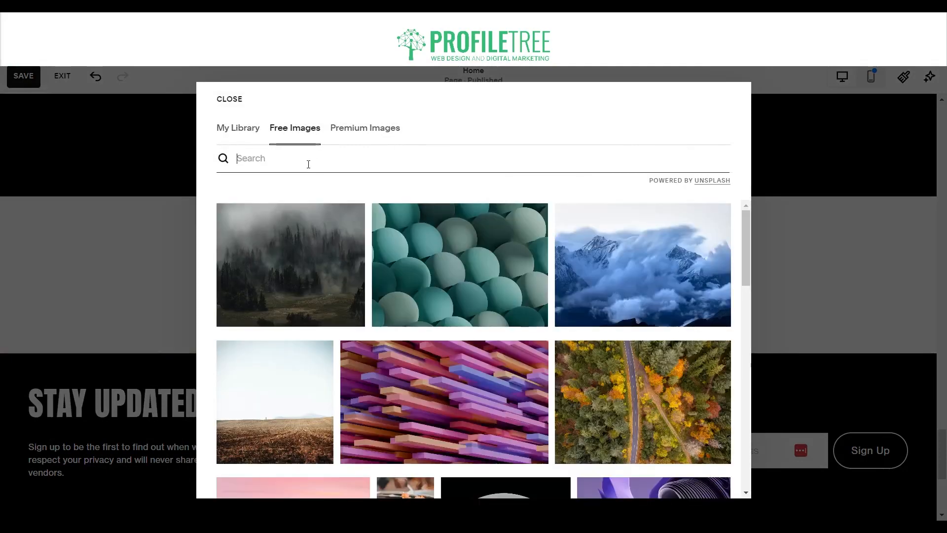
type("drink")
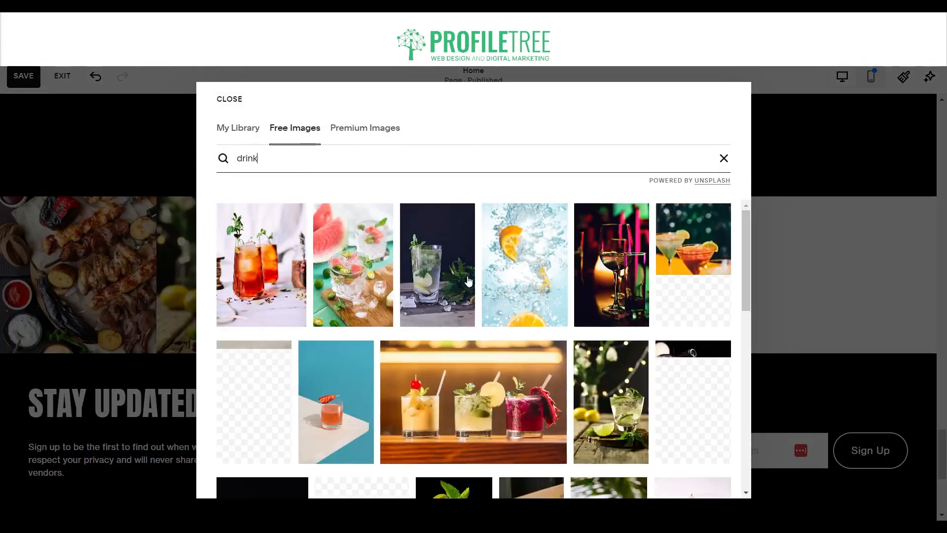
left_click(612, 298)
left_click(668, 376)
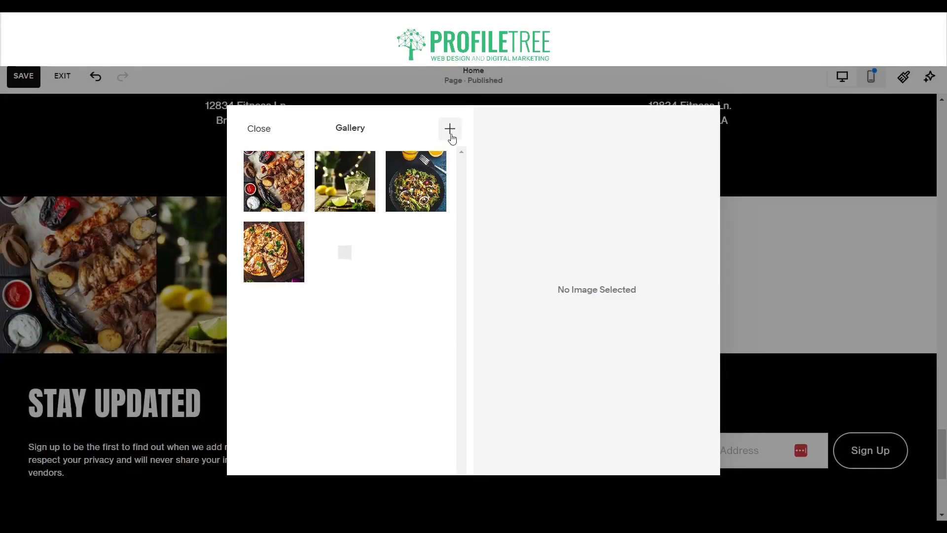
Step: Search the free images for "Drink" and add the wine being poured into a glass on black to the gallery
left_click(450, 131)
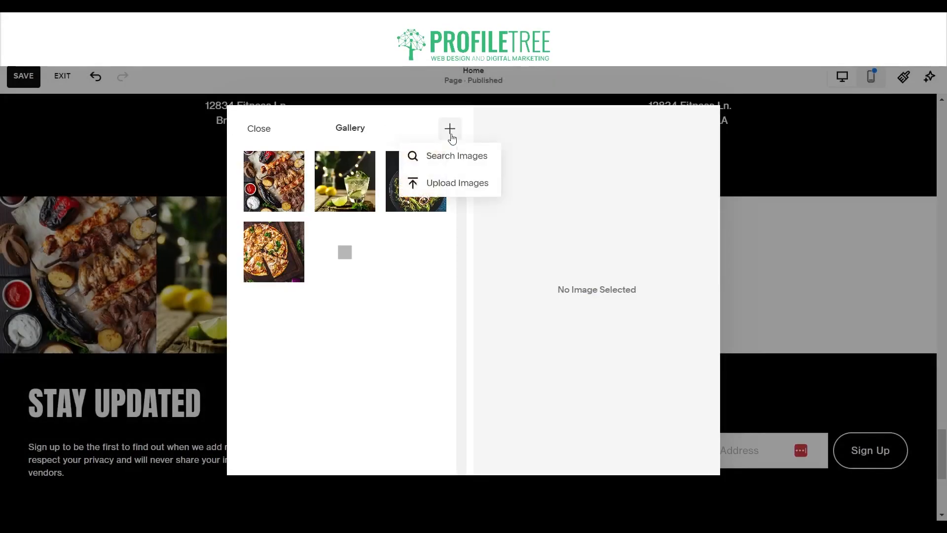
left_click(451, 156)
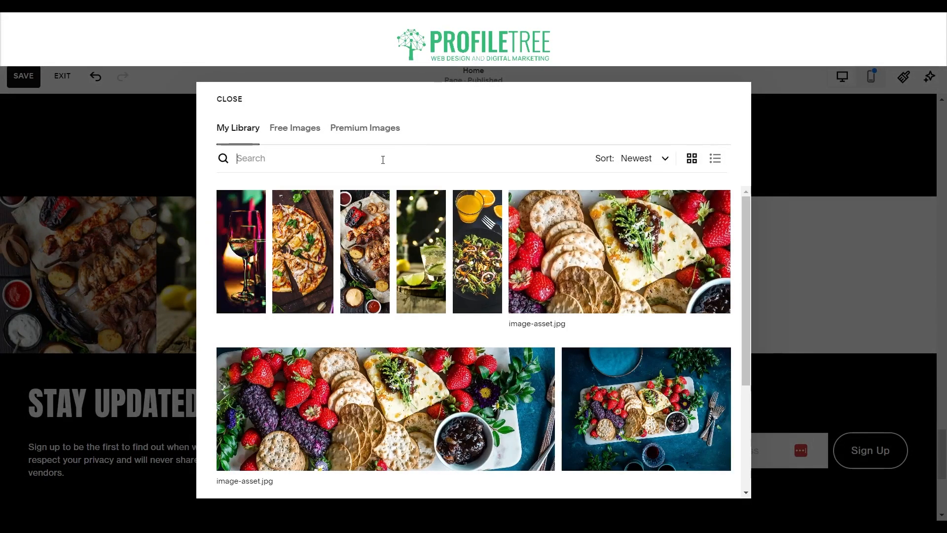
left_click(307, 130)
left_click(321, 163)
type("Drink")
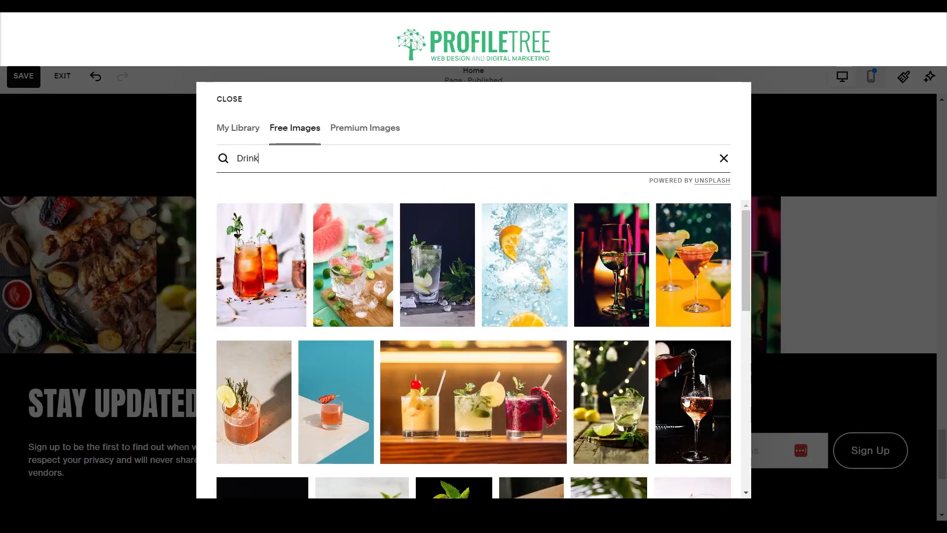
left_click(686, 401)
left_click(639, 376)
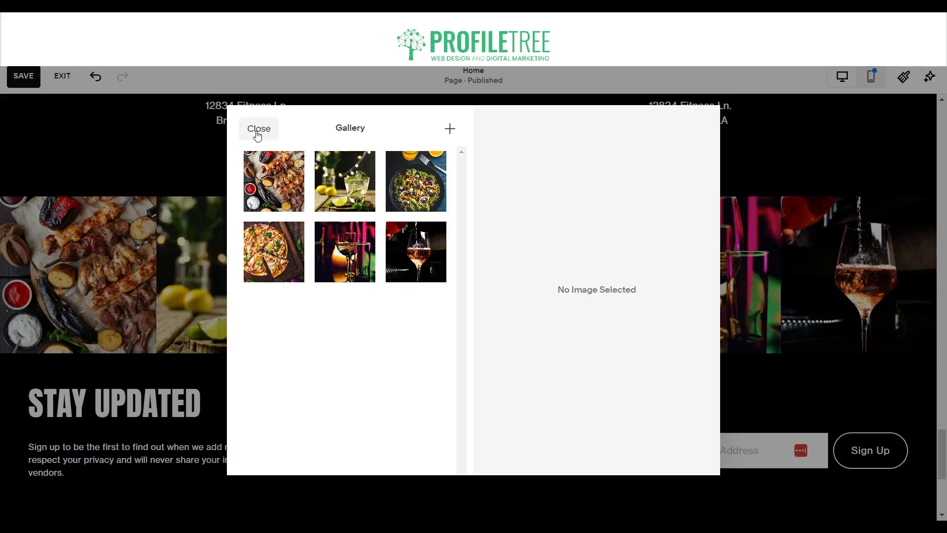
Step: Reorder the gallery so the poured wine image is second and the pizza image is third
left_click_drag(403, 256, 322, 182)
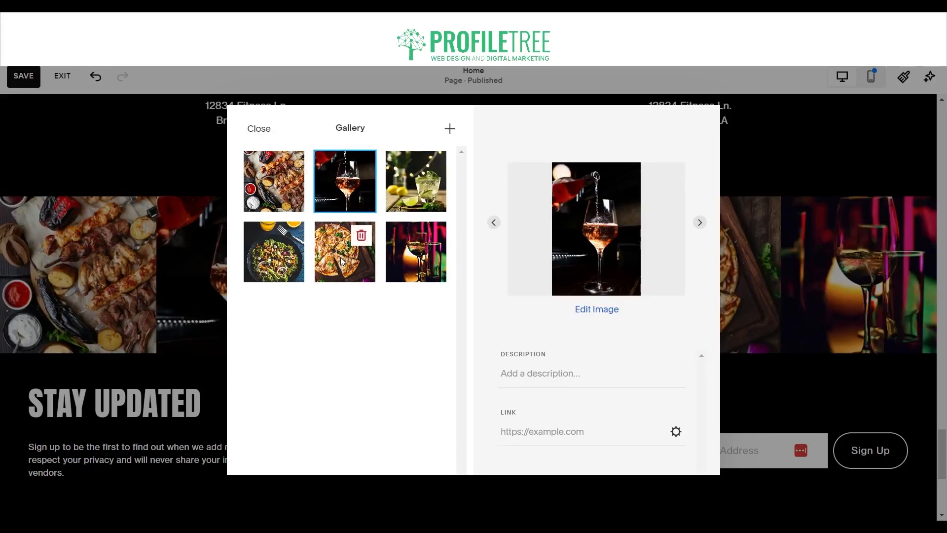
left_click_drag(342, 262, 418, 263)
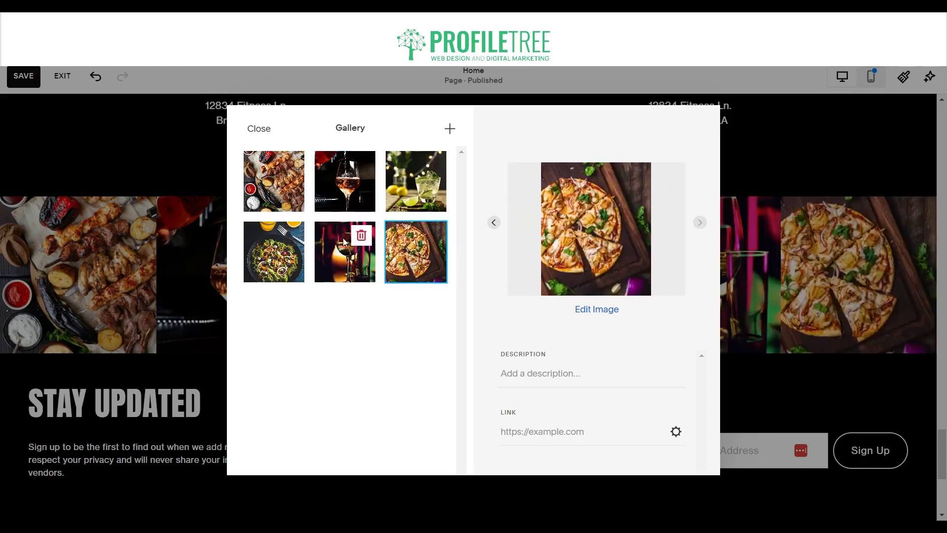
left_click_drag(416, 261, 410, 190)
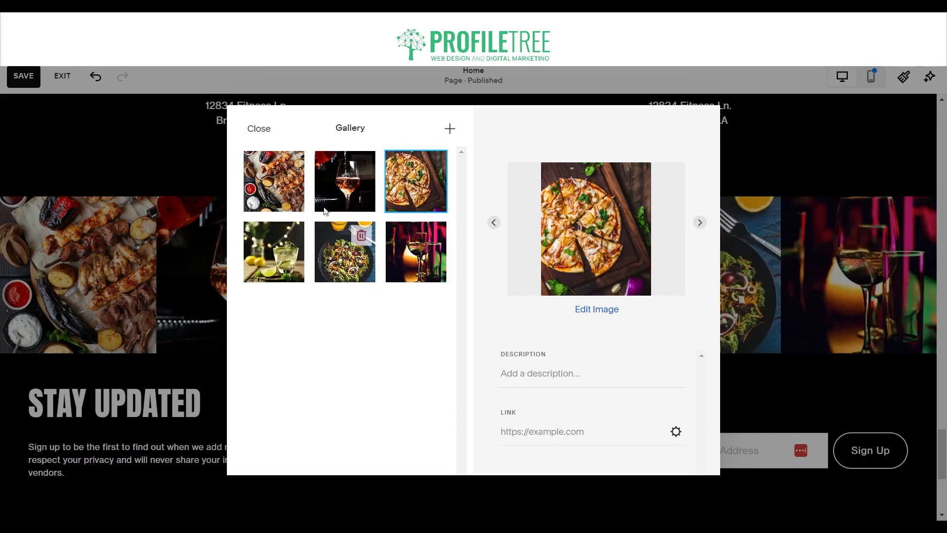
Step: Close the gallery editor and open the site title and logo settings of the home page's header
left_click(261, 130)
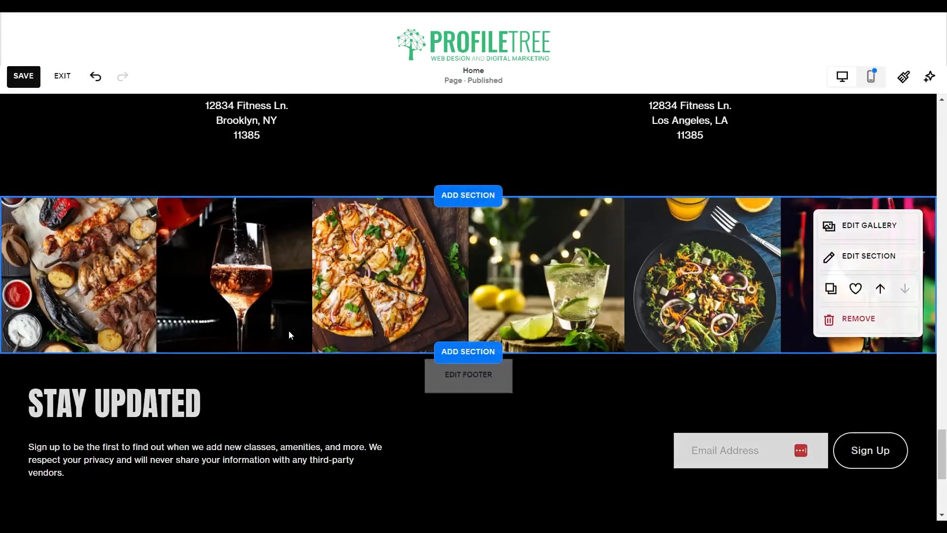
scroll(288, 330, "down", 5)
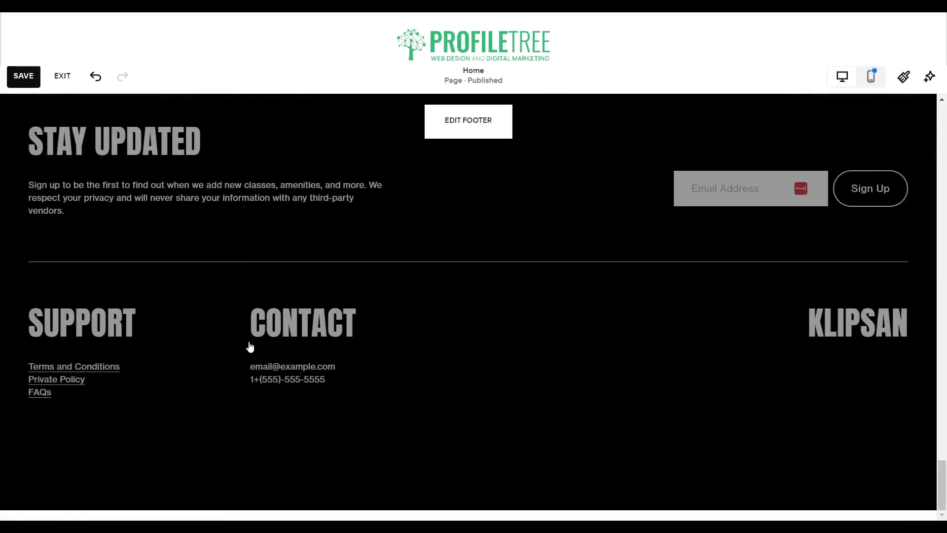
scroll(249, 347, "up", 20)
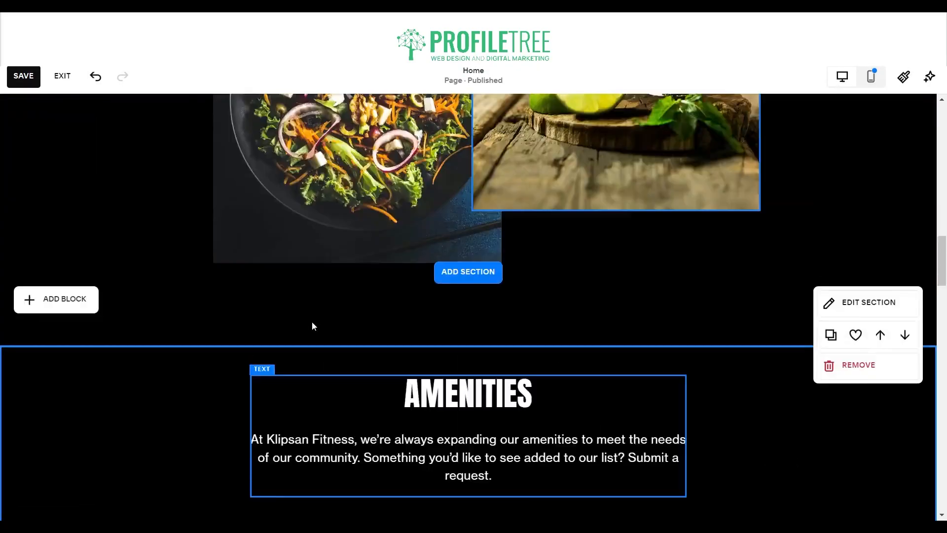
scroll(312, 322, "up", 15)
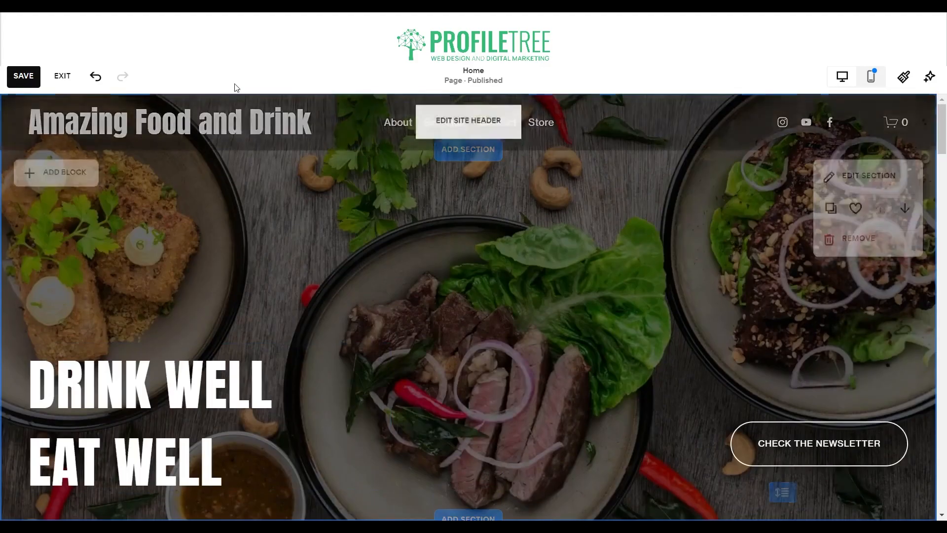
left_click(452, 120)
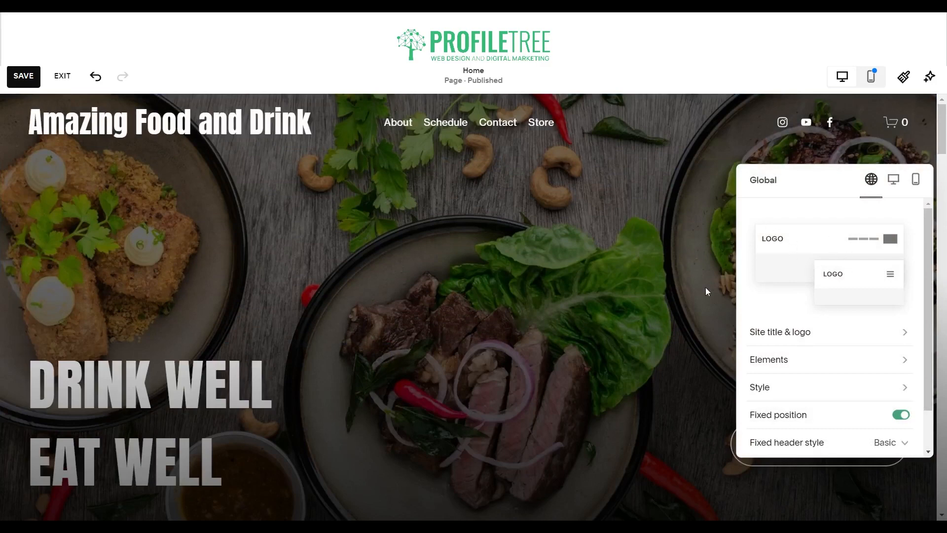
left_click(824, 338)
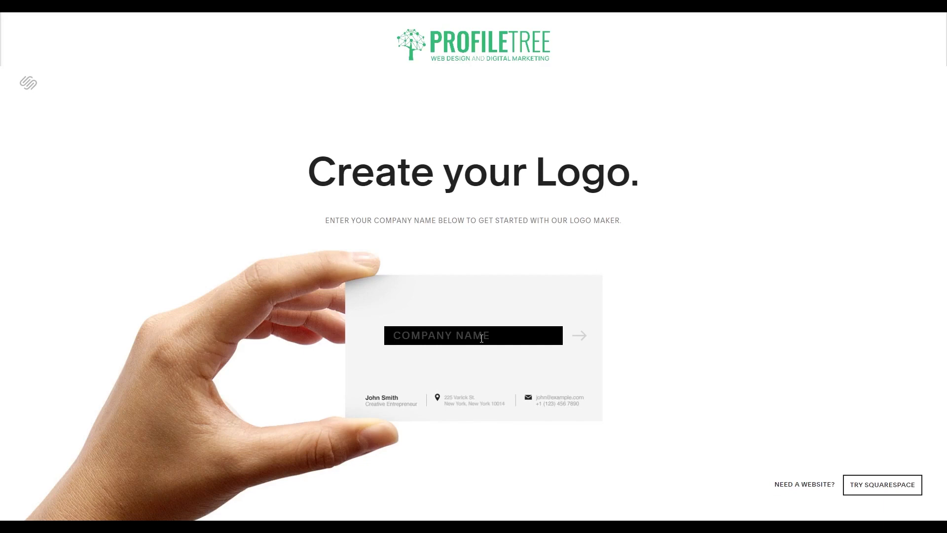
Step: Start a logo with the company name AMAZING FOOD AND DRINK and search its symbols for "FOOD"
type("AMAZING FOOD A")
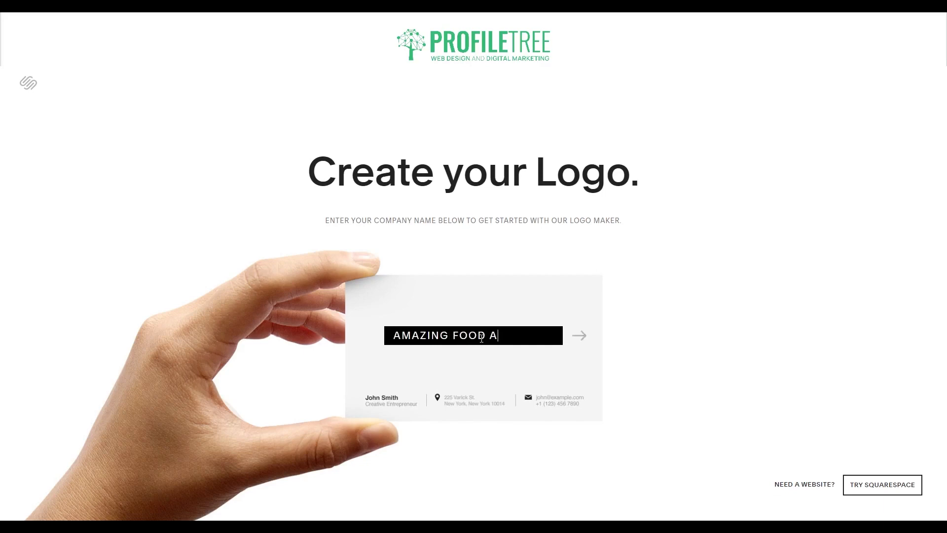
type("K")
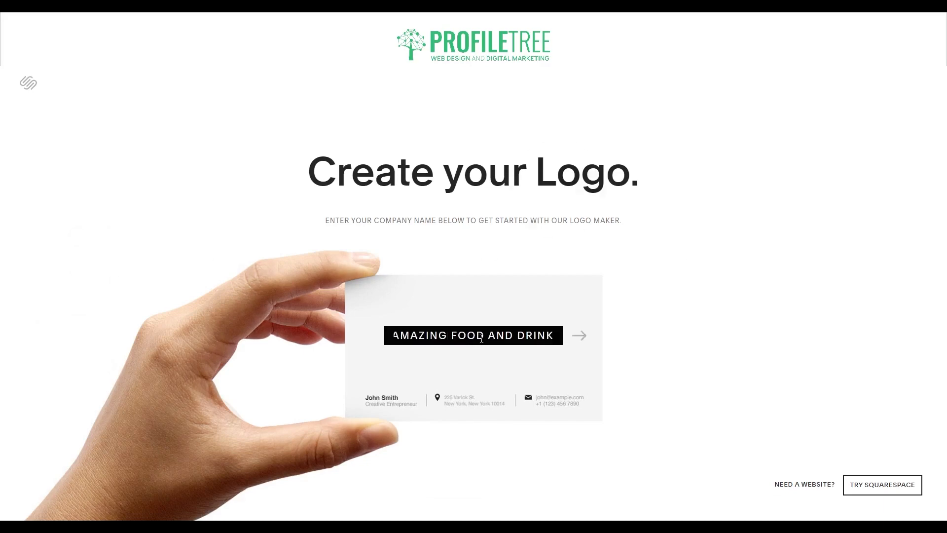
key("Return")
left_click(166, 199)
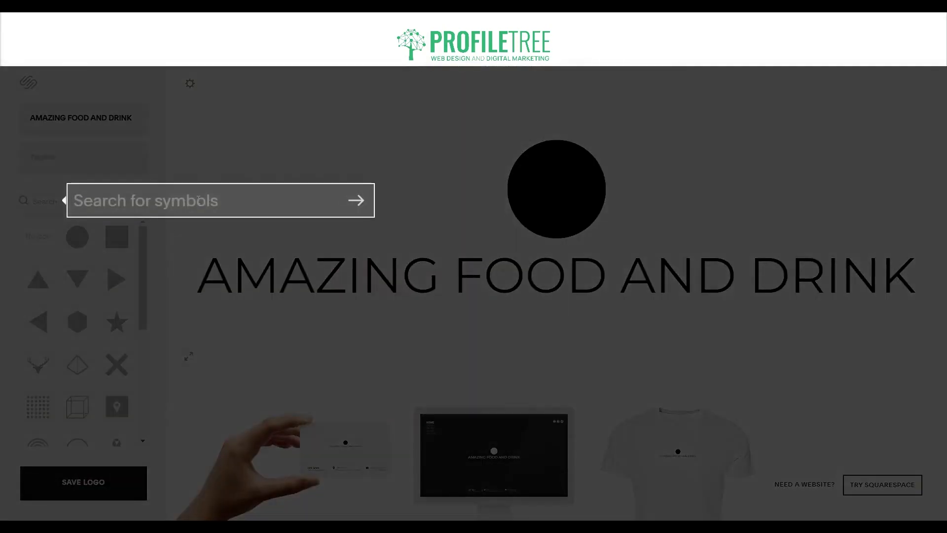
type("FOOD")
key("Return")
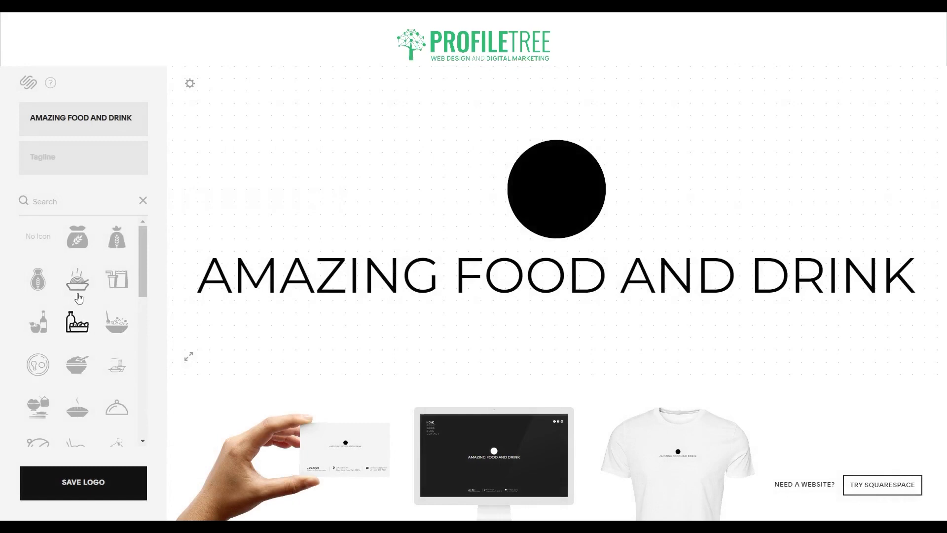
Step: Try several food symbols on the logo, including the steaming noodle bowl, the sandwich with soup, and the drink with toast
left_click(39, 407)
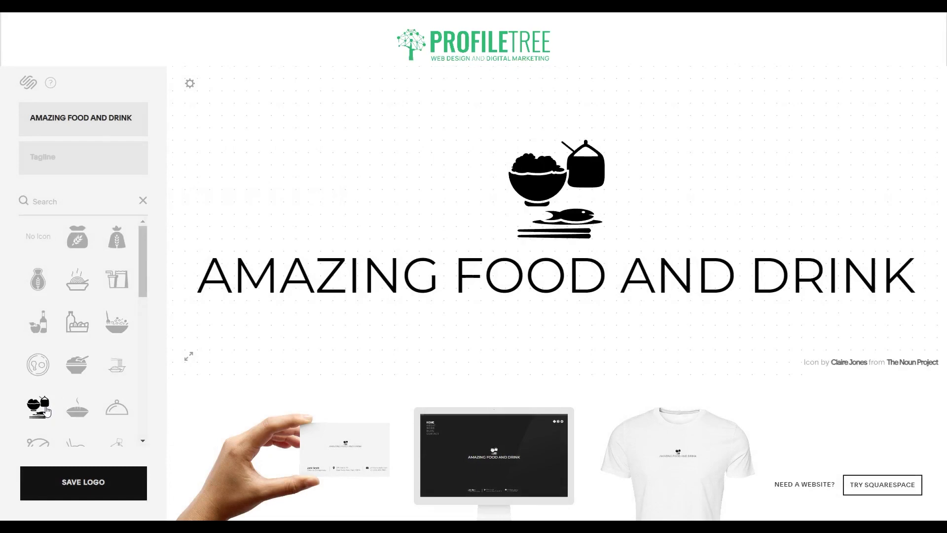
left_click(44, 321)
left_click(71, 294)
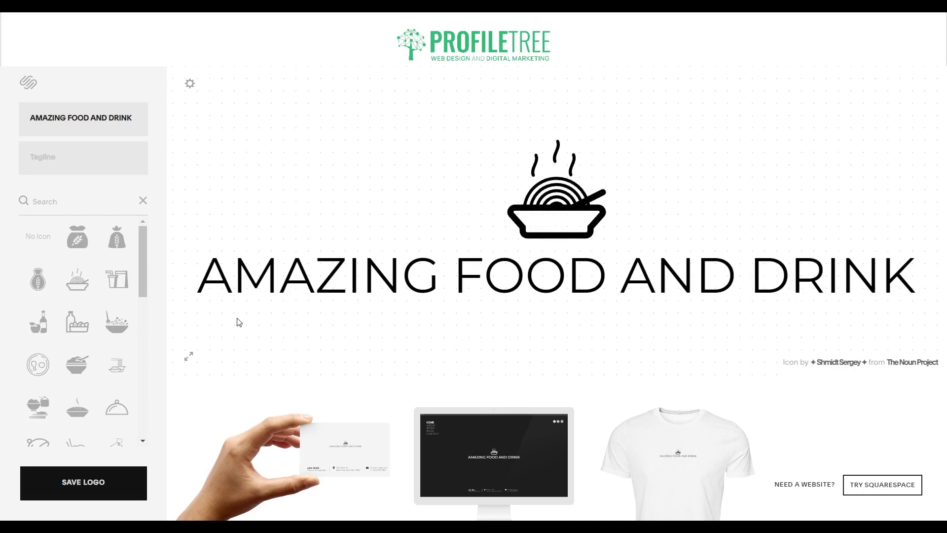
scroll(61, 394, "down", 4)
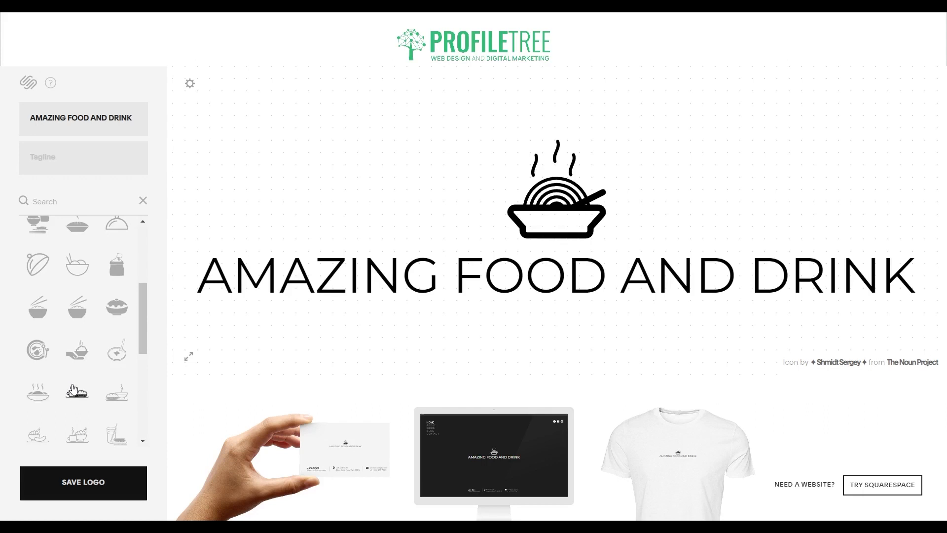
left_click(123, 395)
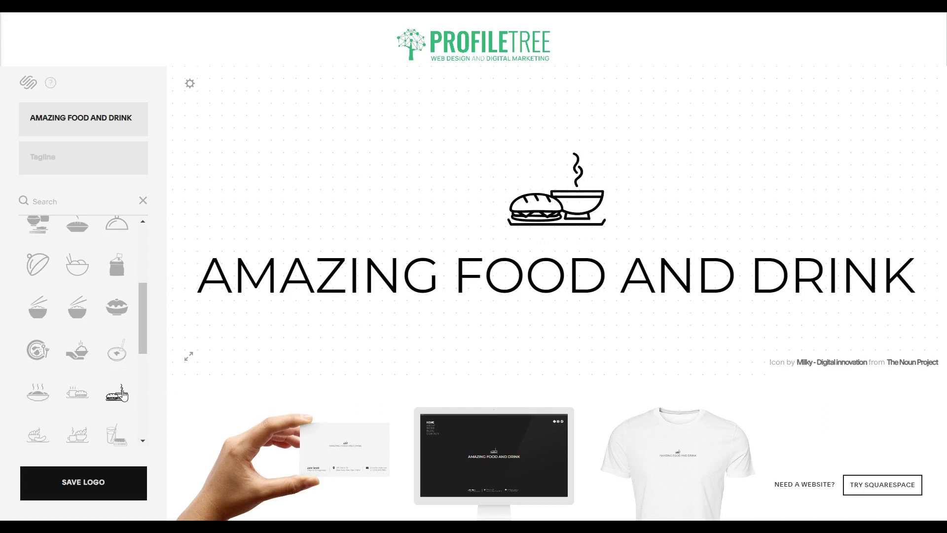
scroll(100, 402, "down", 3)
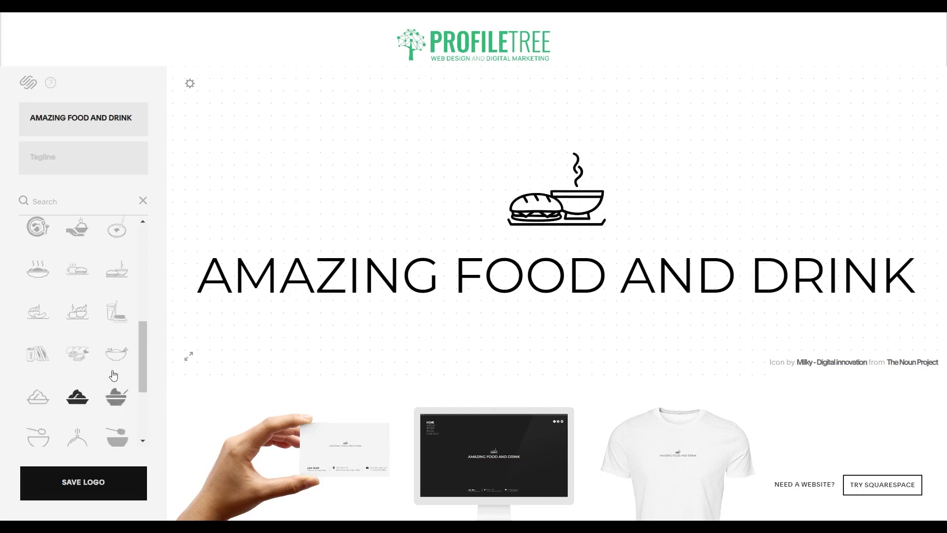
left_click(116, 312)
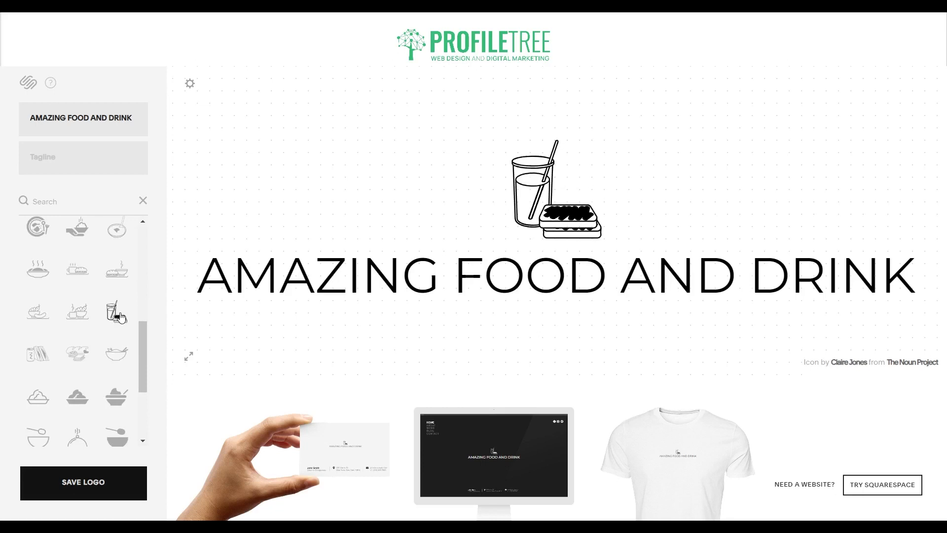
left_click(73, 327)
Step: Use the solid black rice bowl with chopsticks as the logo's symbol
scroll(74, 325, "up", 3)
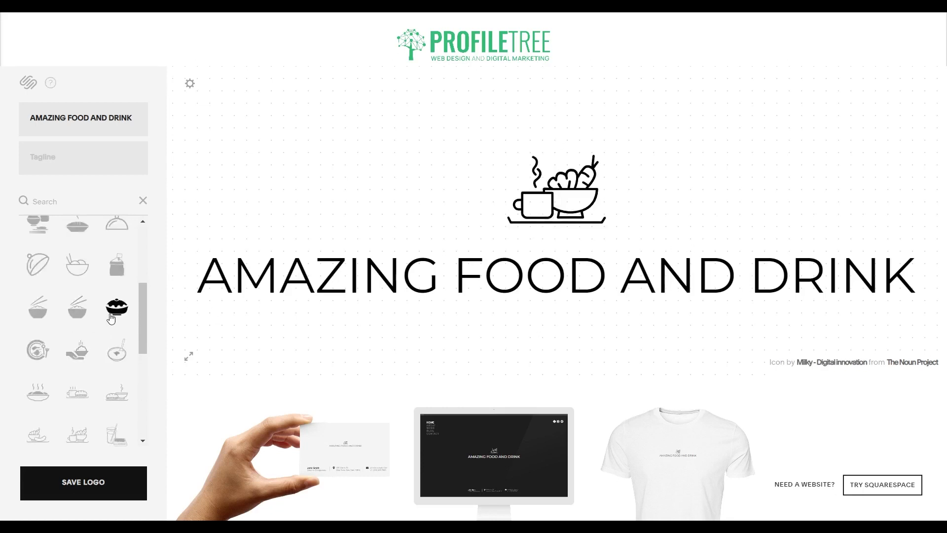
scroll(113, 314, "up", 3)
left_click(78, 430)
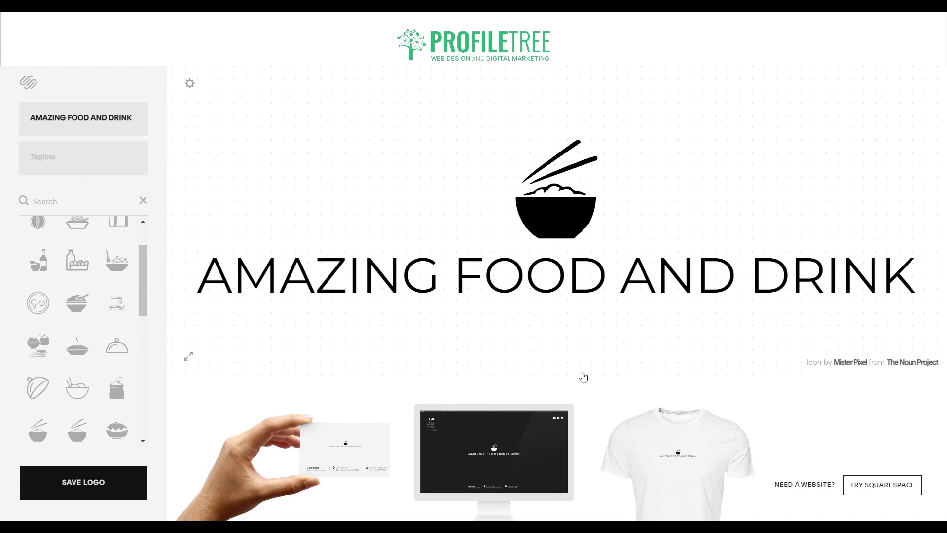
Step: Set the logo name's font weight to Bold, trying the italic font style and switching it back to regular
left_click(489, 279)
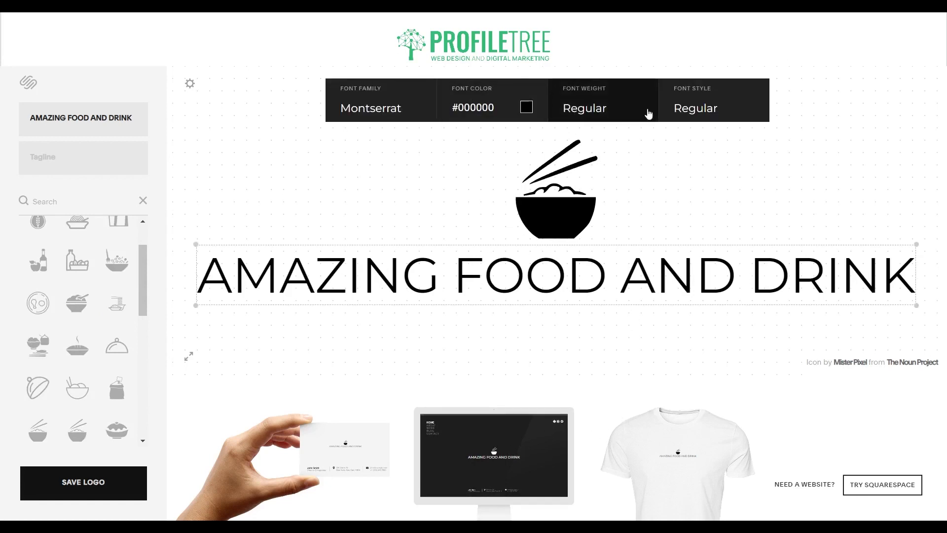
left_click(503, 278)
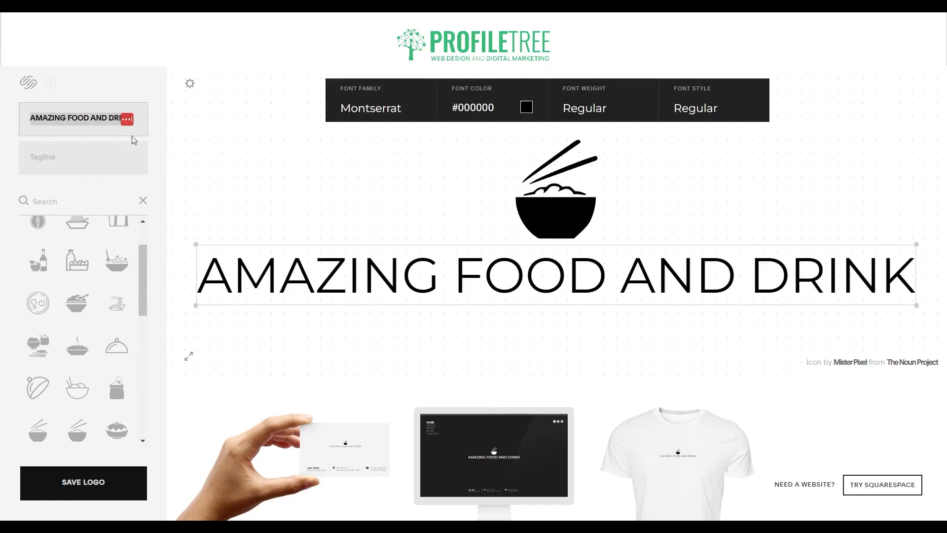
left_click(85, 121)
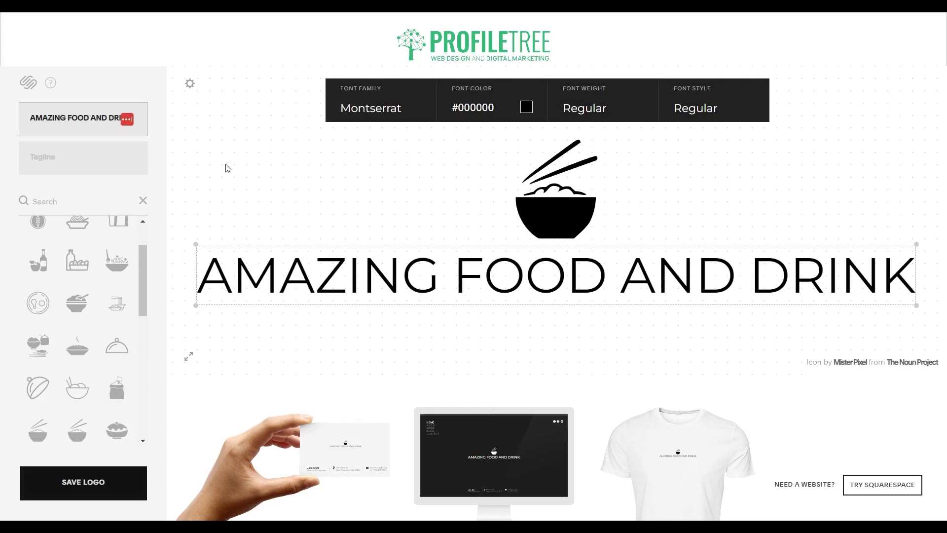
left_click(399, 108)
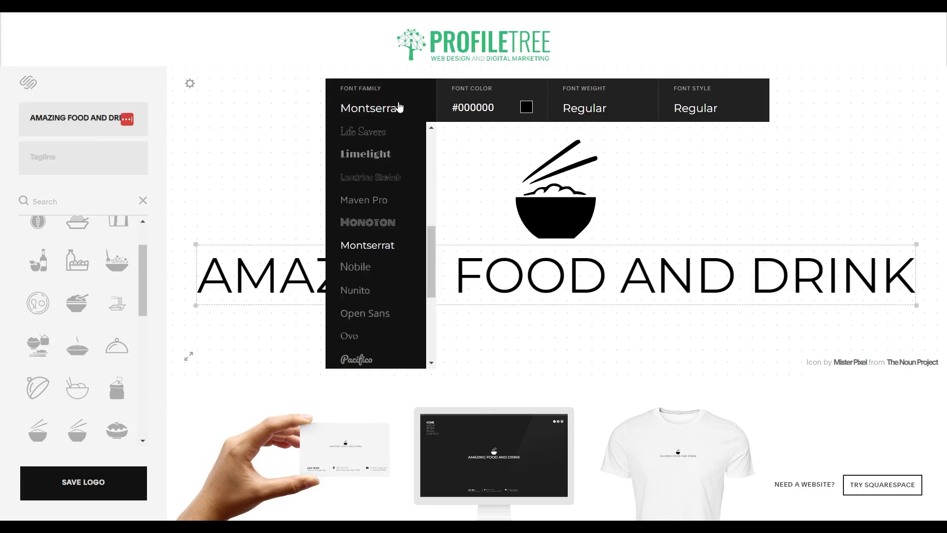
left_click(633, 107)
left_click(707, 105)
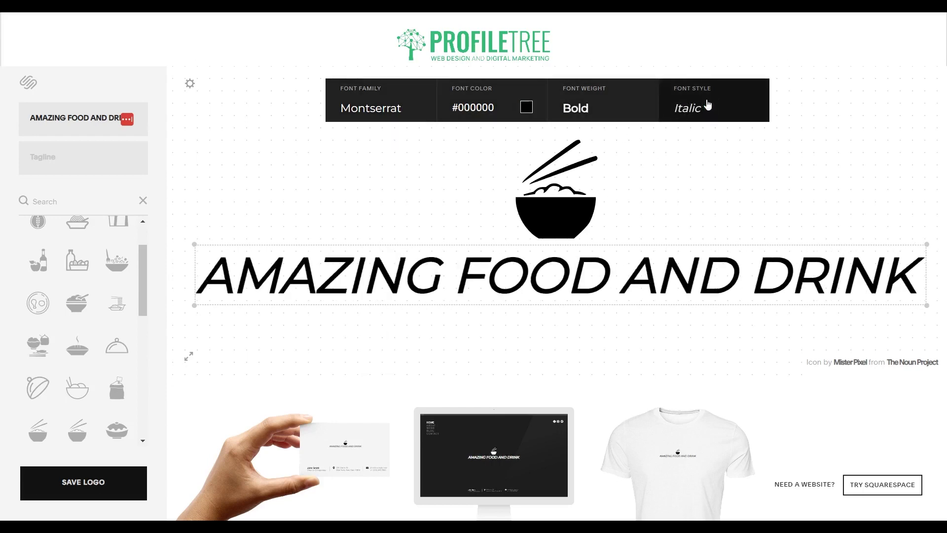
left_click(708, 105)
left_click(320, 223)
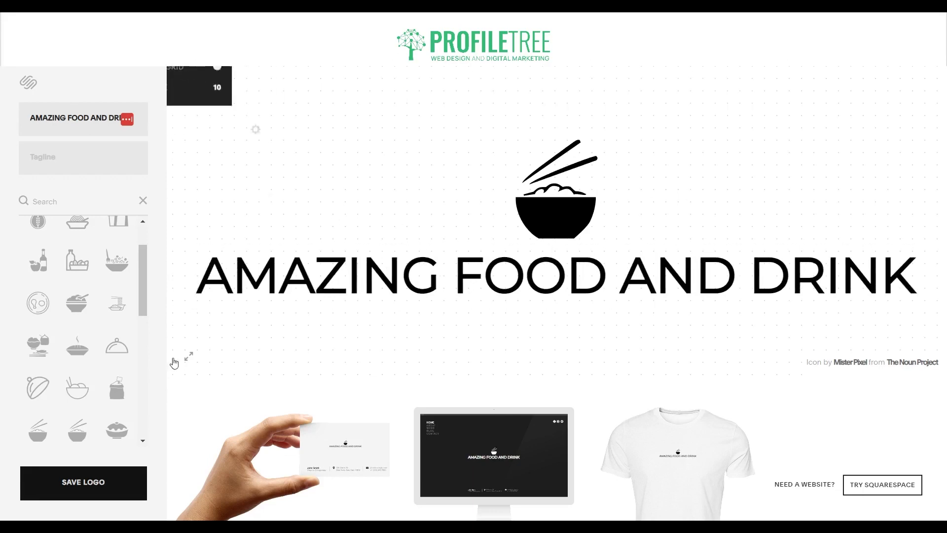
Step: Save the finished logo and download it for free
left_click(109, 487)
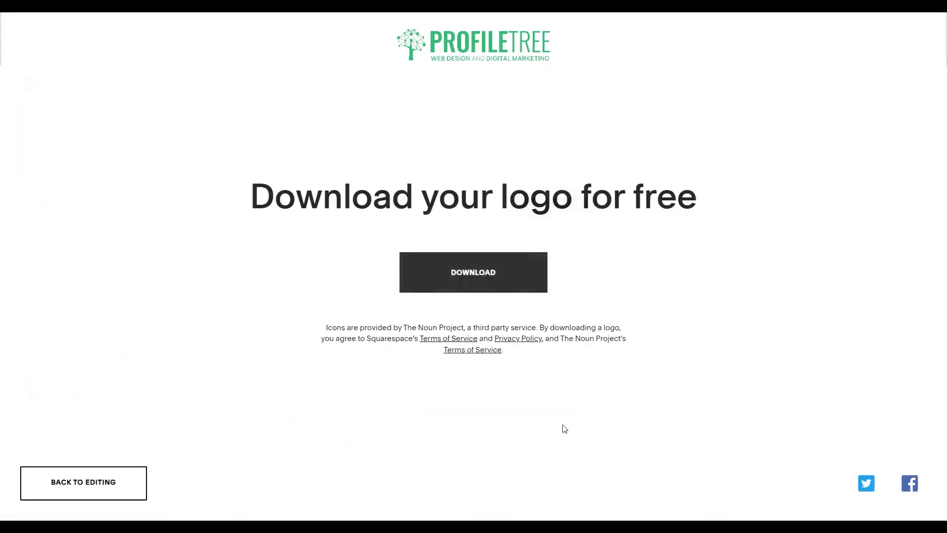
left_click(471, 278)
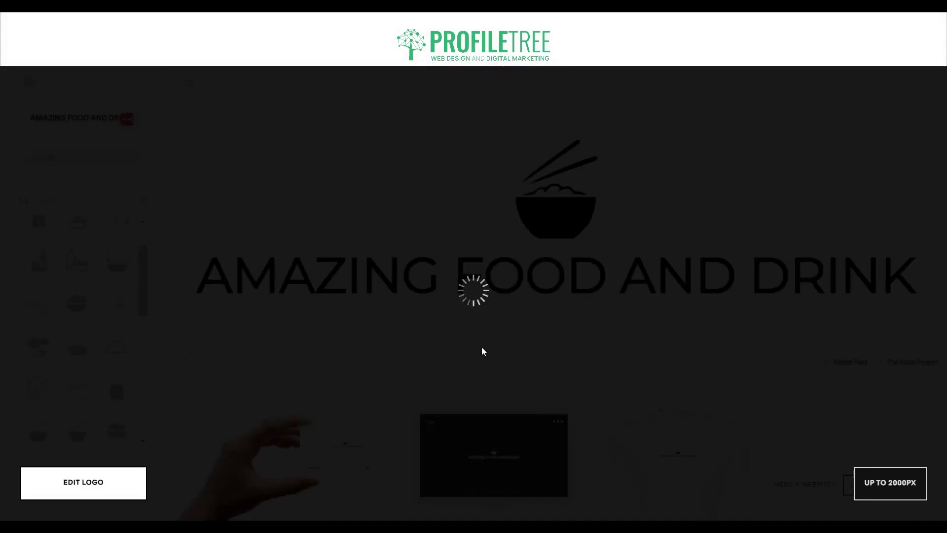
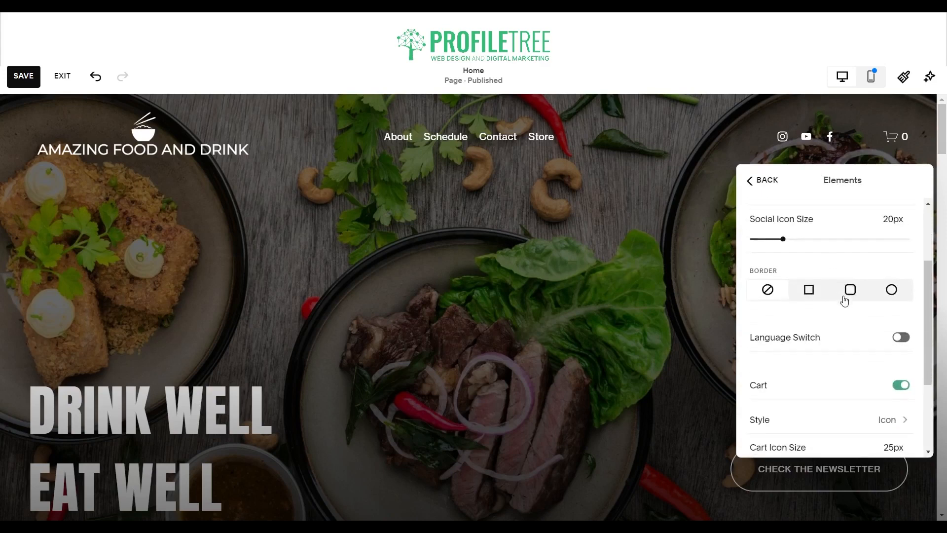
Step: Leave the header's element settings and look through the fixed header style options
left_click(750, 181)
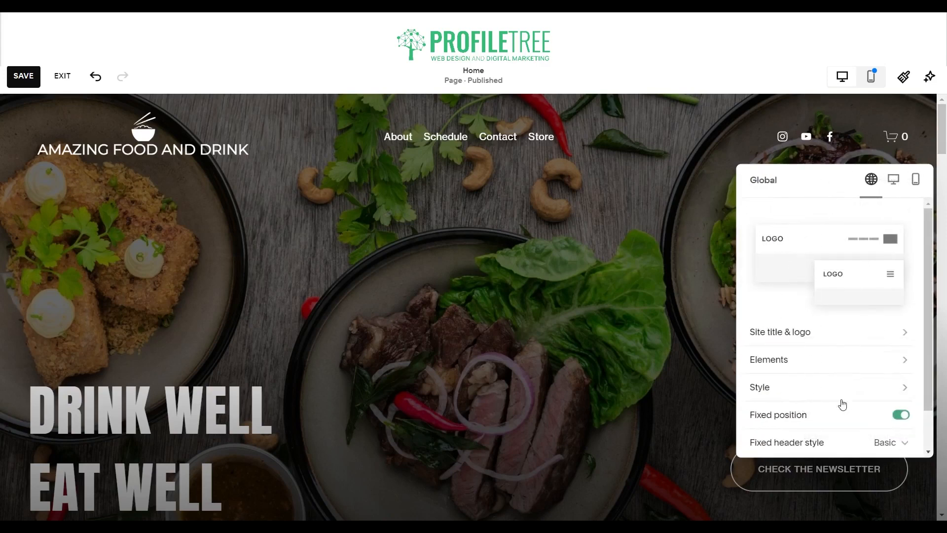
left_click(881, 442)
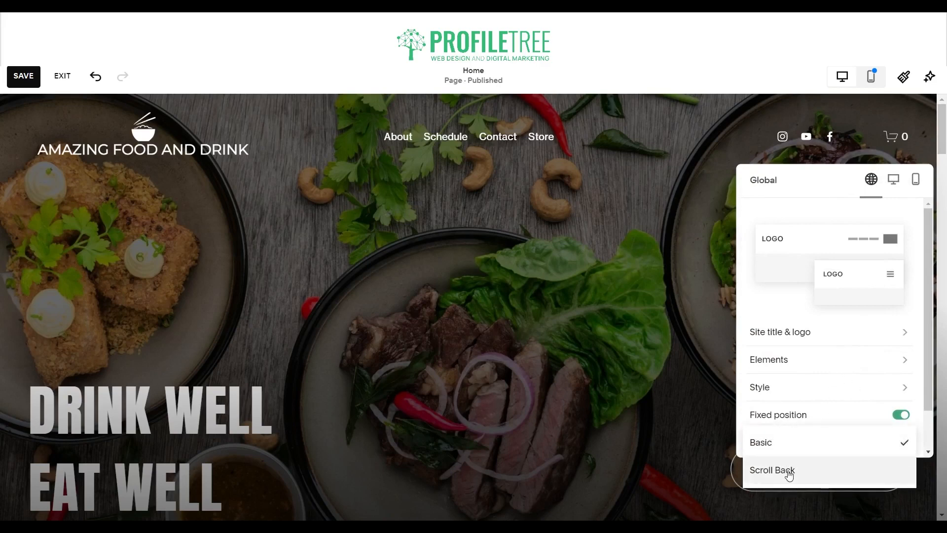
left_click(775, 306)
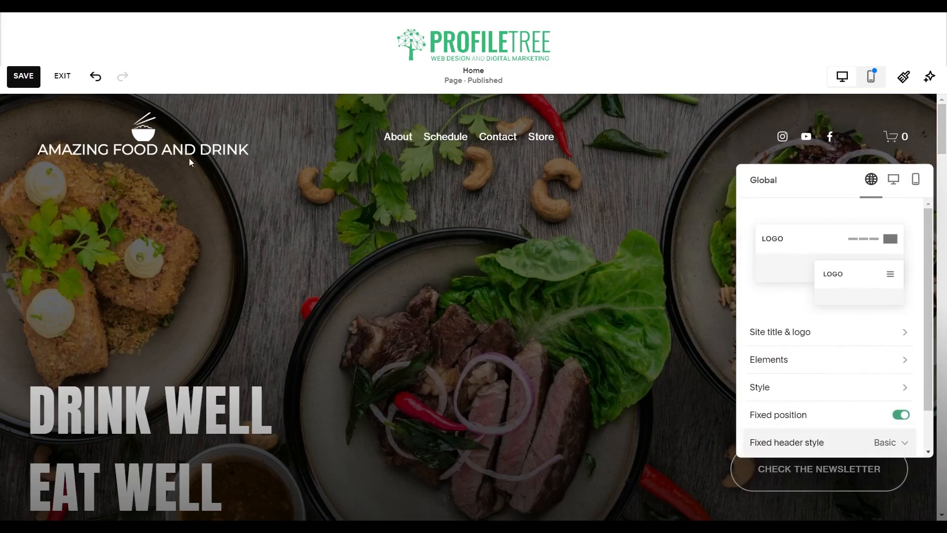
Step: Try the Gradient style on the site header and switch it back to Dynamic
left_click(785, 388)
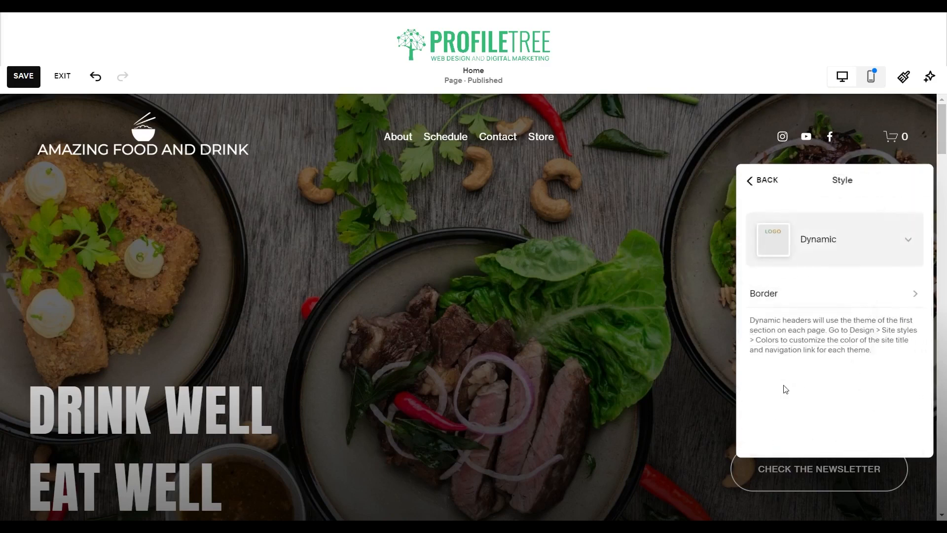
left_click(832, 241)
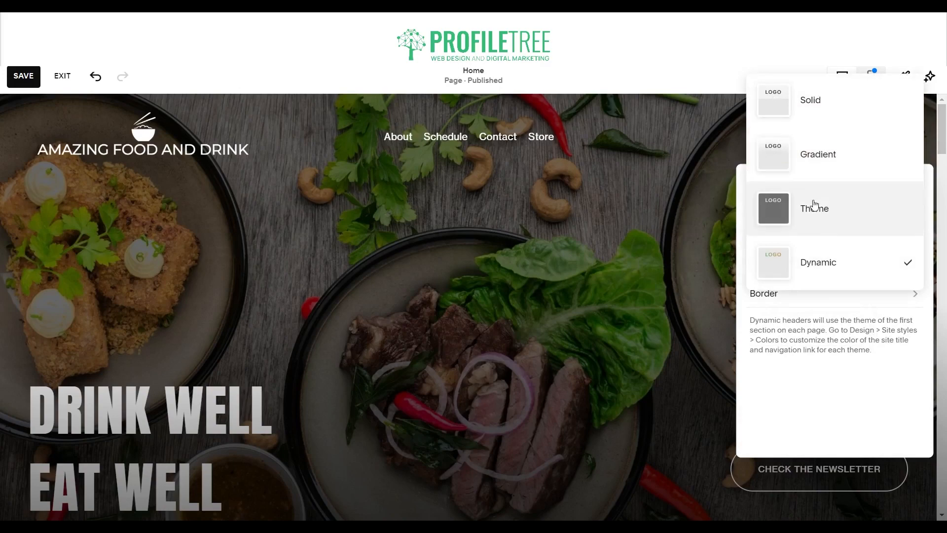
left_click(815, 155)
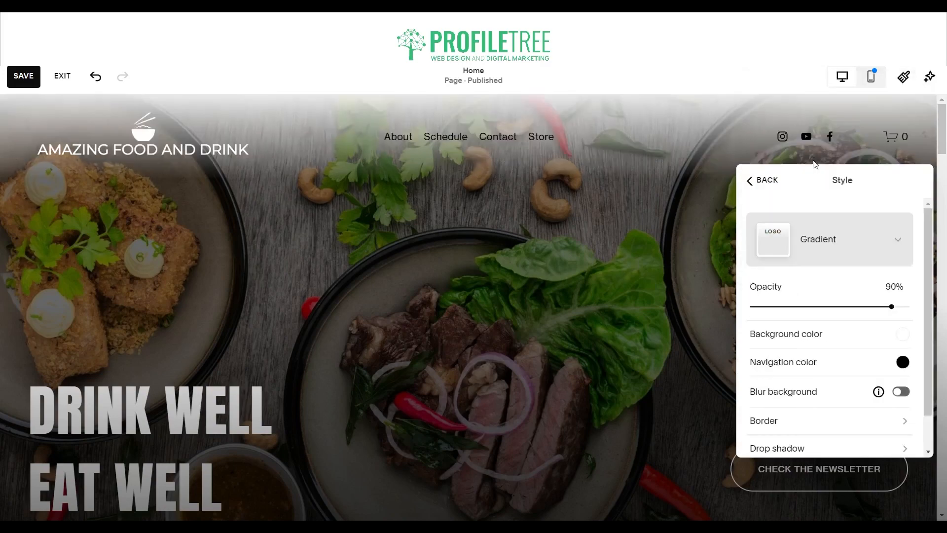
left_click(825, 239)
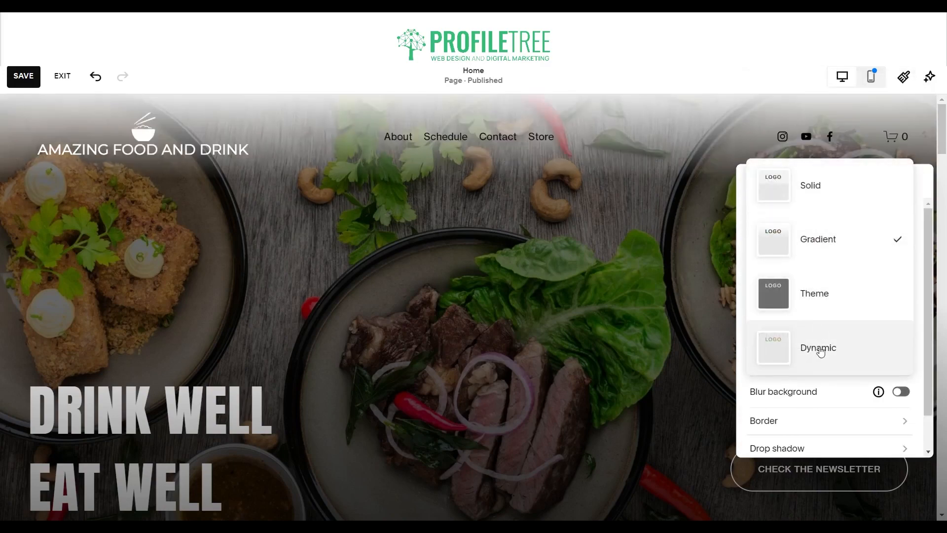
left_click(820, 347)
left_click(772, 180)
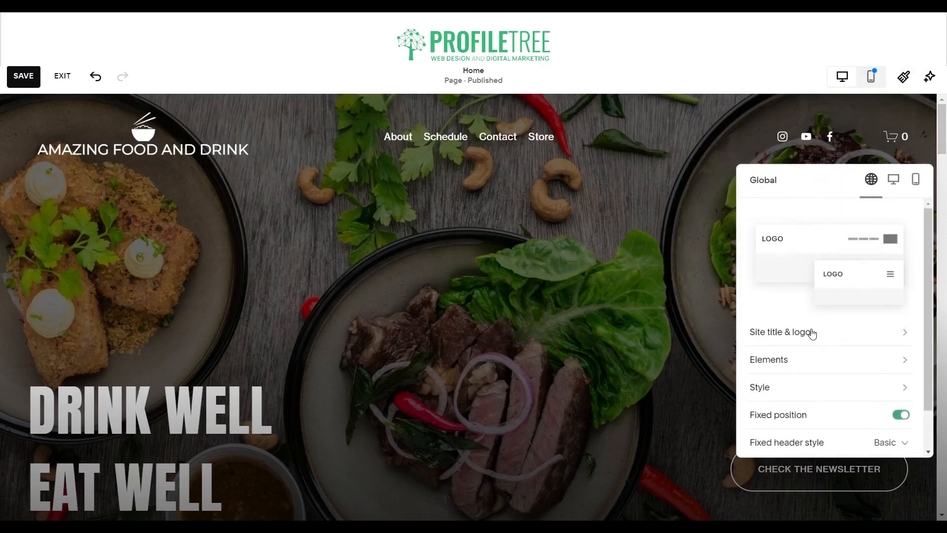
Step: Set the header logo's height to 88 px in the site title and logo settings
left_click(812, 333)
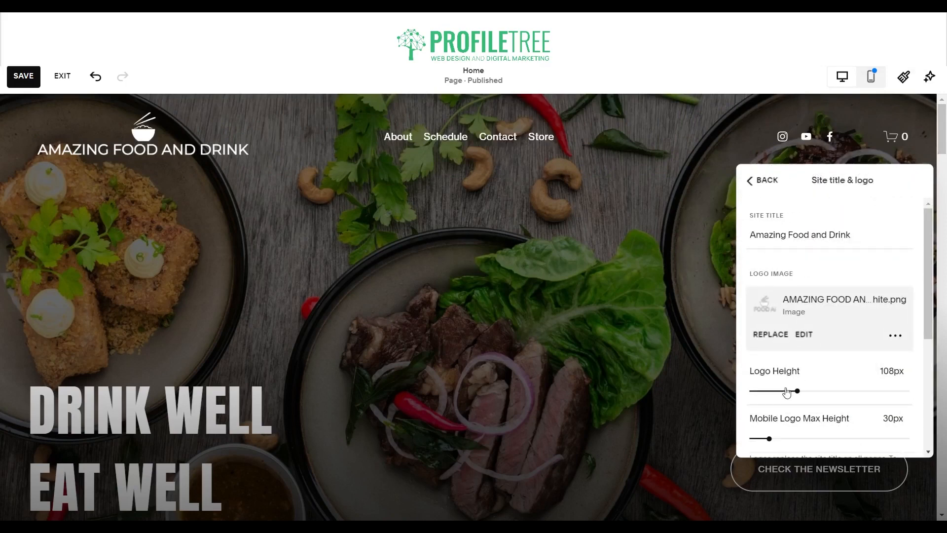
left_click(778, 391)
left_click_drag(774, 390, 812, 393)
left_click(783, 392)
left_click(787, 391)
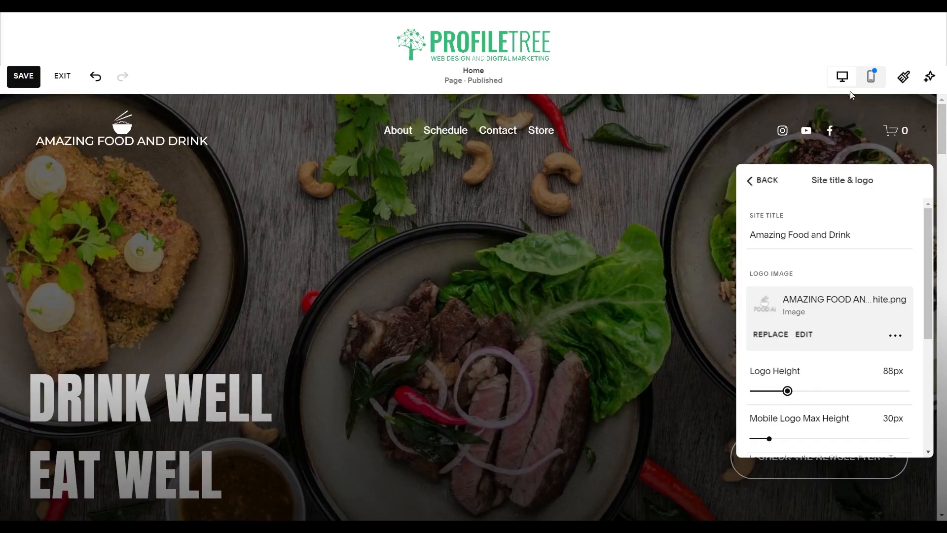
Step: Set the mobile logo max height to 48 px using the mobile preview, and return to the desktop view
left_click(871, 76)
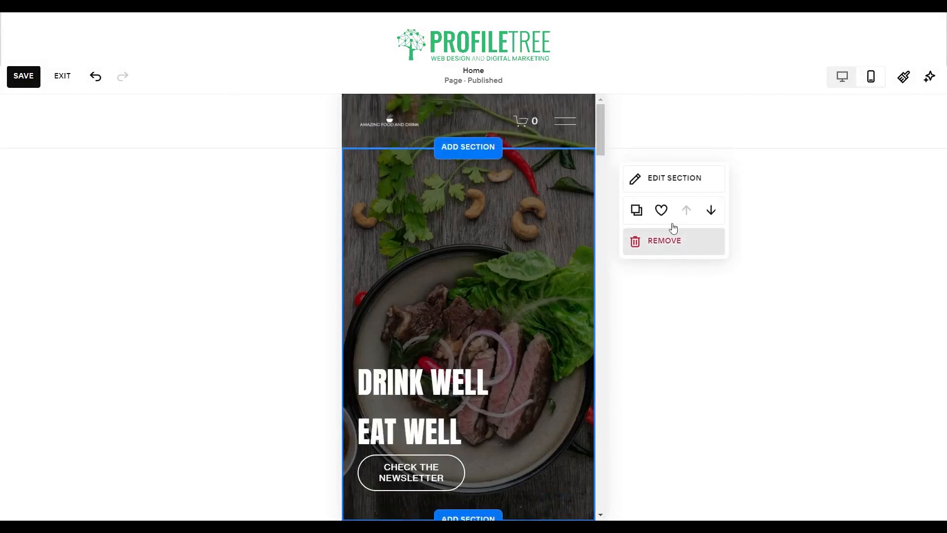
left_click(462, 126)
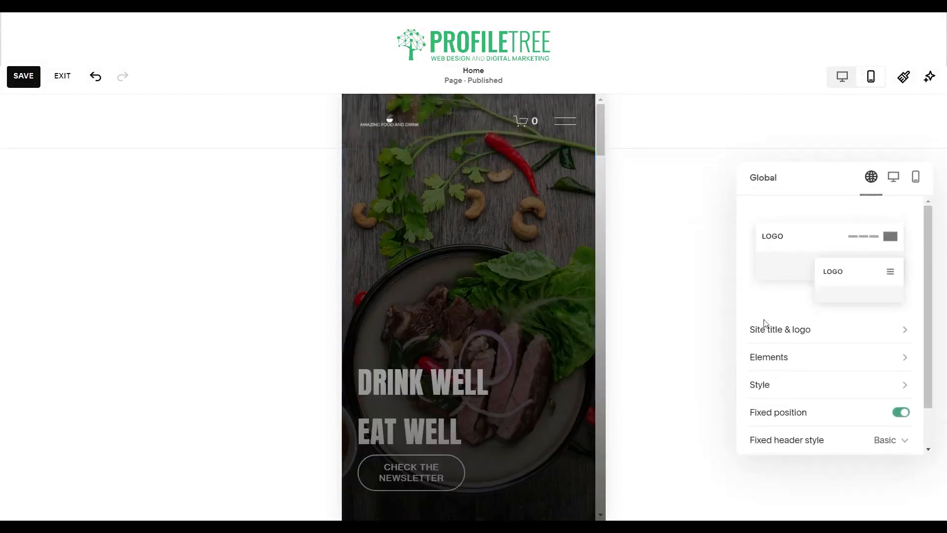
left_click(793, 330)
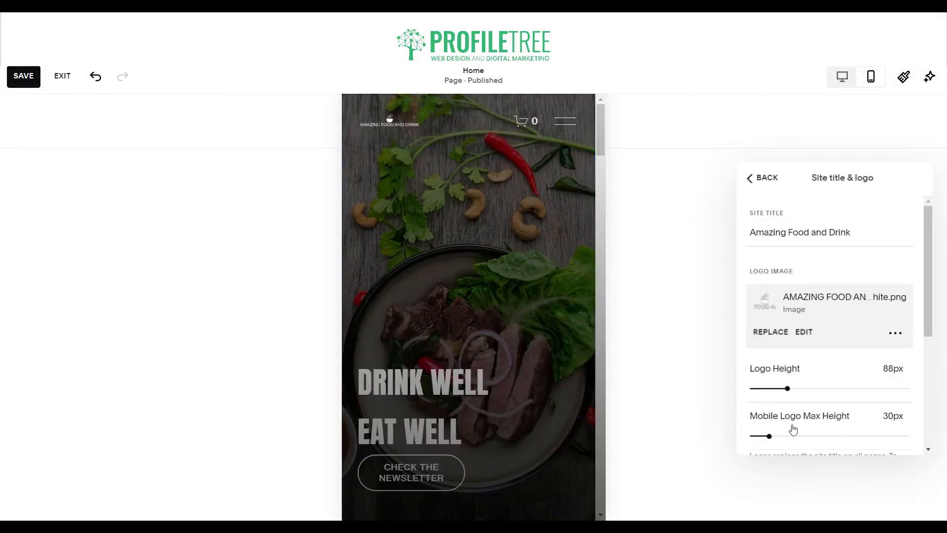
left_click_drag(787, 439, 785, 436)
left_click(790, 435)
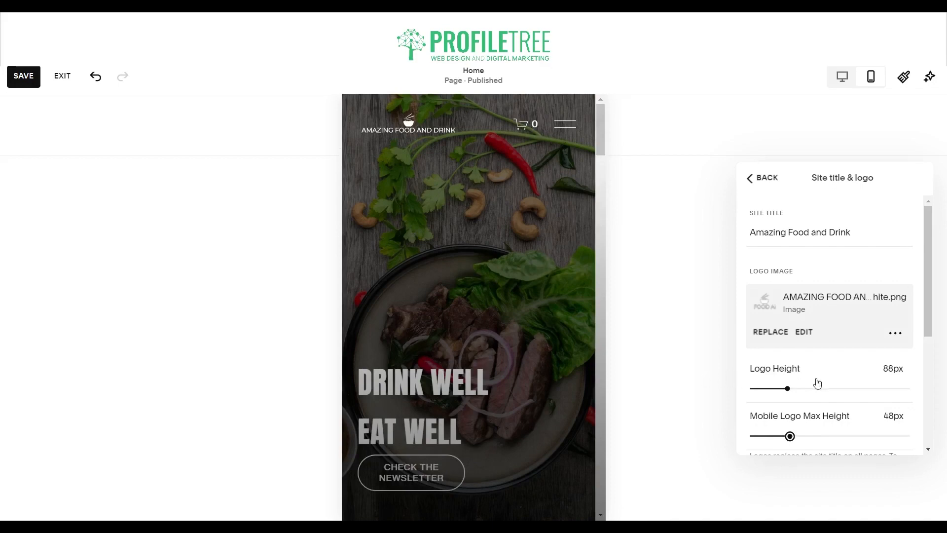
scroll(770, 355, "down", 5)
scroll(764, 325, "up", 5)
left_click(847, 79)
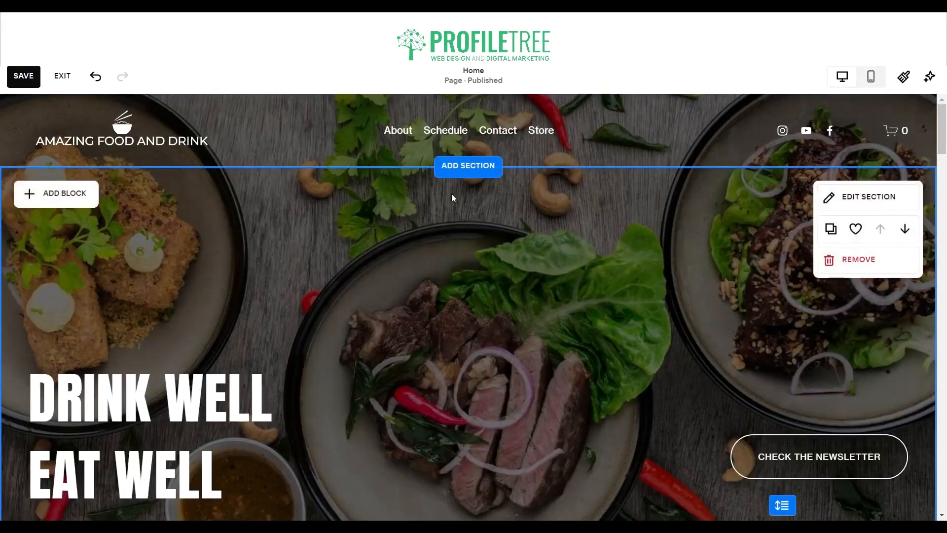
Step: Review the site header's style, border, fixed position and logo settings, leaving fixed position on
left_click(450, 138)
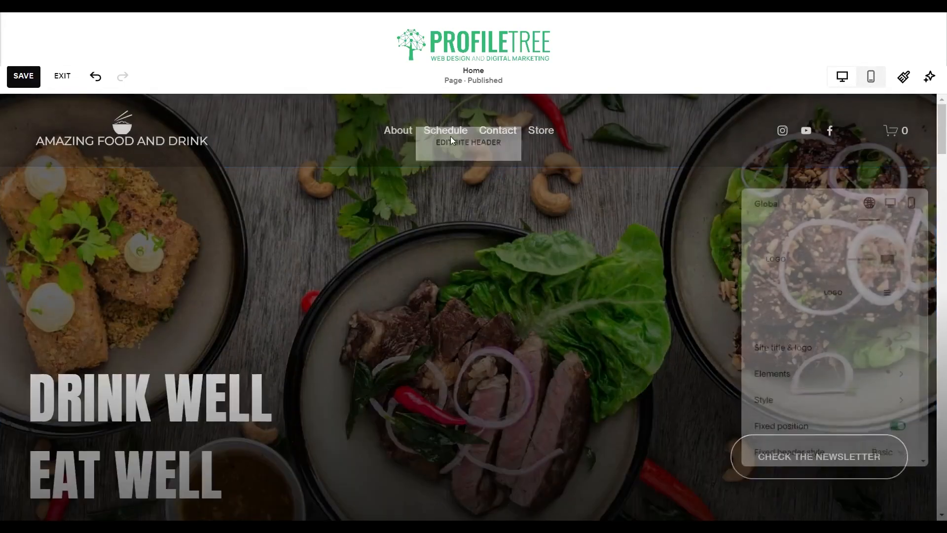
left_click(825, 403)
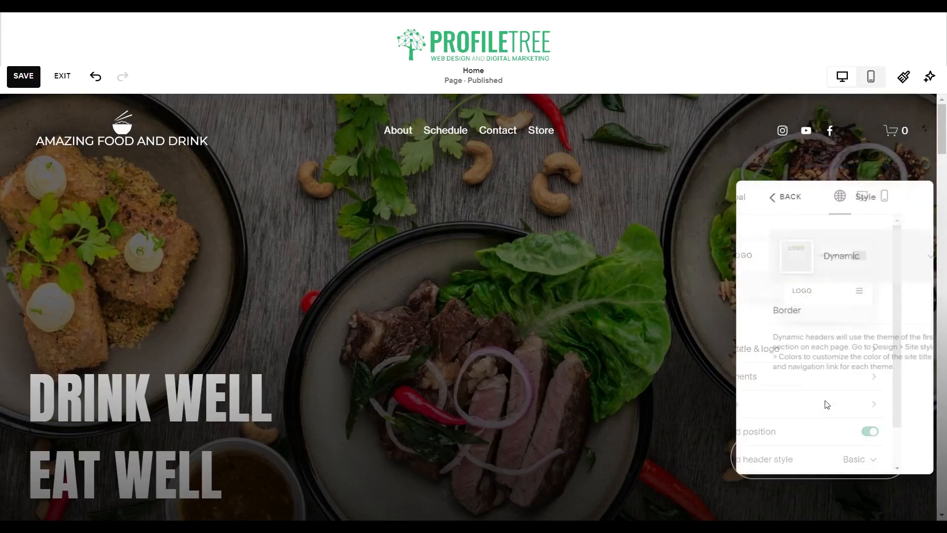
left_click(785, 318)
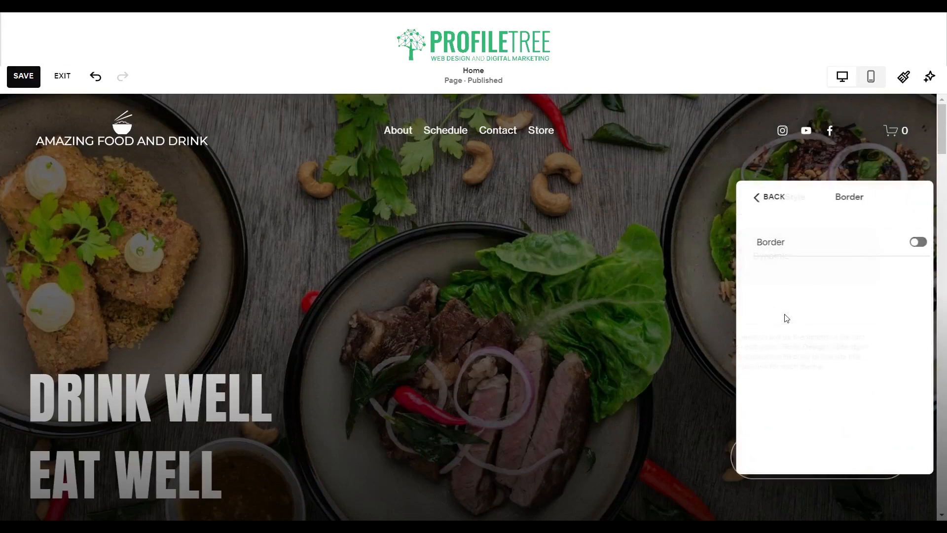
left_click(751, 197)
left_click(758, 197)
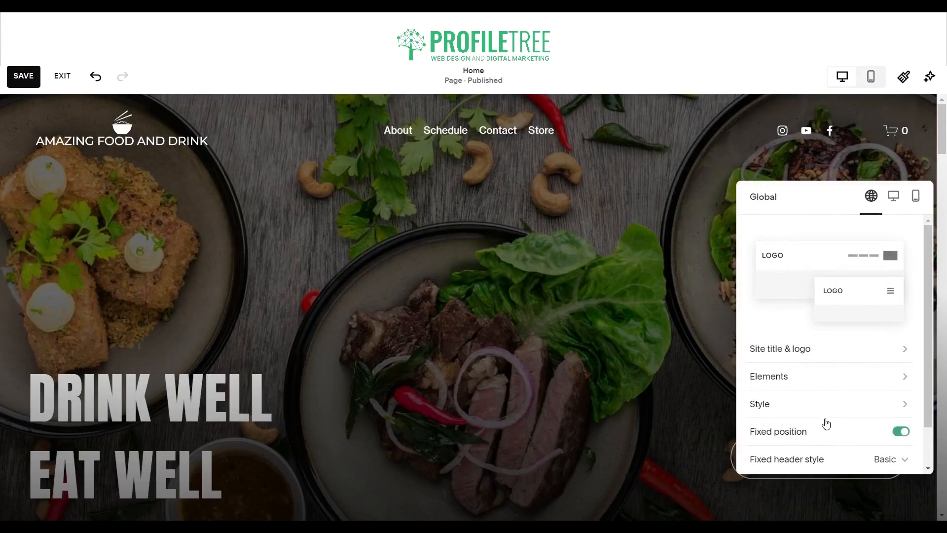
left_click(901, 433)
left_click(901, 433)
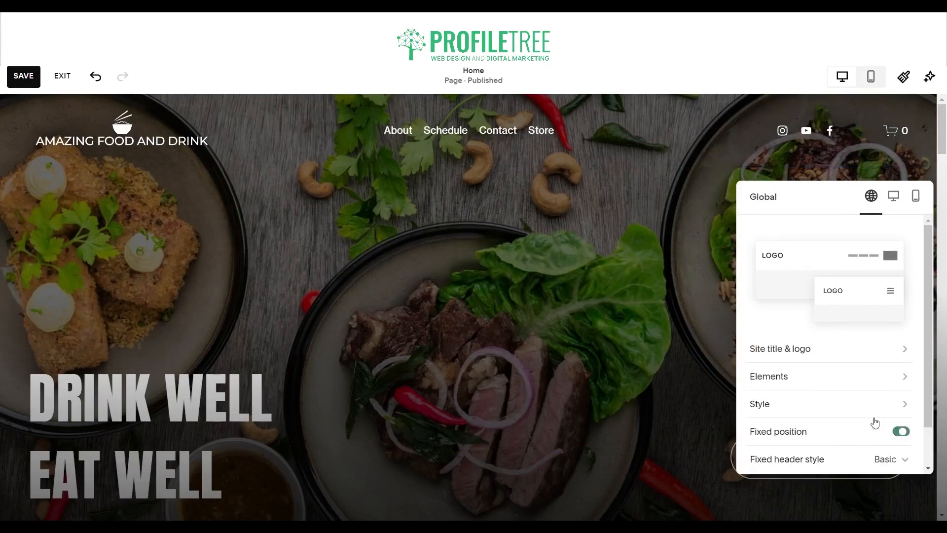
left_click(780, 350)
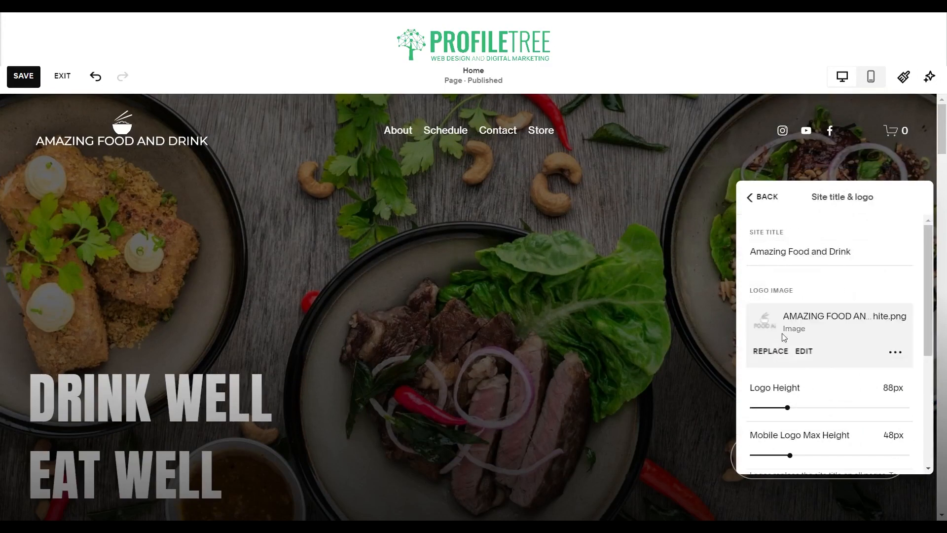
scroll(780, 256, "down", 5)
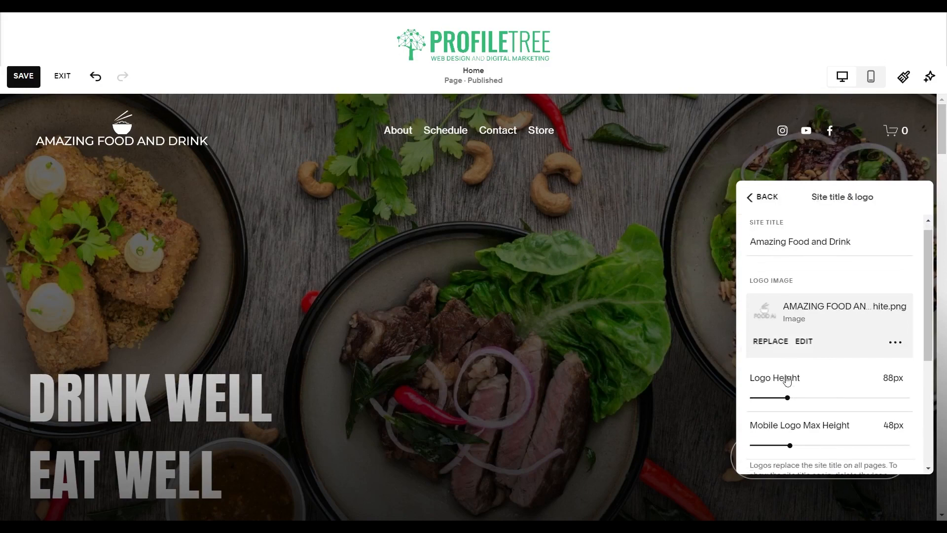
left_click(766, 196)
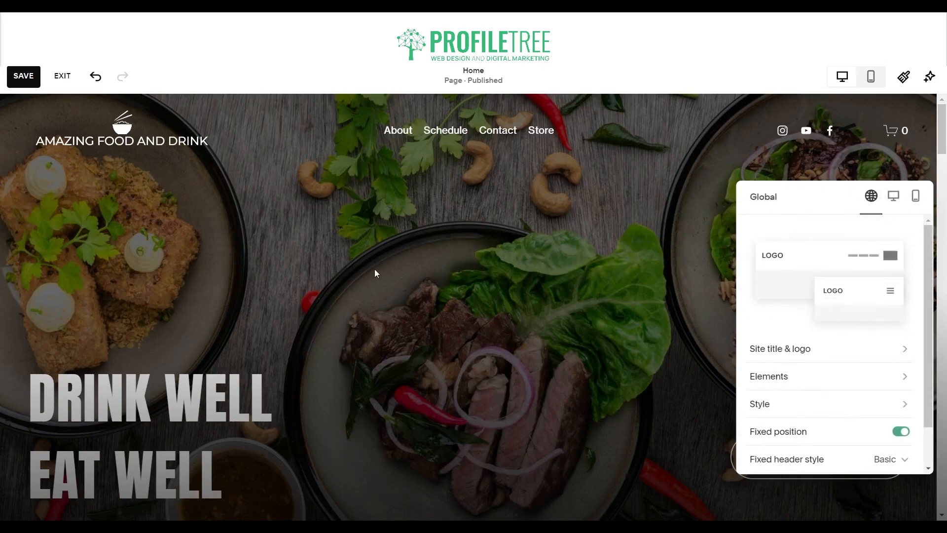
Step: Close the header settings, save the home page changes and exit the page editor
left_click(750, 165)
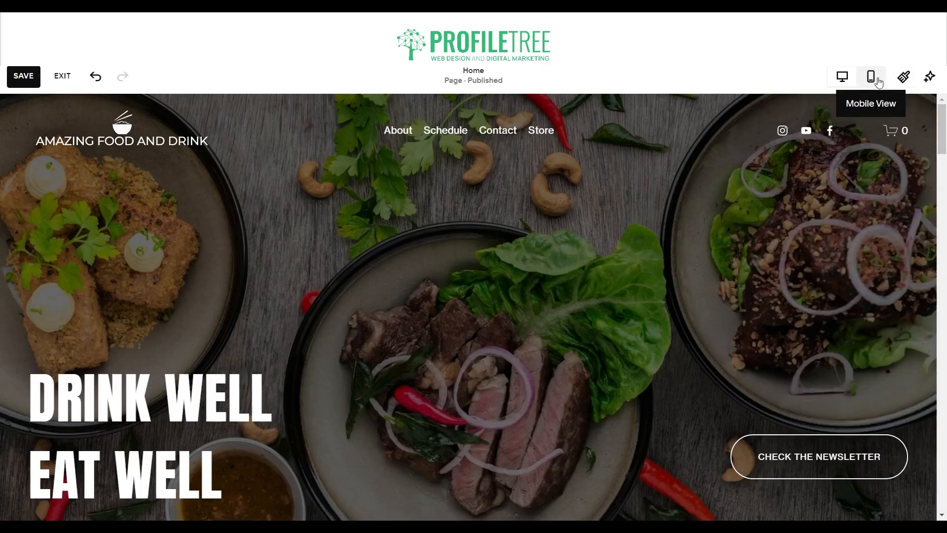
left_click(31, 85)
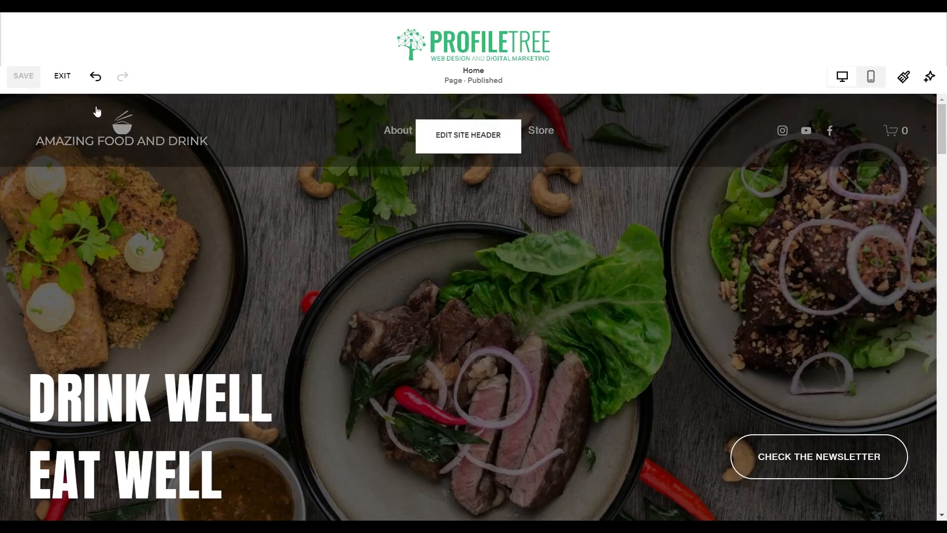
mouse_move(125, 236)
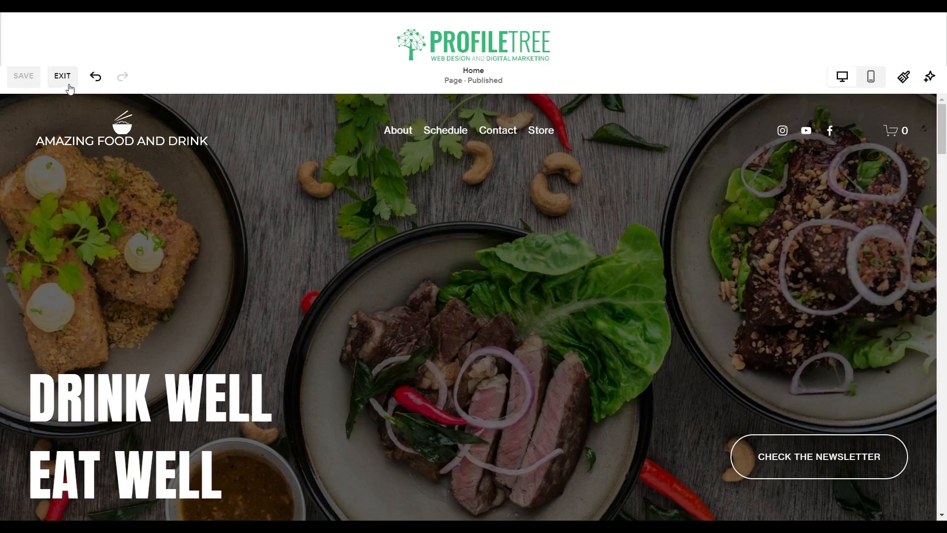
left_click(62, 78)
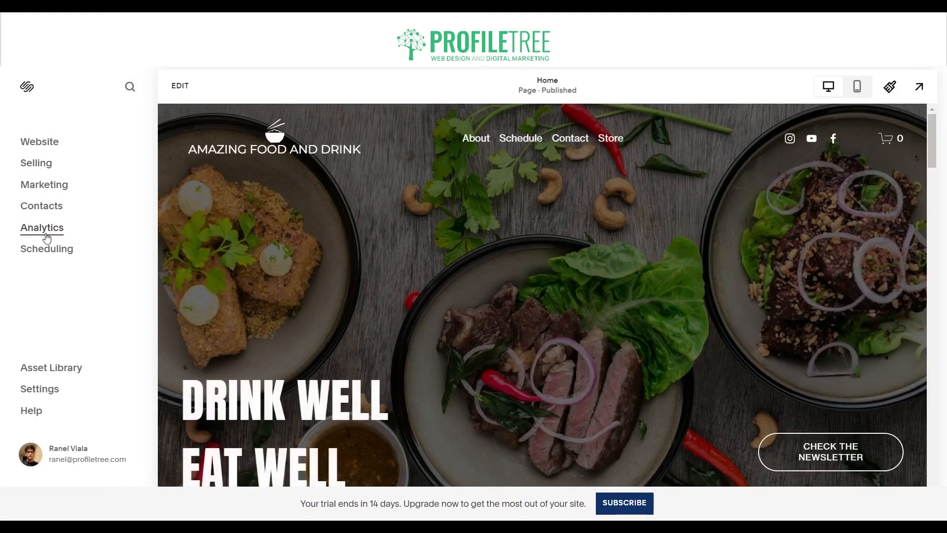
Step: Create a new email campaign of the Welcome email type in the marketing area
left_click(39, 188)
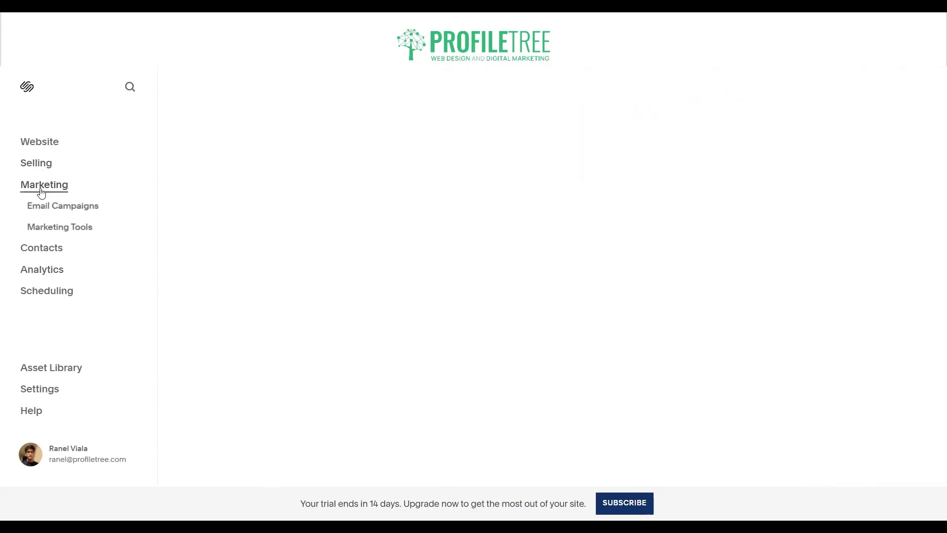
left_click(42, 208)
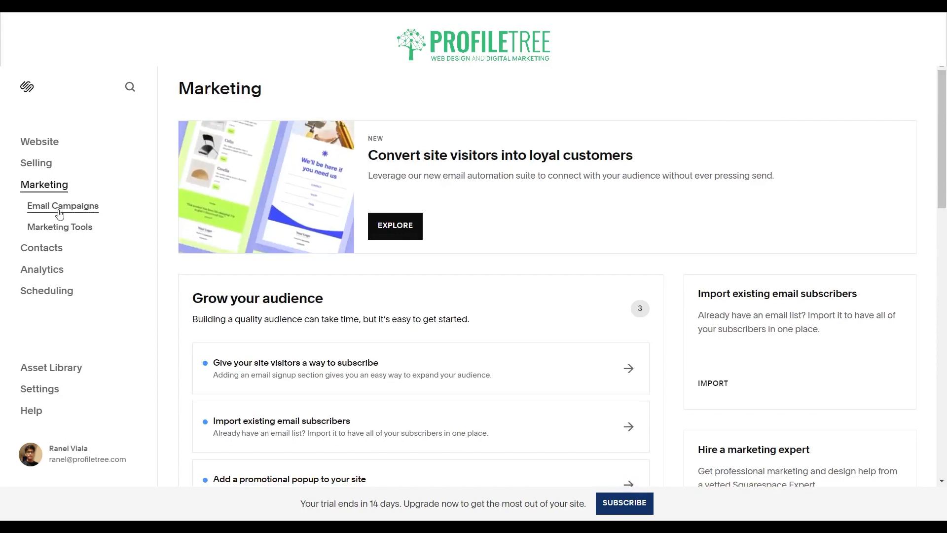
left_click(60, 214)
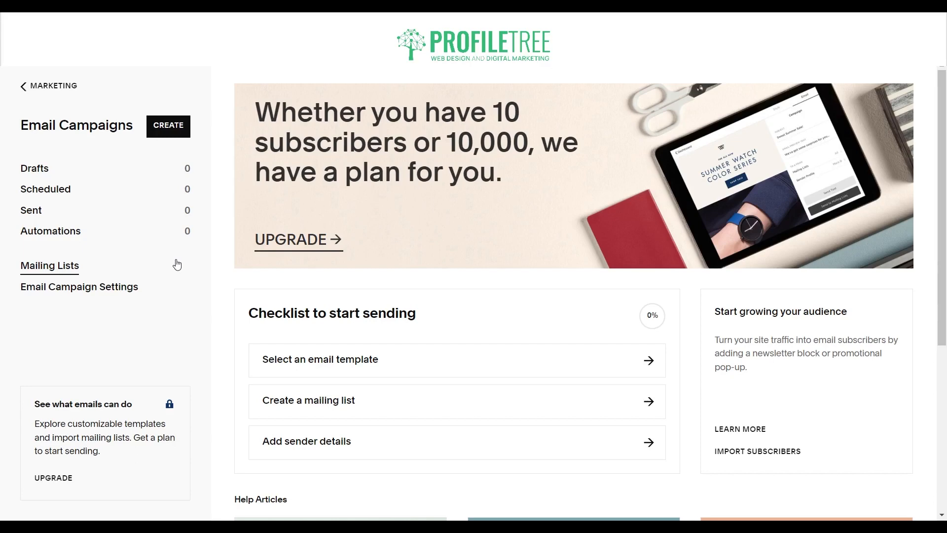
left_click(159, 127)
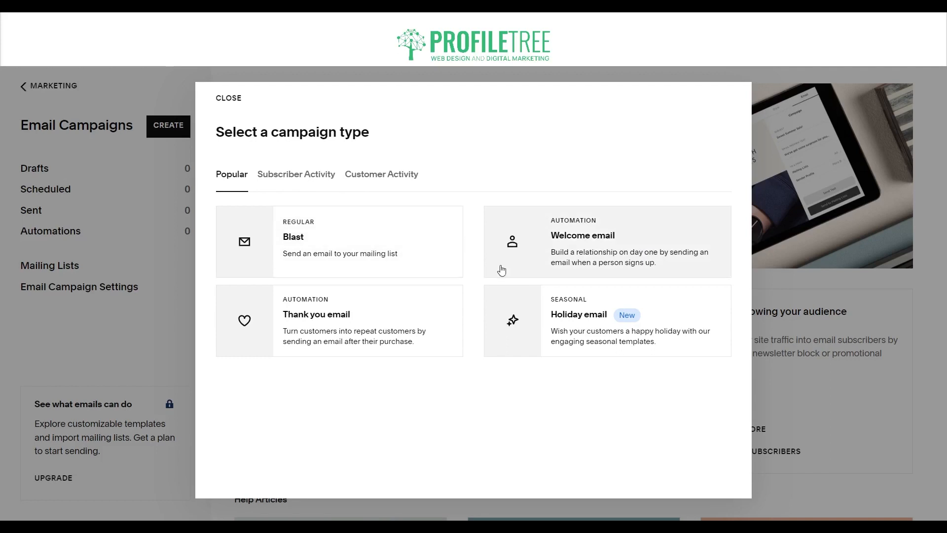
left_click(531, 256)
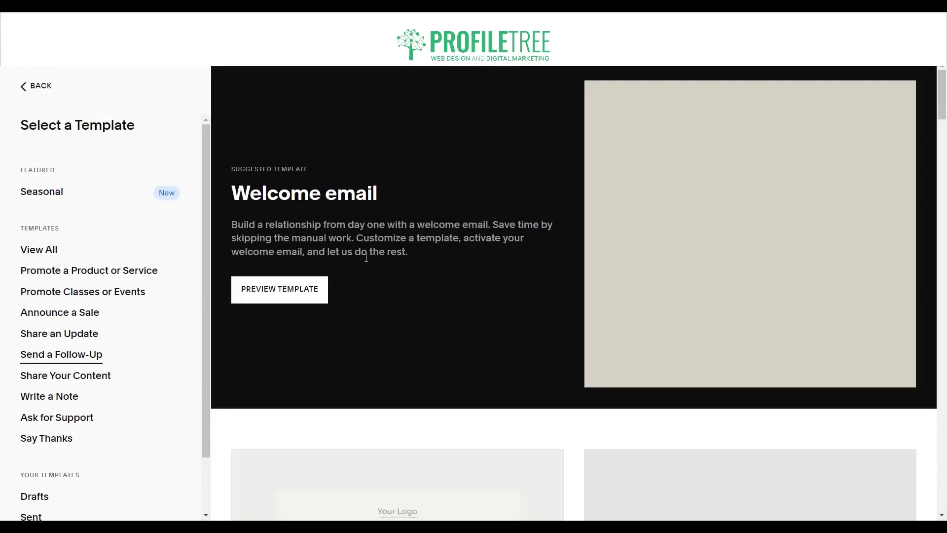
Step: Browse the Send a Follow-Up email templates, including the Follow Up Email and Clara designs
scroll(283, 303, "down", 9)
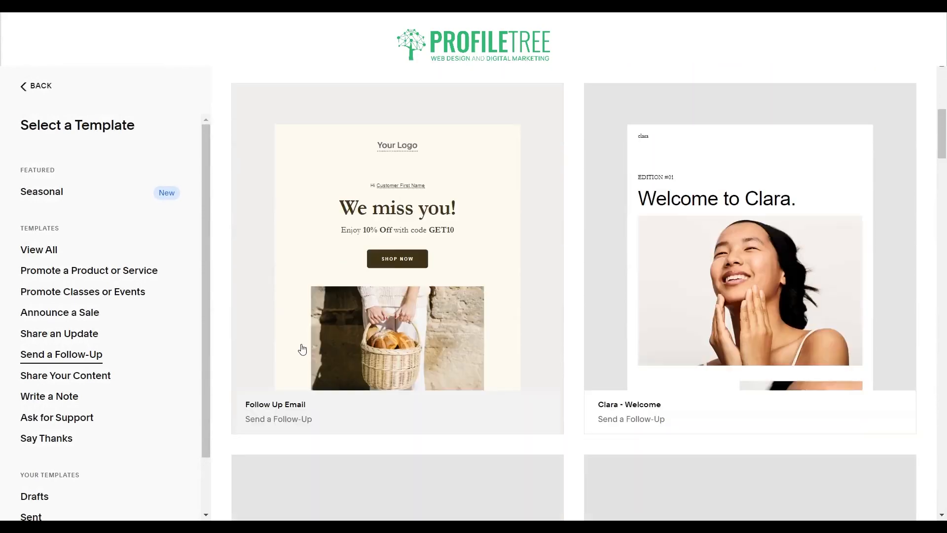
scroll(313, 237, "up", 3)
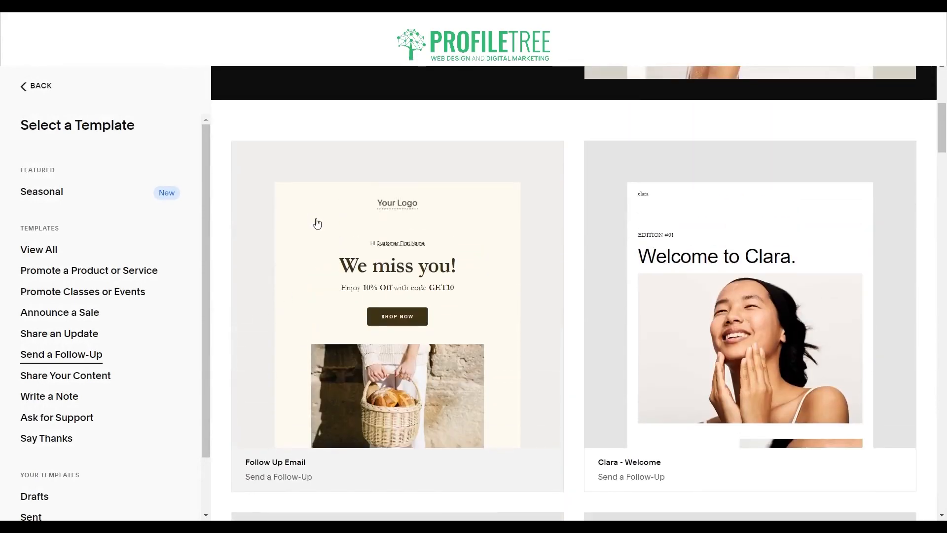
scroll(692, 334, "down", 3)
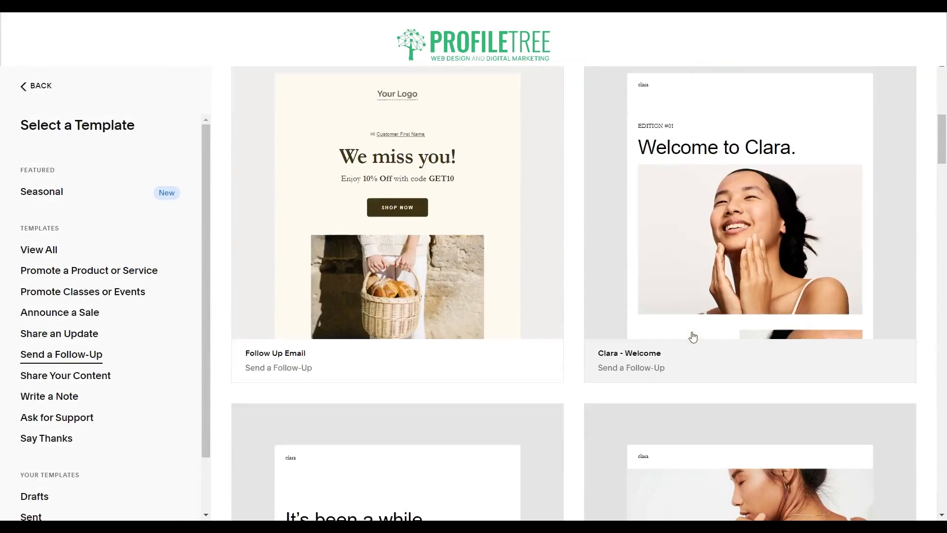
scroll(659, 323, "down", 10)
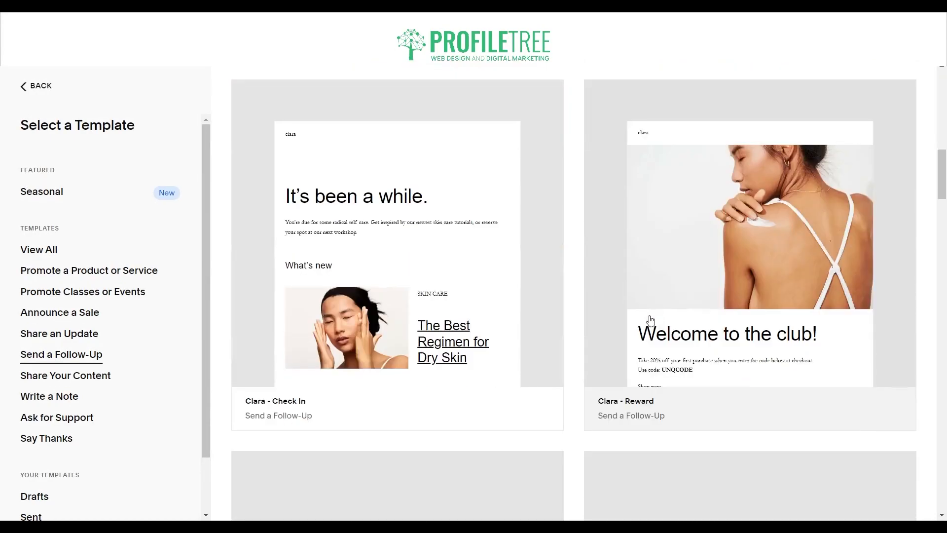
scroll(408, 250, "up", 3)
scroll(410, 252, "down", 7)
scroll(410, 252, "up", 15)
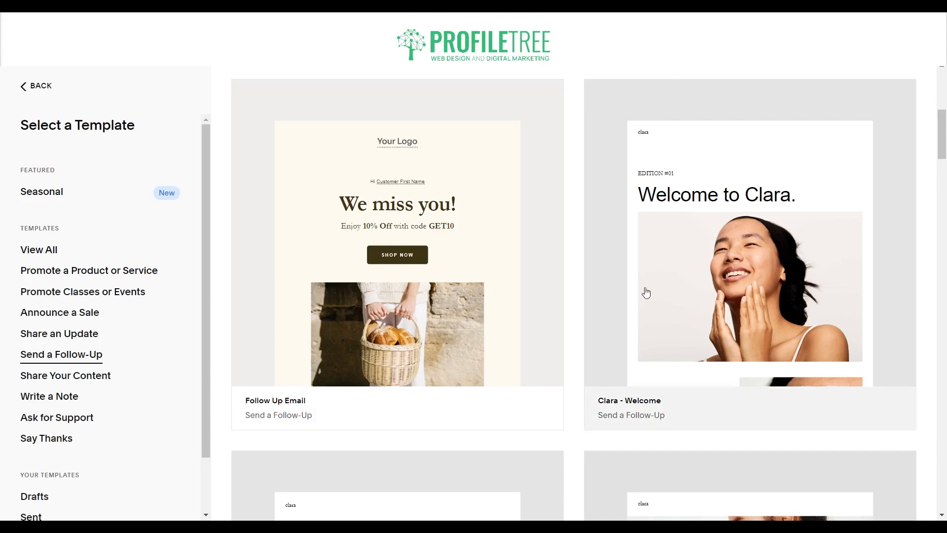
Step: Browse the Christmas designs among the seasonal email templates and check the other template categories
left_click(96, 199)
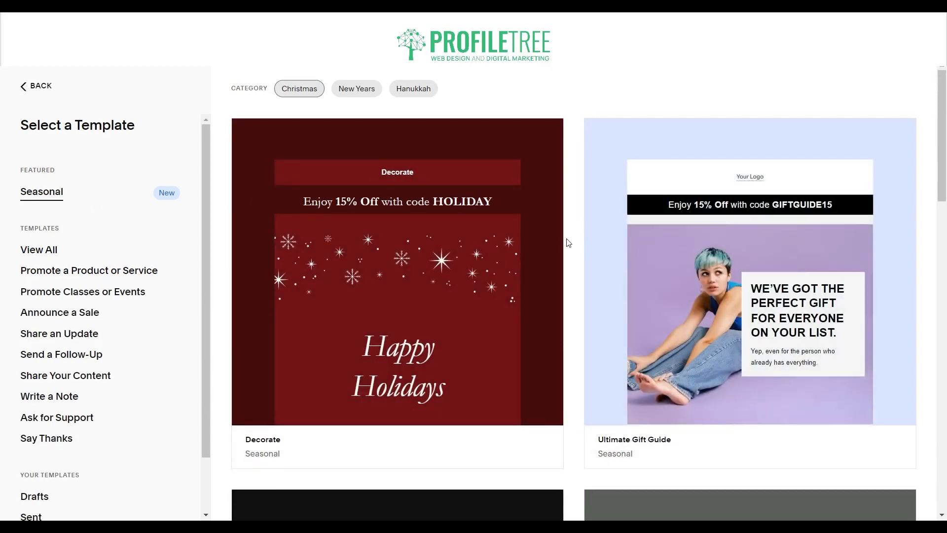
scroll(579, 236, "down", 3)
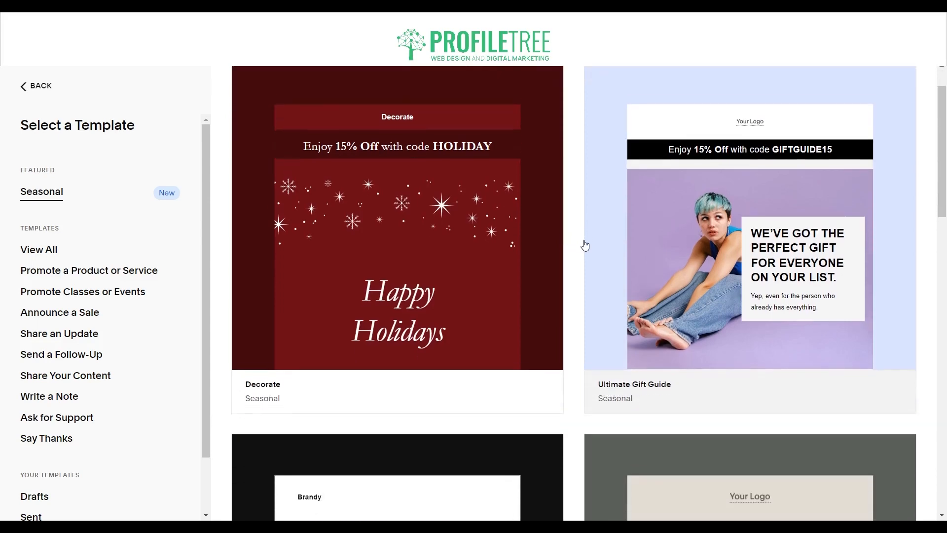
scroll(577, 252, "down", 6)
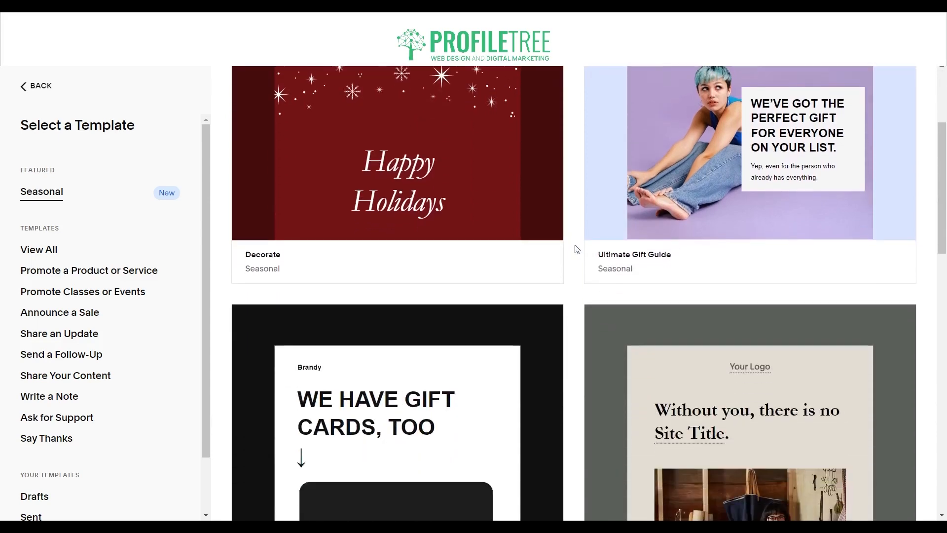
scroll(281, 270, "down", 8)
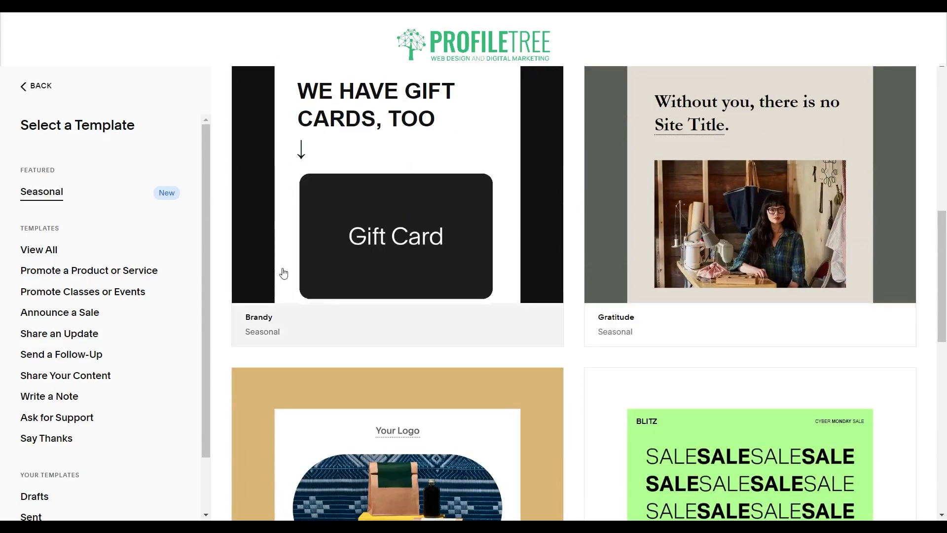
scroll(197, 264, "down", 2)
scroll(115, 260, "up", 2)
scroll(115, 260, "down", 2)
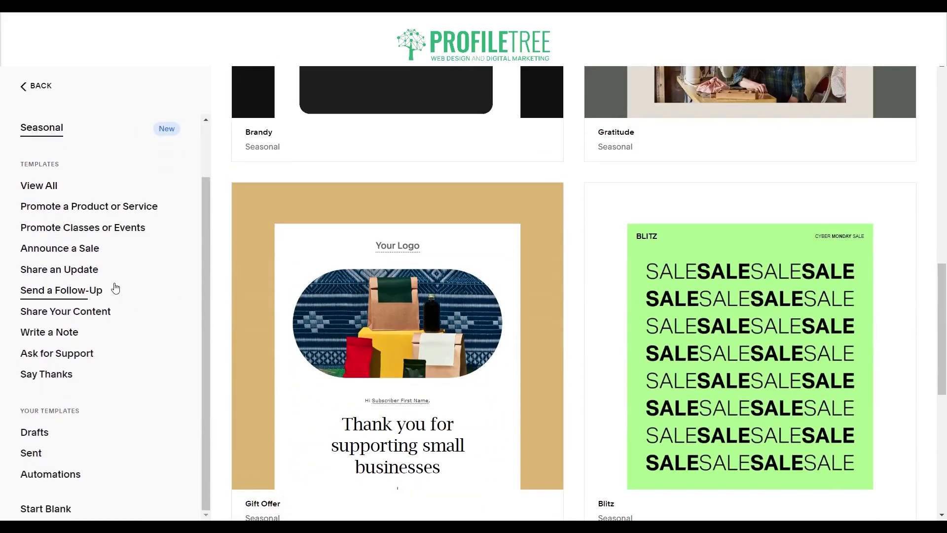
scroll(56, 345, "down", 2)
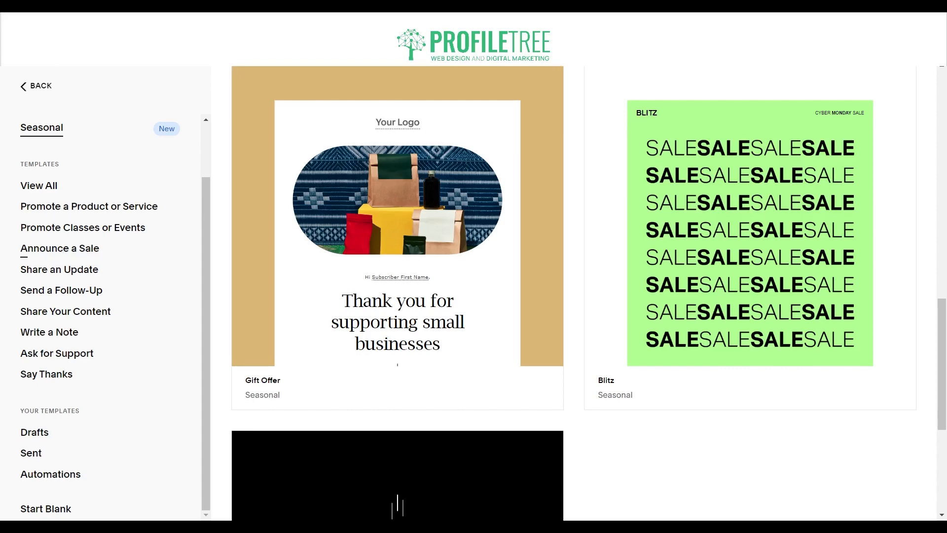
Step: Leave the email campaigns and look through the analytics for traffic, traffic sources and search keywords
left_click(44, 87)
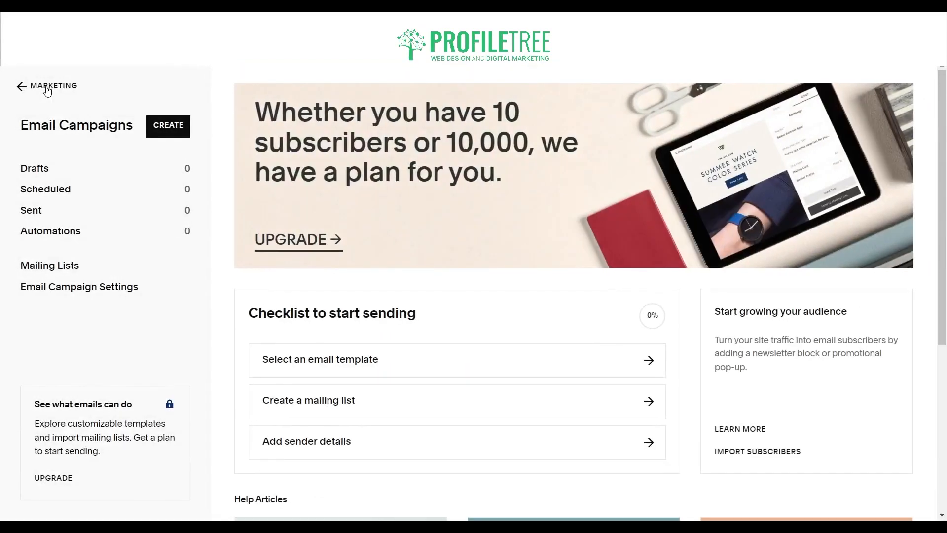
left_click(47, 89)
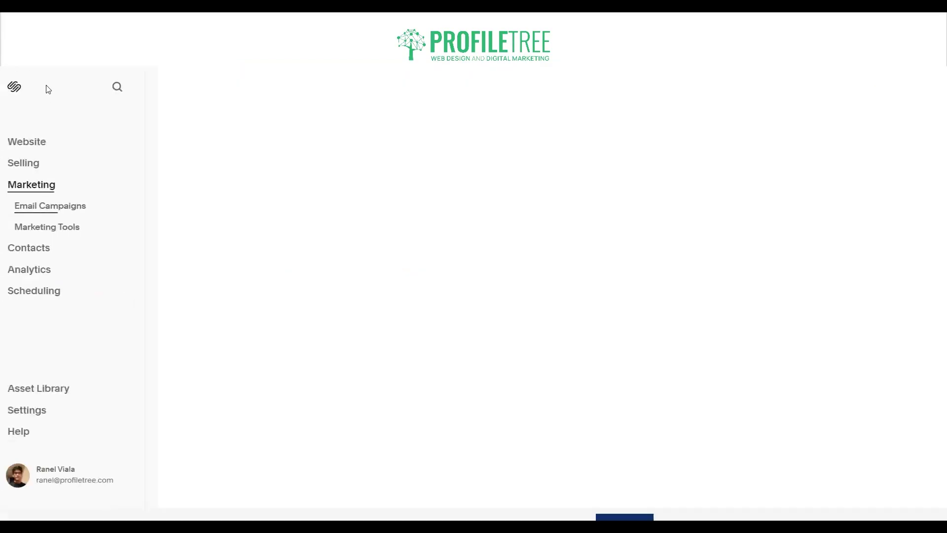
left_click(41, 270)
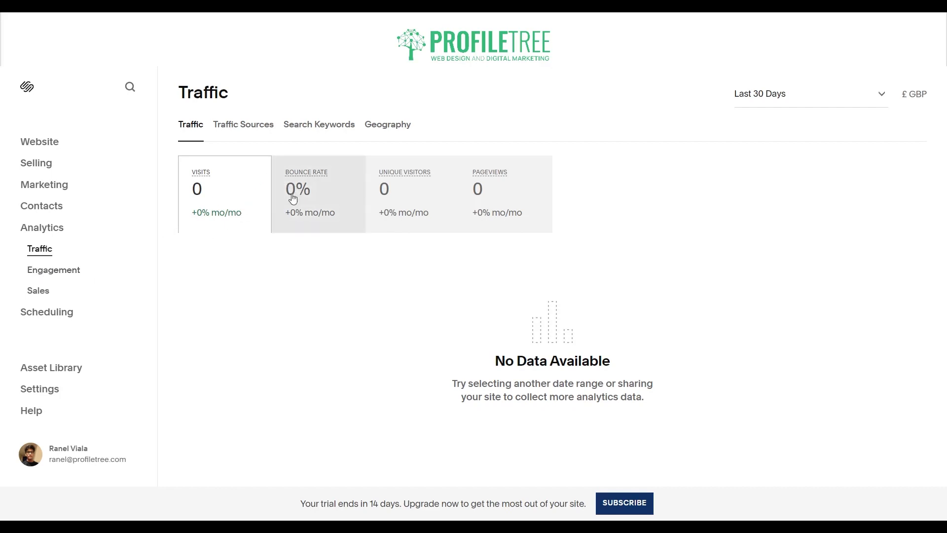
left_click(261, 124)
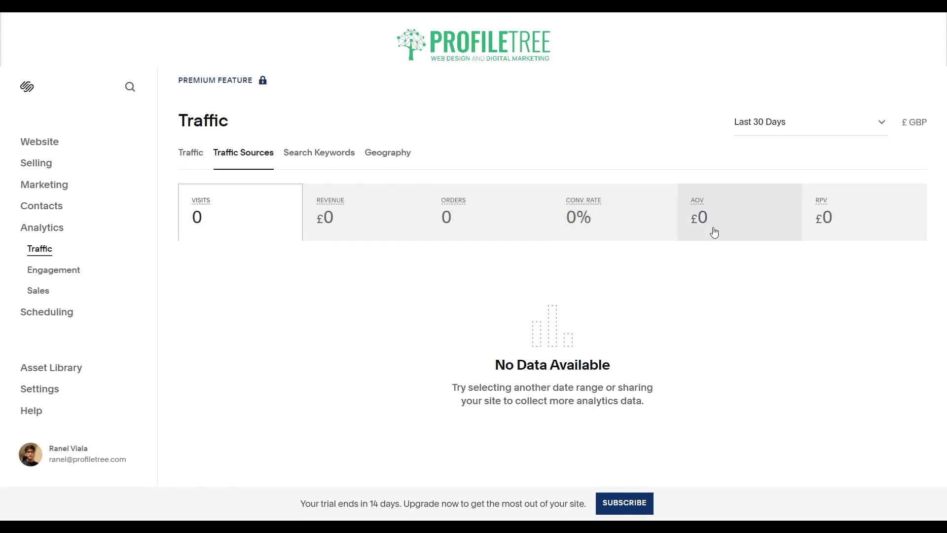
left_click(307, 155)
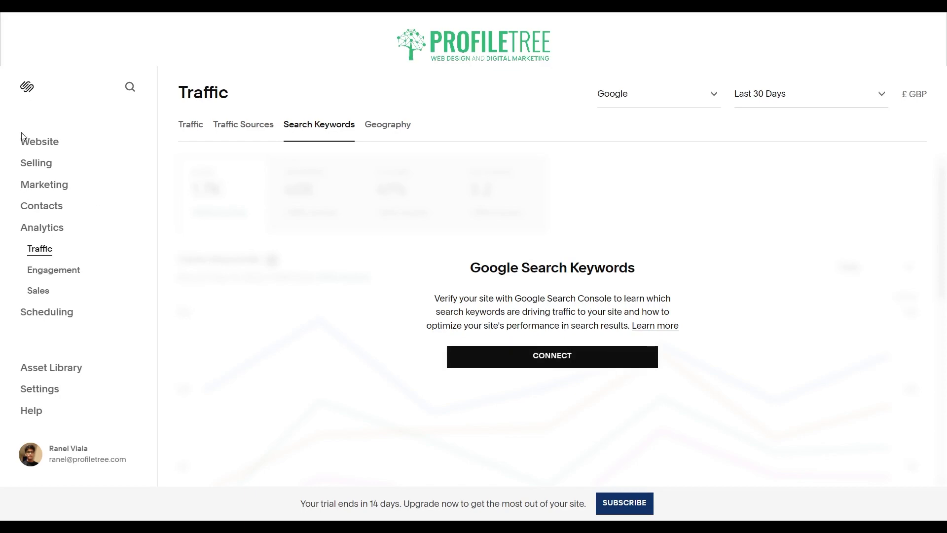
Step: Open the page settings of the Instructors page in the website's main navigation and set its page title to Menu
left_click(52, 152)
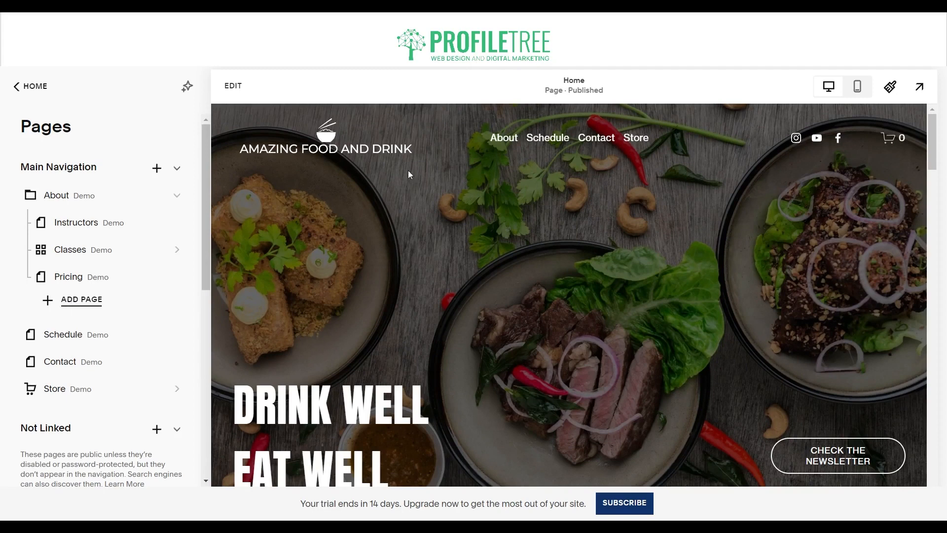
mouse_move(504, 139)
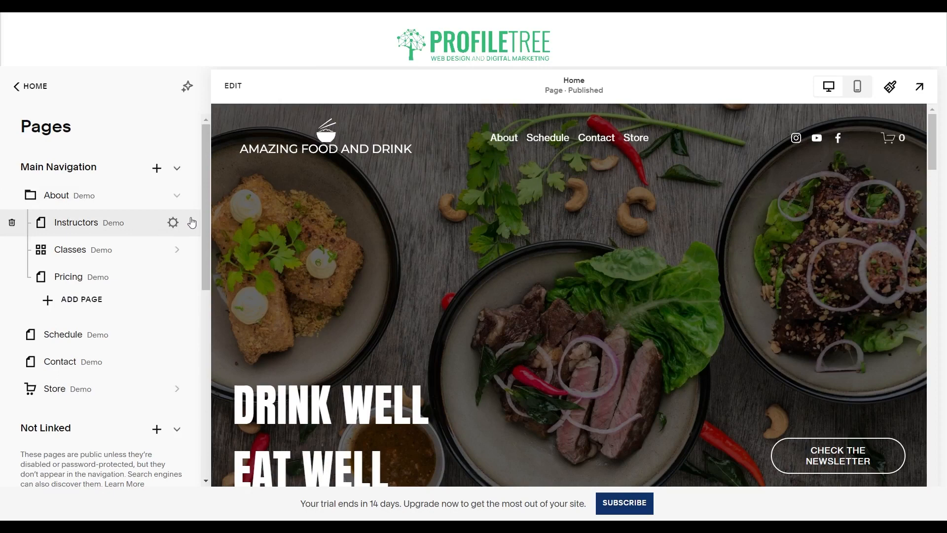
left_click(172, 222)
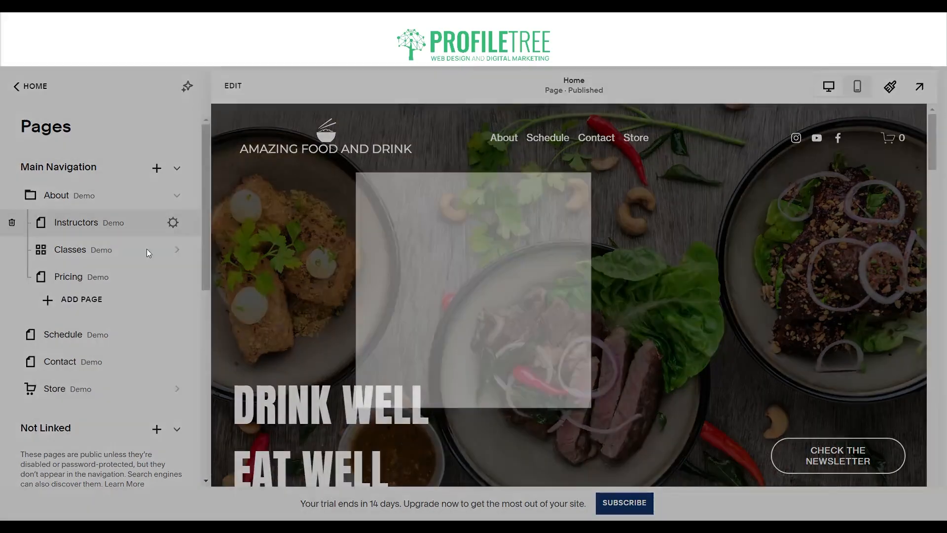
double_click(480, 196)
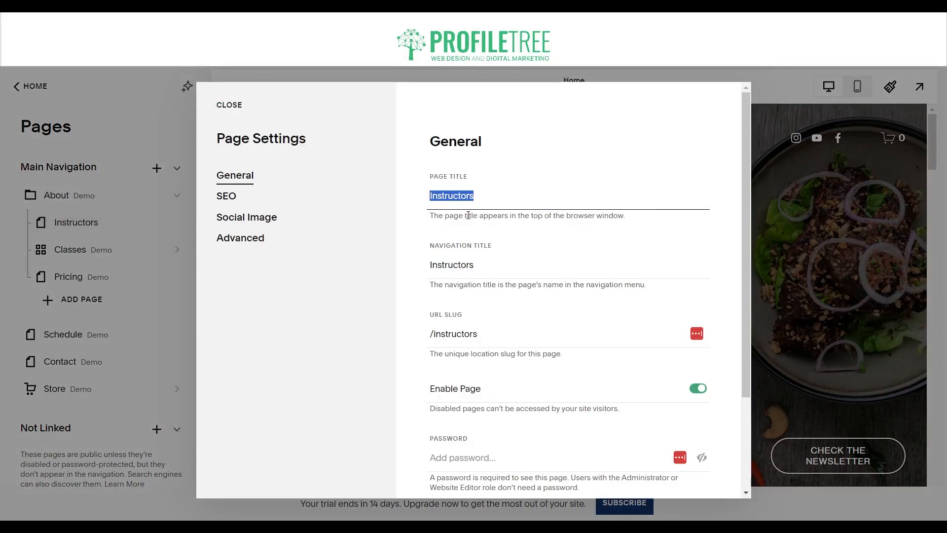
type("MENU")
key("BackSpace")
key("BackSpace")
key("BackSpace")
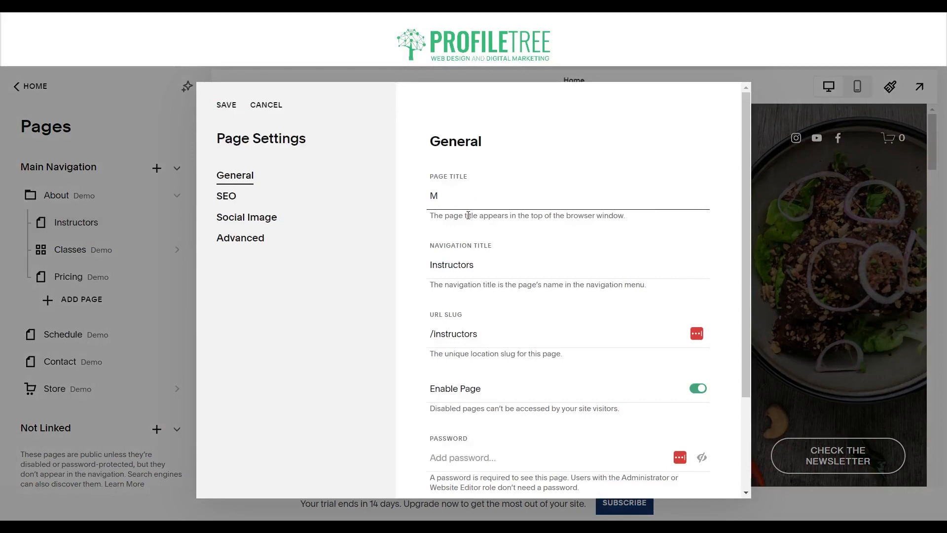
type("enu")
Step: Set the page's navigation title to Menu and its URL slug to /menu, then review the remaining general options
double_click(457, 268)
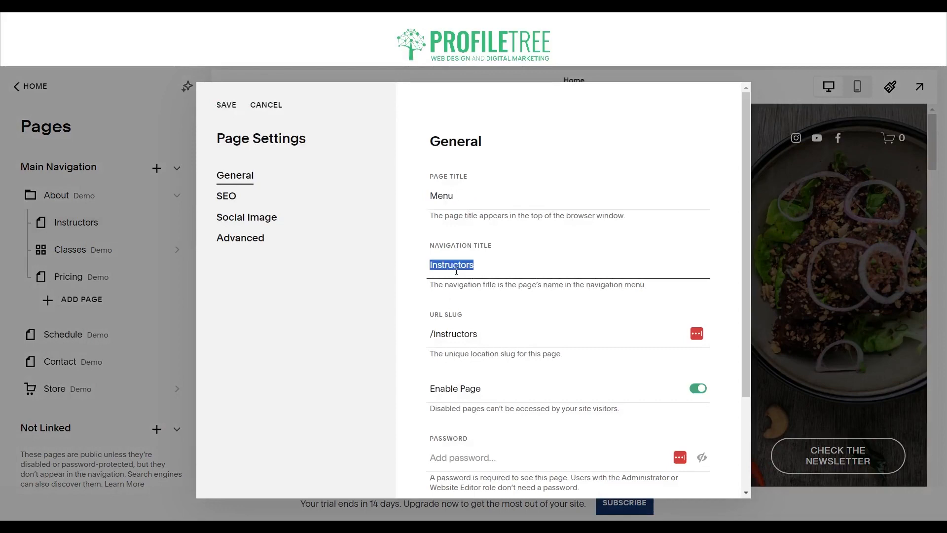
type("Menu")
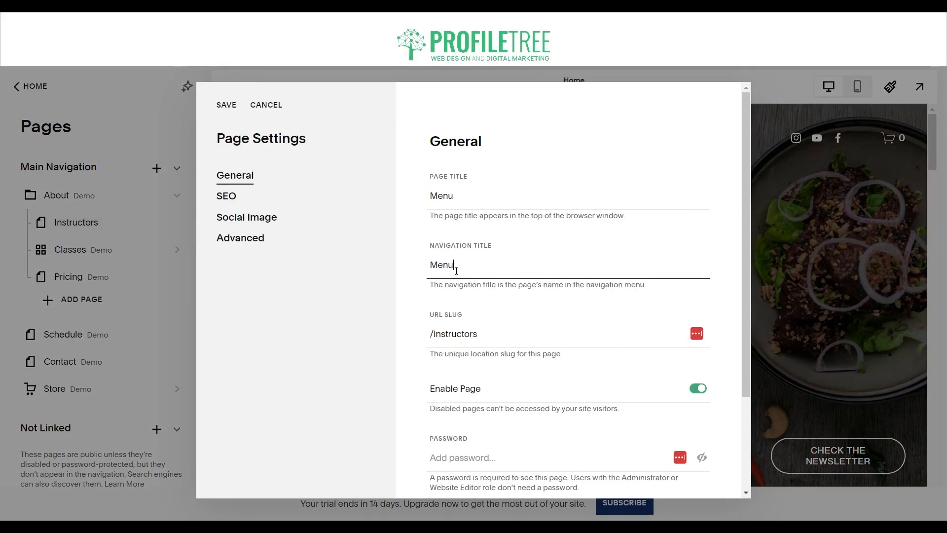
double_click(477, 337)
type("menu")
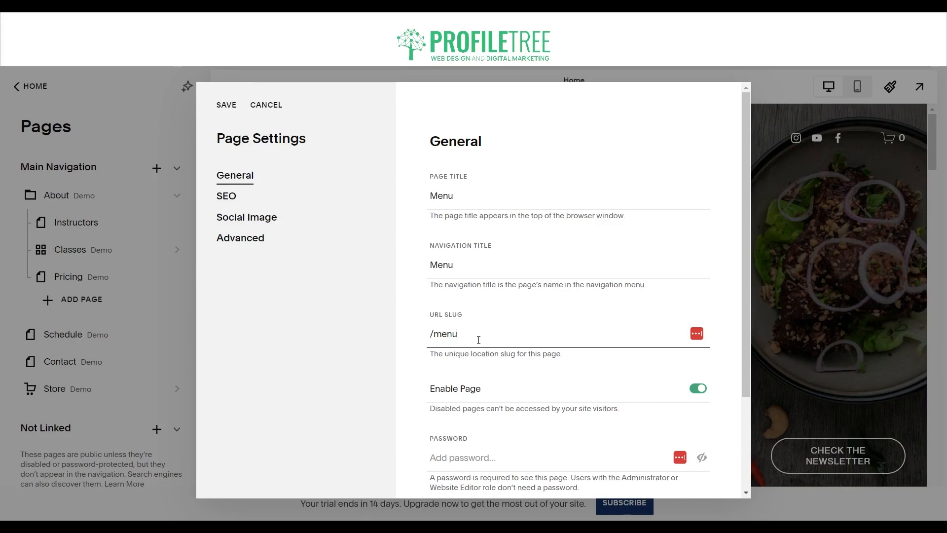
scroll(516, 417, "down", 2)
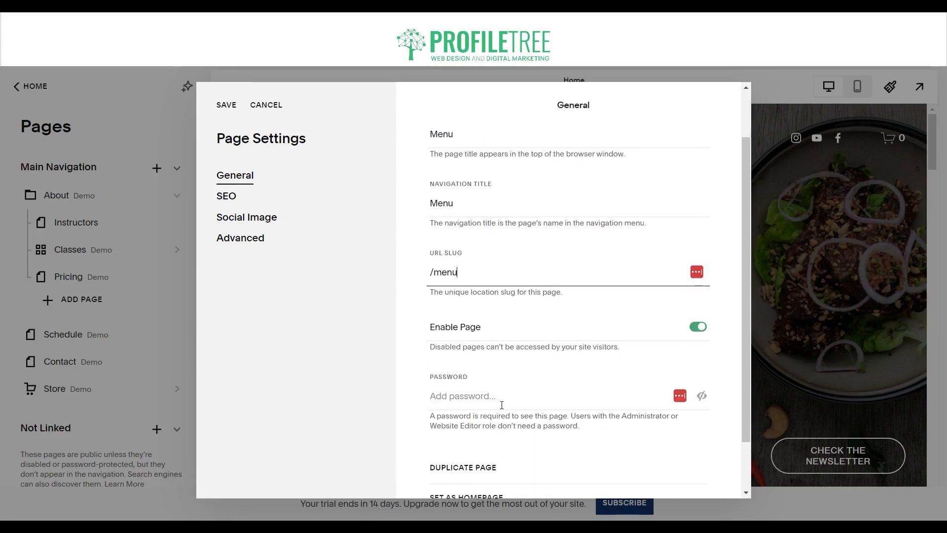
left_click(502, 399)
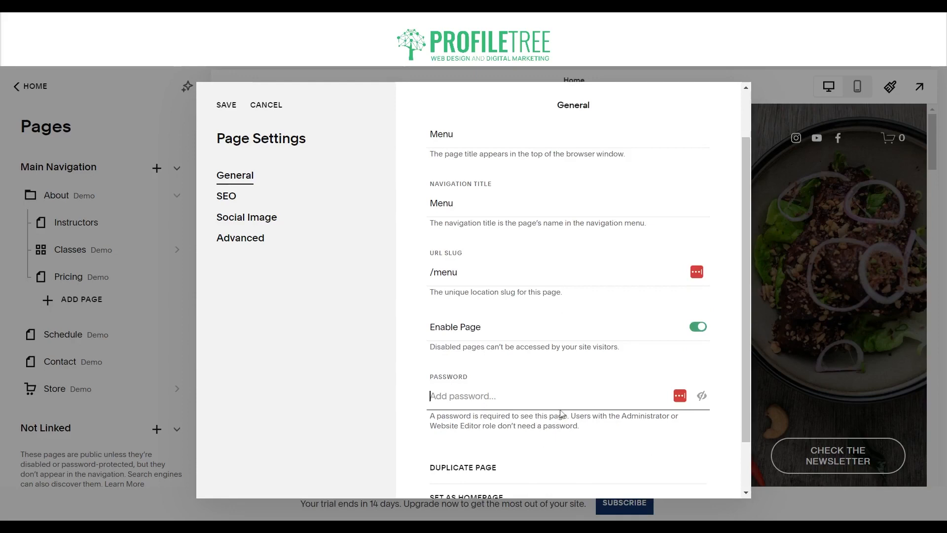
scroll(478, 398, "down", 2)
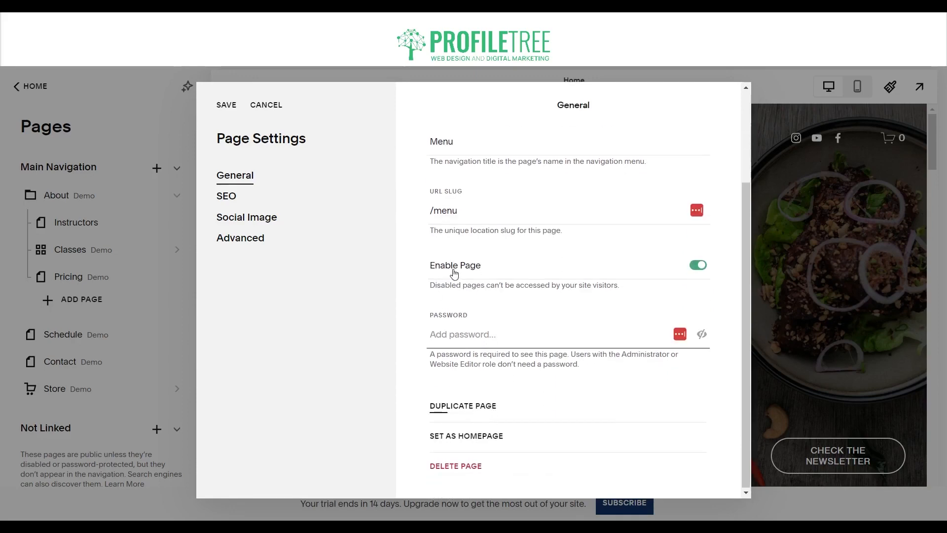
Step: Set the page's SEO title to Menu
left_click(245, 203)
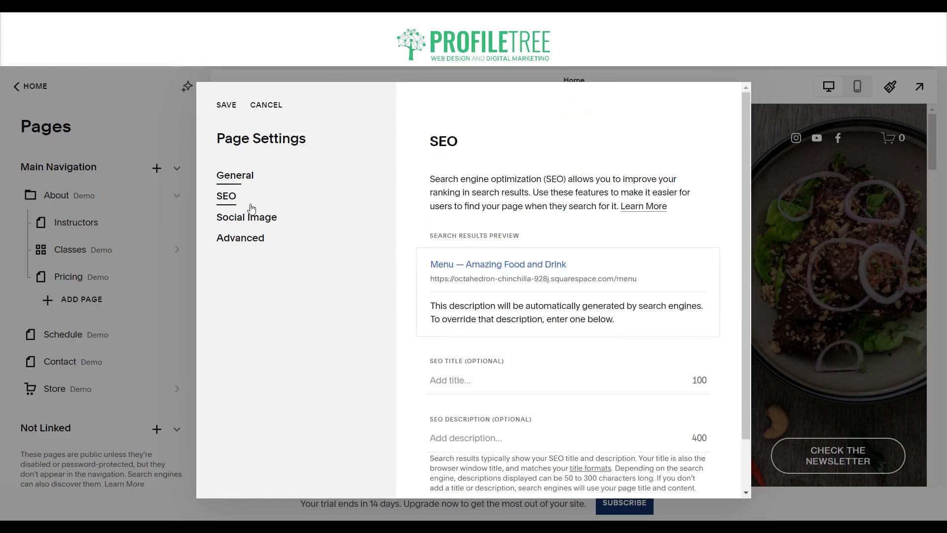
left_click(464, 378)
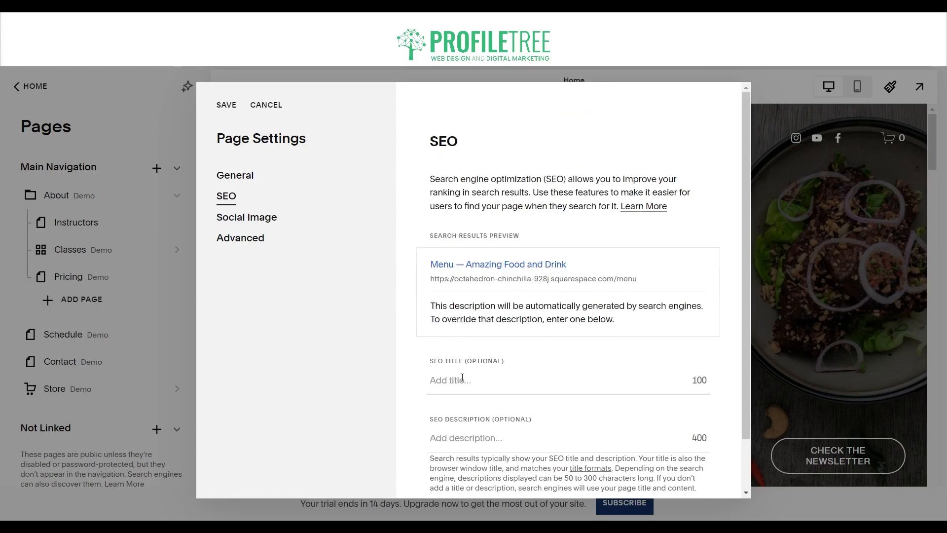
type("Menu")
Step: Begin the page's SEO description with "We provide a delicious amount of meals for your to feast your eyes on!"
left_click(481, 438)
type("THis")
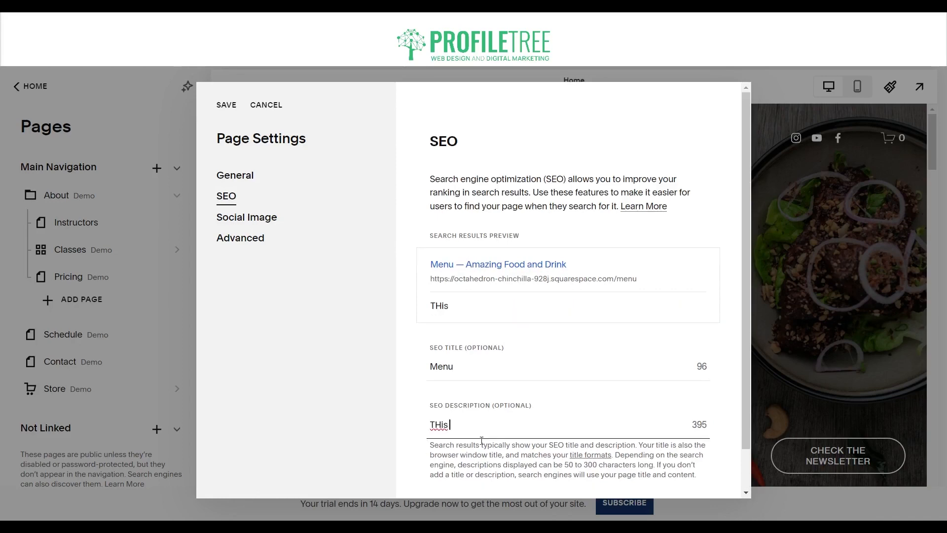
key("BackSpace")
key("BackSpace")
key("BackSpace")
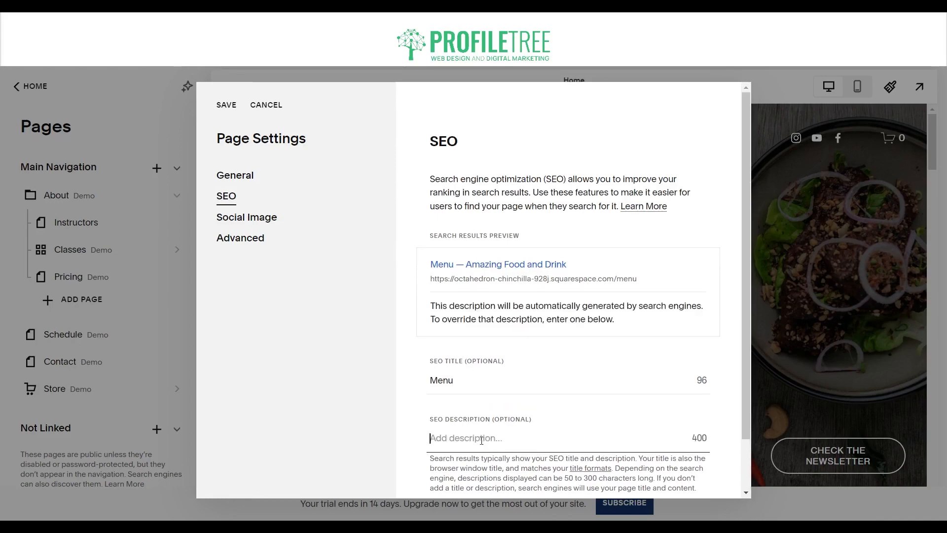
scroll(482, 441, "down", 1)
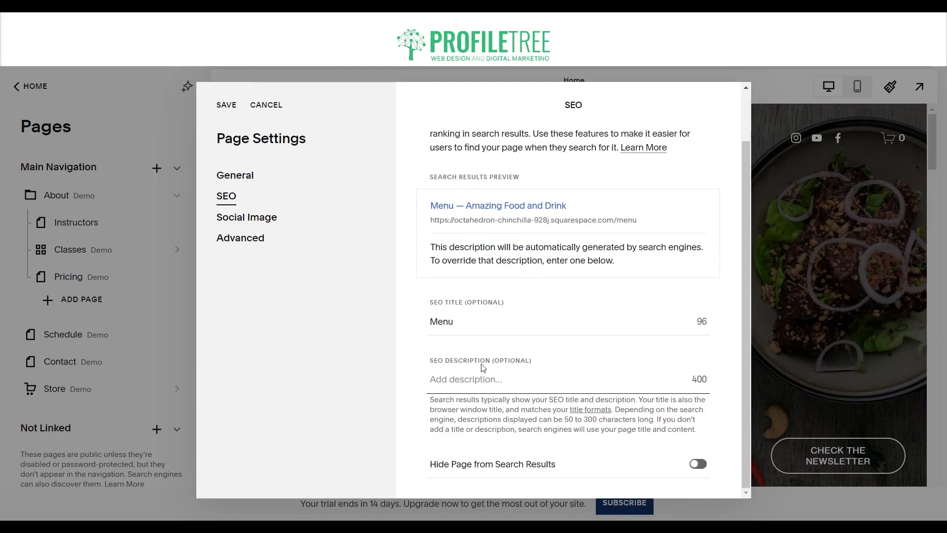
type("We provide")
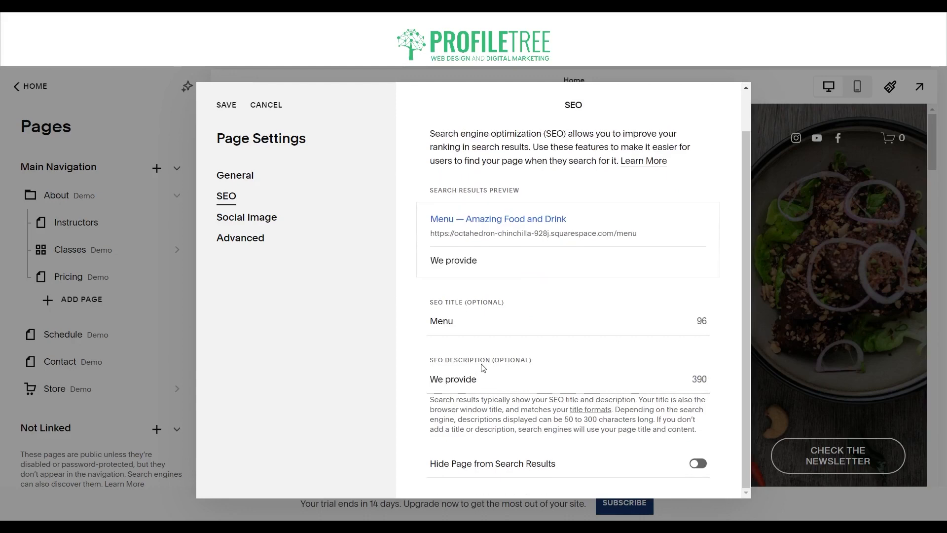
type(" a delicious amount of meal")
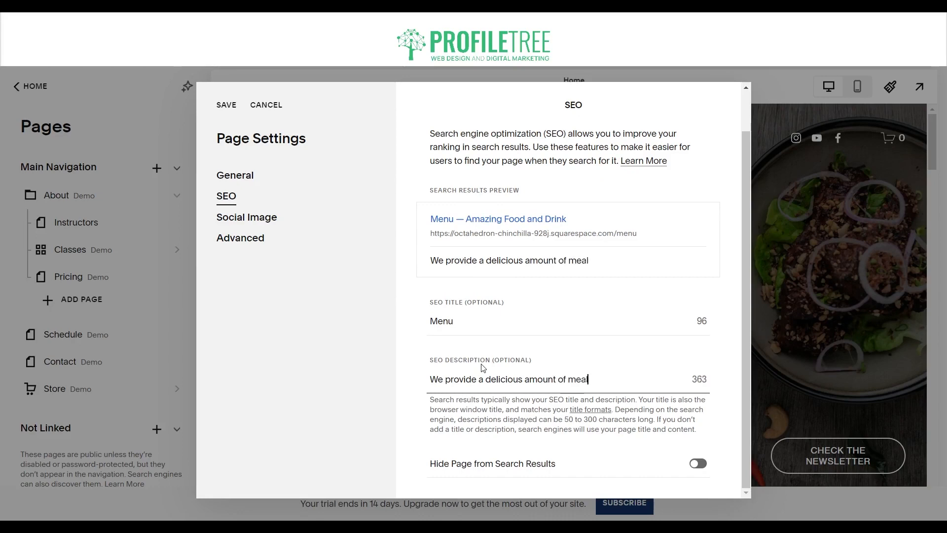
type("s for your to fea")
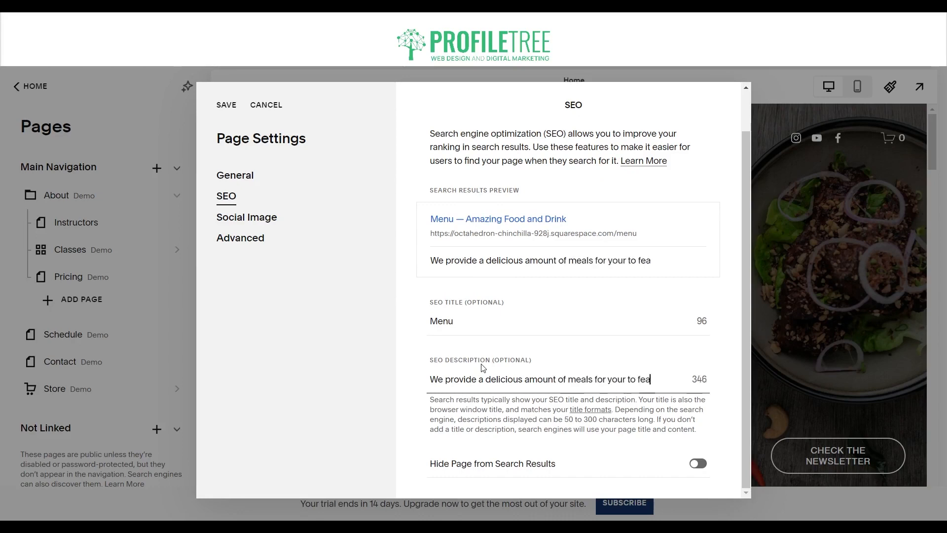
type("st your eyes ")
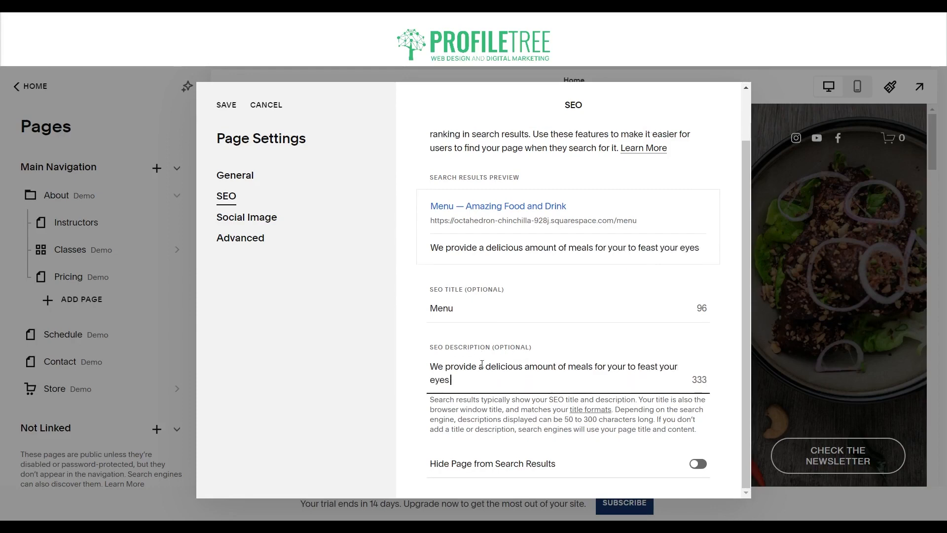
type("on!")
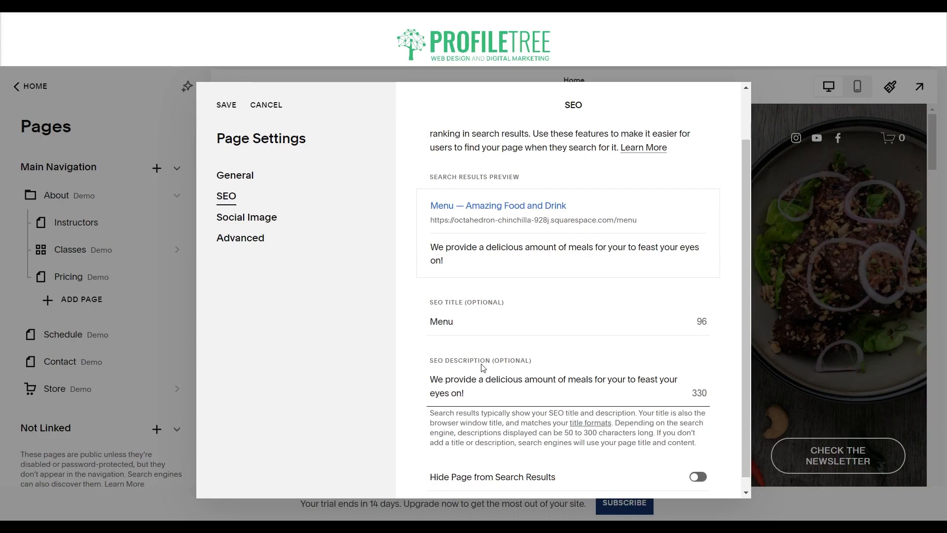
Step: Extend the SEO description with "Check our our Menu and receive a 10% discount on your first Order", correcting any misspellings
type("Check our our Menu ")
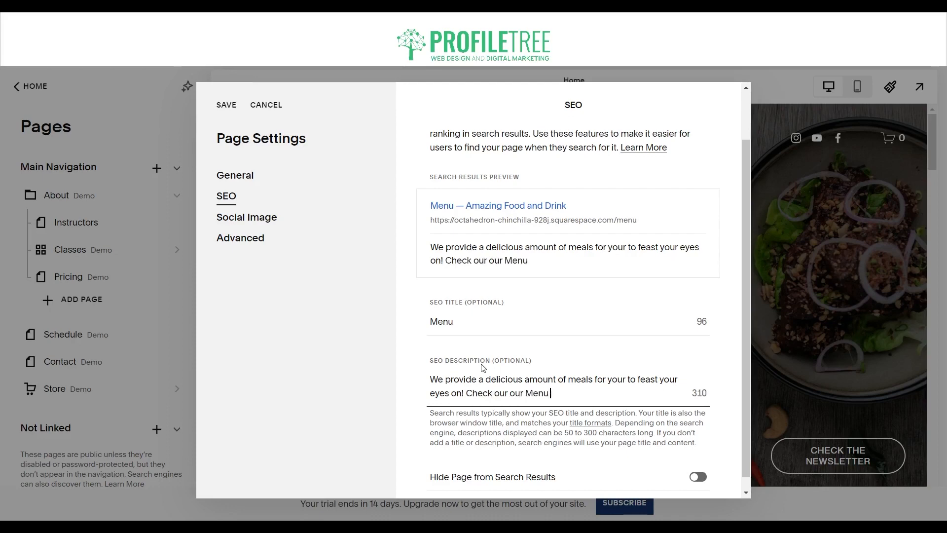
type("and recieve a")
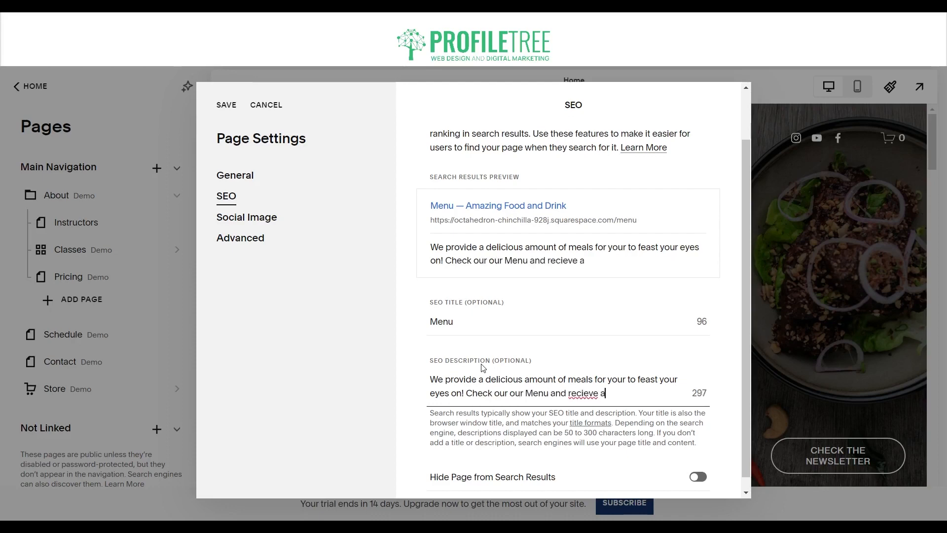
type(" 10% disocunt")
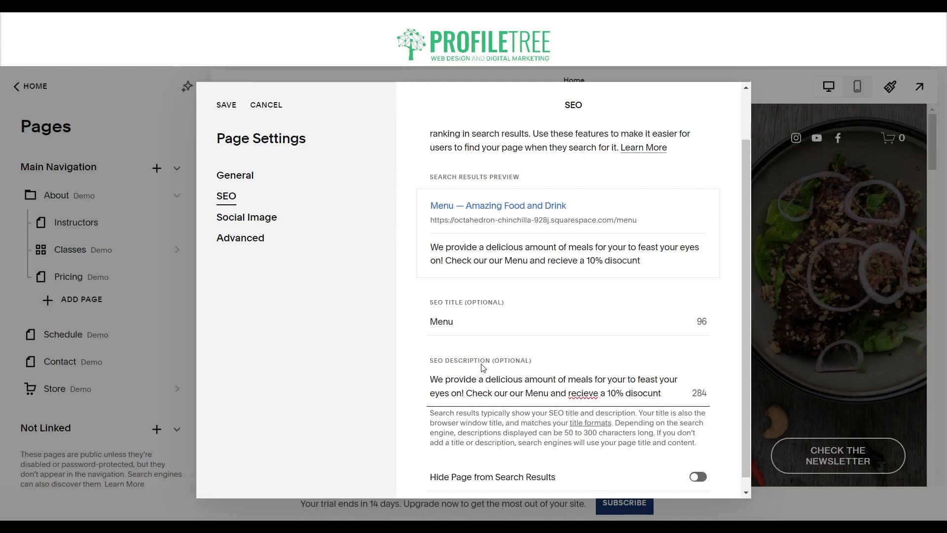
key("BackSpace")
key("BackSpace")
key("BackSpace")
key("BackSpace")
key("BackSpace")
type("count on your fir")
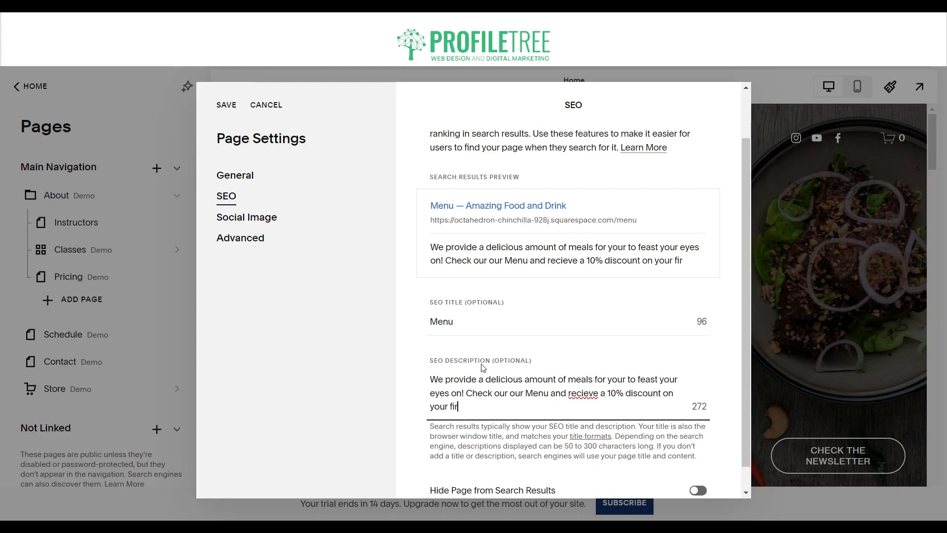
type("st Order")
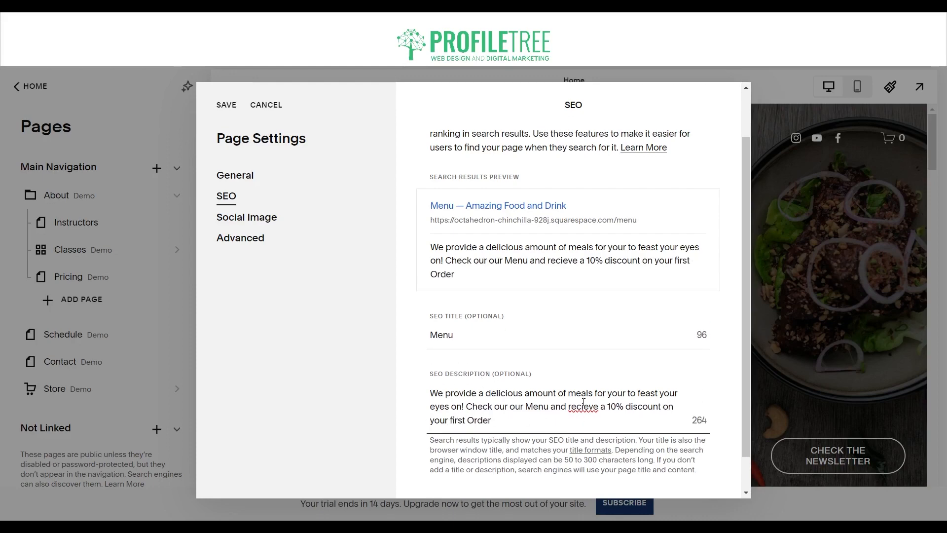
double_click(584, 406)
type("receive")
Step: Append a long run of filler letters "s" to the SEO description to test its length in the search results preview
left_click_drag(468, 274, 430, 245)
left_click(509, 423)
type("sssssssssssssssssssssssssssss")
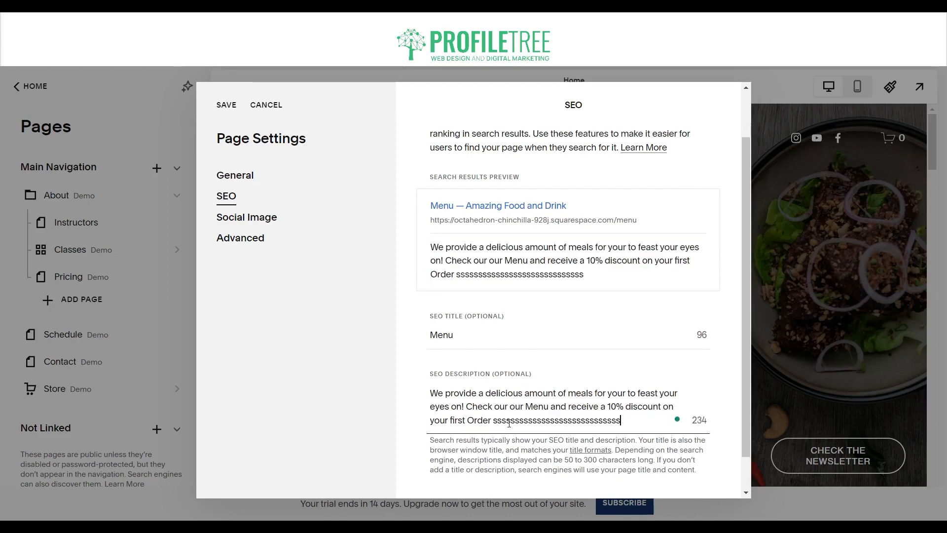
type("sssssssssssssssssssssssssssssss")
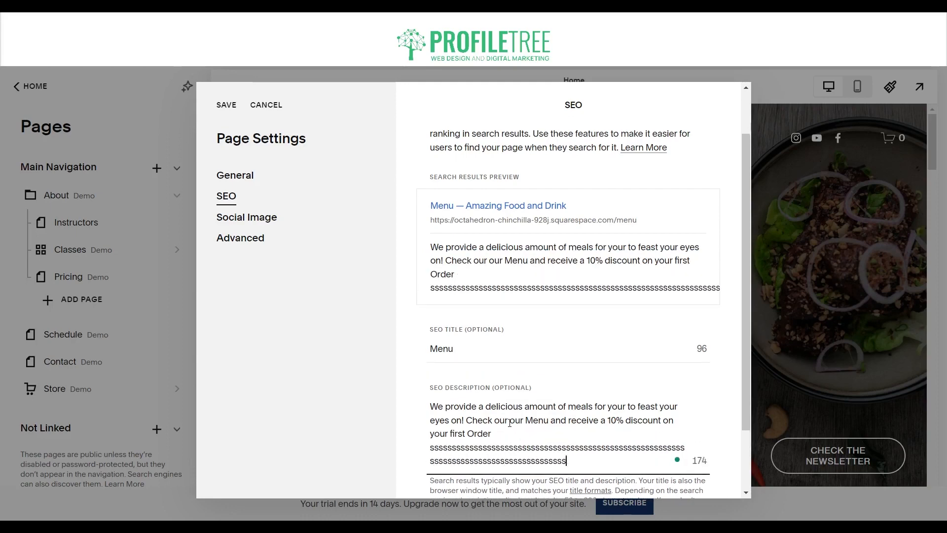
type("sssssssssssssssssssssssssssssssssssssssssssssss")
left_click(491, 284)
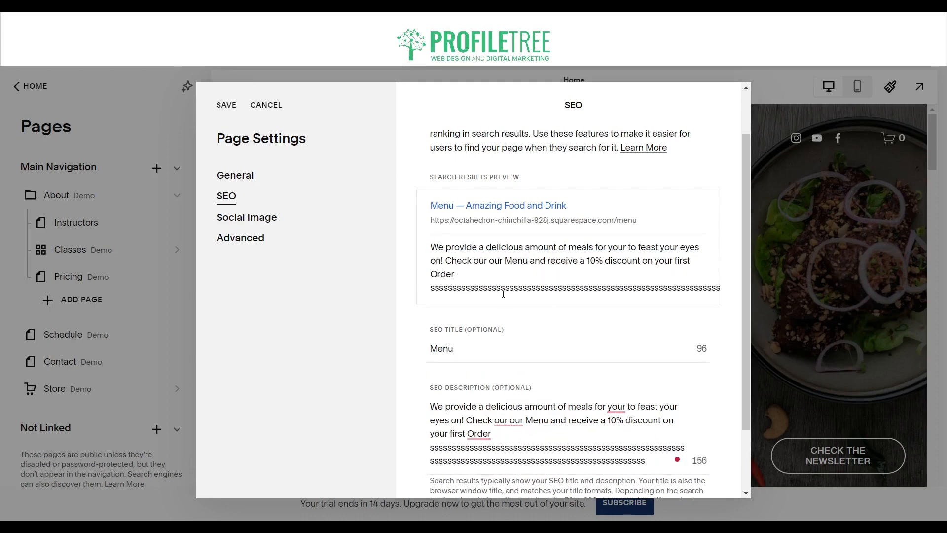
mouse_move(680, 464)
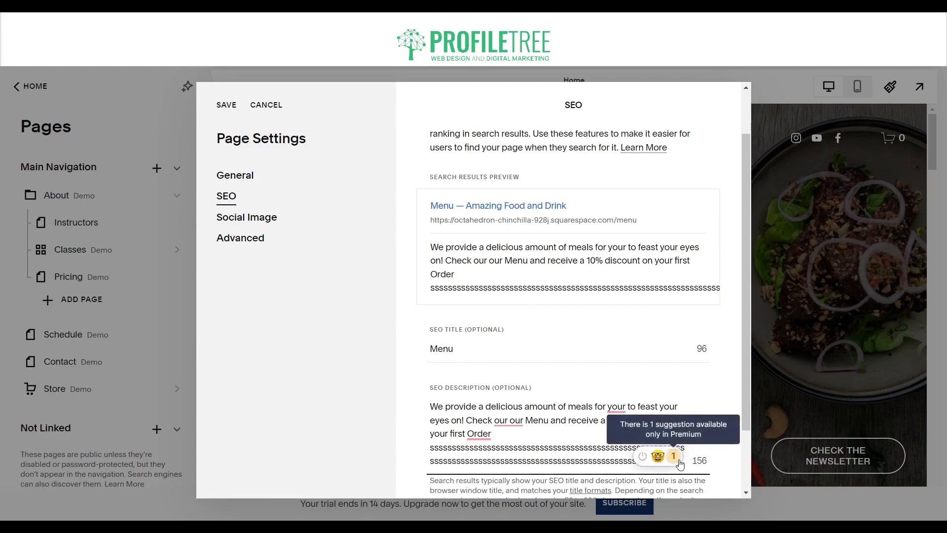
Step: Delete the run of filler letters "s" from the end of the SEO description
scroll(684, 461, "down", 1)
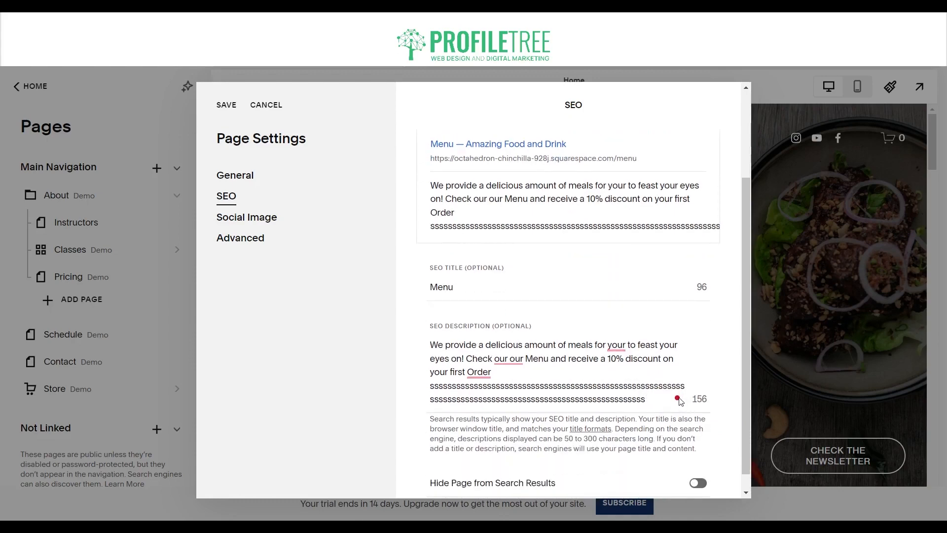
mouse_move(679, 399)
double_click(647, 399)
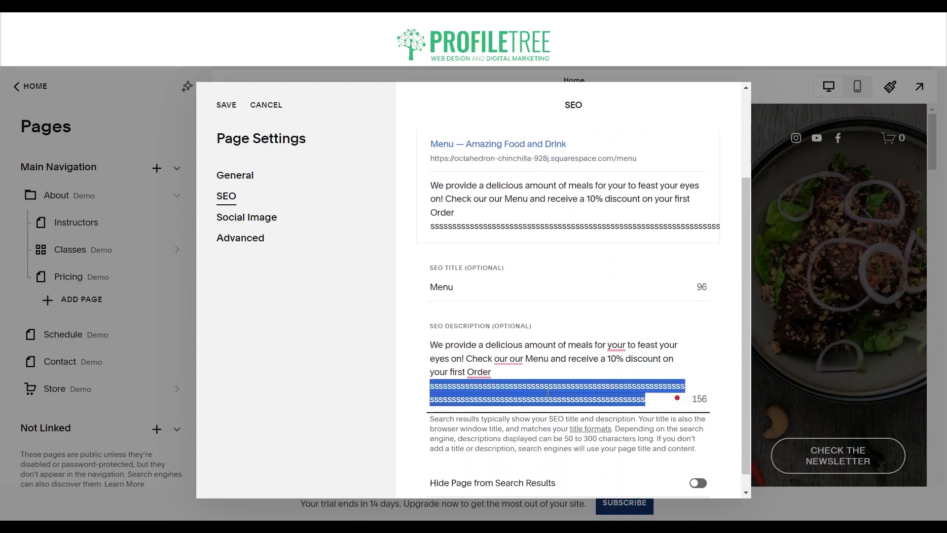
left_click(647, 399)
left_click_drag(647, 399, 415, 393)
key("BackSpace")
Step: Copy the whole SEO description and remove the repeated "our" from it
triple_click(488, 382)
key("ctrl+c")
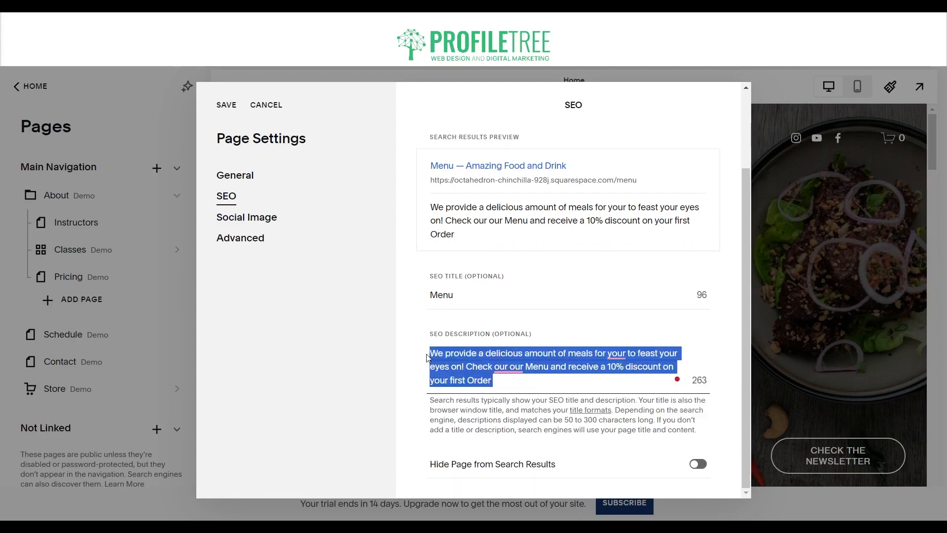
left_click(502, 369)
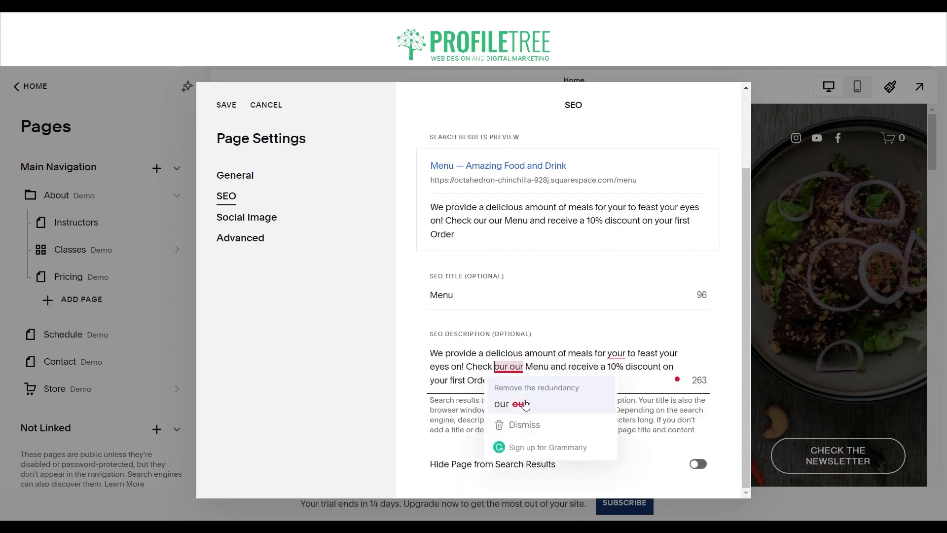
left_click(508, 402)
Step: Paste the copied description repeatedly after the existing text to test how the search results preview handles an overlong SEO description
key("ctrl+v")
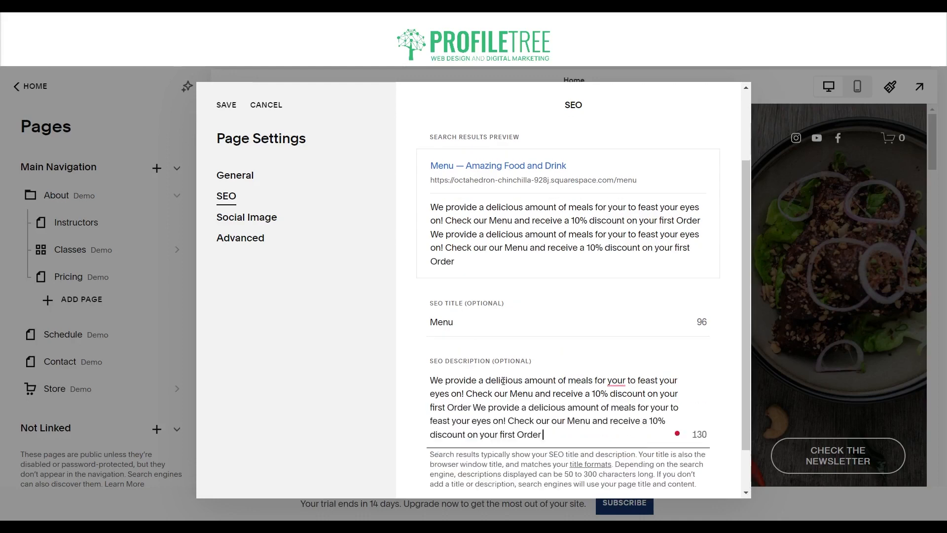
key("ctrl+v")
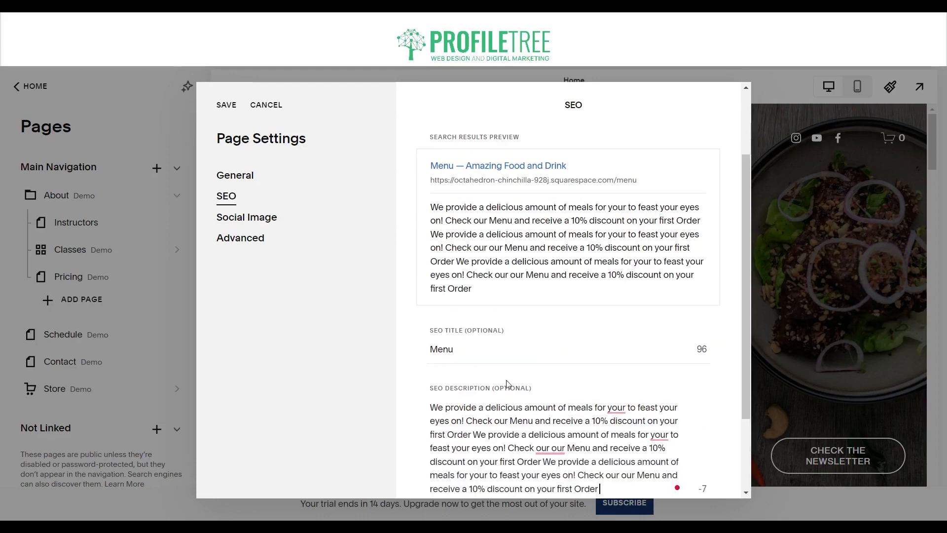
key("ctrl+v")
key("ctrl+v")
key("ctrl+v")
key("ctrl+v")
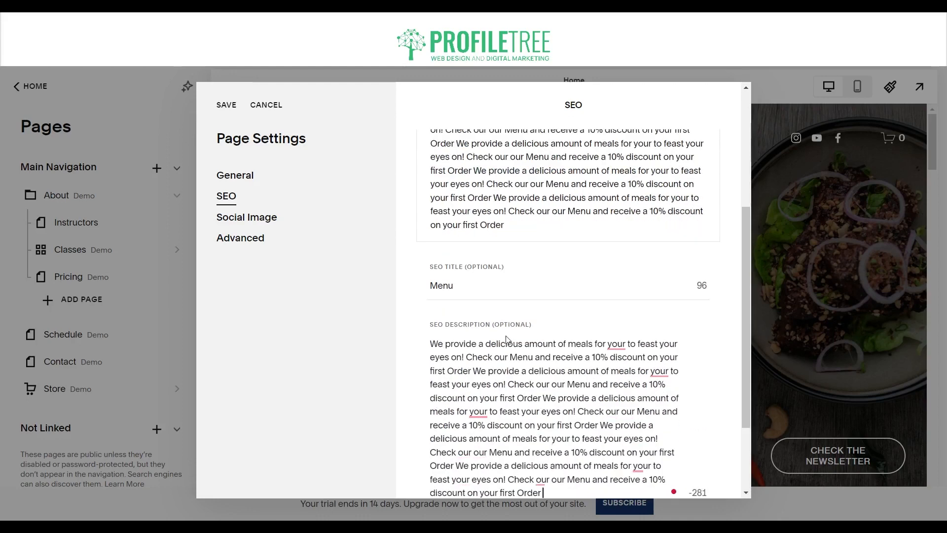
key("ctrl+v")
key("ctrl+v")
key("ctrl+v")
key("ctrl+v")
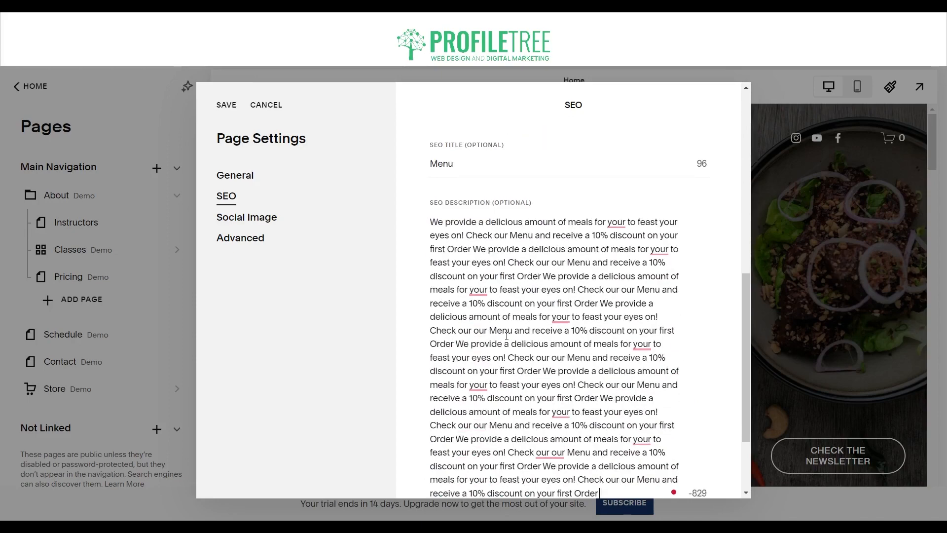
scroll(581, 324, "down", 2)
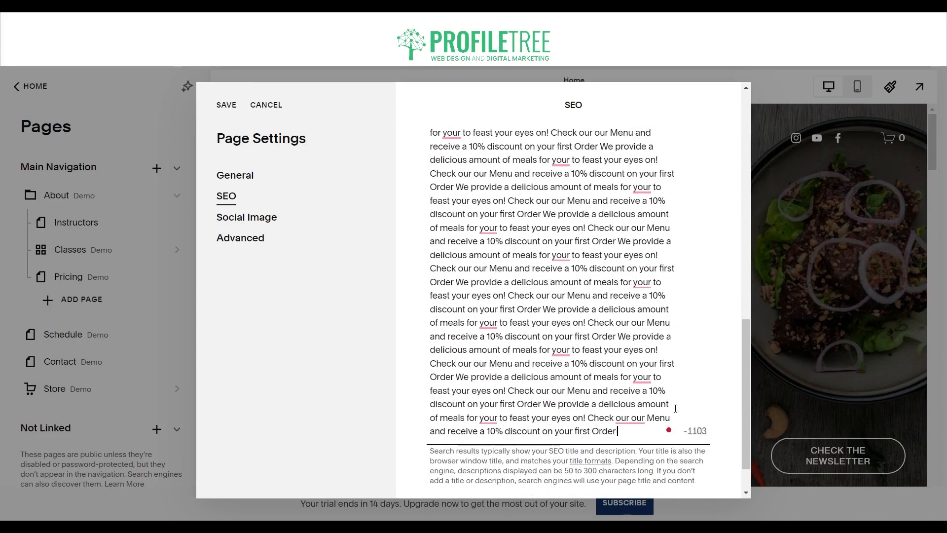
scroll(687, 433, "up", 15)
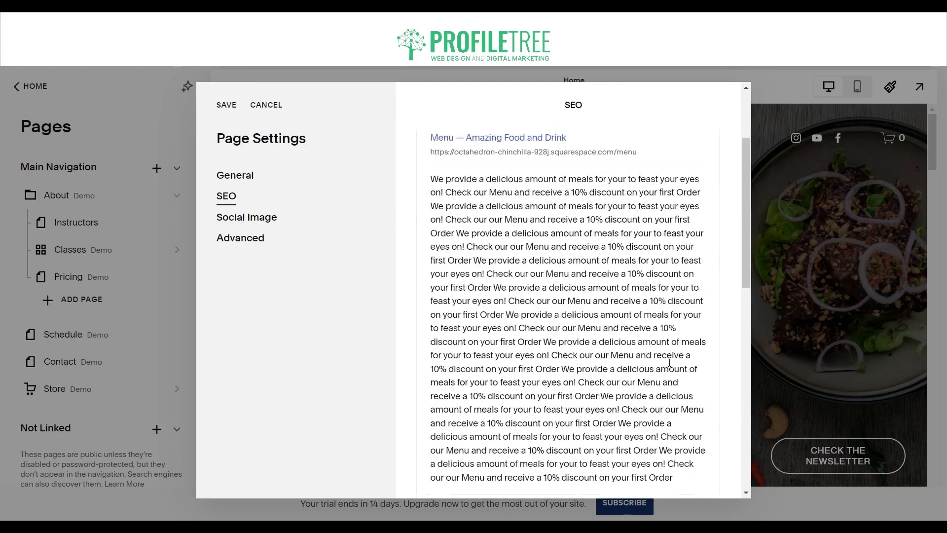
scroll(466, 243, "down", 2)
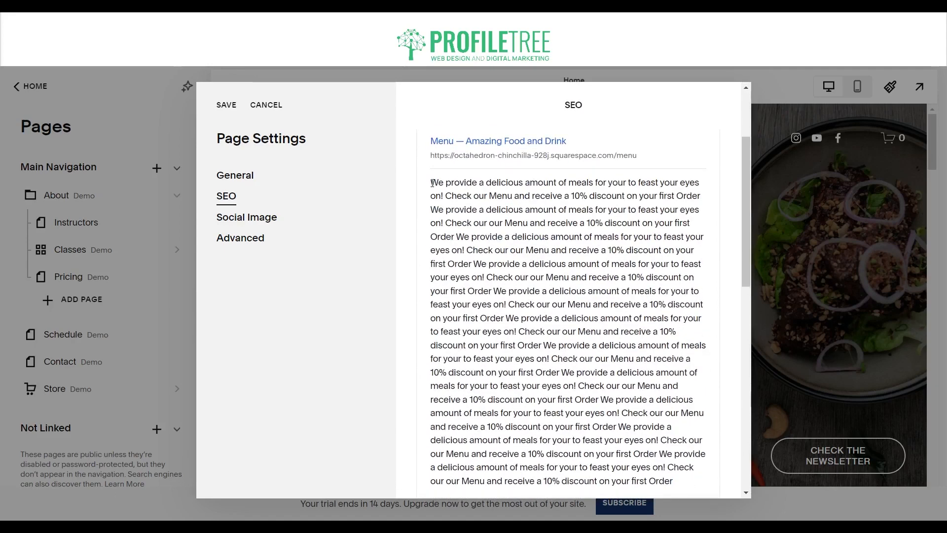
left_click_drag(431, 184, 715, 242)
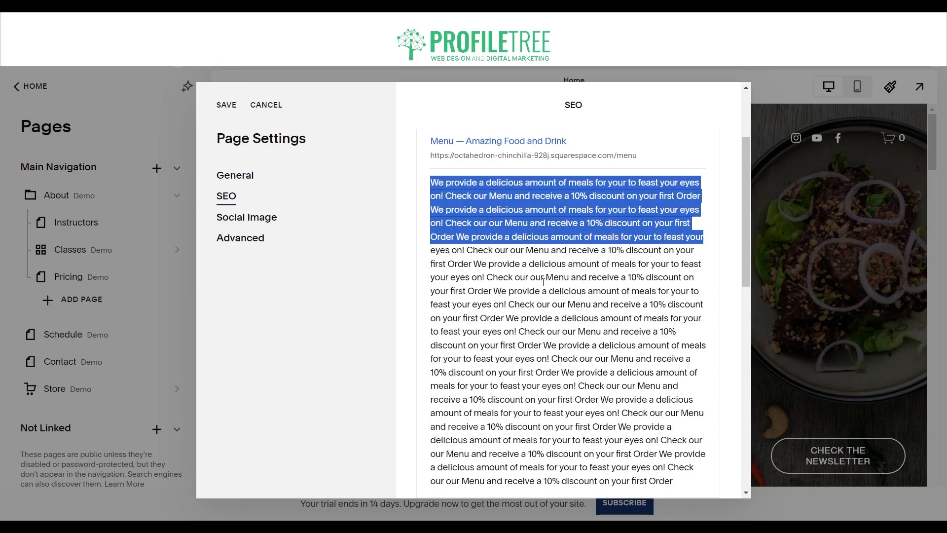
left_click(482, 265)
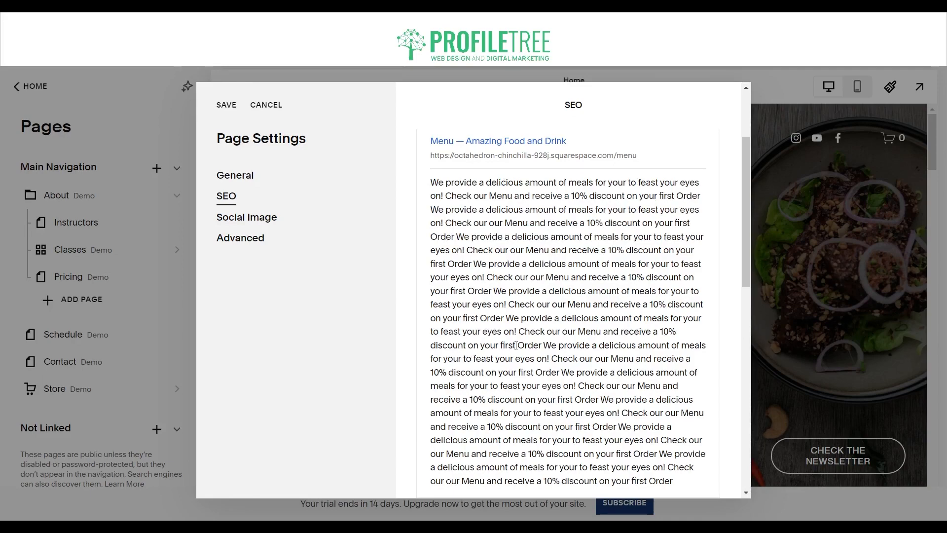
Step: Replace the repeated text in the SEO description with a single copy of the copied description
scroll(523, 341, "down", 5)
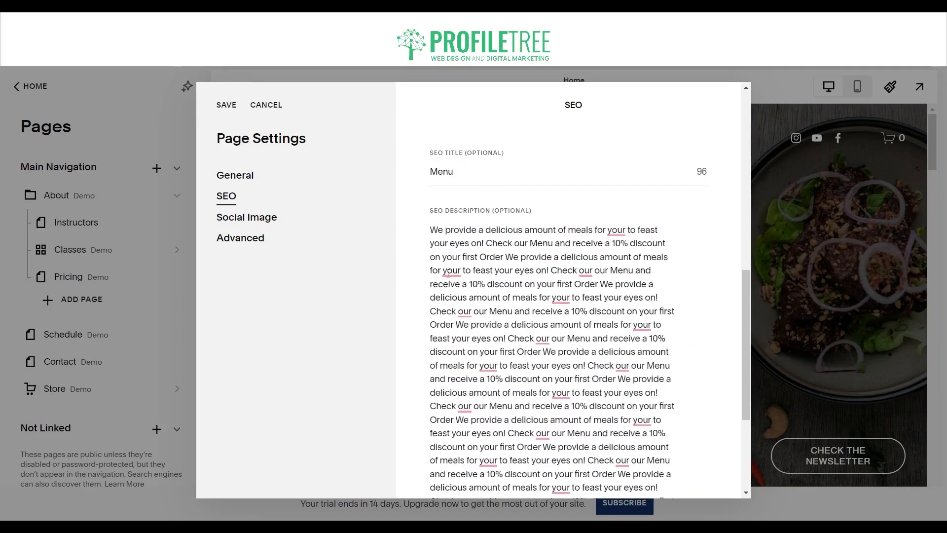
left_click_drag(431, 235, 617, 368)
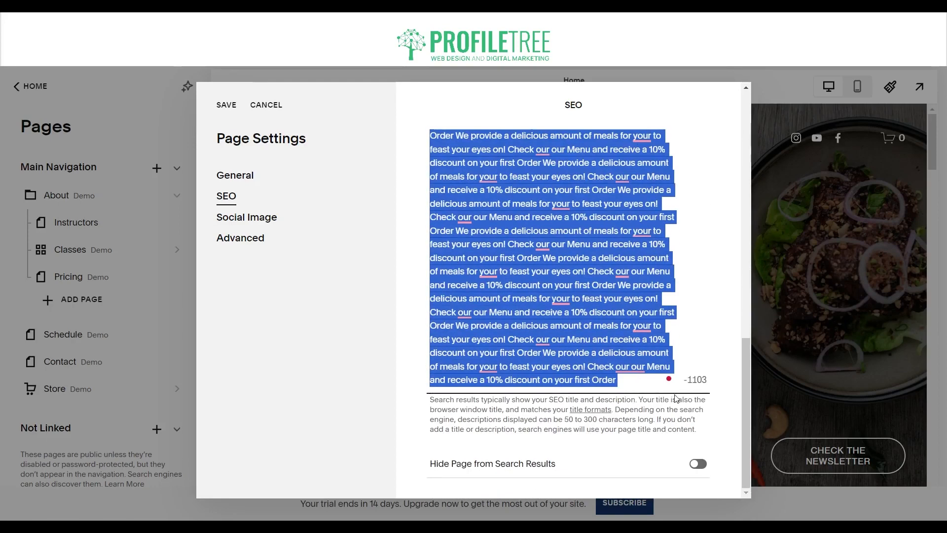
key("BackSpace")
Step: Examine the search results preview, the guidance on SEO description length and the remaining character count
scroll(458, 240, "up", 2)
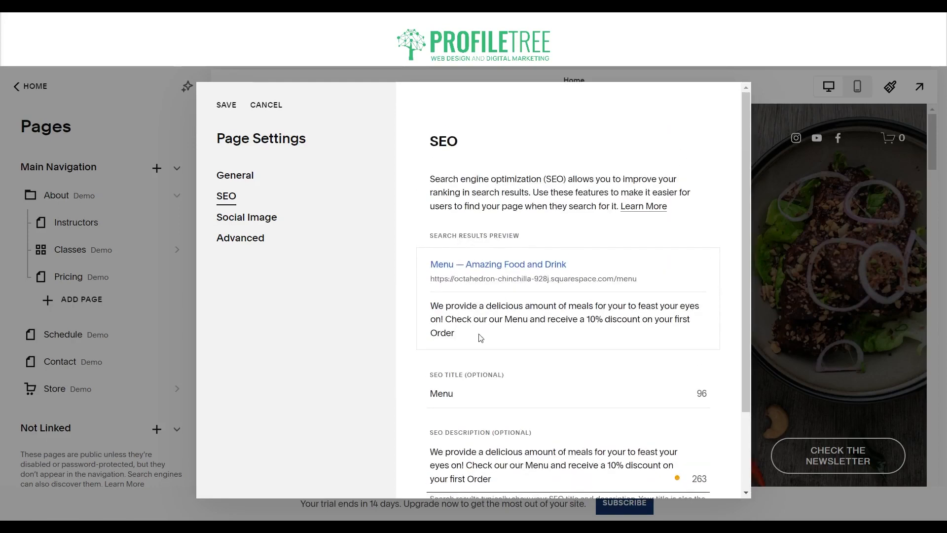
scroll(715, 429, "down", 1)
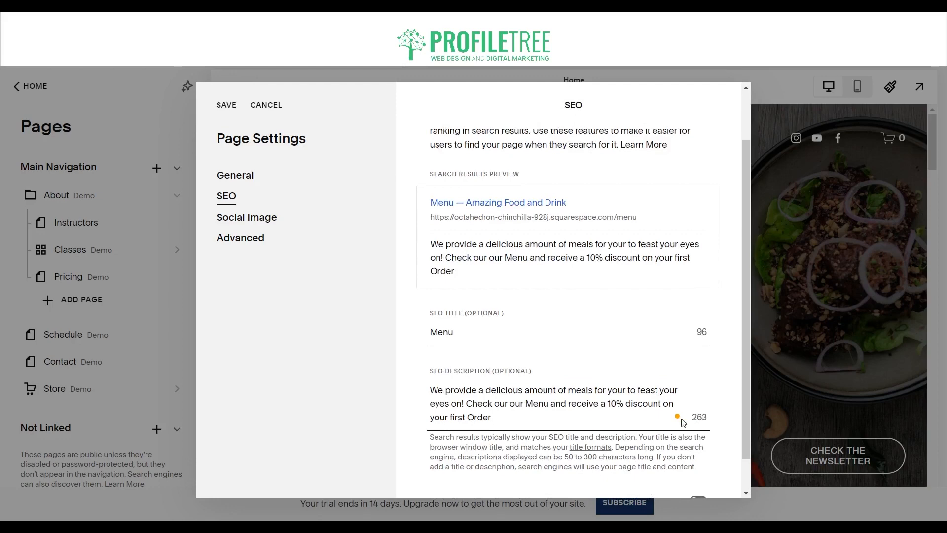
mouse_move(681, 422)
scroll(607, 395, "up", 1)
scroll(594, 379, "down", 2)
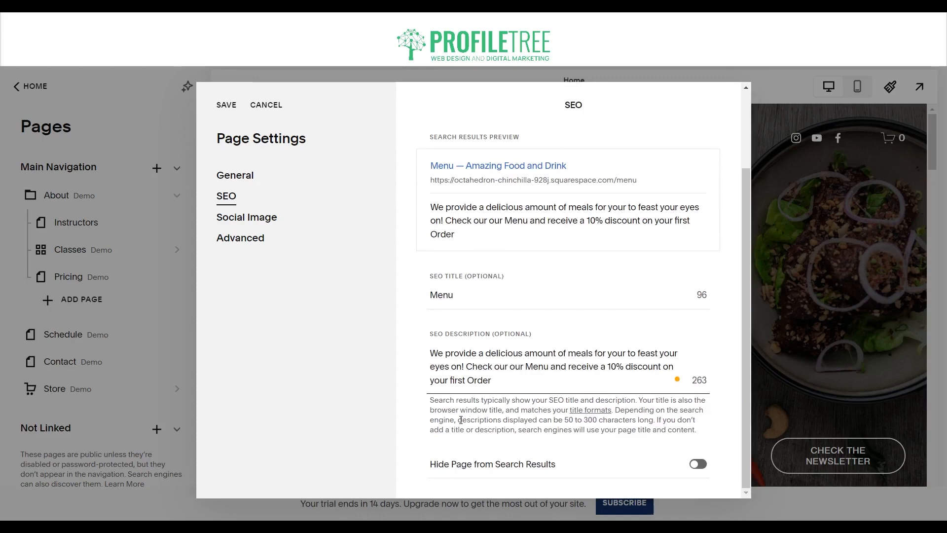
left_click_drag(458, 420, 597, 423)
double_click(700, 380)
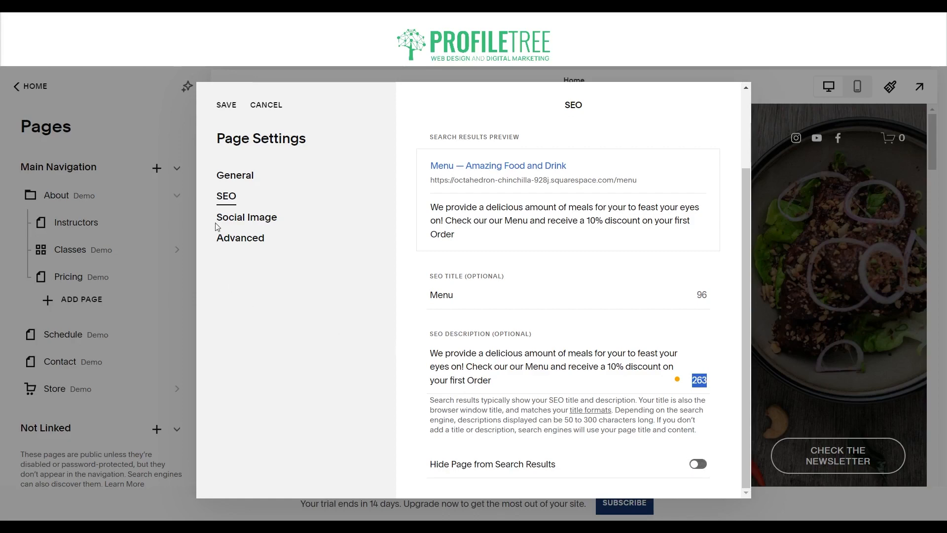
Step: Review the page's Social Image settings and its Advanced header code injection settings
left_click(264, 224)
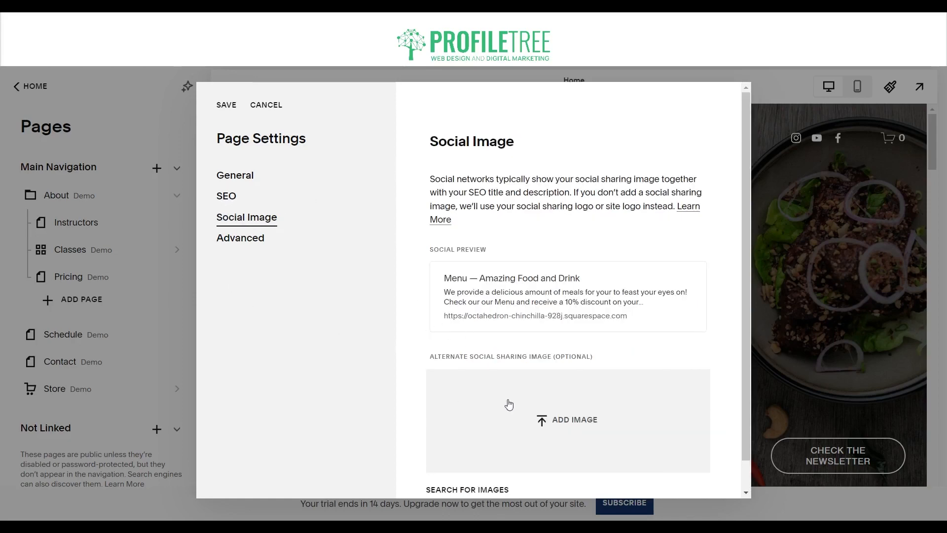
scroll(495, 359, "down", 1)
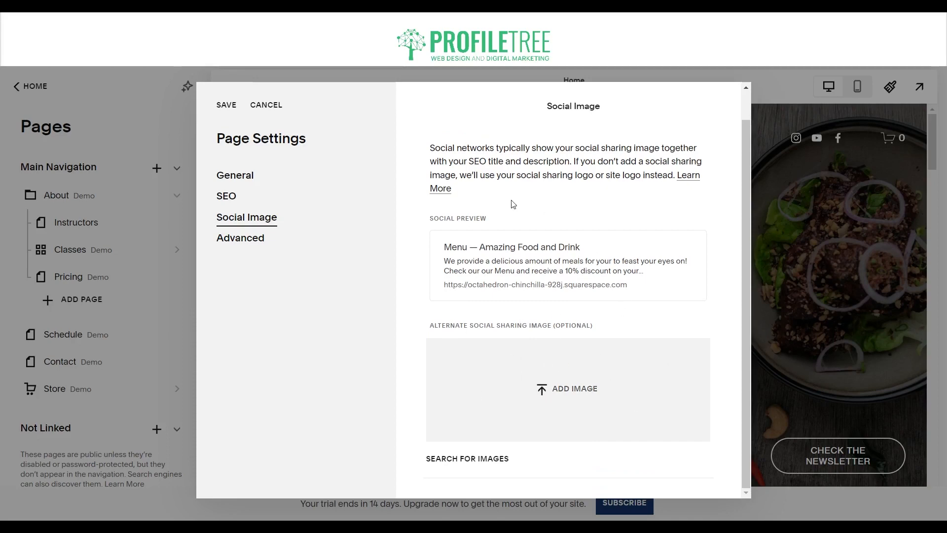
left_click(237, 240)
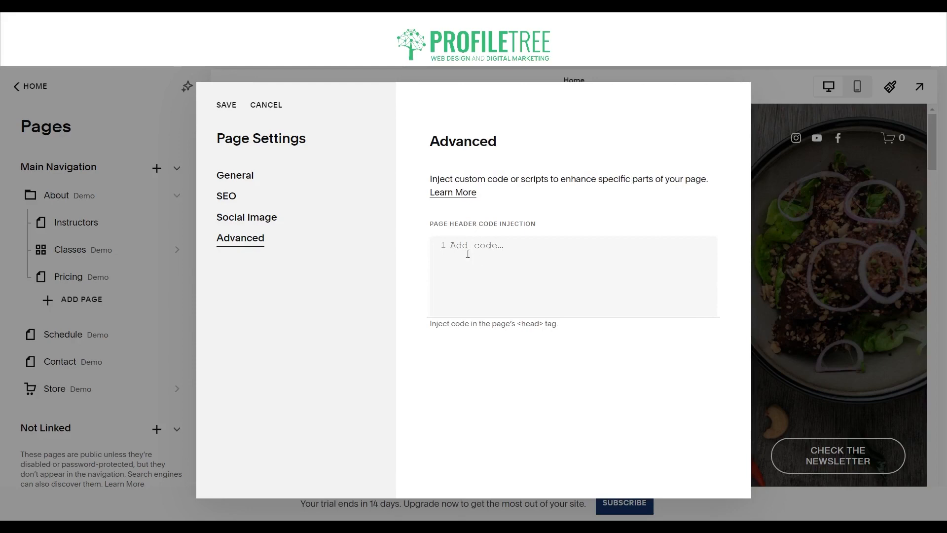
Step: Save the Menu page settings and return from the Pages list to the site's main menu
left_click(225, 106)
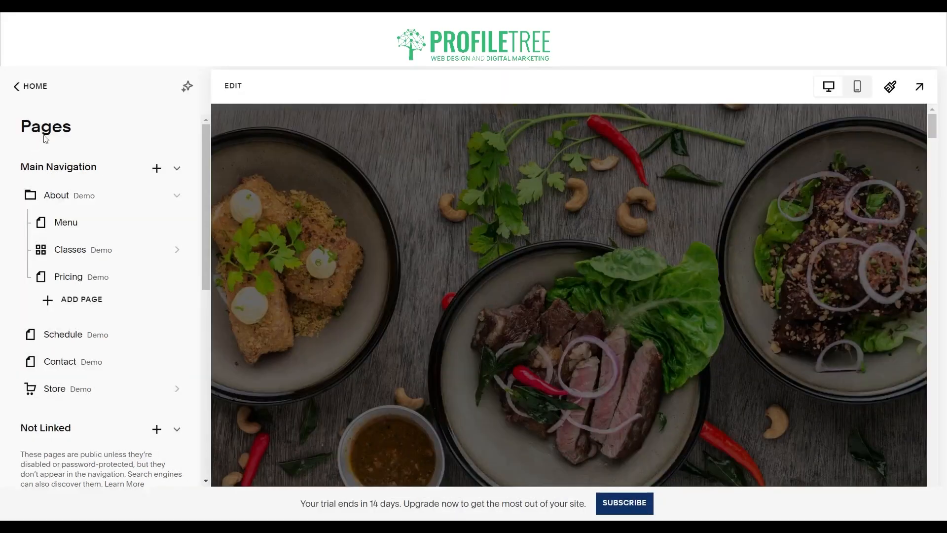
left_click(34, 88)
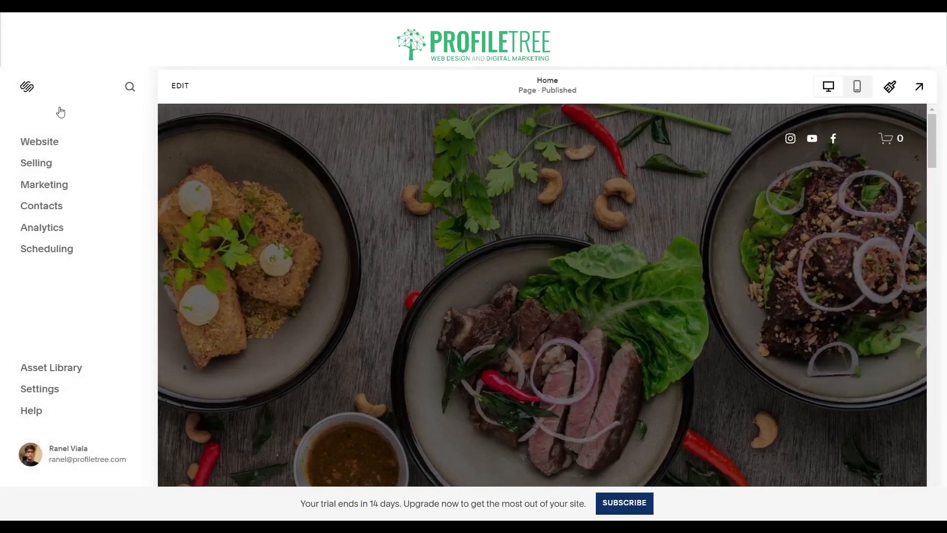